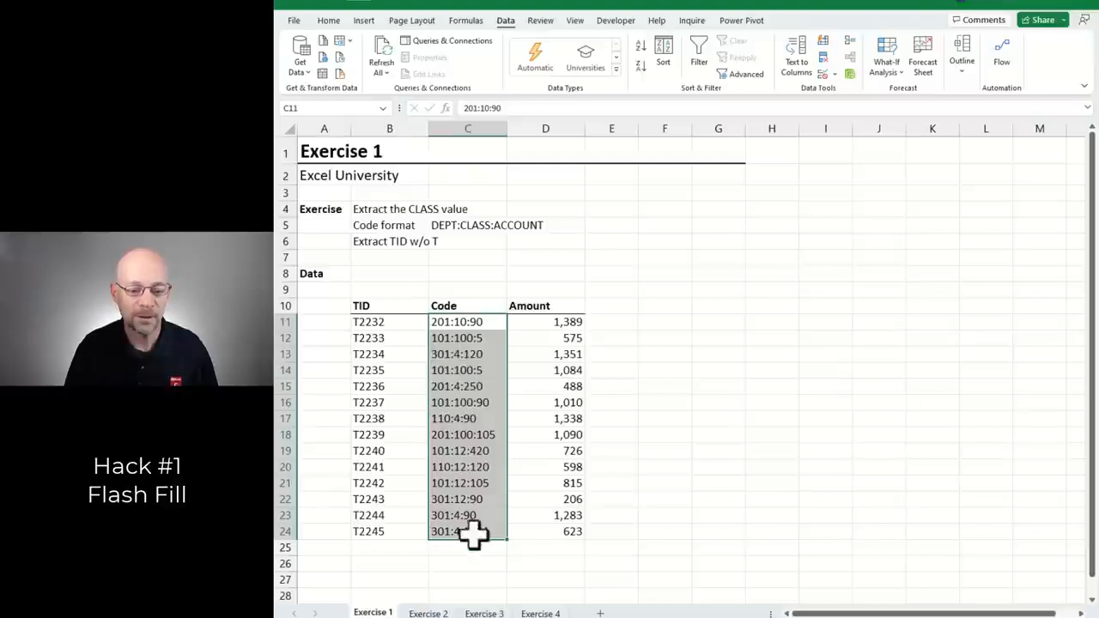
- Extract the CLASS values into column E with Flash Fill, using 10 in E11 as the sample
click(609, 322)
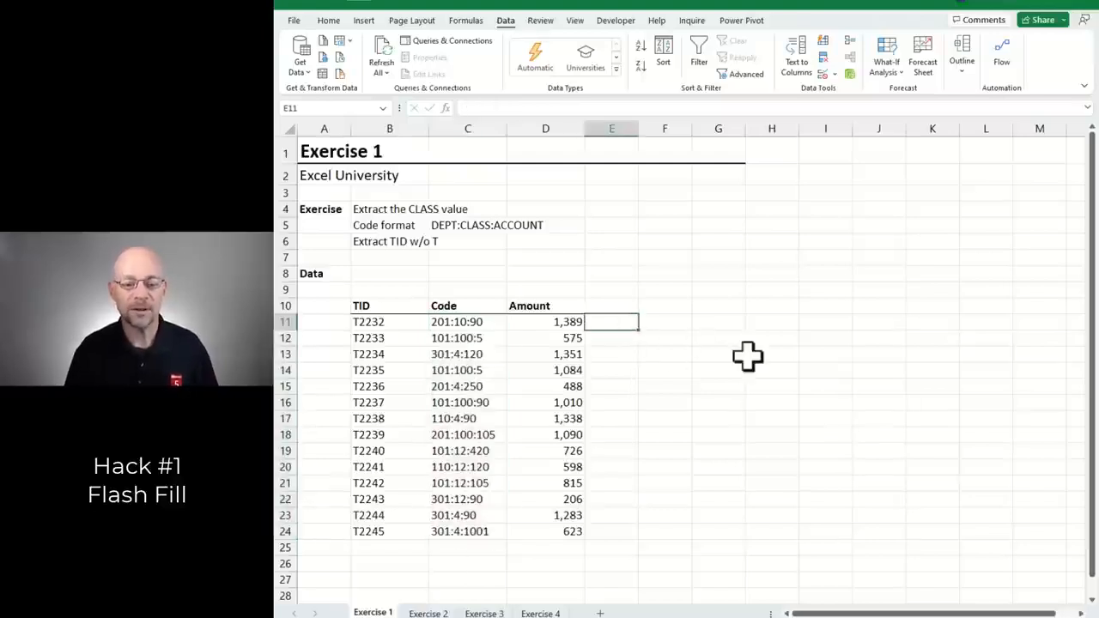
text(10)
key(Return)
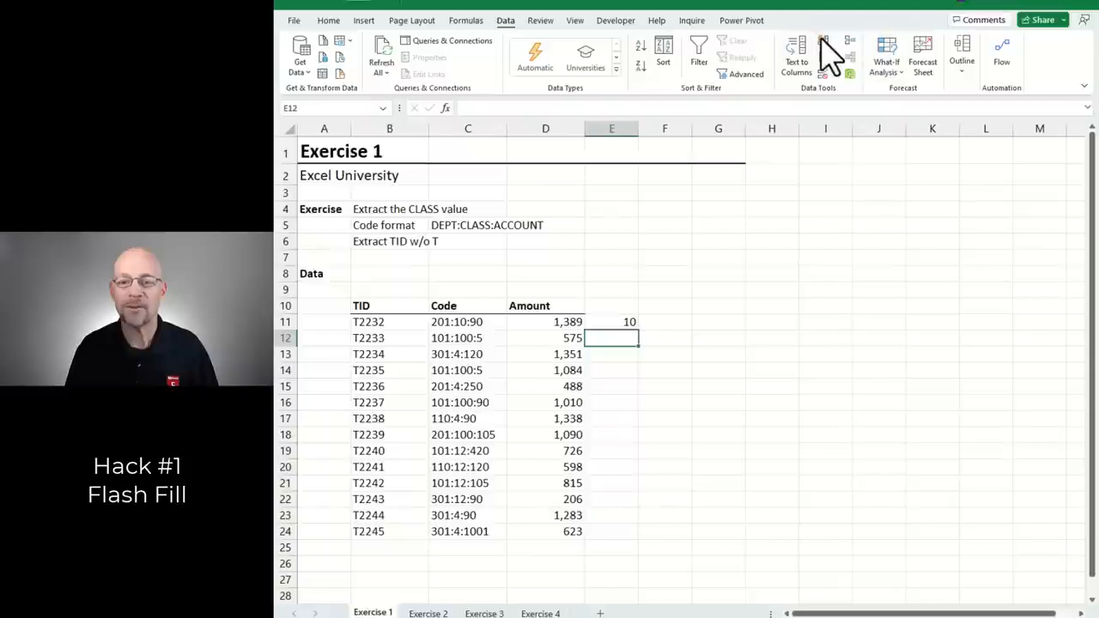
click(820, 39)
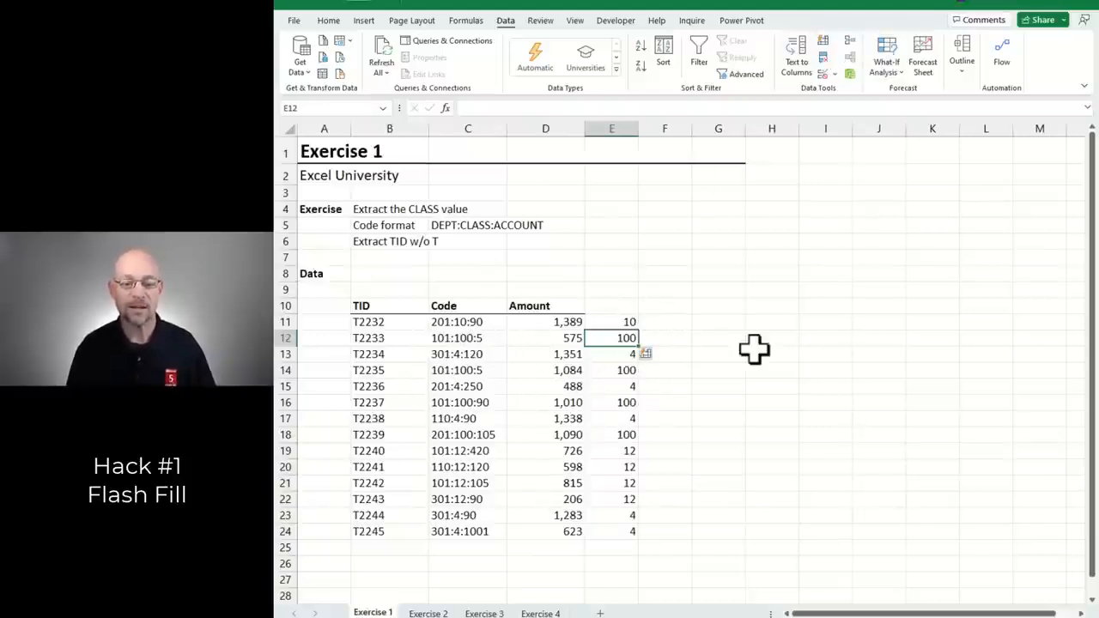
- Clear the extracted CLASS values from E11:E24
key(Up)
key(ctrl+shift+Down)
key(Delete)
key(Up)
key(Down)
- Repeat the CLASS extraction by re-entering 10 in E11 and running Flash Fill for the cells below
text(10)
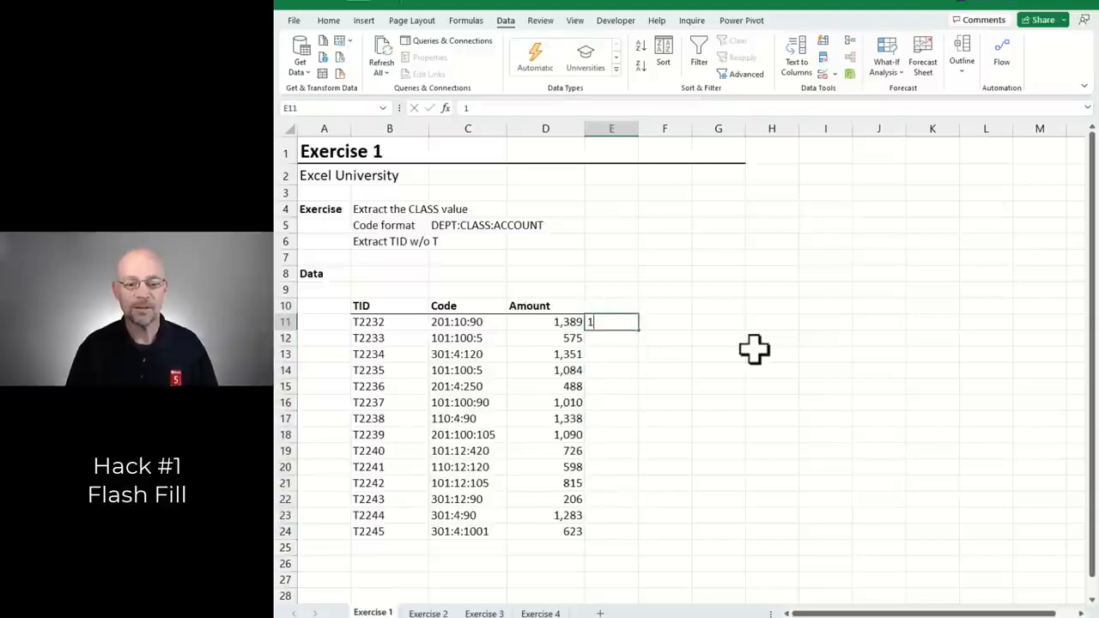
key(Return)
click(821, 39)
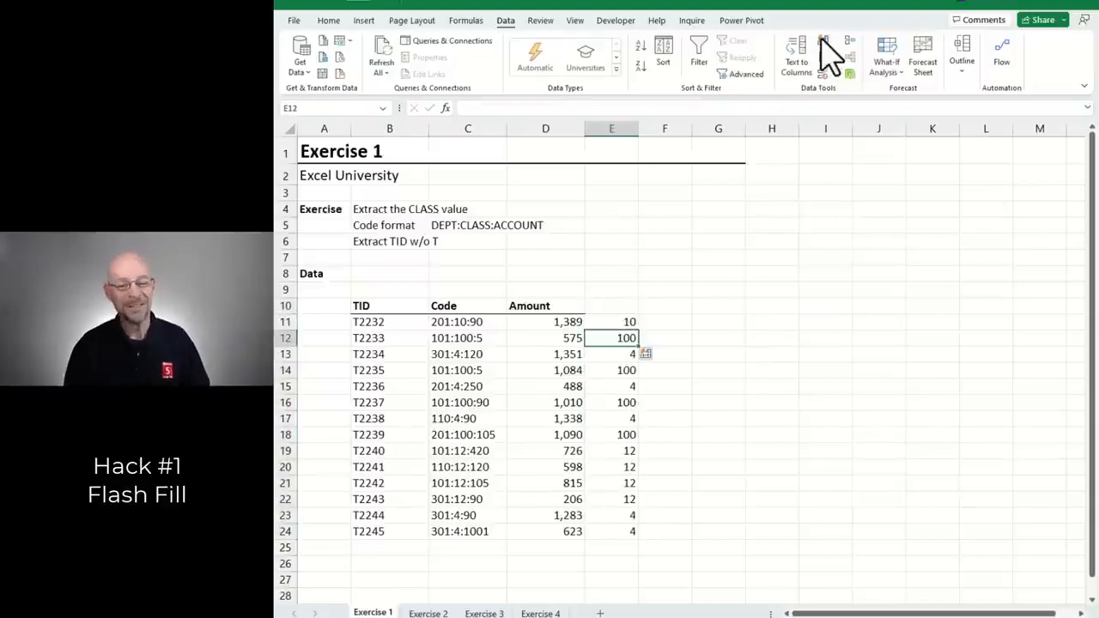
- Empty E11:E24 again and return to E11
key(Up)
key(ctrl+shift+Down)
key(Delete)
key(Right)
key(Left)
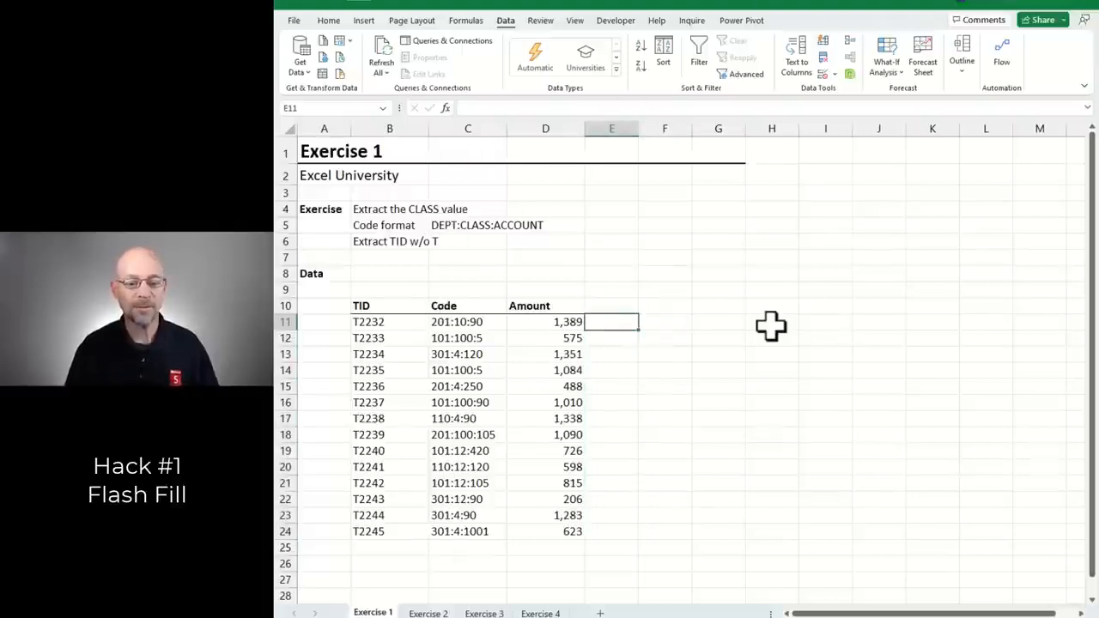
- Extract the DEPT part of the codes into column E with Flash Fill, using 201 in E11 as the sample
text(201)
key(Return)
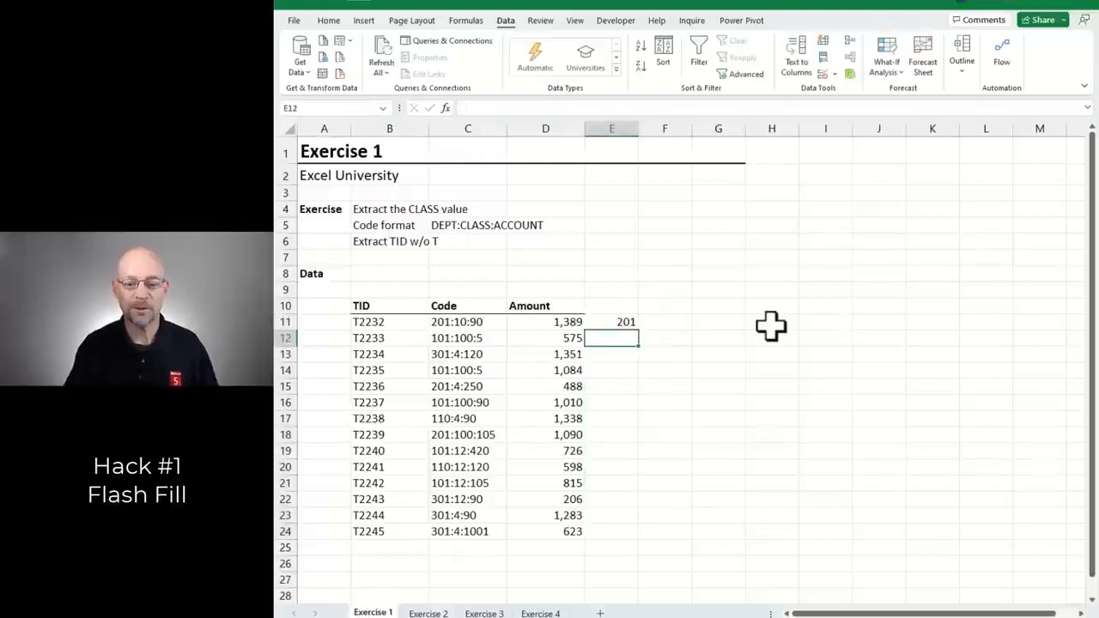
click(822, 41)
- Clear the extracted DEPT values from E11:E24
key(Up)
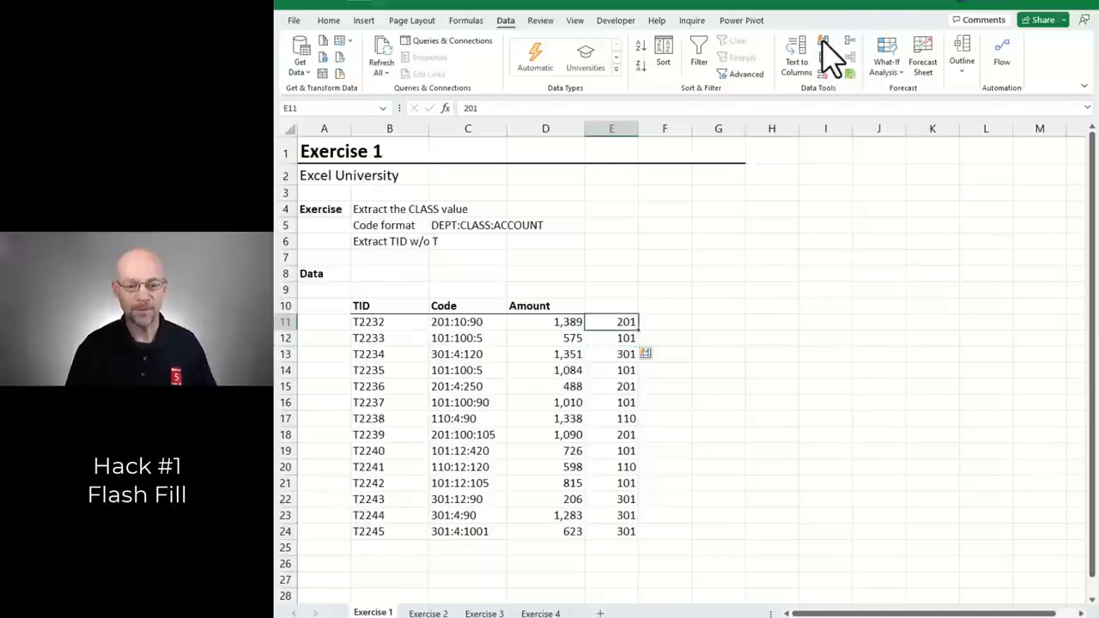
key(ctrl+shift+Down)
key(Delete)
key(Up)
key(Down)
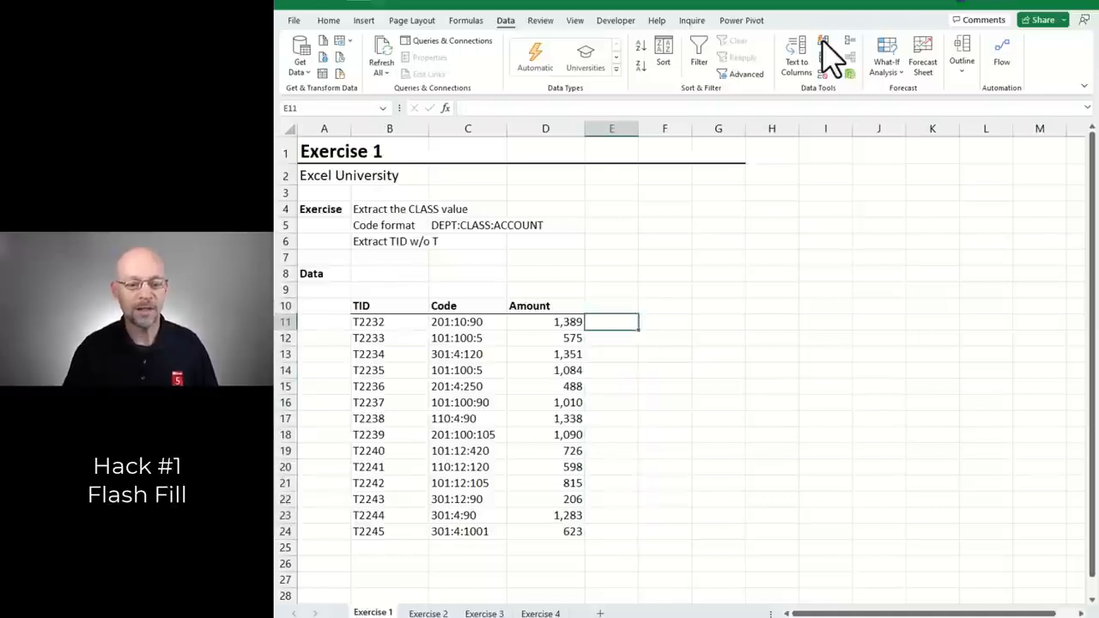
- Extract the ACCOUNT part of the codes into column E with Flash Fill, using 90 in E11 as the sample
text(90)
key(Return)
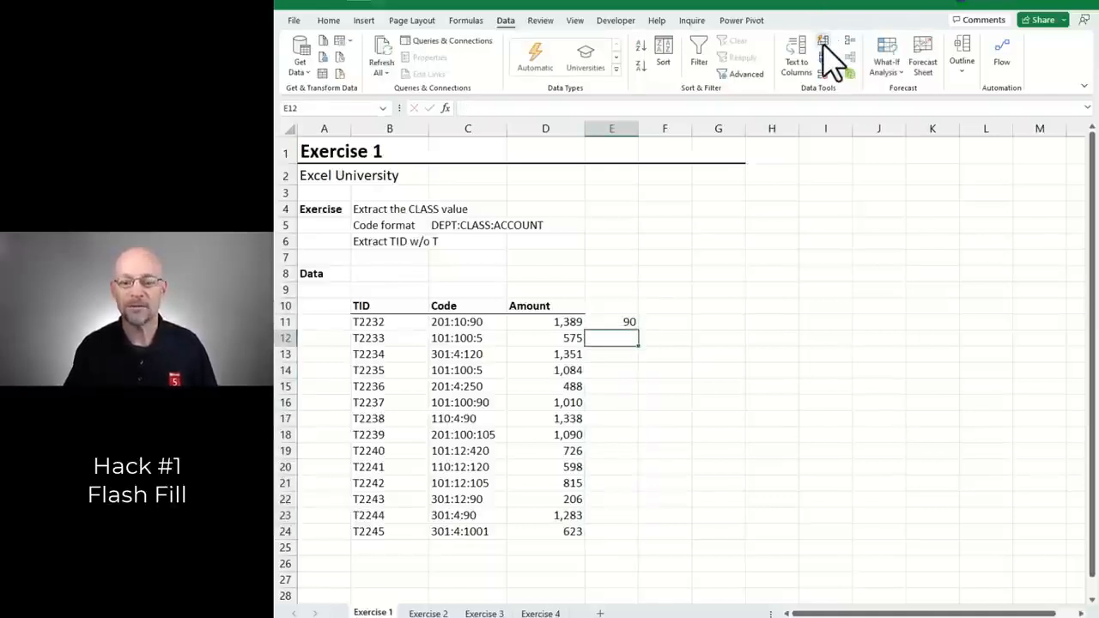
click(823, 43)
- Clear the extracted ACCOUNT values from E11:E24
key(Up)
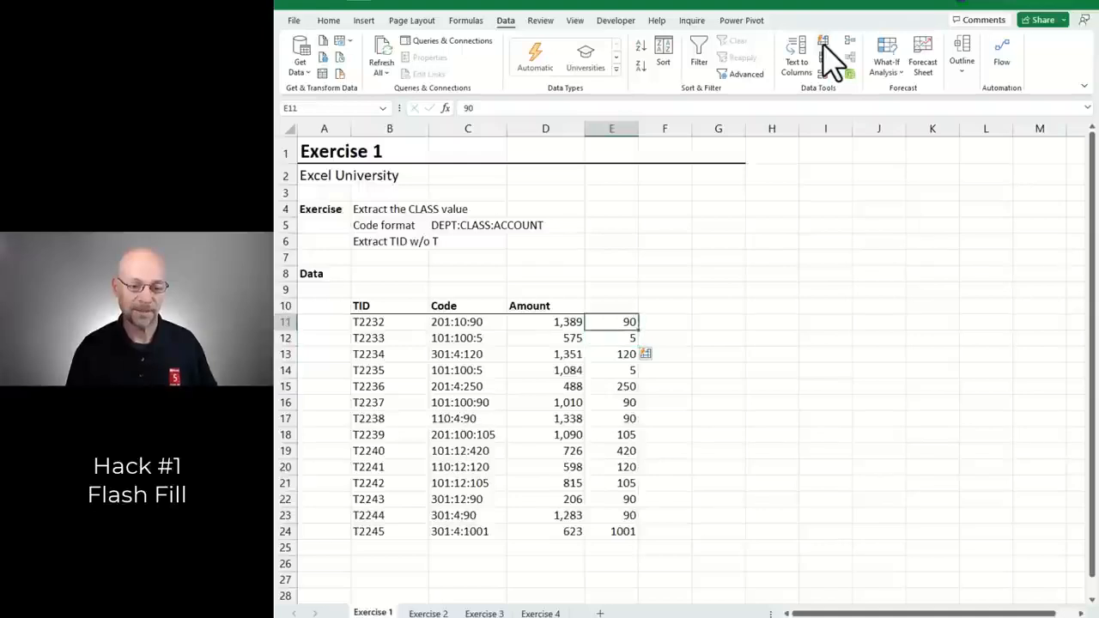
key(ctrl+shift+Down)
key(Delete)
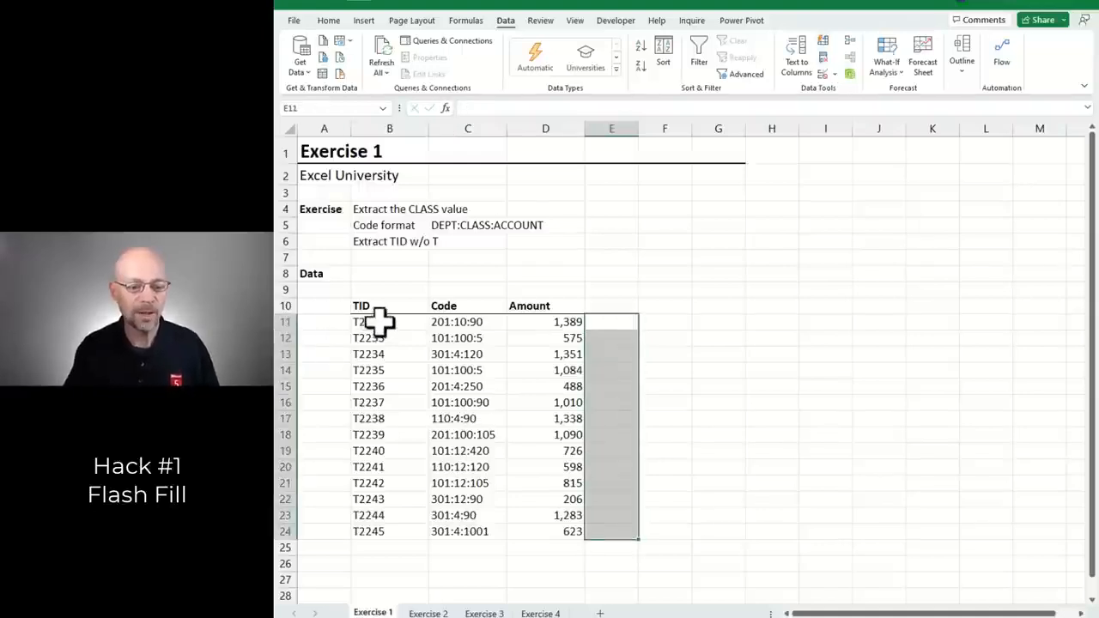
- Extract the TID values without the T into column E with Flash Fill, using 2232 in E11 as the sample
drag(377, 321, 381, 531)
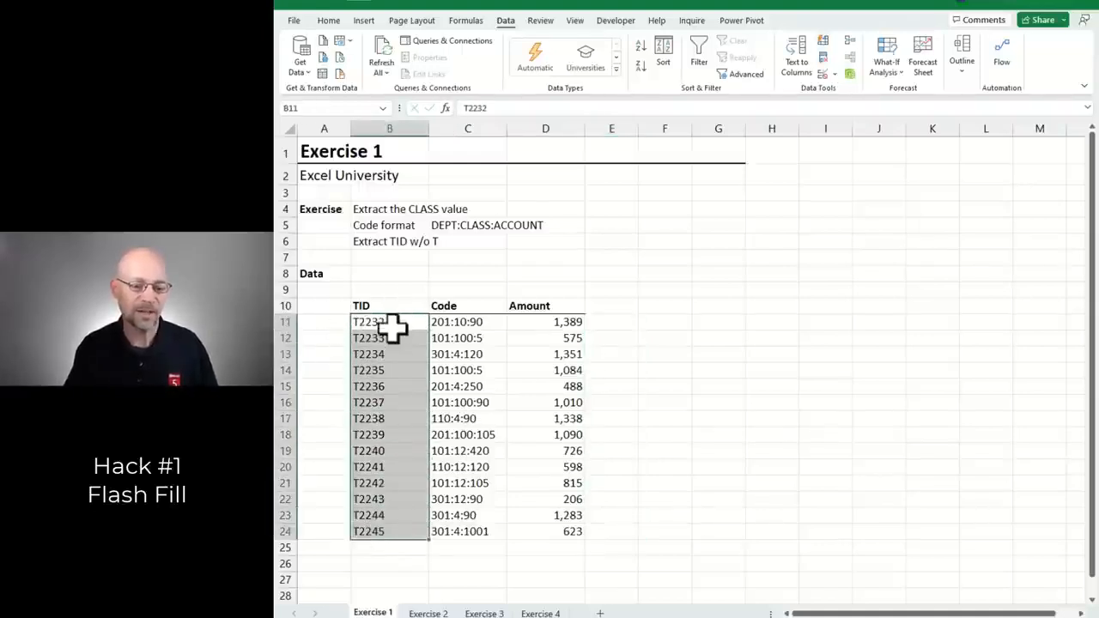
click(605, 321)
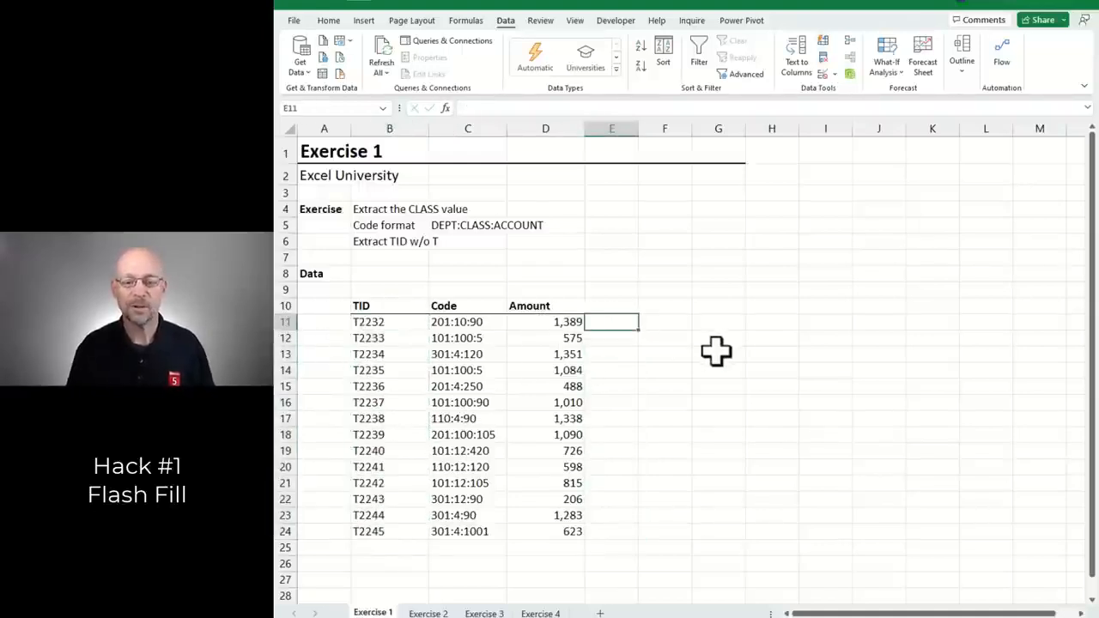
text(2232)
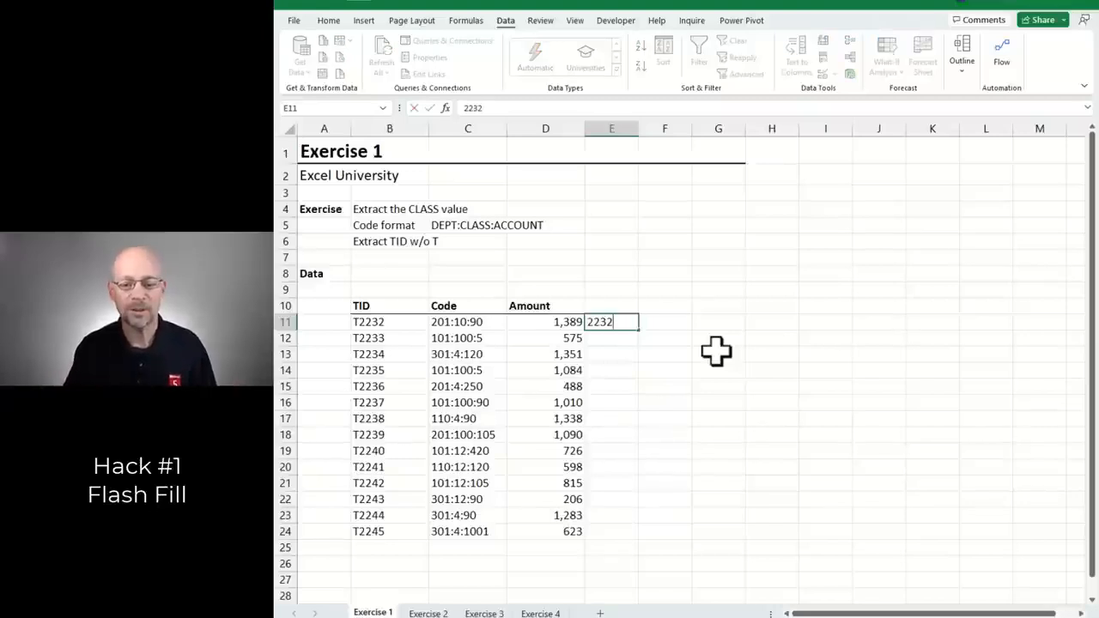
key(Return)
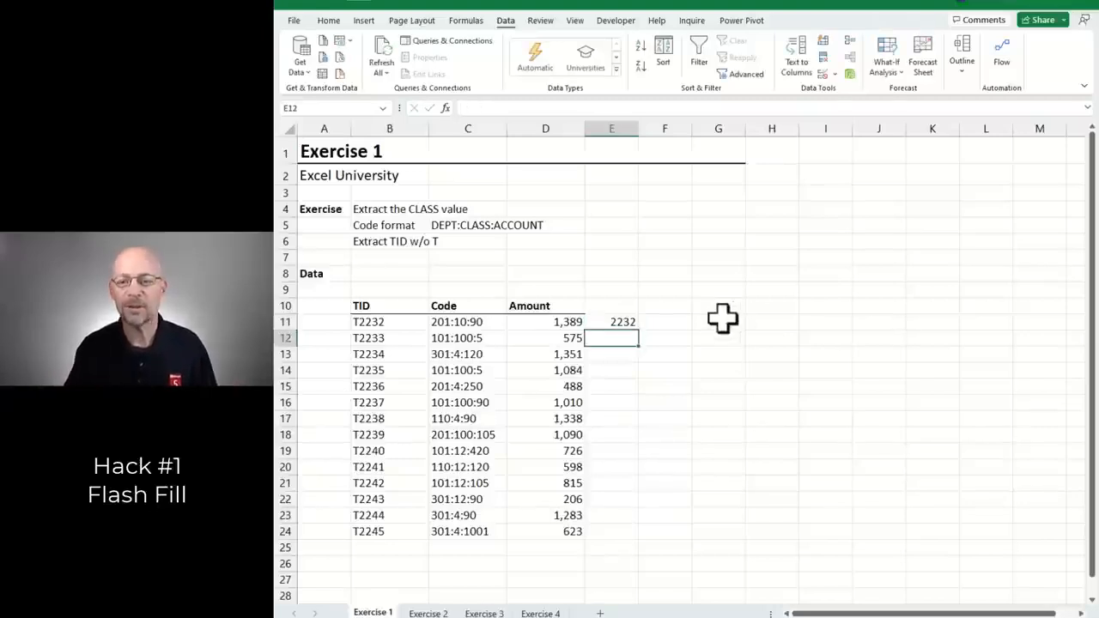
click(822, 43)
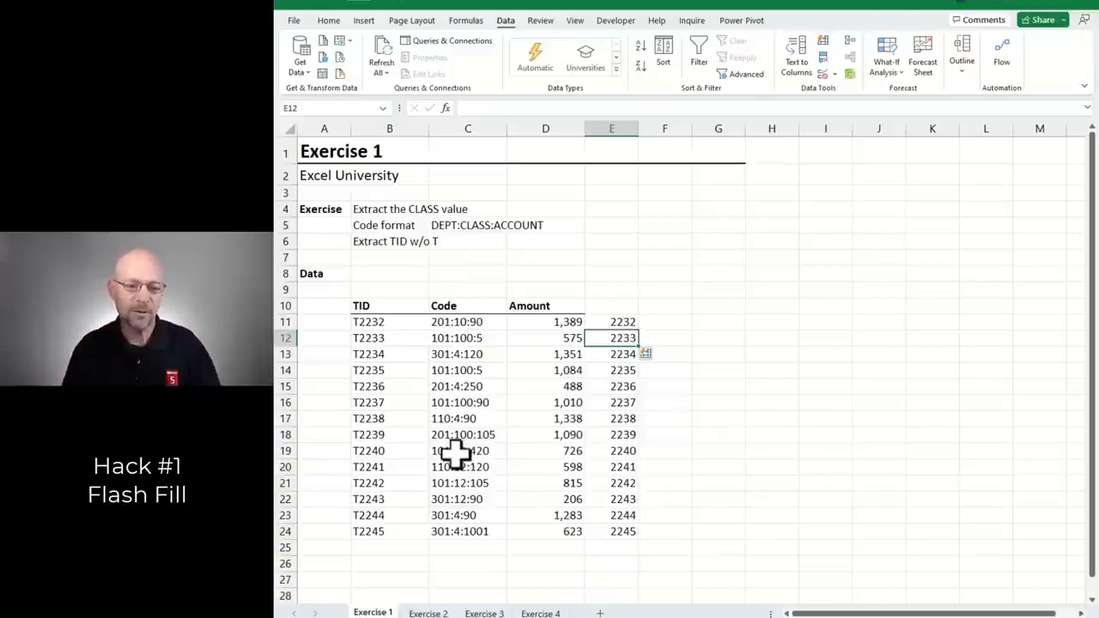
- On the Exercise 2 sheet, enter the first person's first name in C9 and Flash Fill the First column
click(428, 612)
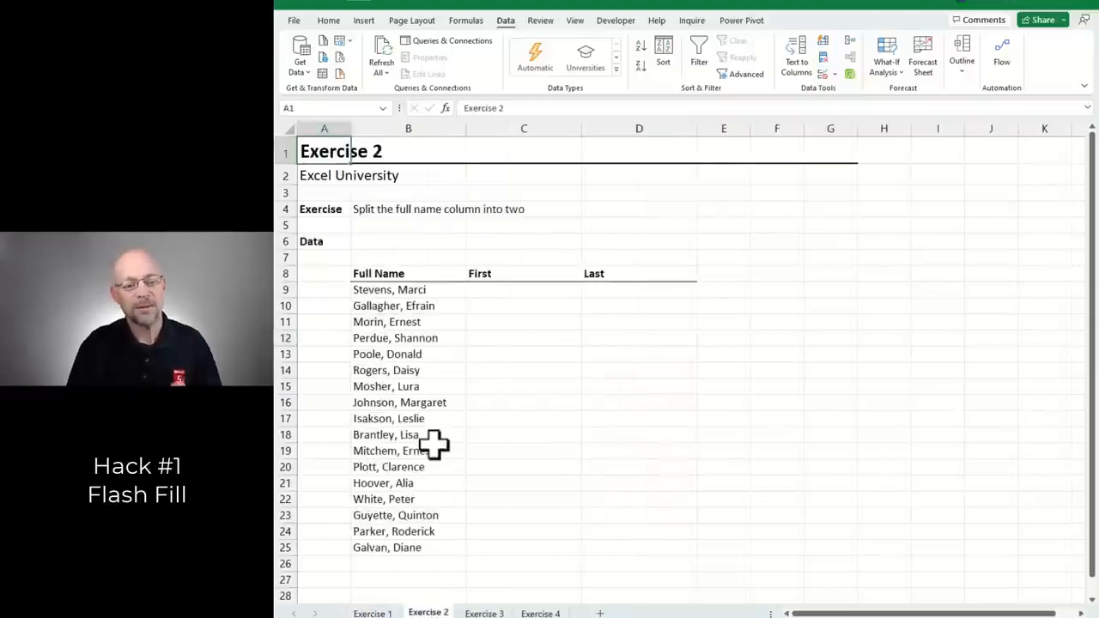
click(494, 295)
text(Marci)
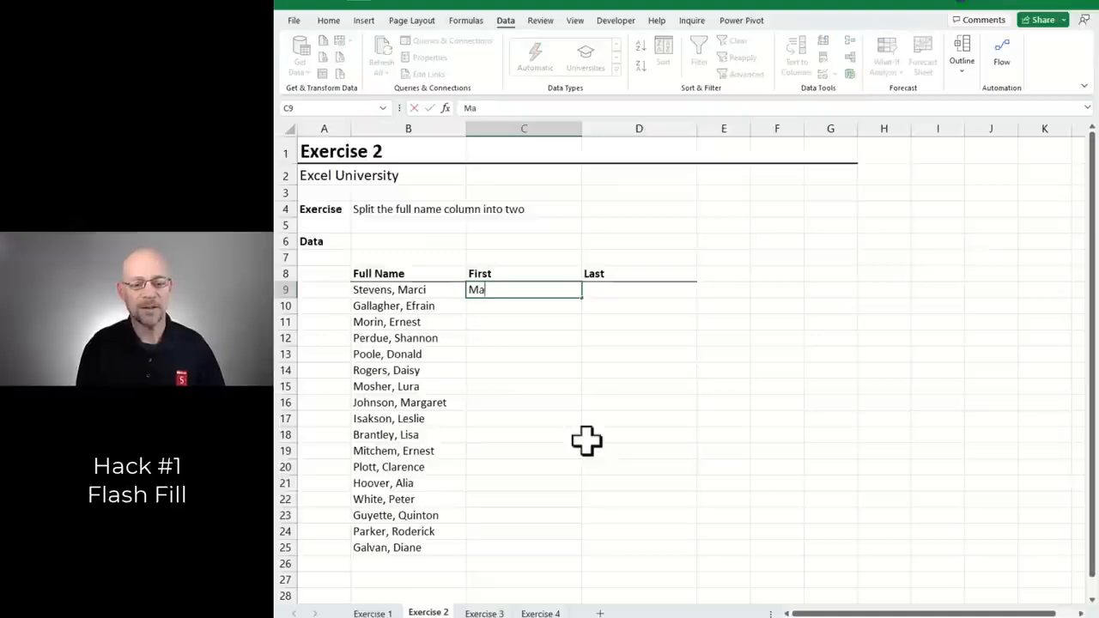
key(Return)
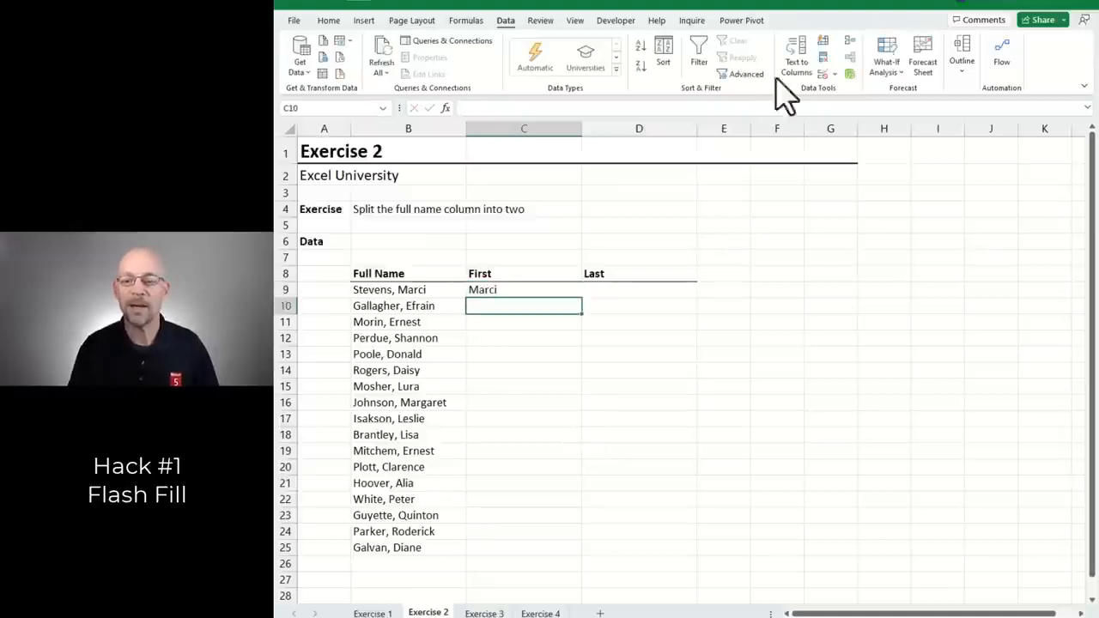
click(826, 41)
- Enter the first person's last name in D9 and Flash Fill the rest of the Last column
key(Up)
key(Right)
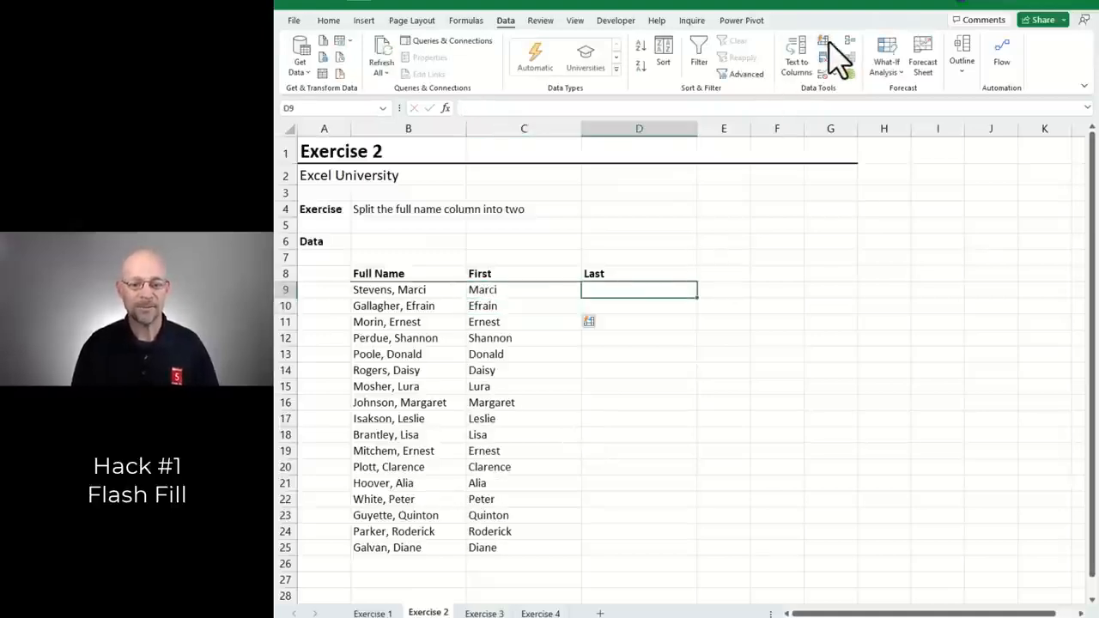
text(Stevens)
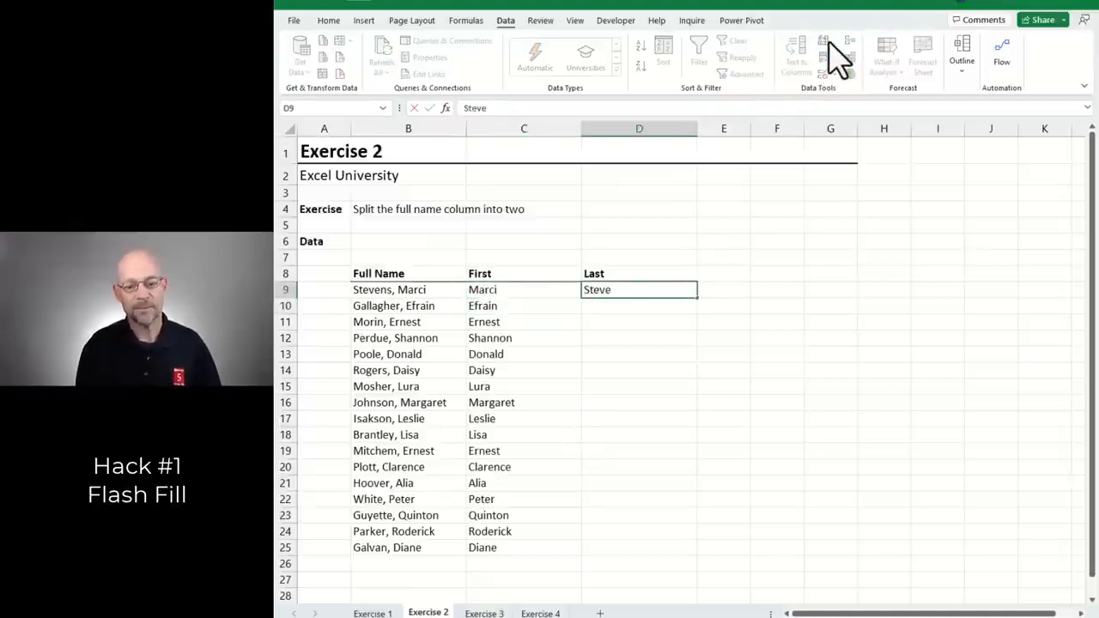
key(Return)
click(829, 41)
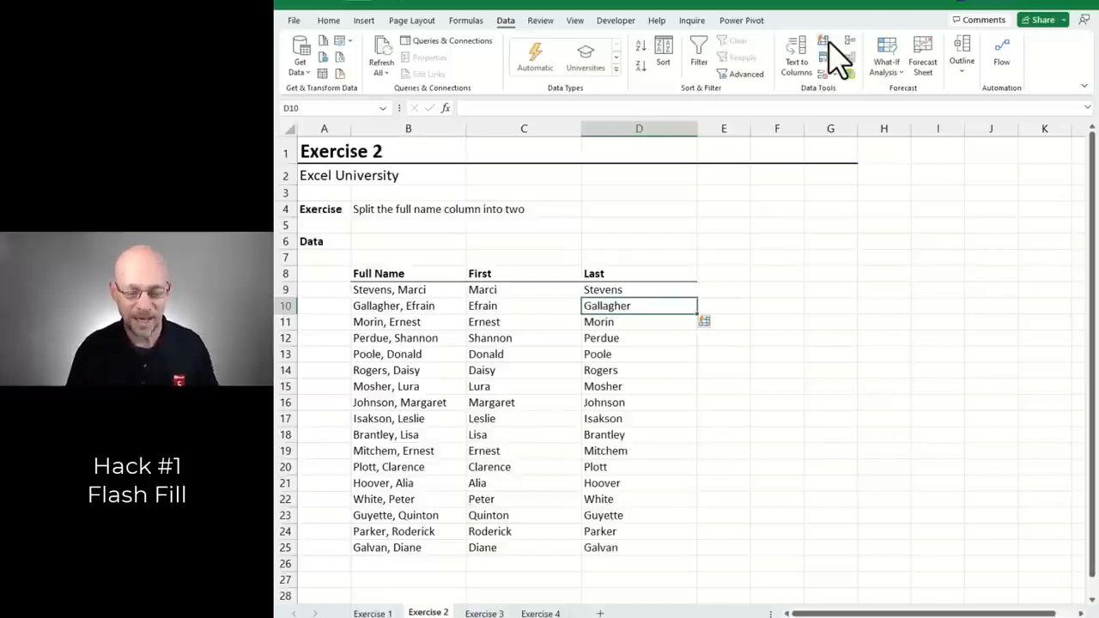
- On the Exercise 3 sheet, enter the first row's address in E9 as "street, city state" and Flash Fill the Full column
key(ctrl+Page_Down)
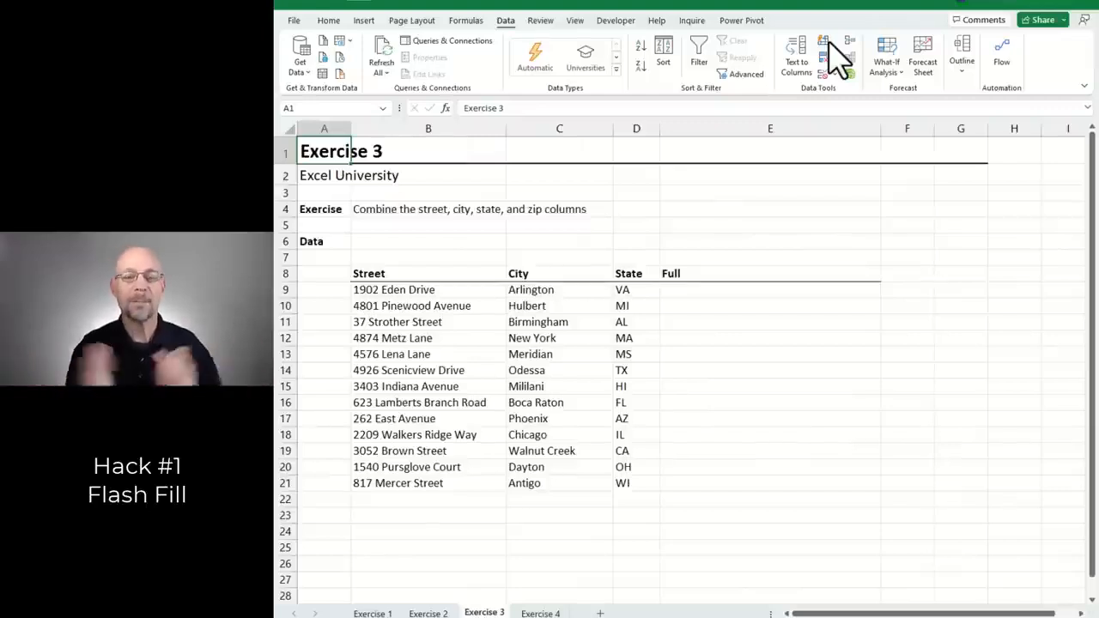
click(696, 294)
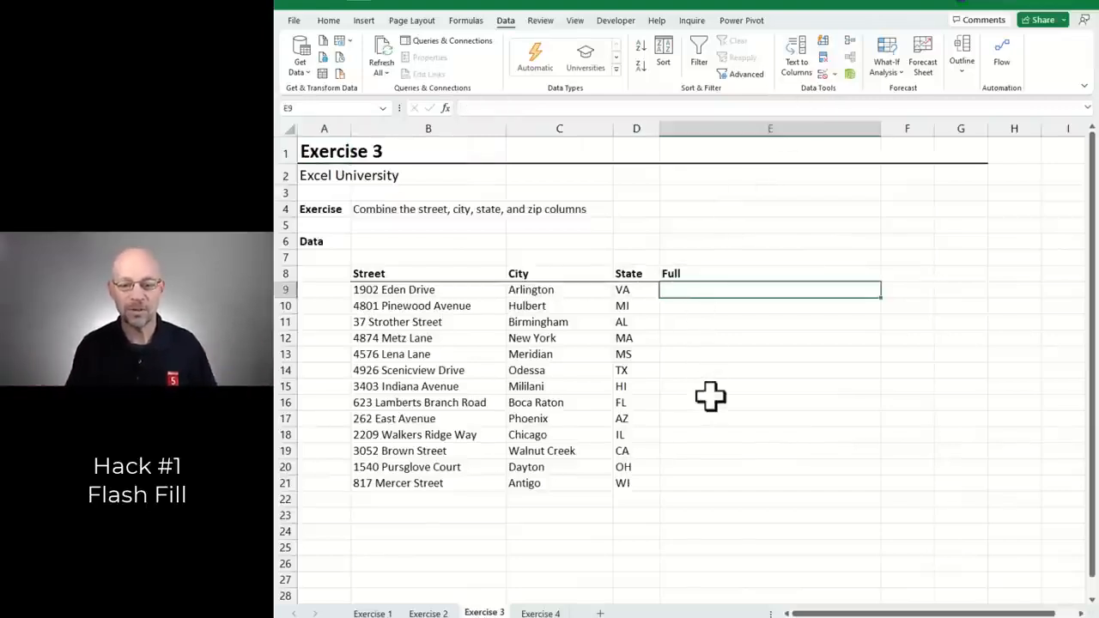
text(1902)
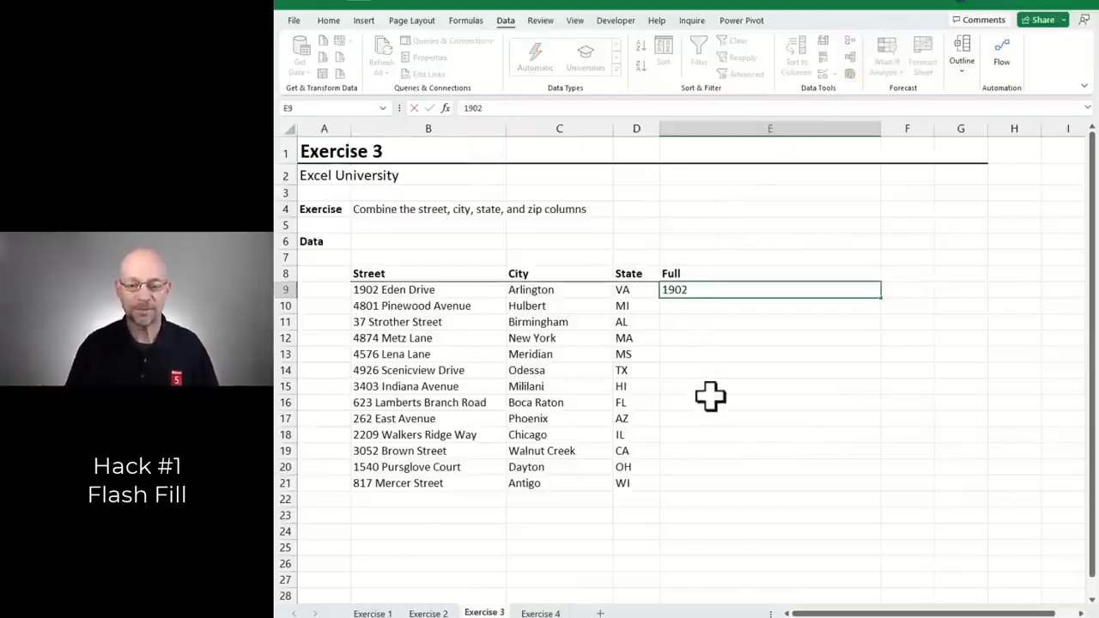
text( Eden Drive, Arlington VA)
key(Return)
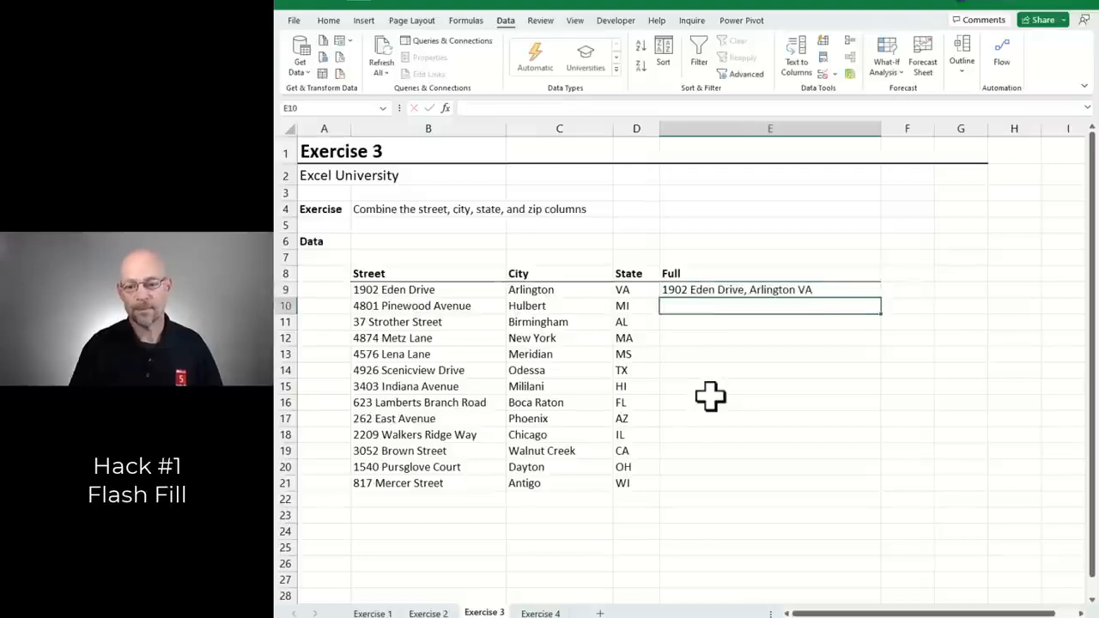
click(824, 44)
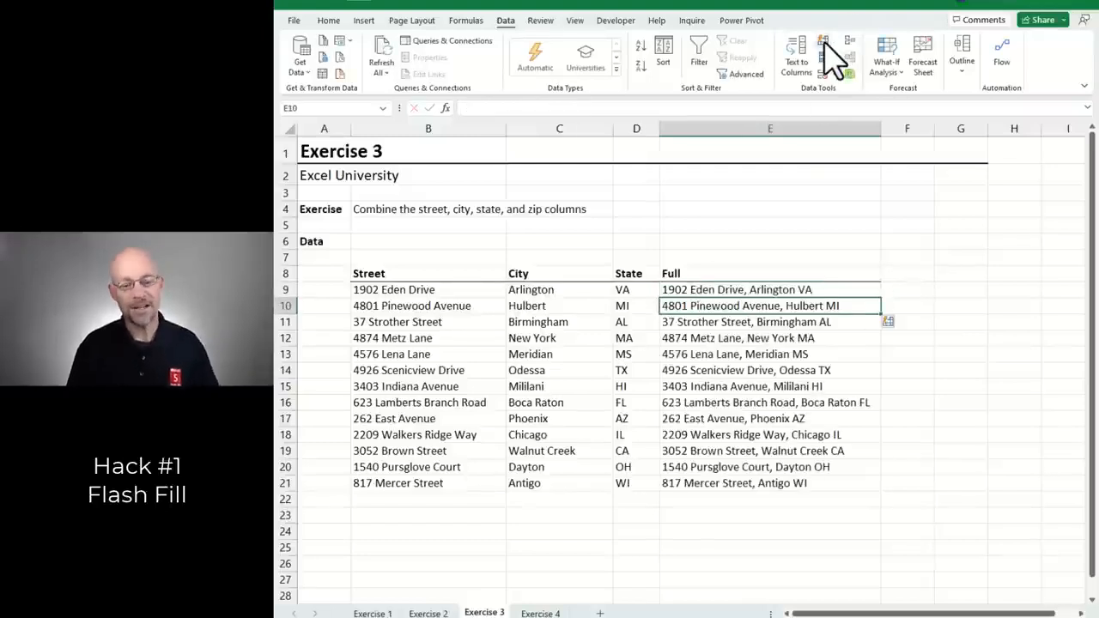
- On the Exercise 4 sheet, enter 1 in C10 as the sample day for the first date
key(ctrl+Page_Down)
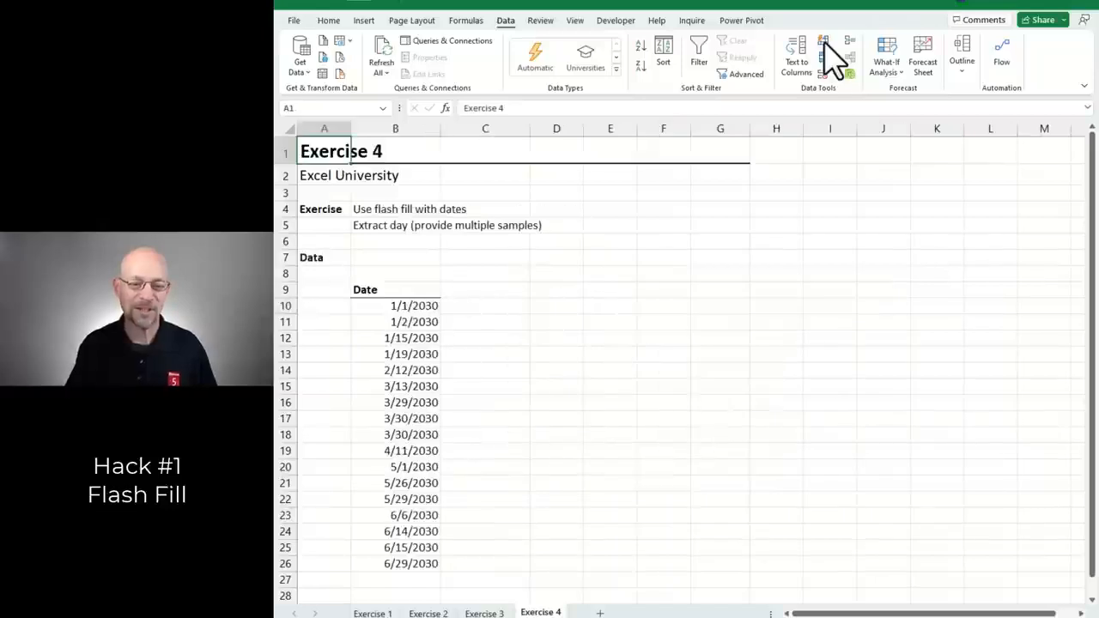
click(473, 304)
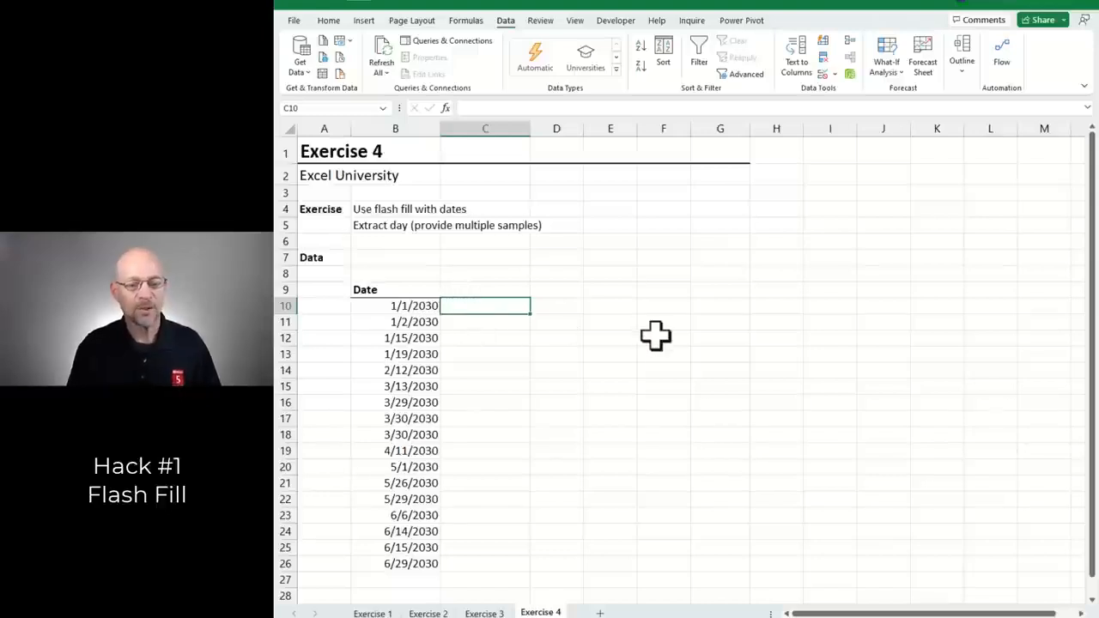
text(1)
key(Return)
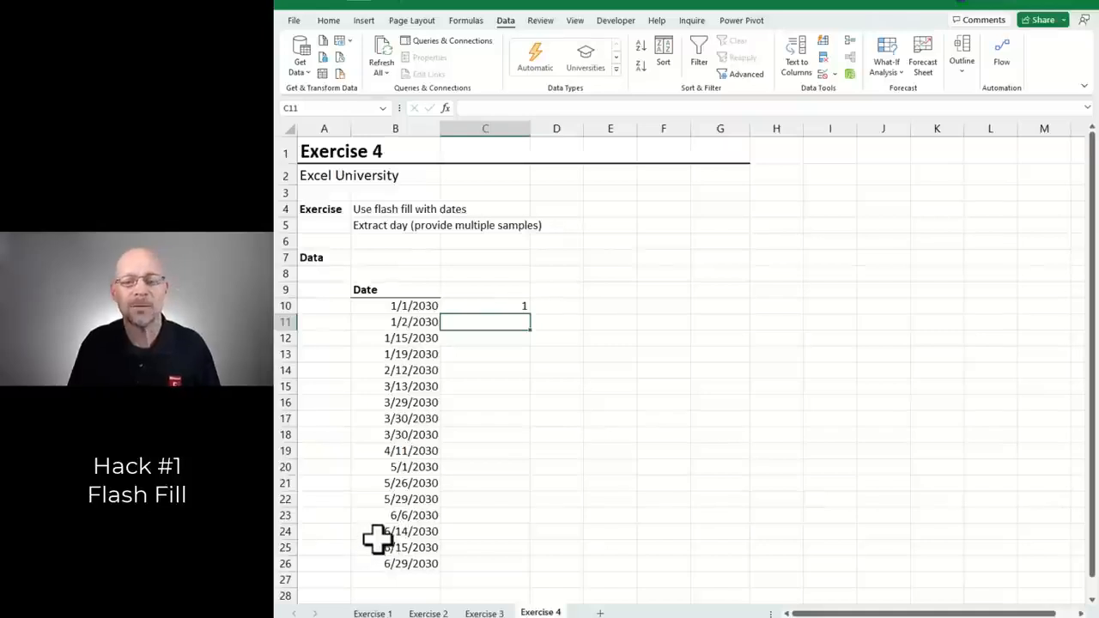
- Try Flash Fill from C11 down with the single day sample, and undo the fill
click(824, 40)
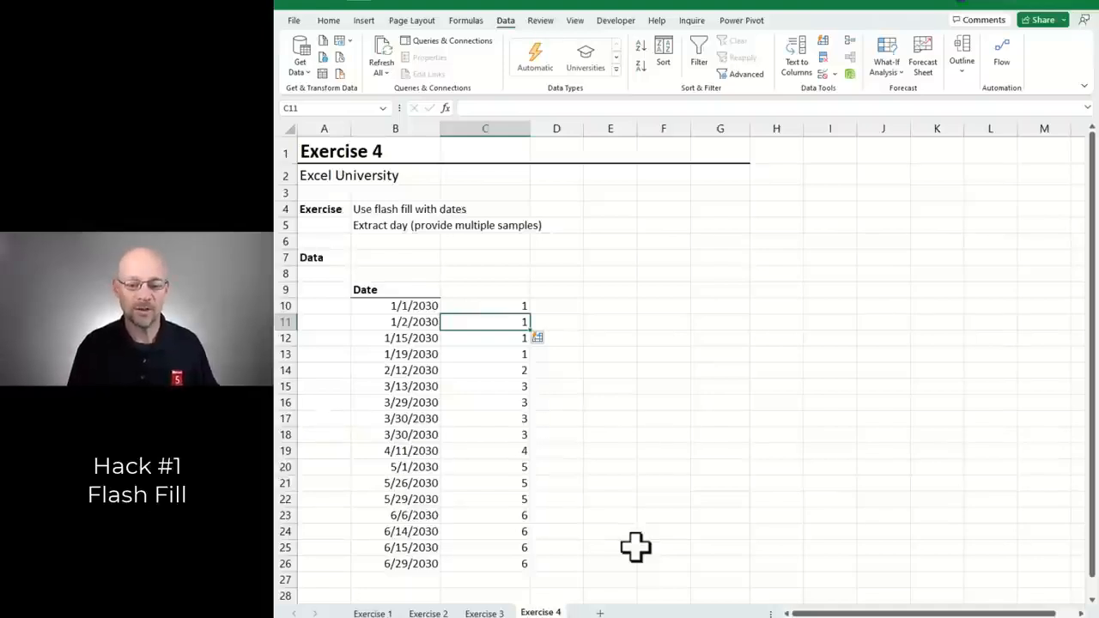
key(ctrl+z)
key(Up)
key(Down)
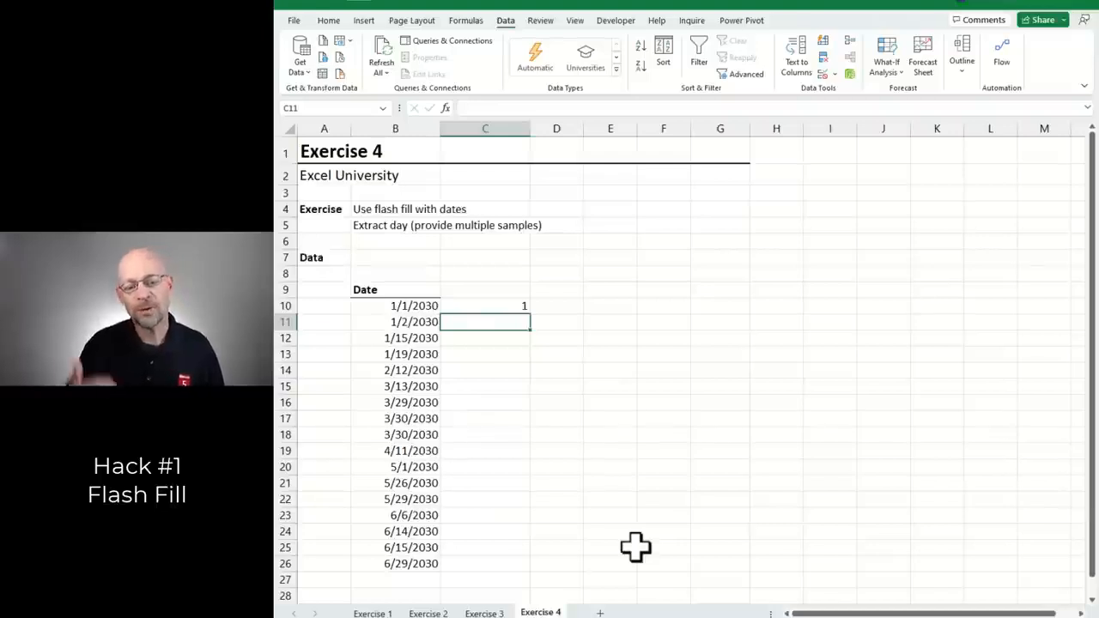
- Enter 2 in C11 as a second sample day for the date 1/2/2030
text(2)
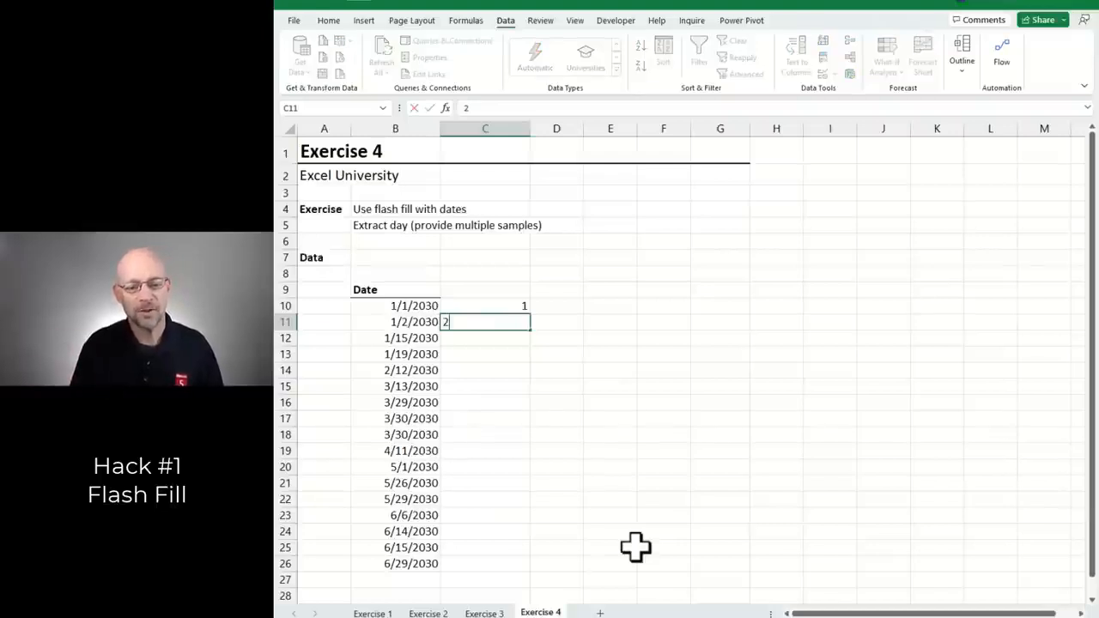
key(Return)
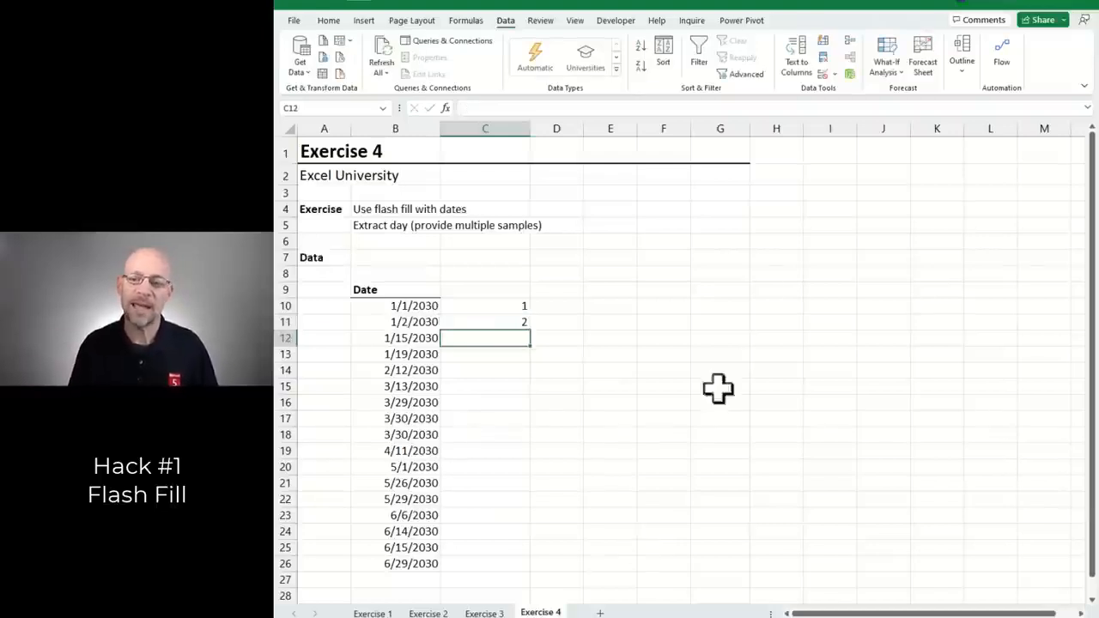
- Flash Fill the remaining days in column C from C12 down, using the two sample days
click(823, 43)
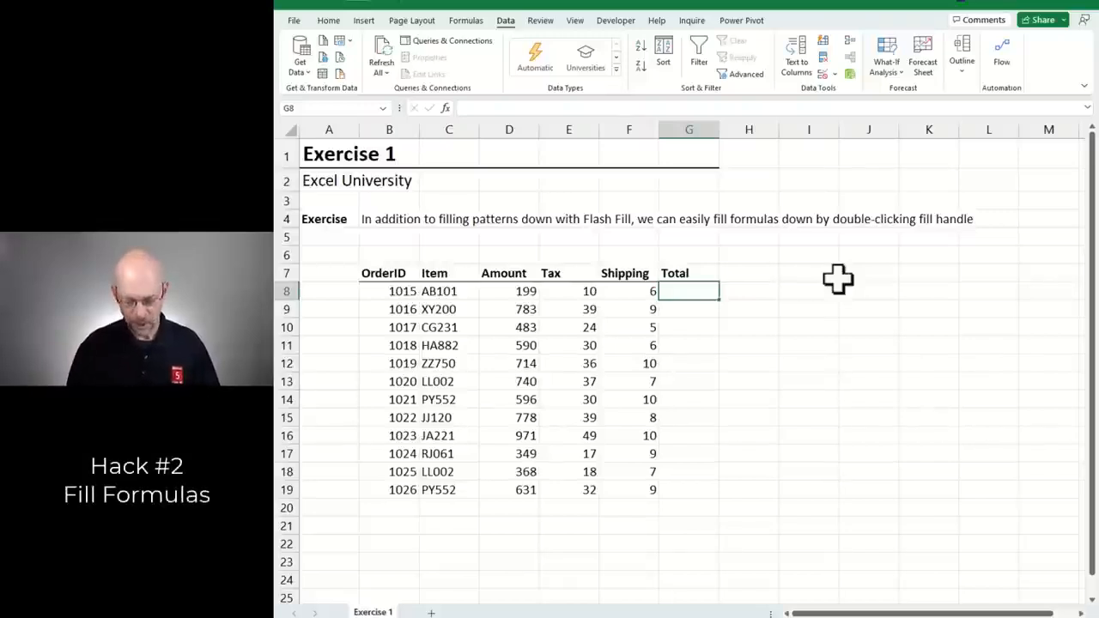
- Enter the formula =D8+E8+F8 in G8 to total the first order's amount, tax and shipping
text(=)
click(511, 291)
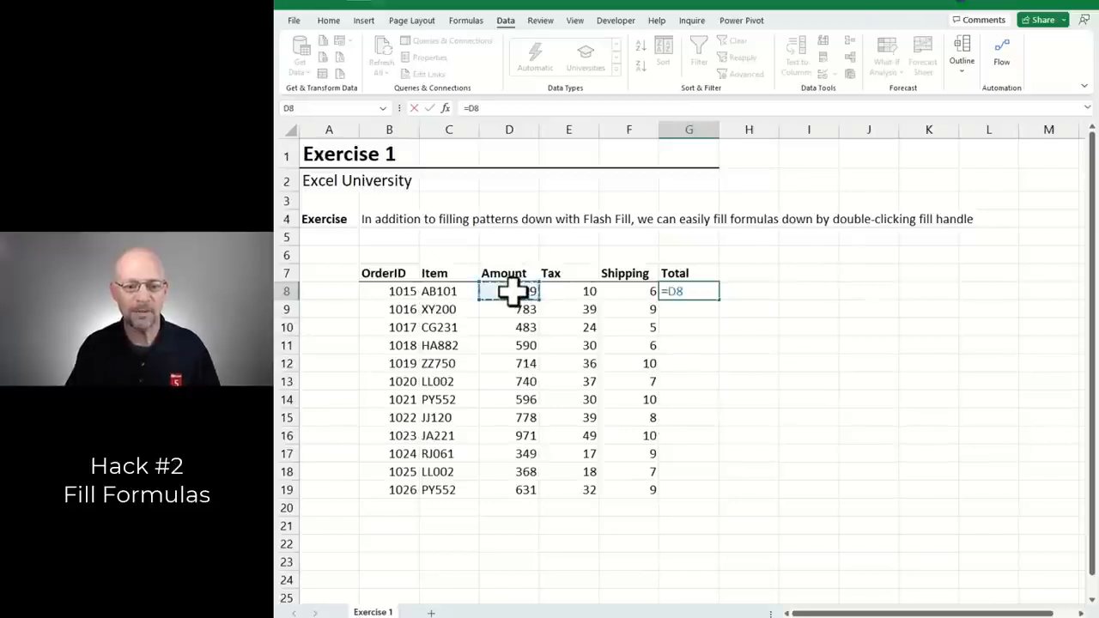
text(+)
click(552, 291)
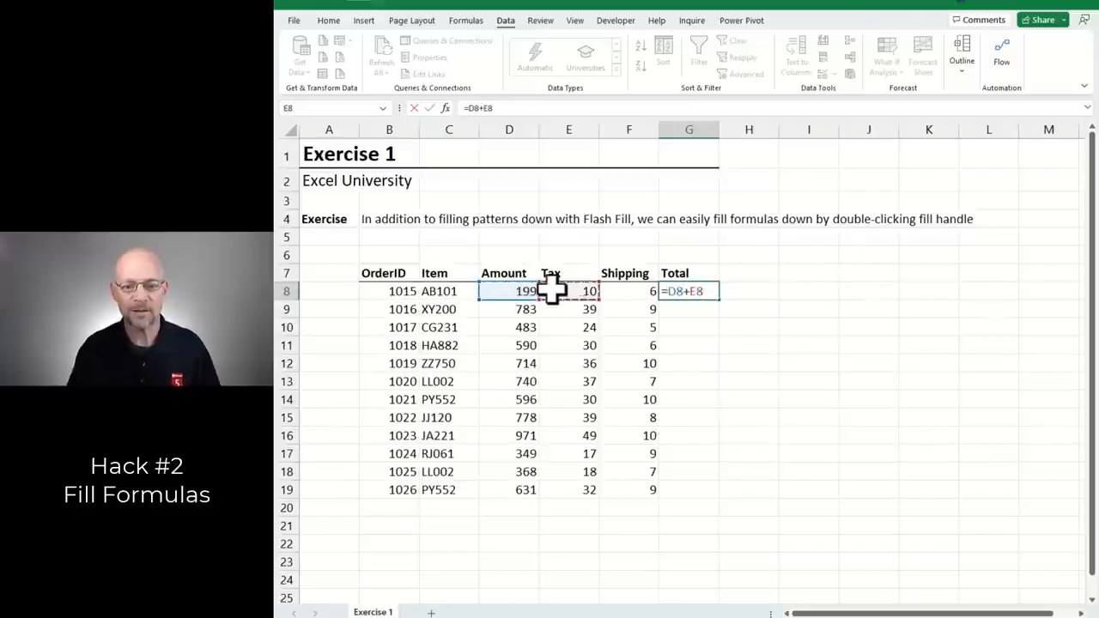
text(+)
click(618, 291)
key(Return)
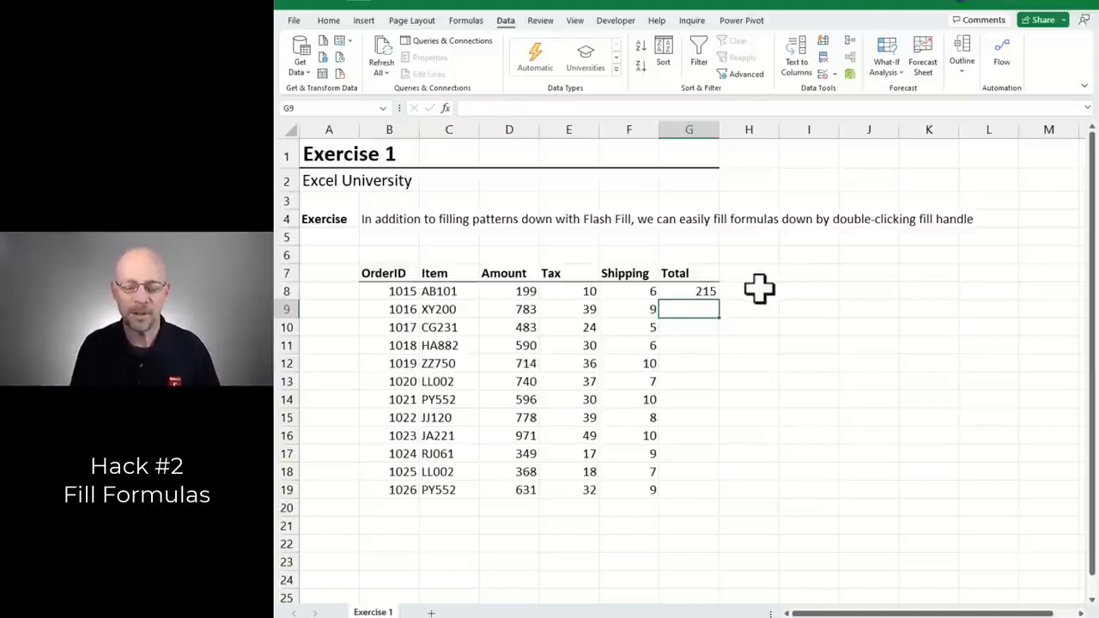
- Fill the G8 formula down the Total column through row 19, and clear the copies in G9:G19
click(693, 293)
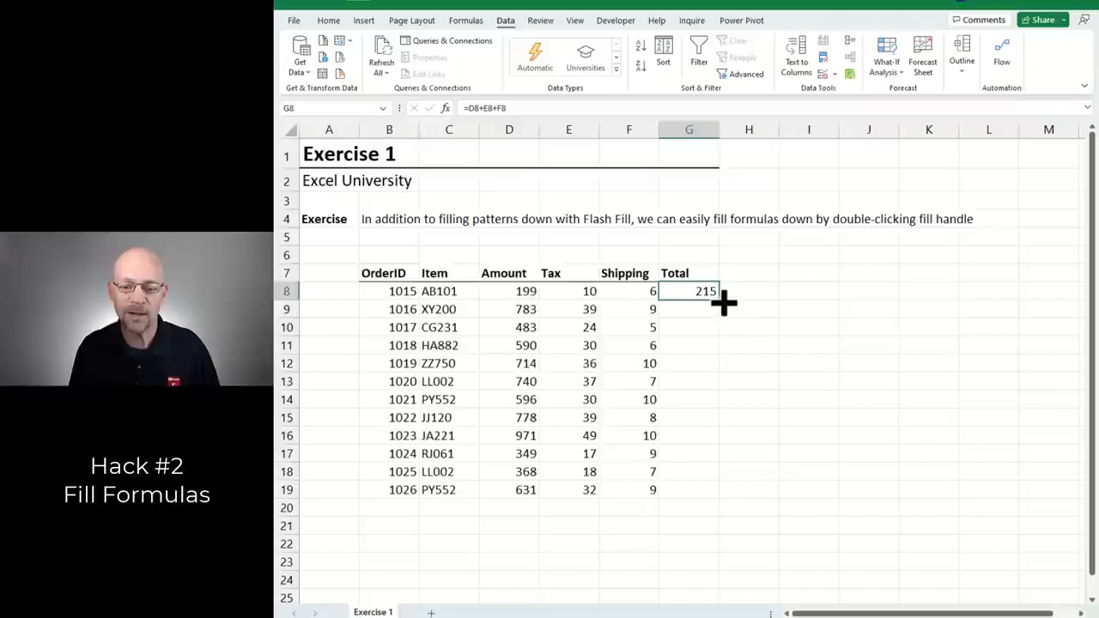
double_click(723, 302)
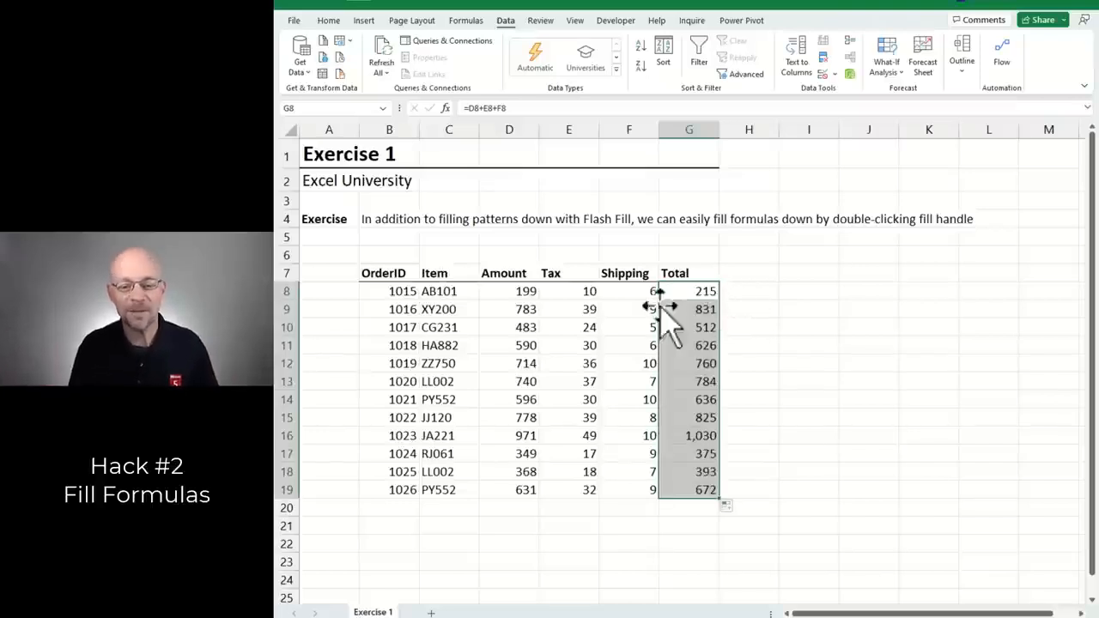
drag(639, 292, 687, 507)
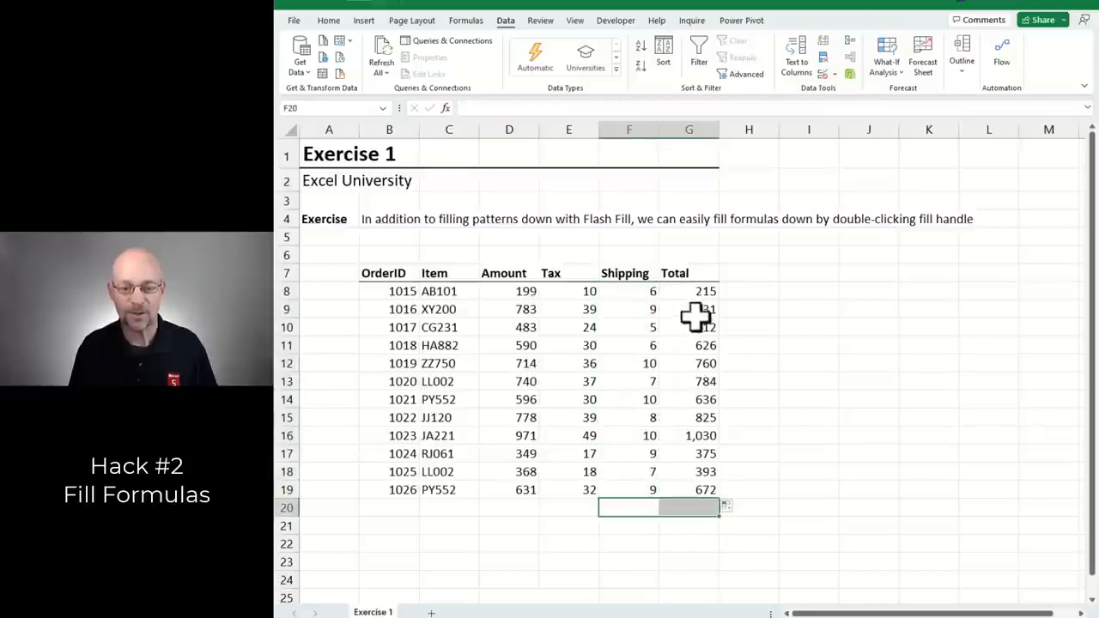
drag(697, 310, 699, 490)
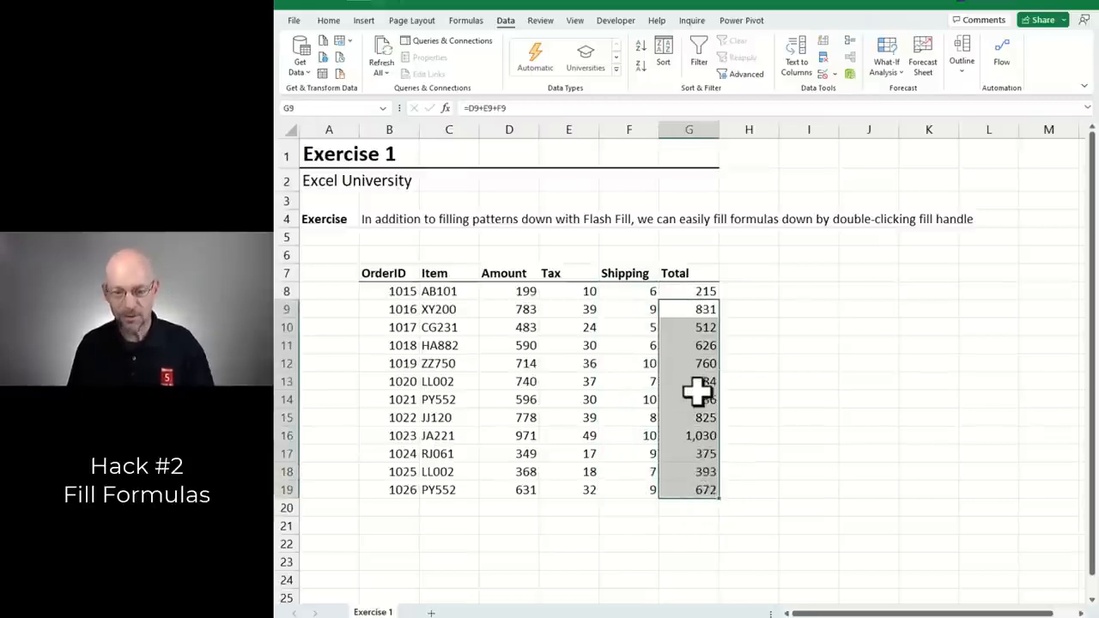
key(Delete)
- Fill the Total formula from G8 down to the last order in row 19
click(697, 288)
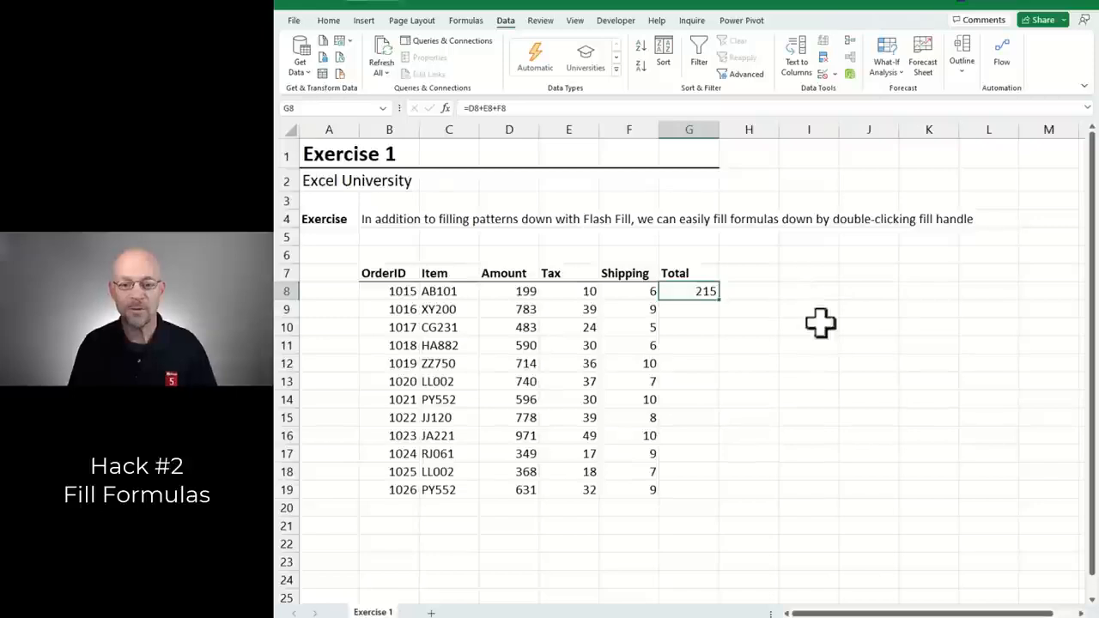
double_click(719, 299)
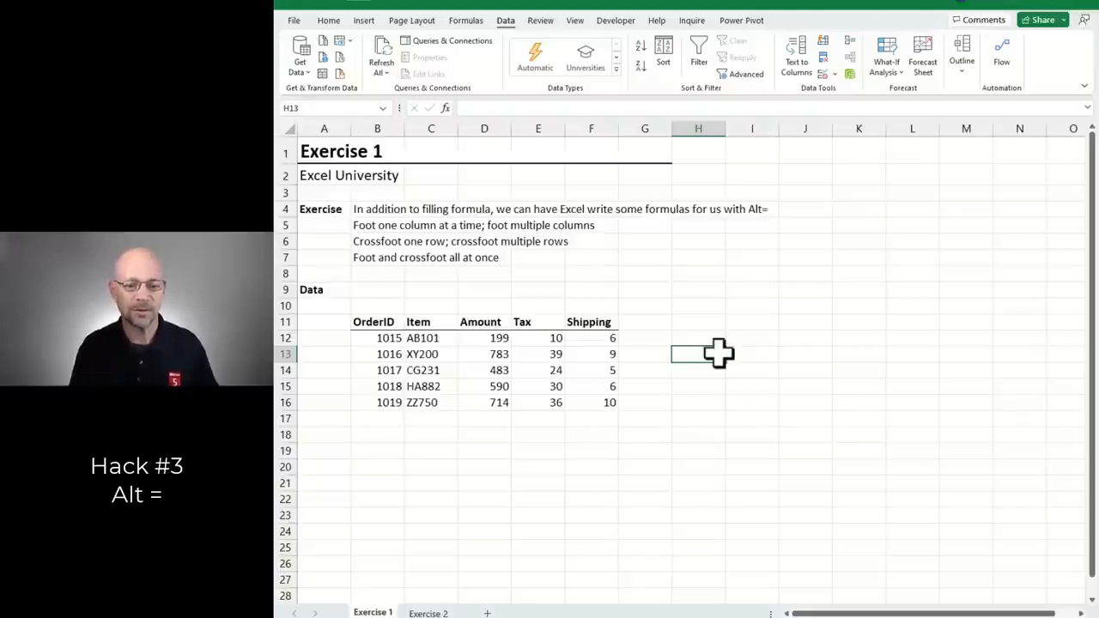
- In the AutoSum workbook's Exercise 1 sheet, AutoSum the Amount column in D17 and the Tax column in E17 one at a time
click(499, 418)
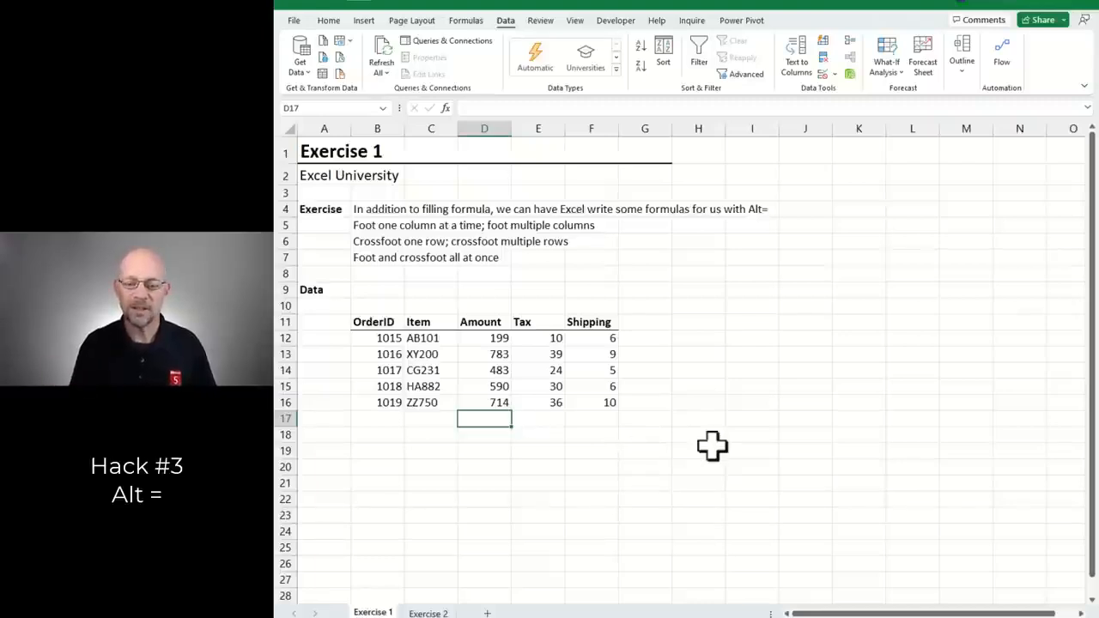
drag(498, 336, 494, 402)
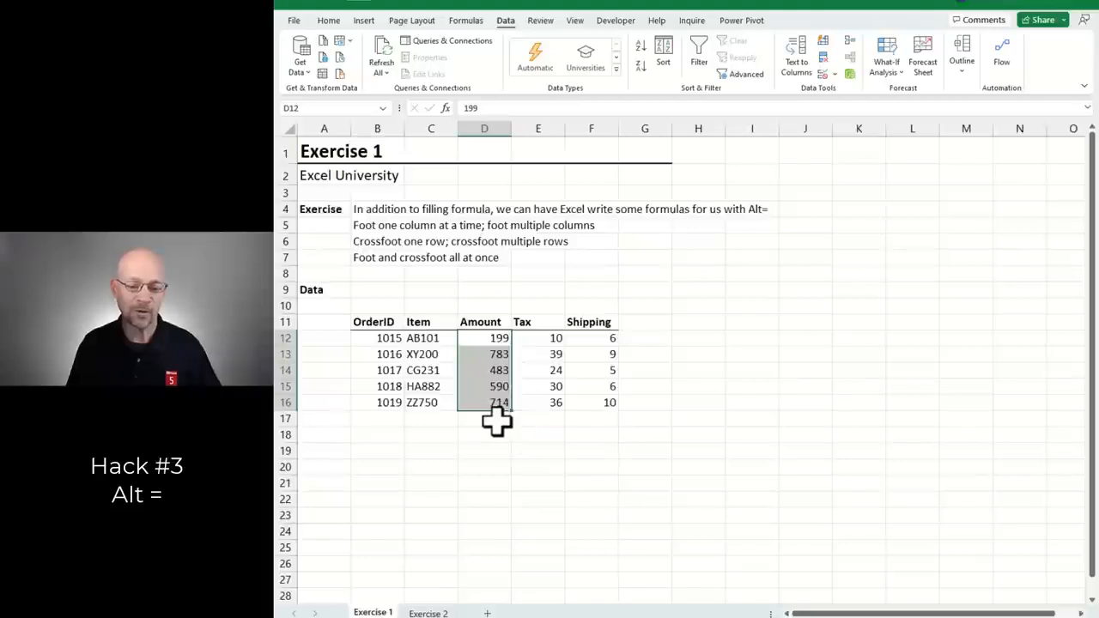
click(495, 418)
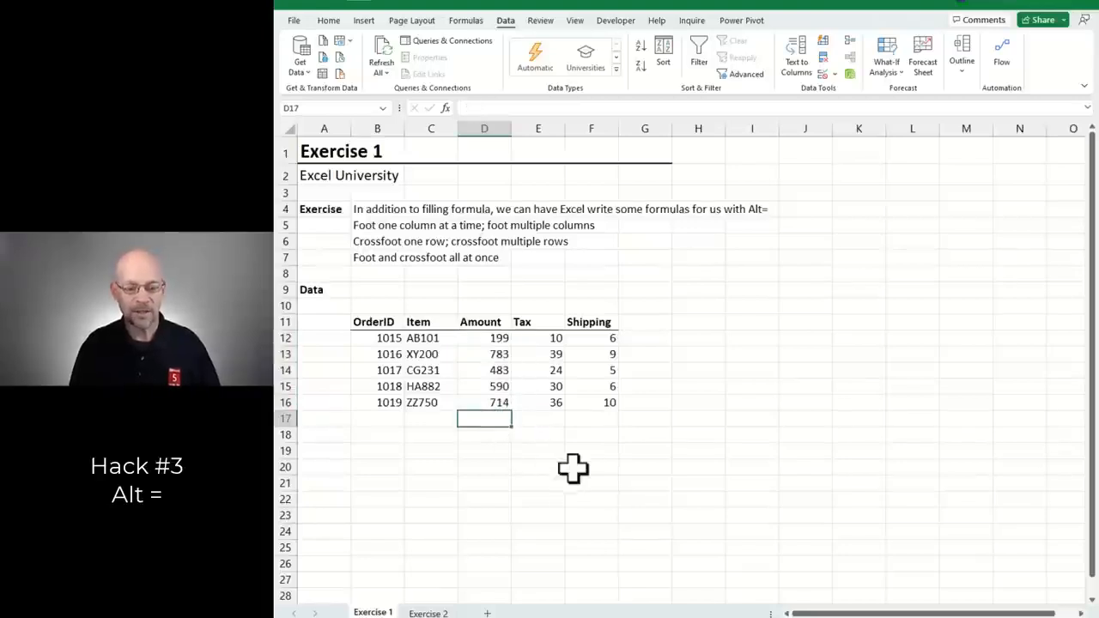
key(alt+equal)
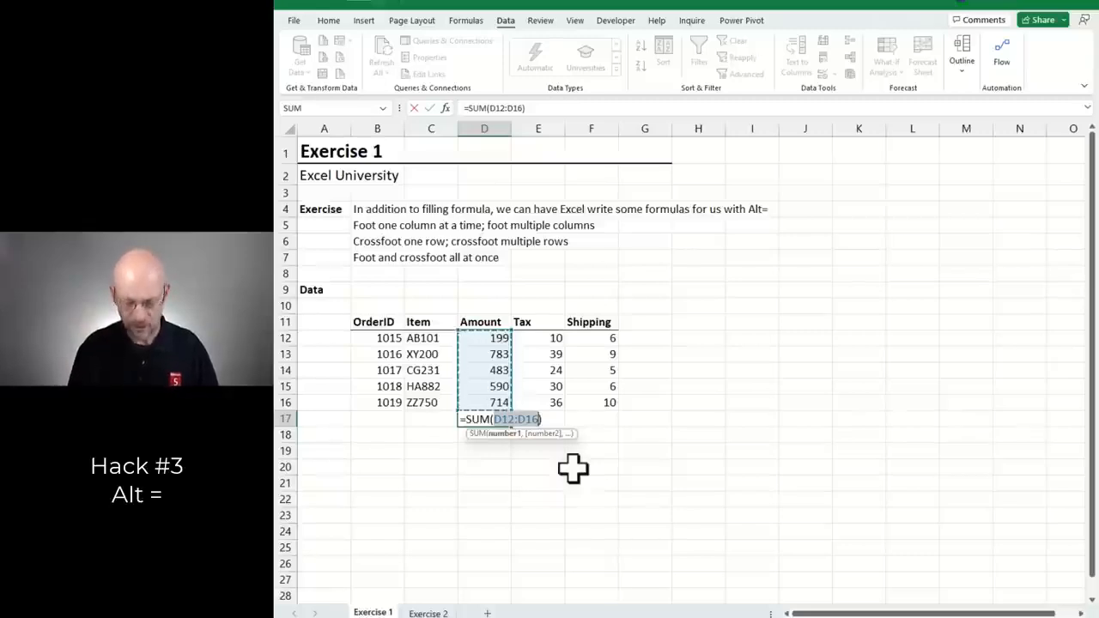
key(Return)
key(Up)
key(Right)
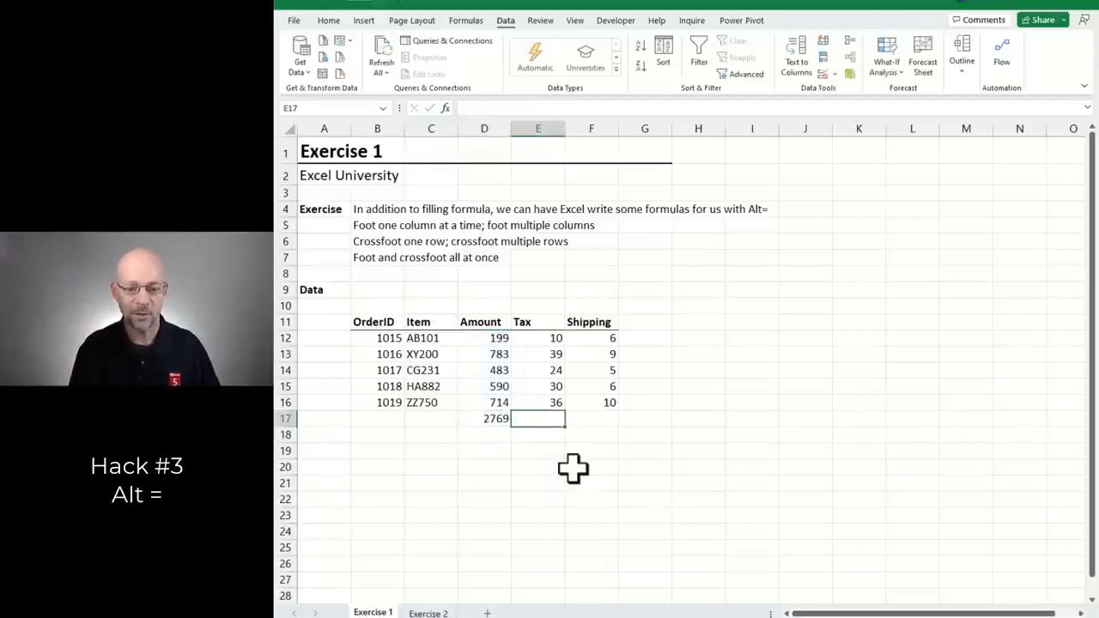
key(alt+equal)
key(Return)
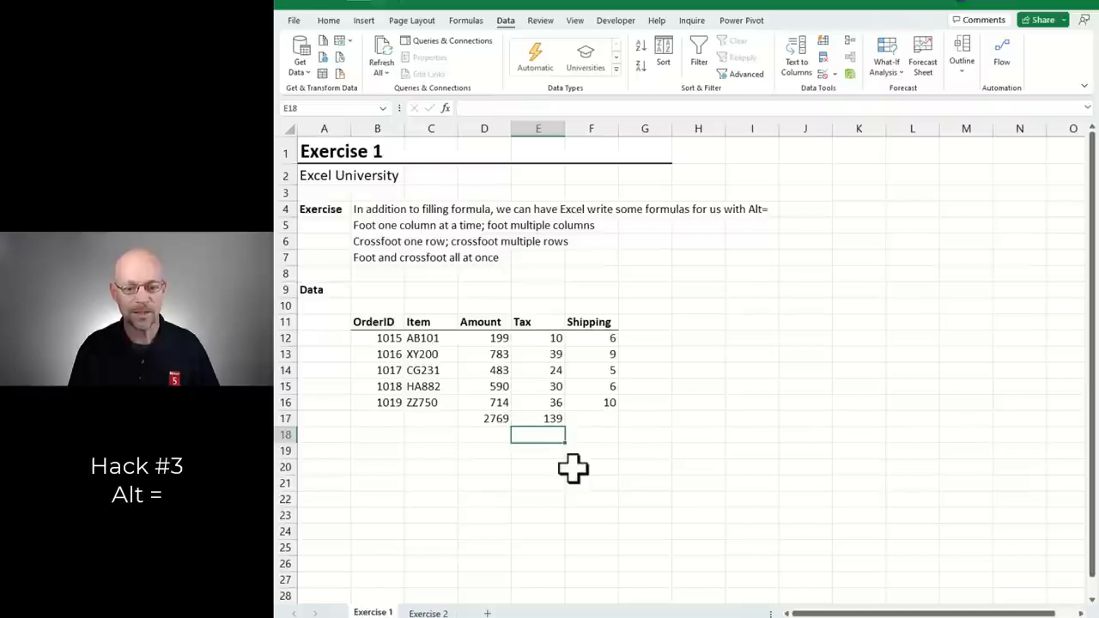
- Clear the Amount and Tax totals in D17:E17
key(Up)
key(Left)
key(shift+Right)
key(Delete)
key(shift+Left)
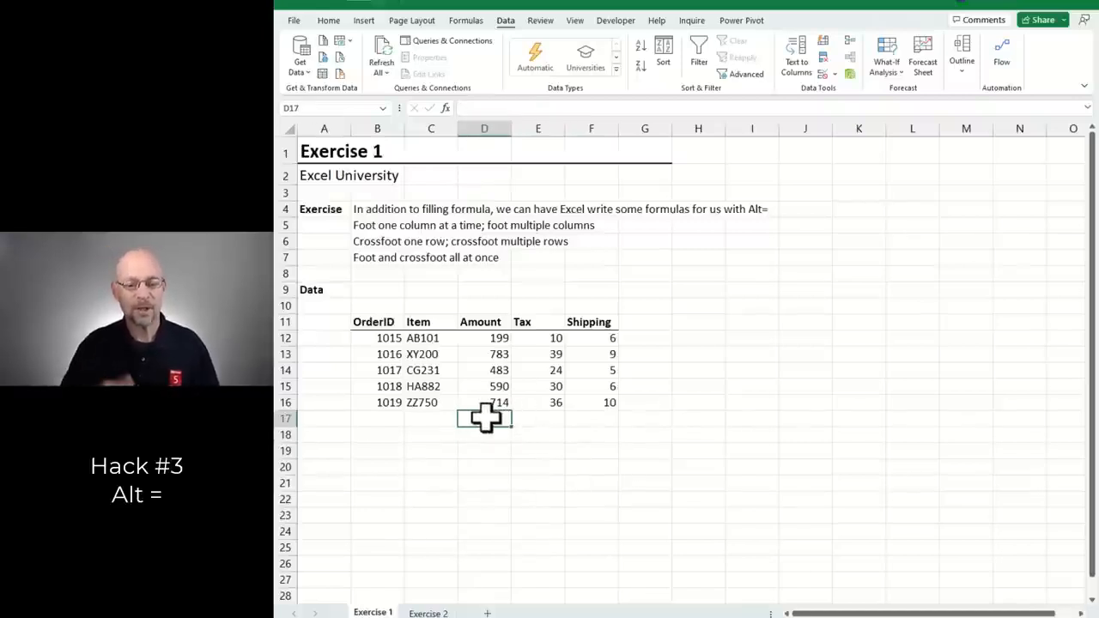
- AutoSum the Amount, Tax and Shipping columns all at once in D17:F17
drag(484, 418, 593, 418)
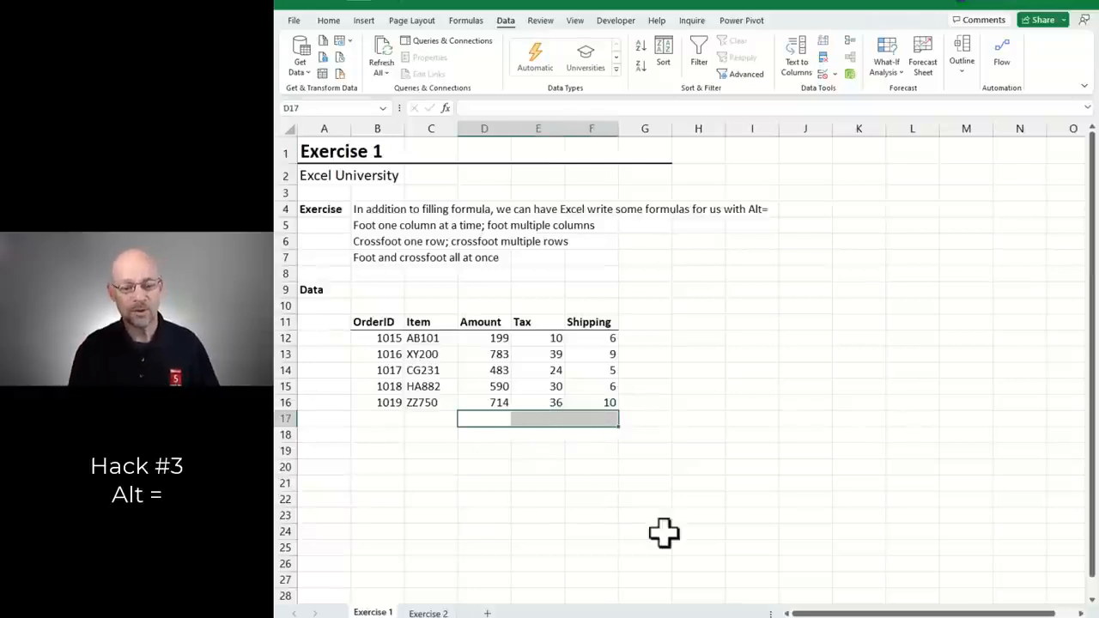
key(alt+equal)
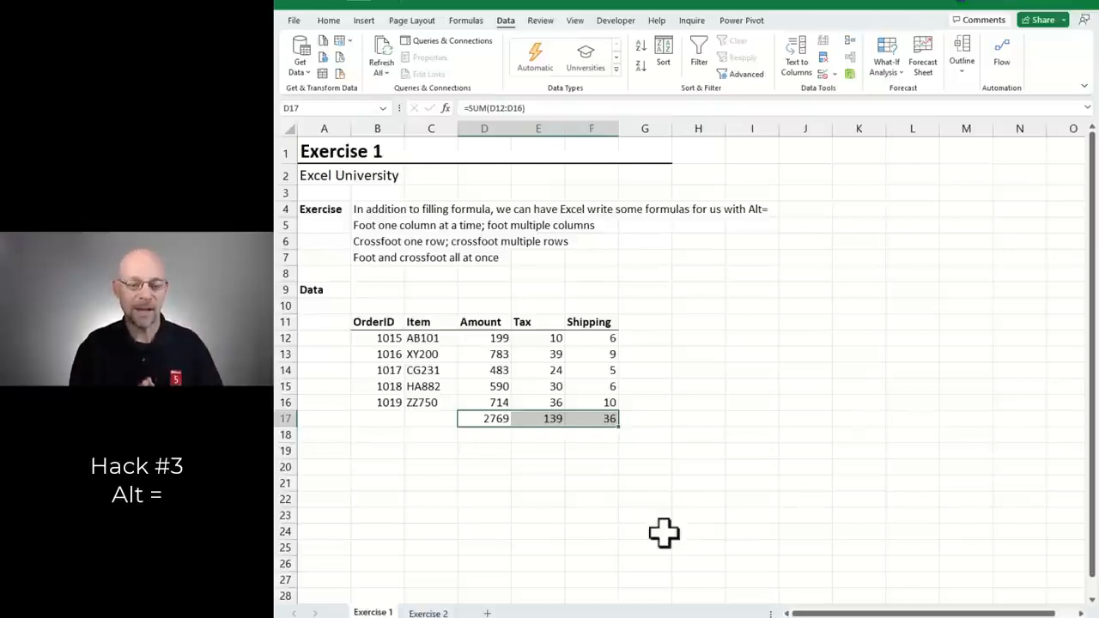
key(Up)
key(Up)
key(Up)
key(Up)
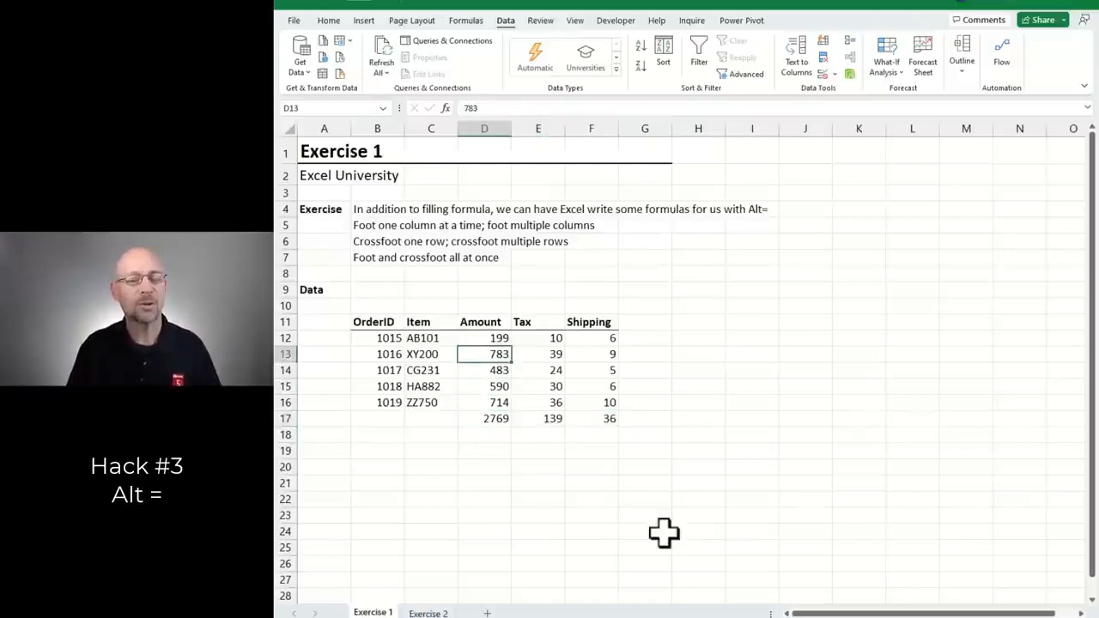
- AutoSum the first two order rows one at a time in G12 and G13
drag(493, 336, 611, 341)
click(653, 339)
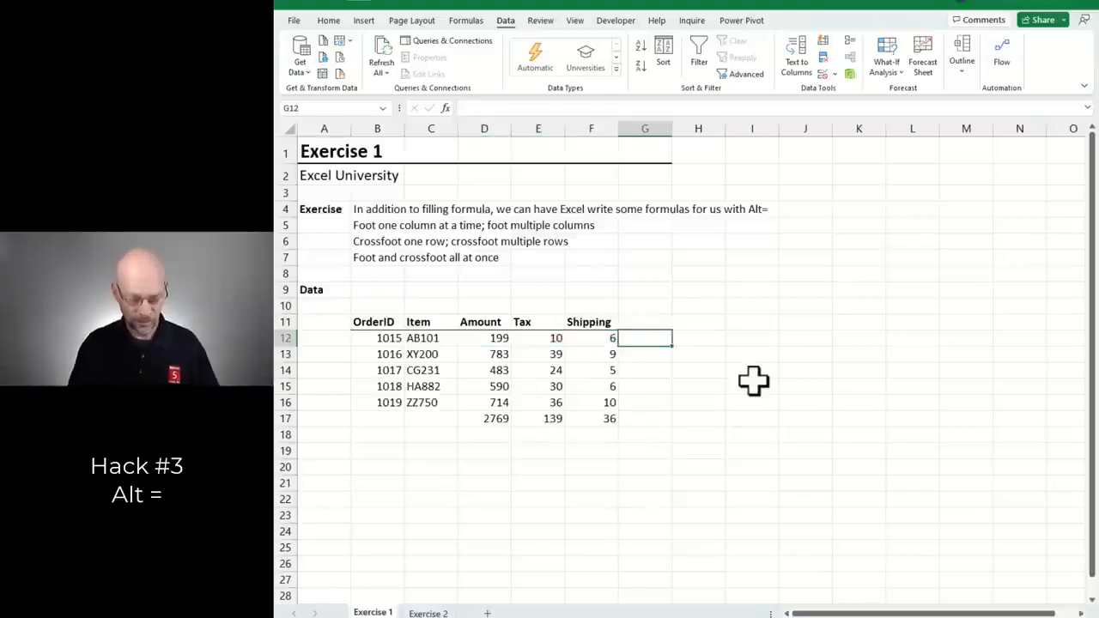
key(alt+equal)
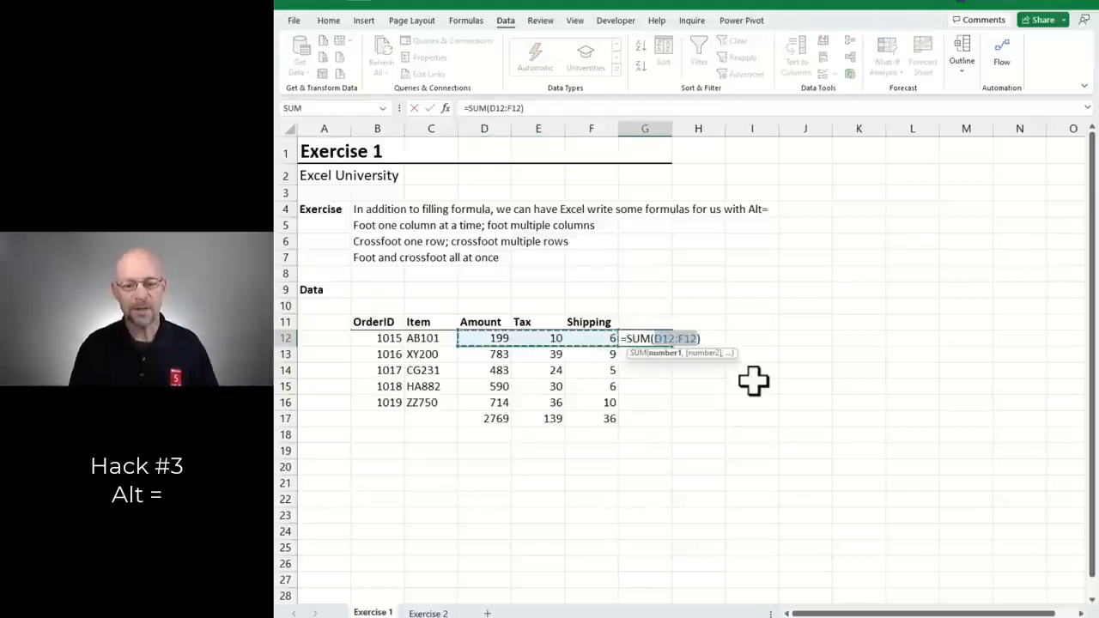
key(Return)
key(alt+equal)
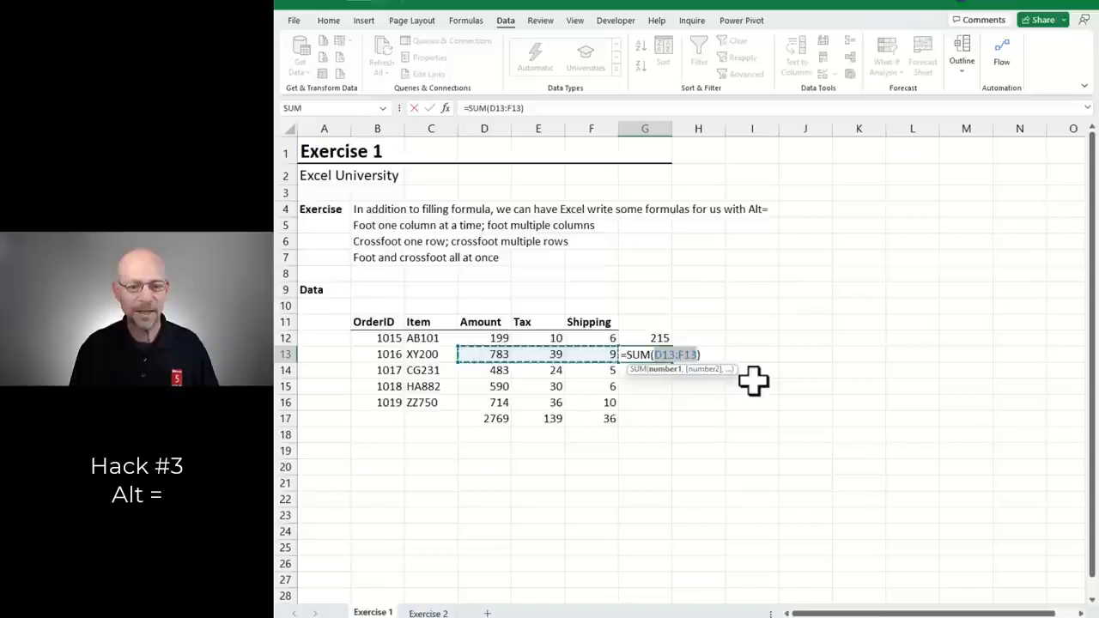
key(Return)
- Clear the two row totals in G12:G13
key(Up)
key(Up)
key(shift+Down)
key(Delete)
key(Up)
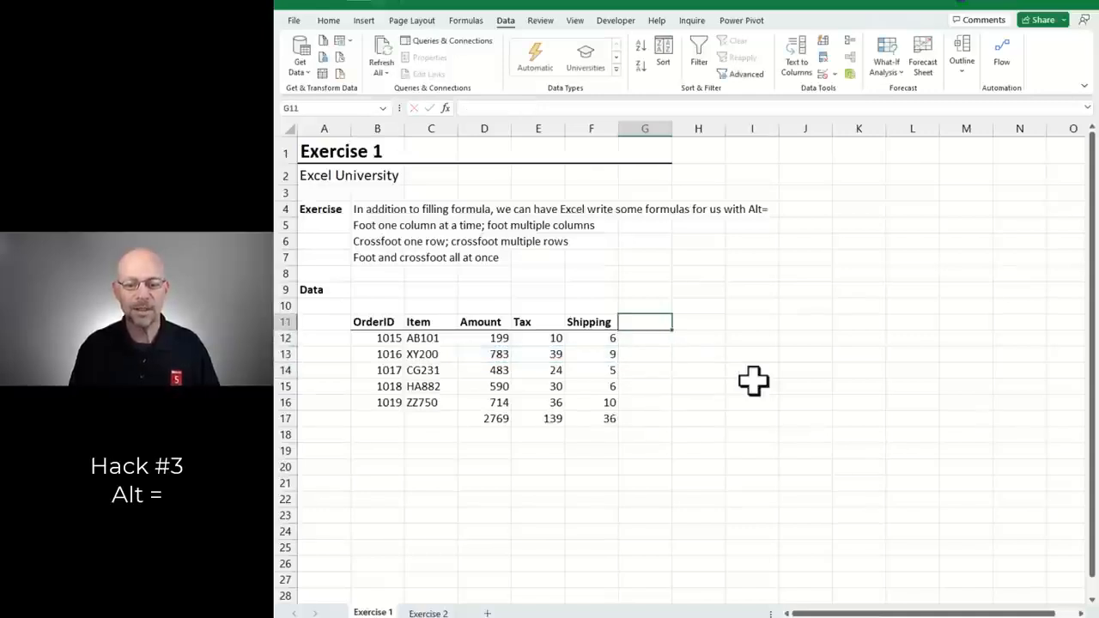
- AutoSum all the rows, including the column totals row, at once in G12:G17
key(Down)
key(shift+Down)
key(shift+Down)
key(shift+Down)
key(shift+Down)
key(shift+Down)
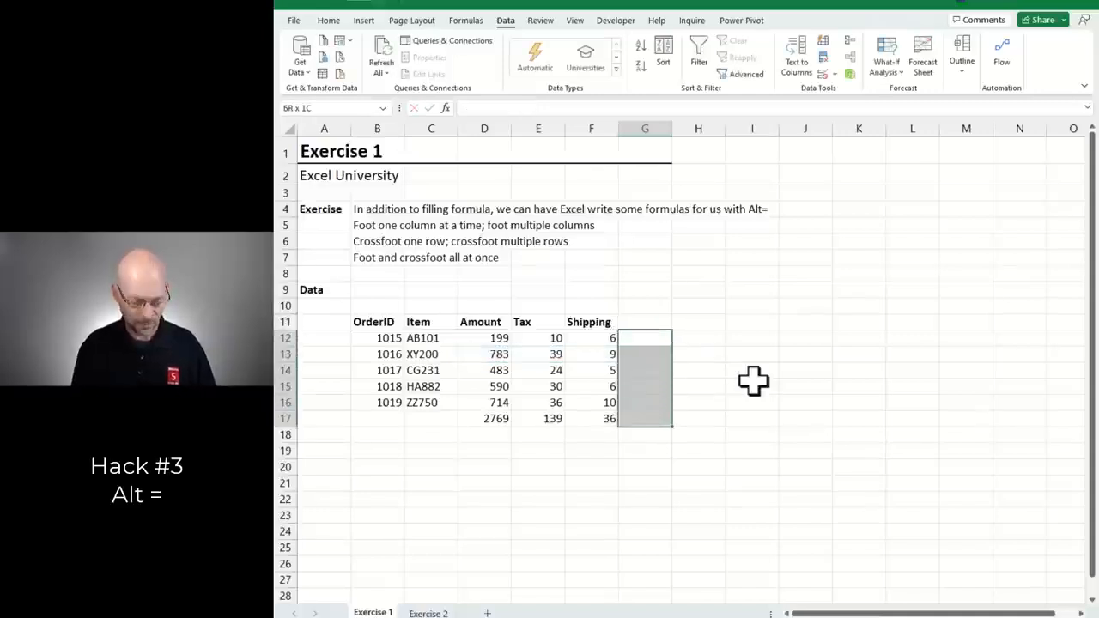
key(alt+equal)
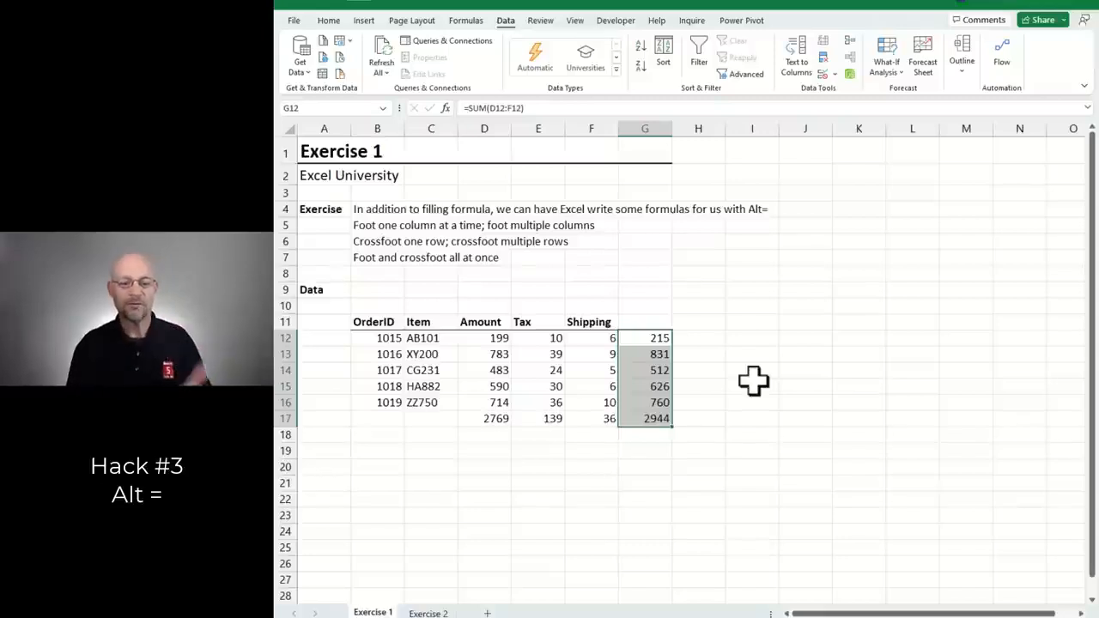
- Clear the row totals in column G and the column totals in row 17
click(712, 354)
drag(645, 304, 656, 458)
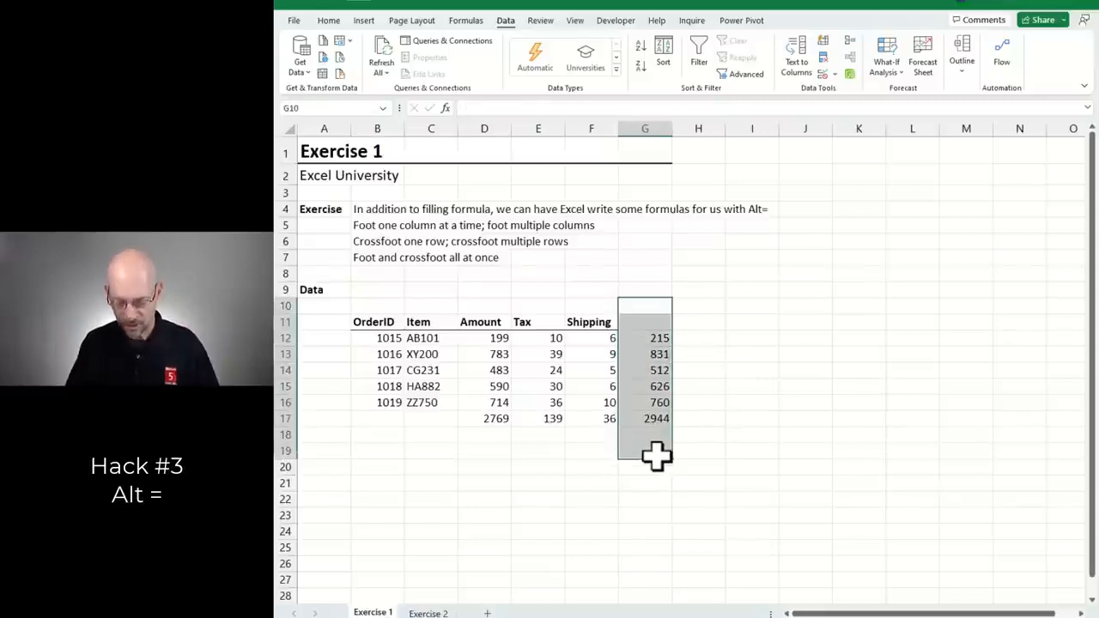
key(Delete)
click(497, 420)
drag(502, 418, 679, 449)
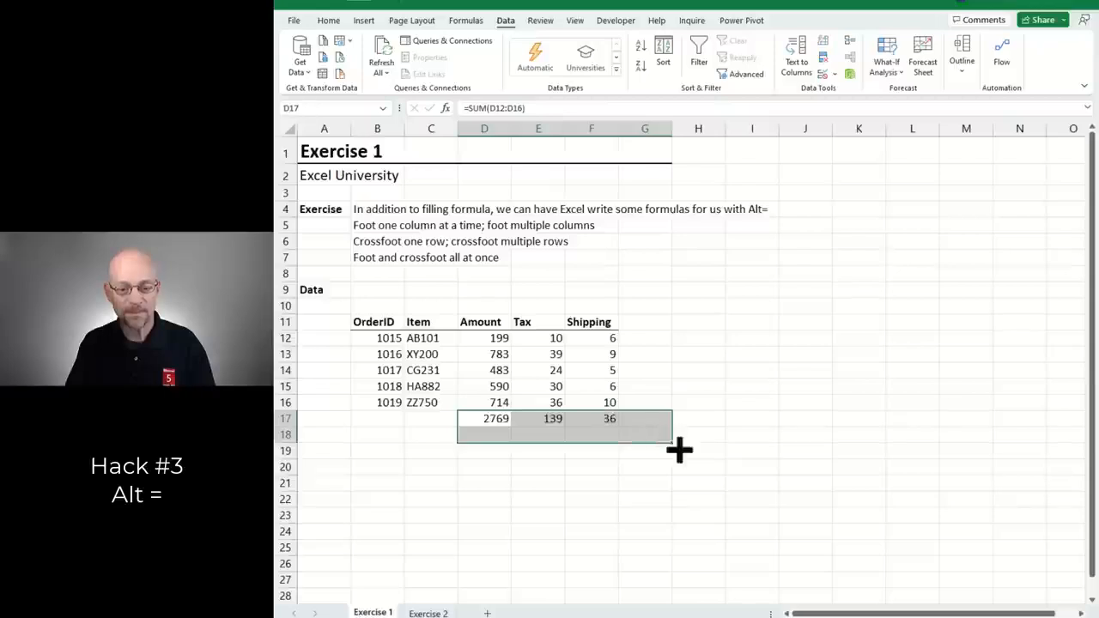
key(Delete)
click(704, 498)
- AutoSum the range D12:G17 to create all column totals in row 17 and row totals in column G at once
drag(501, 418, 593, 417)
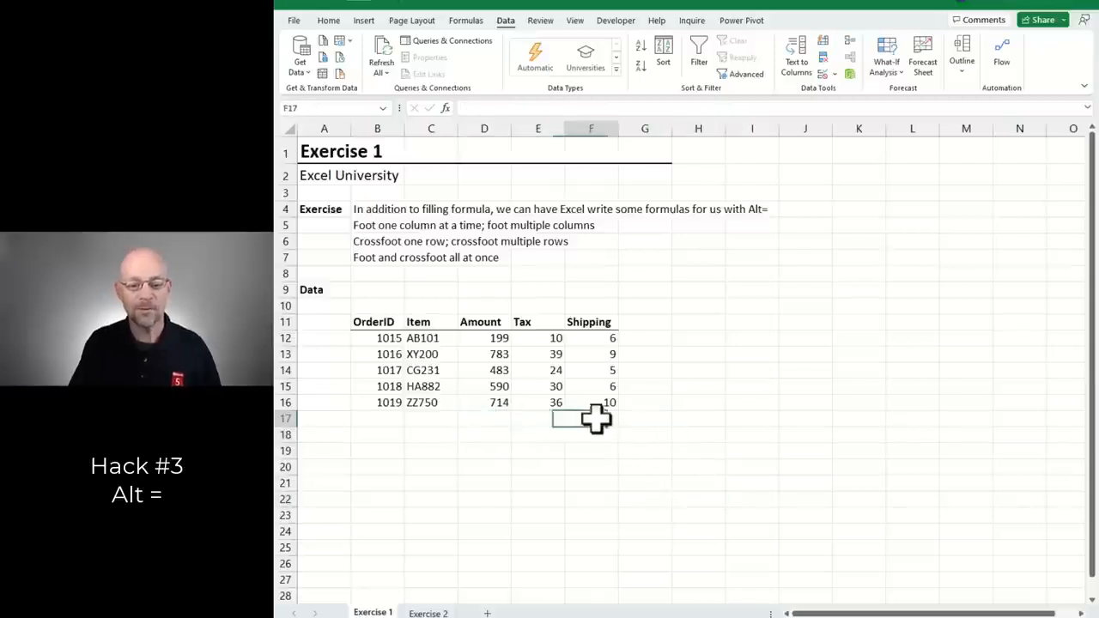
drag(488, 420, 589, 420)
drag(635, 337, 637, 417)
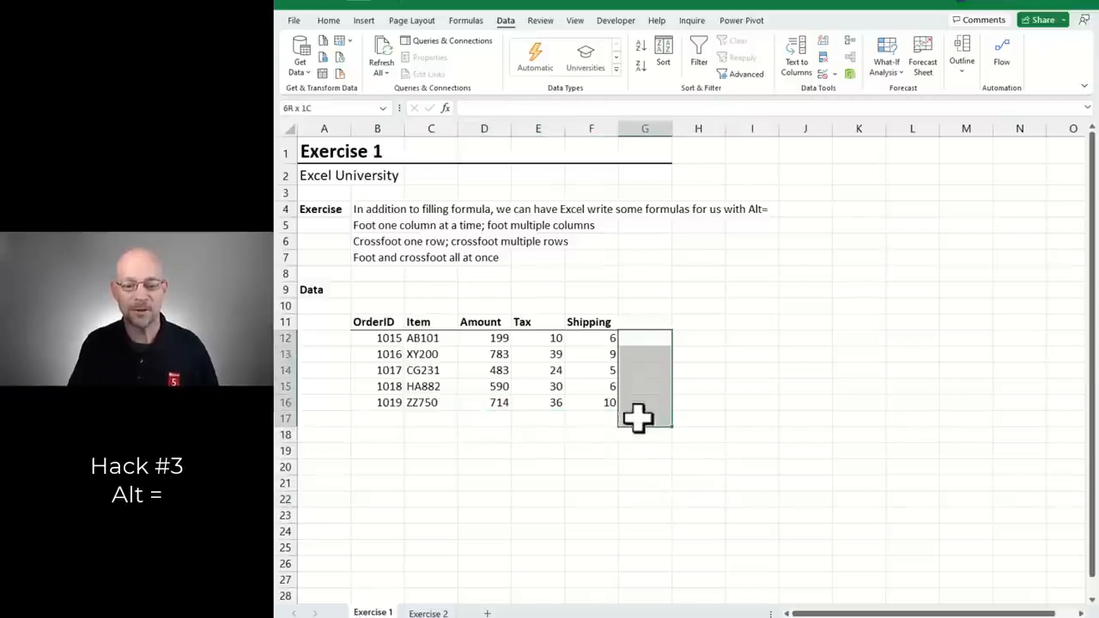
drag(489, 336, 644, 420)
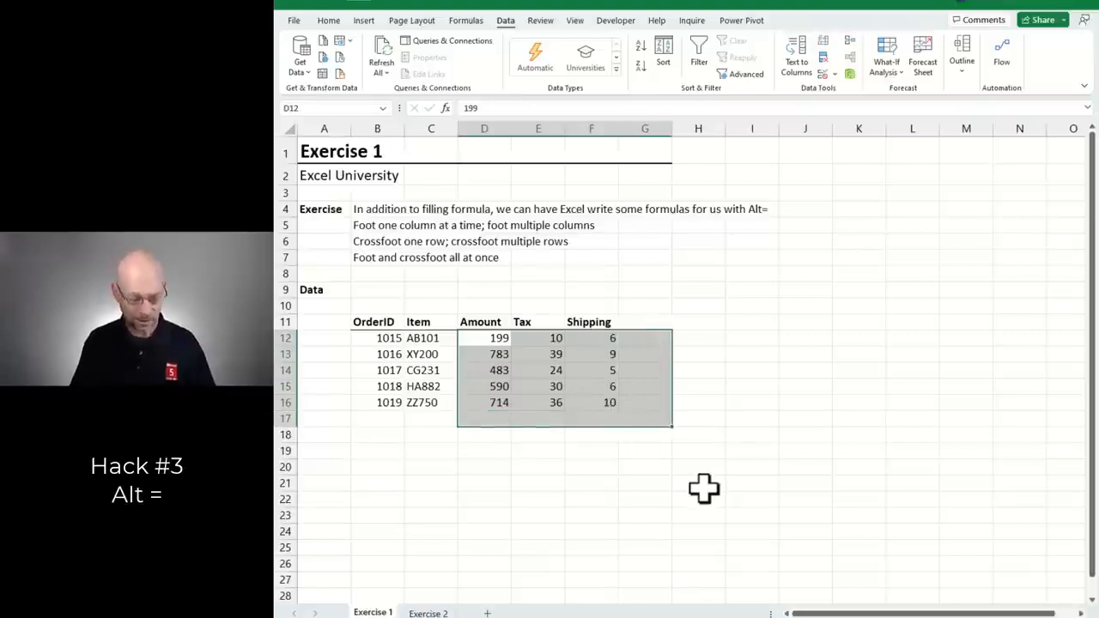
key(alt+equal)
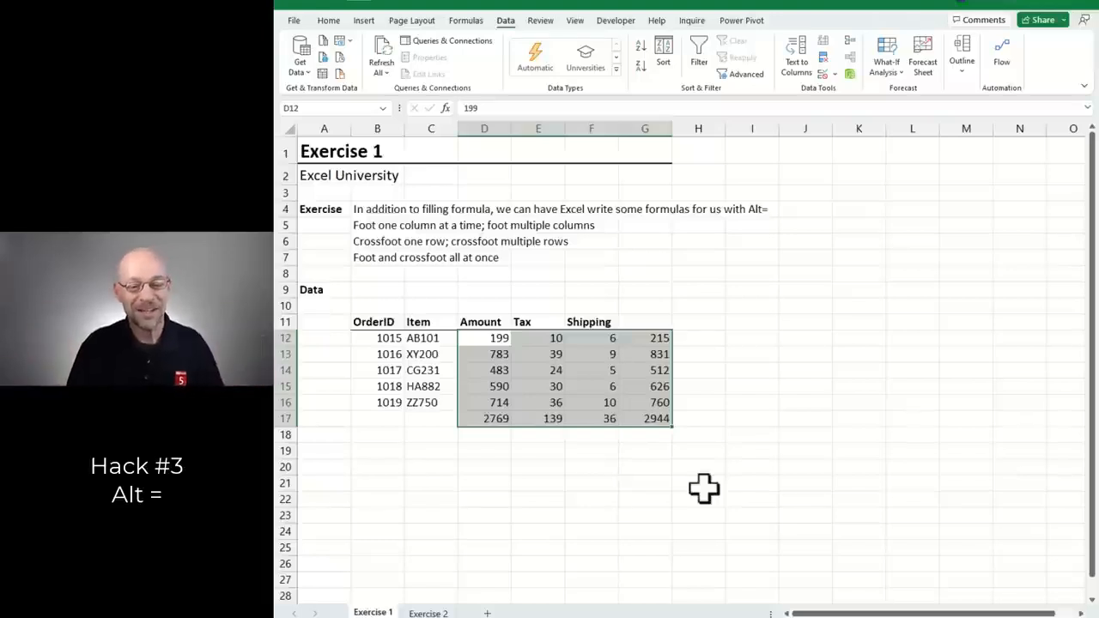
- Open the Exercise 2 sheet and look over the two quarterly data groups and the combined grand total column O10:O18
key(ctrl+Page_Down)
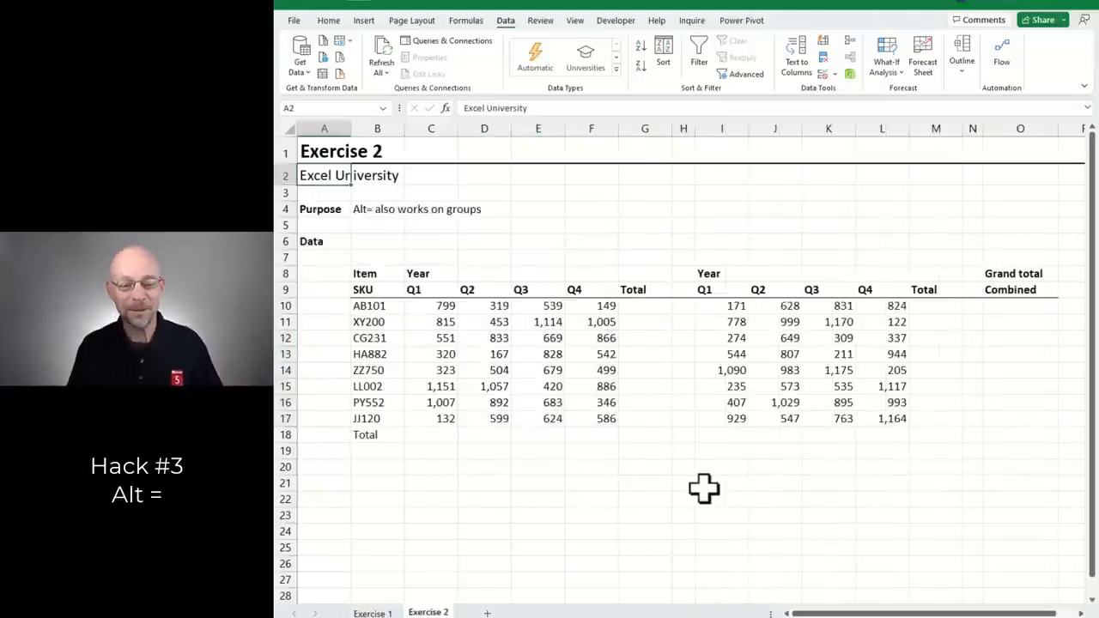
click(426, 308)
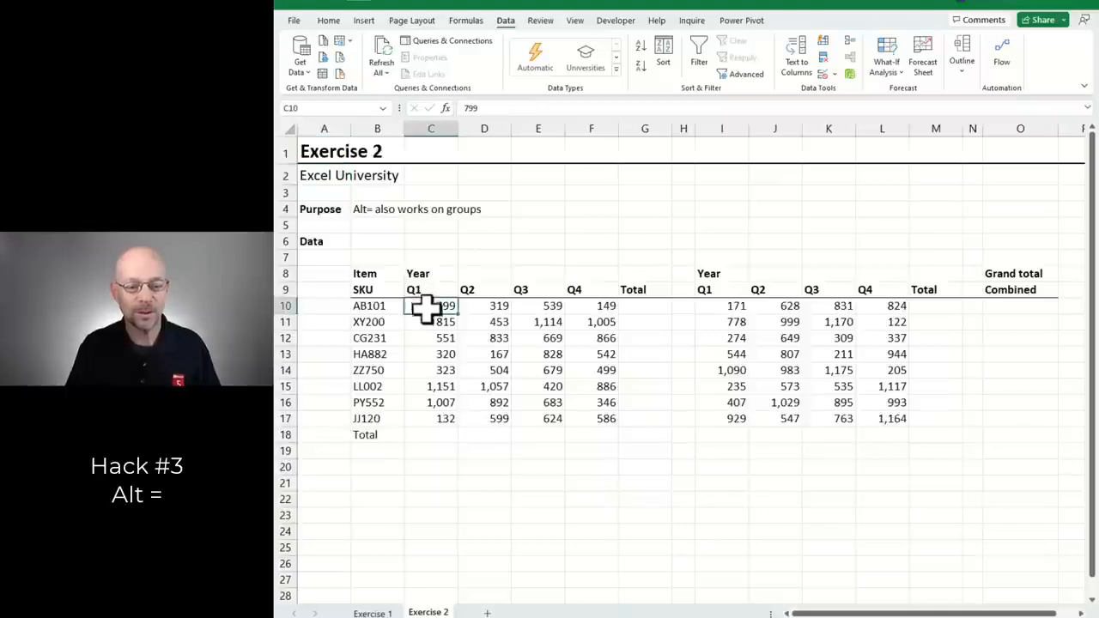
drag(427, 308, 429, 418)
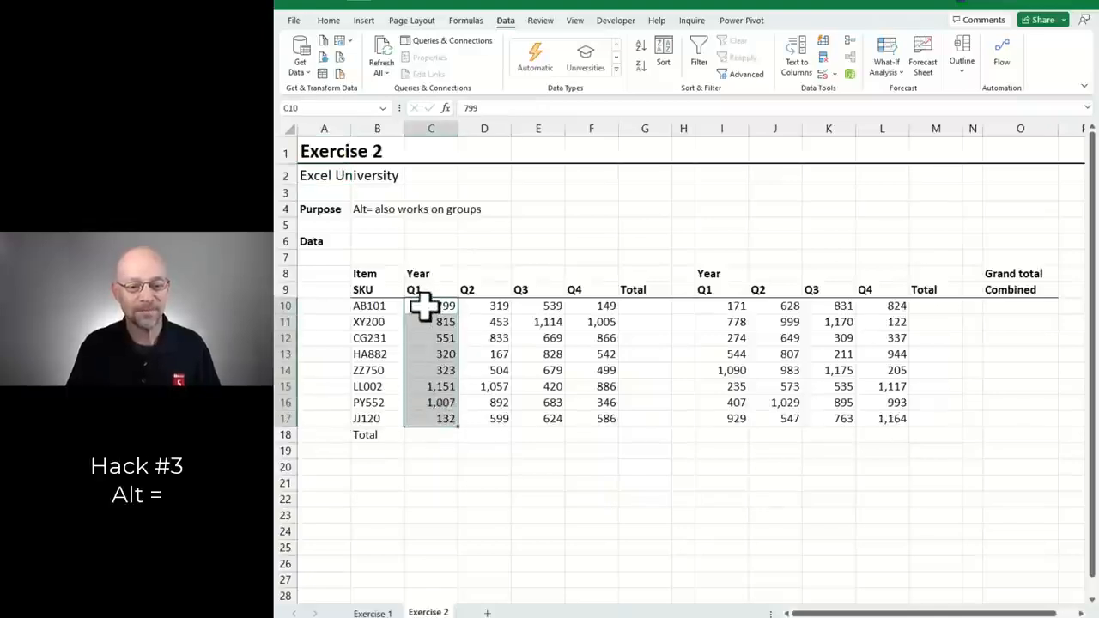
drag(423, 308, 619, 442)
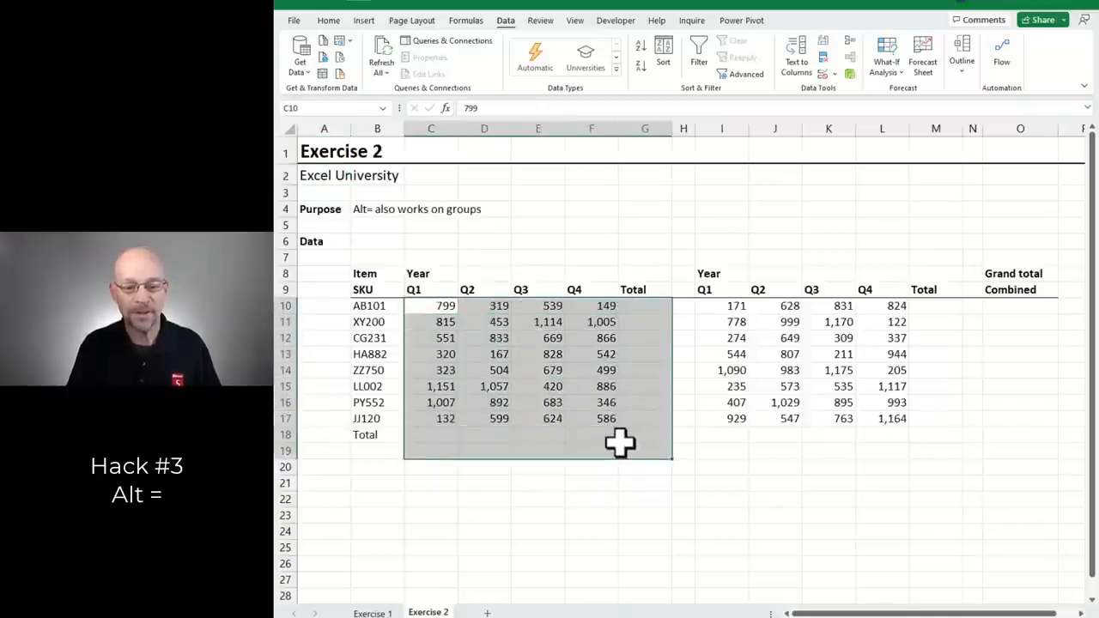
ctrl+click(729, 300)
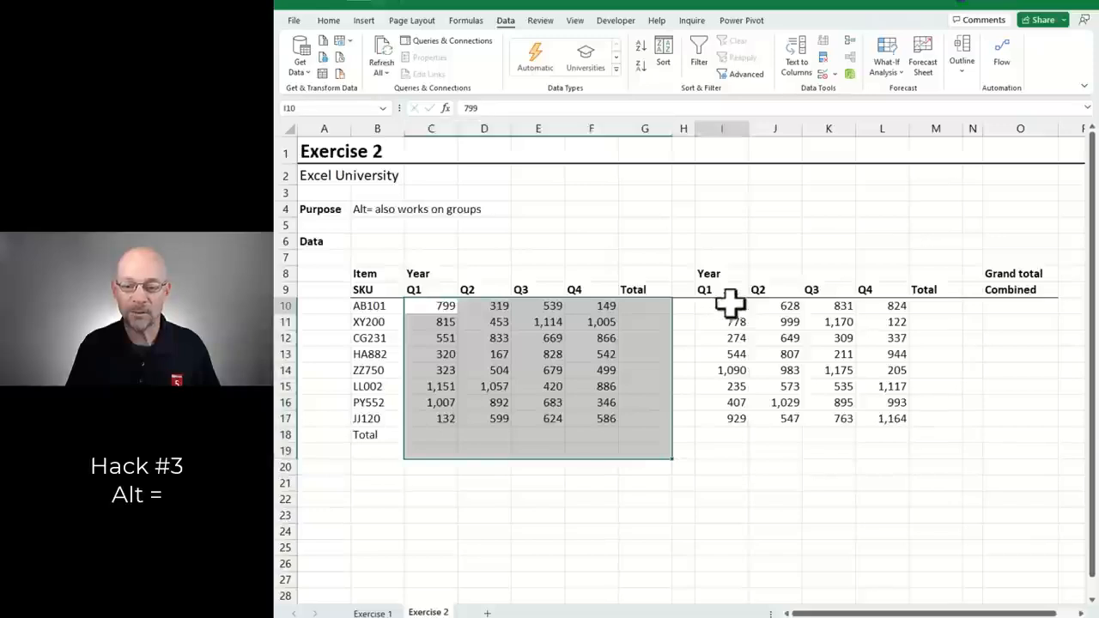
drag(729, 301, 917, 434)
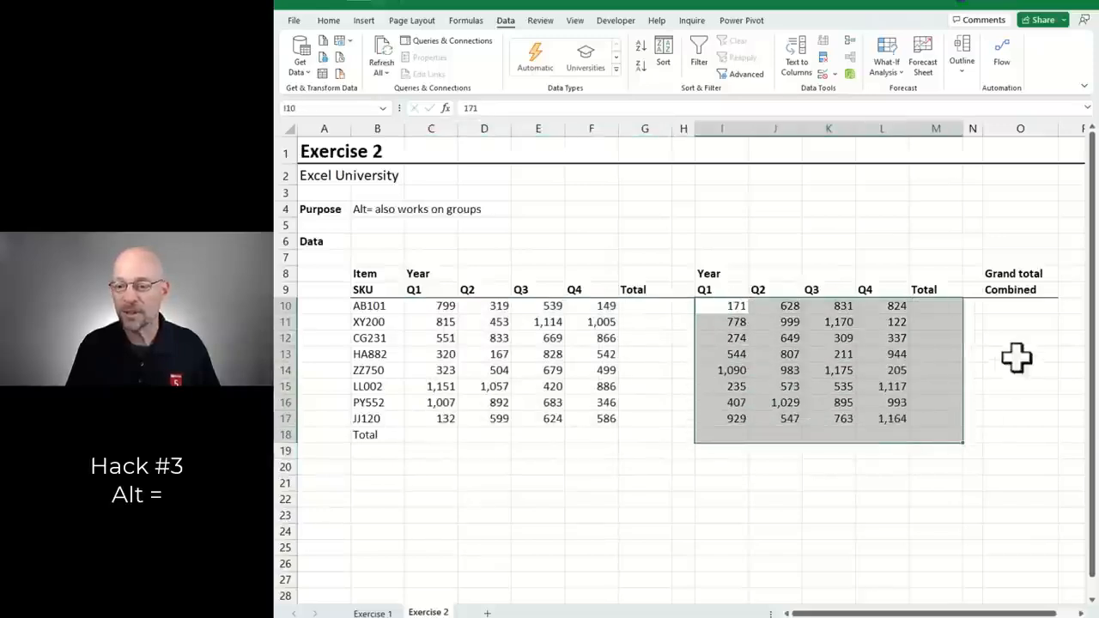
drag(1019, 308, 1020, 436)
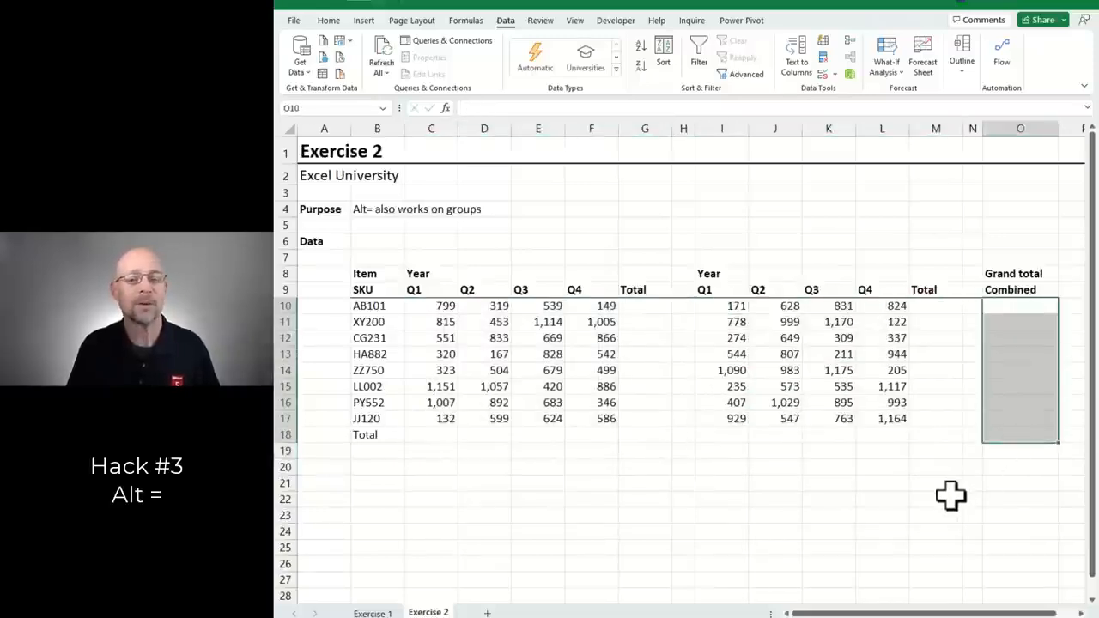
- AutoSum the first group C10:G18 and the second group I10:M18 to create their row and column totals
drag(441, 306, 633, 441)
key(alt+equal)
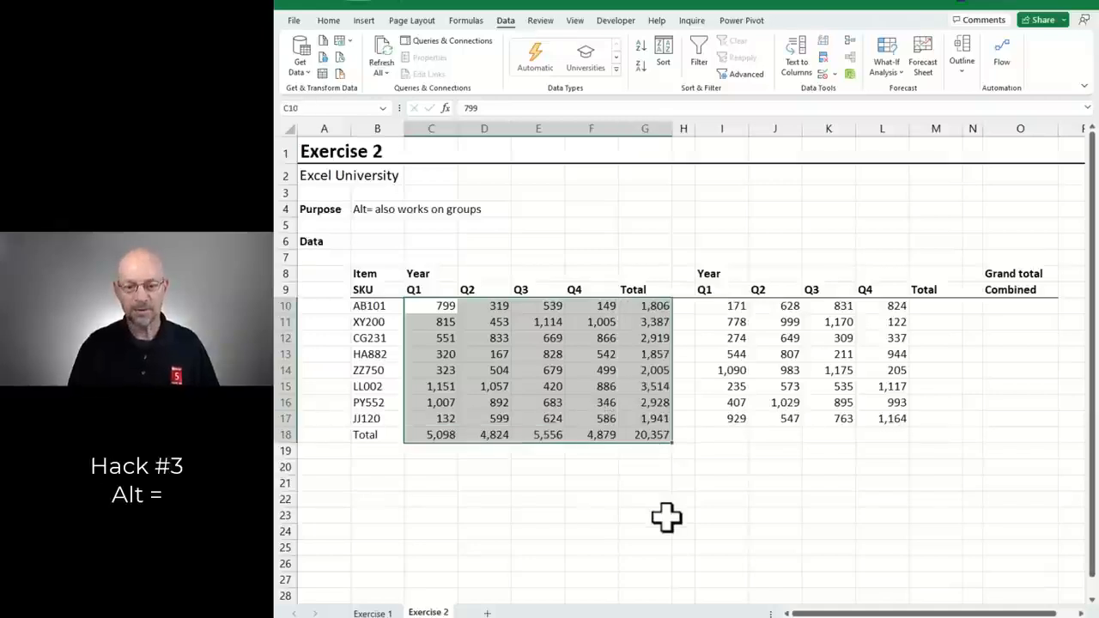
drag(730, 311, 941, 438)
key(alt+equal)
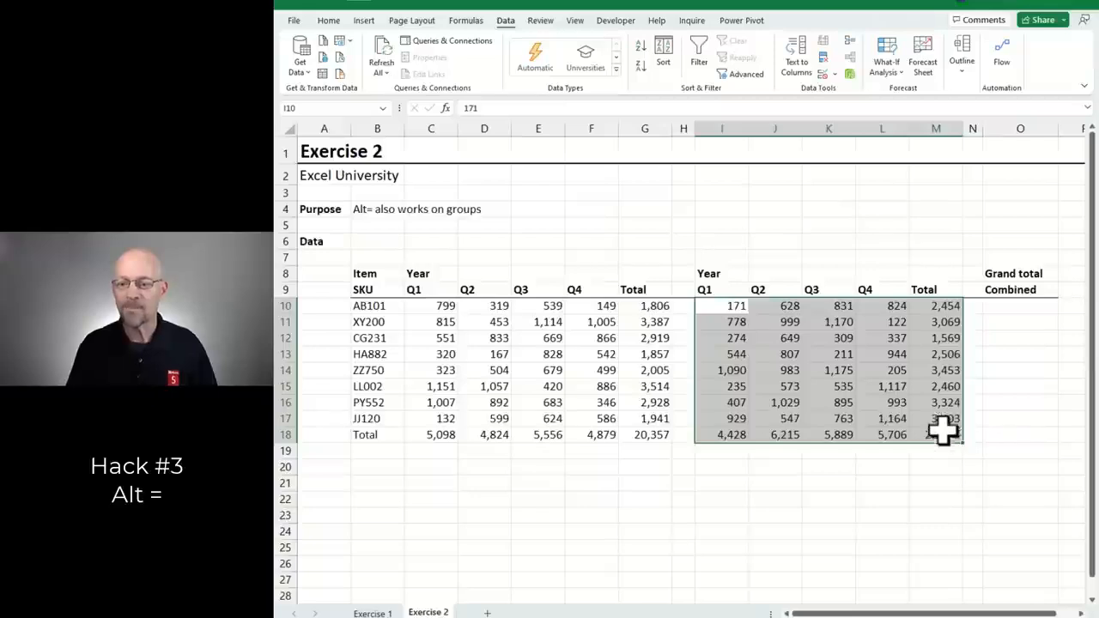
- AutoSum the whole range C10:O18 to create the combined grand totals in column O
drag(1006, 311, 1012, 435)
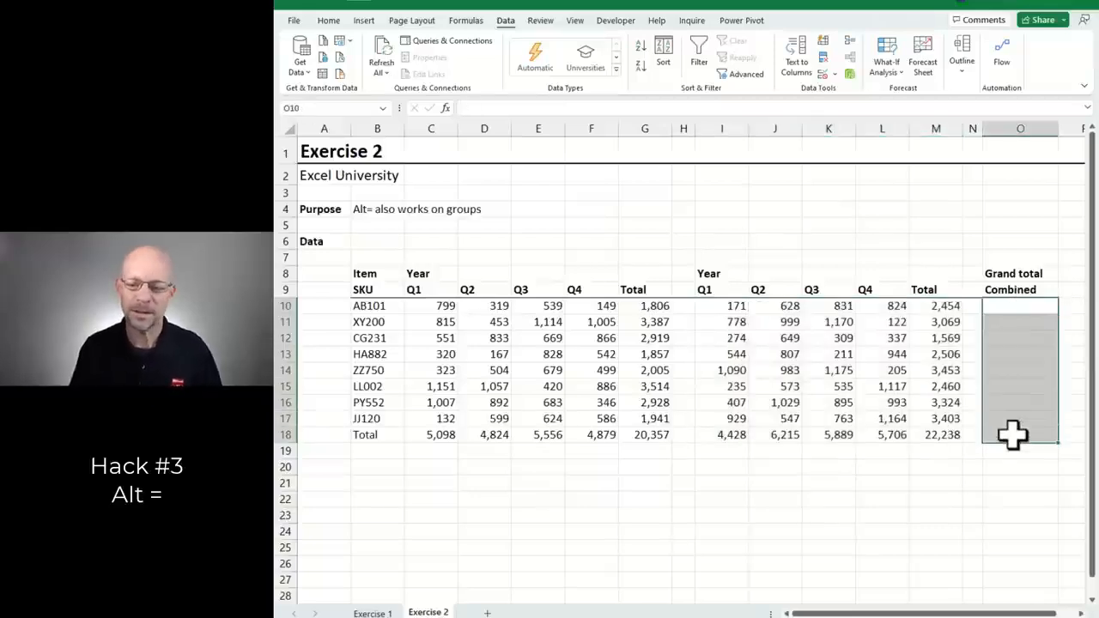
drag(434, 306, 1006, 434)
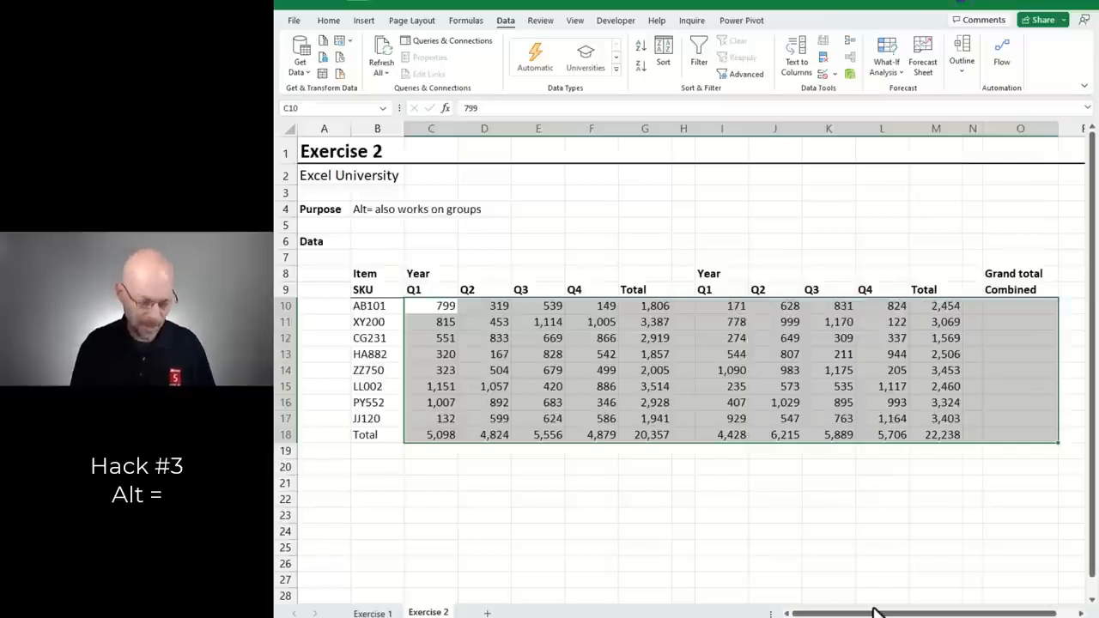
key(alt+equal)
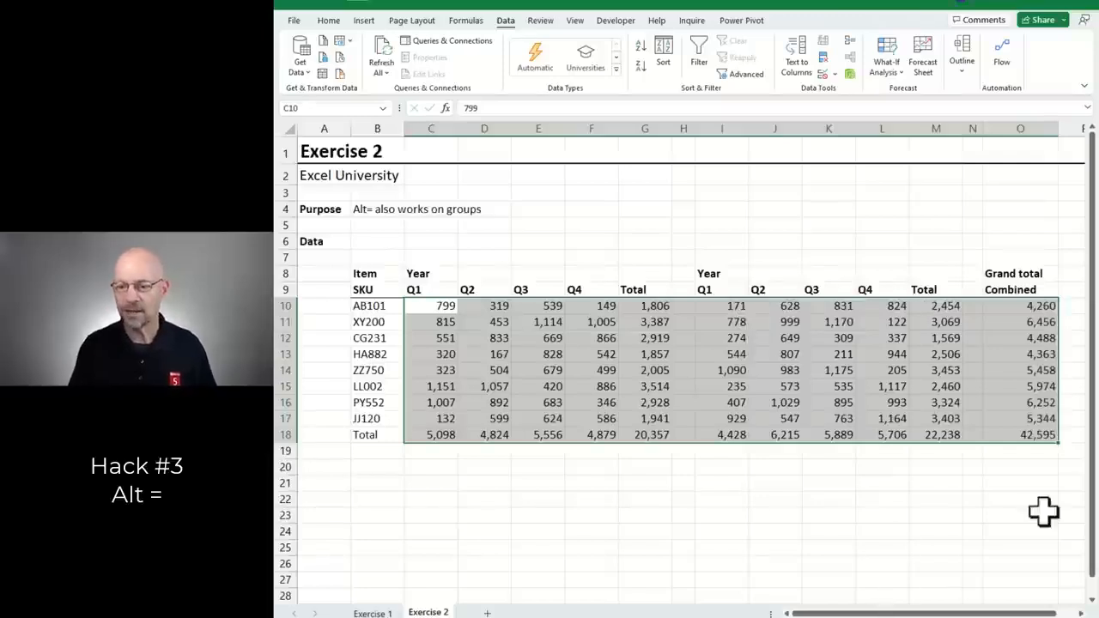
- Inspect the grand total formulas in O10 through O14 one by one to see which cells they sum
click(1015, 304)
key(F2)
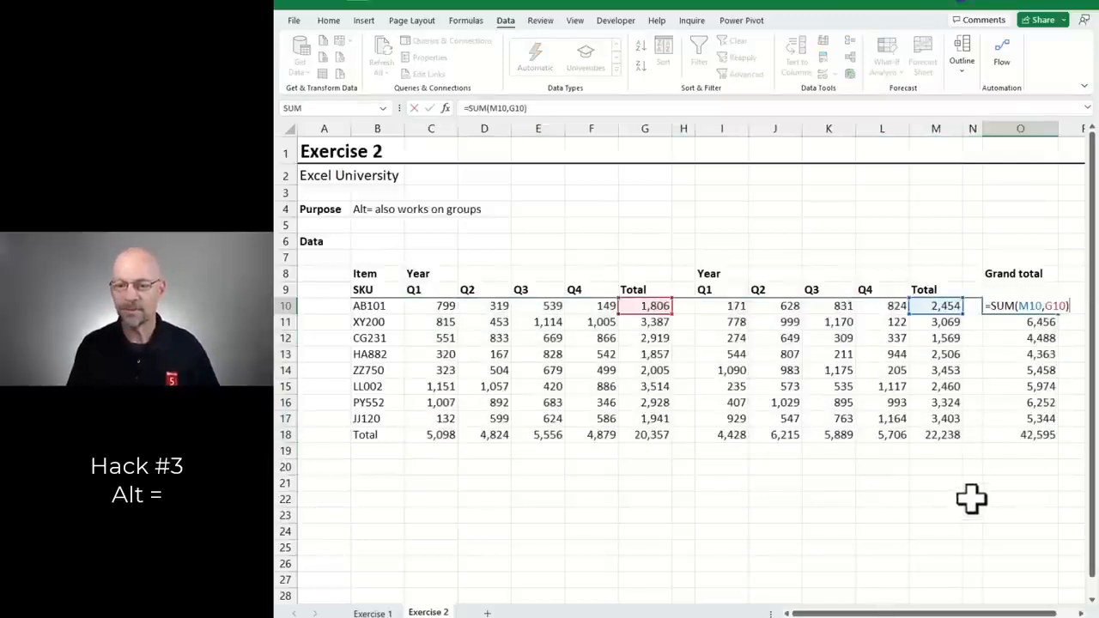
key(Return)
key(F2)
key(Return)
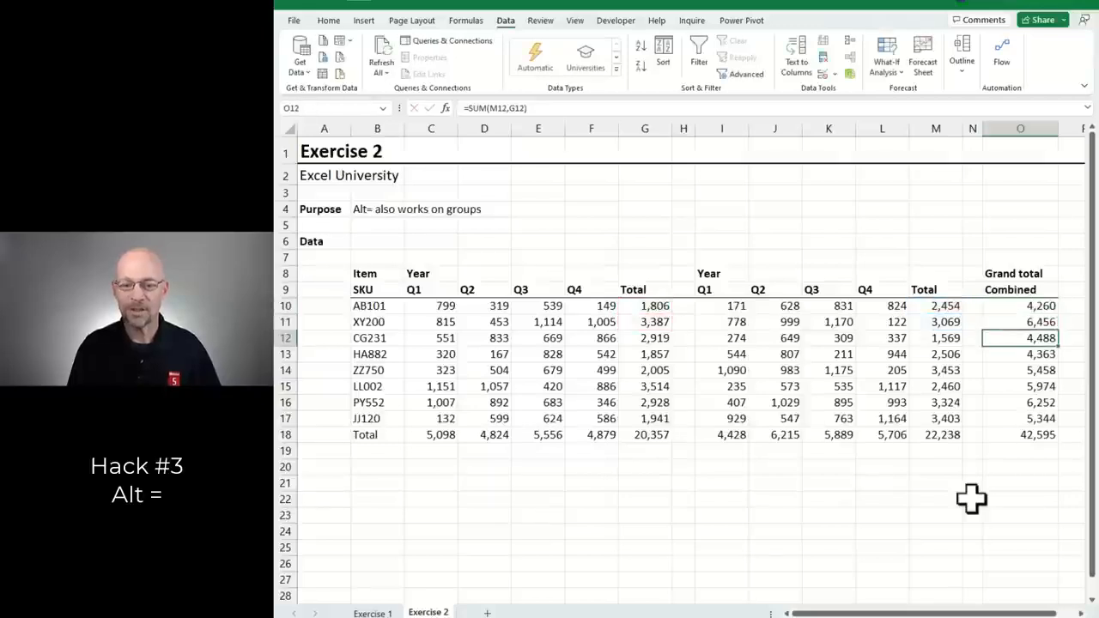
key(F2)
key(Return)
key(F2)
key(Return)
key(F2)
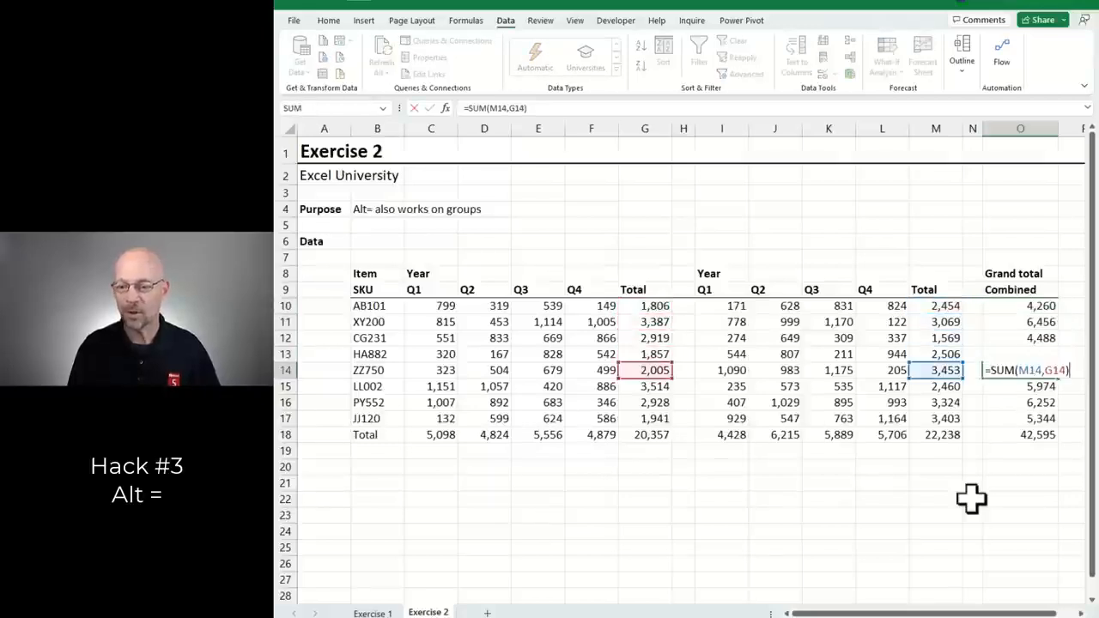
key(Return)
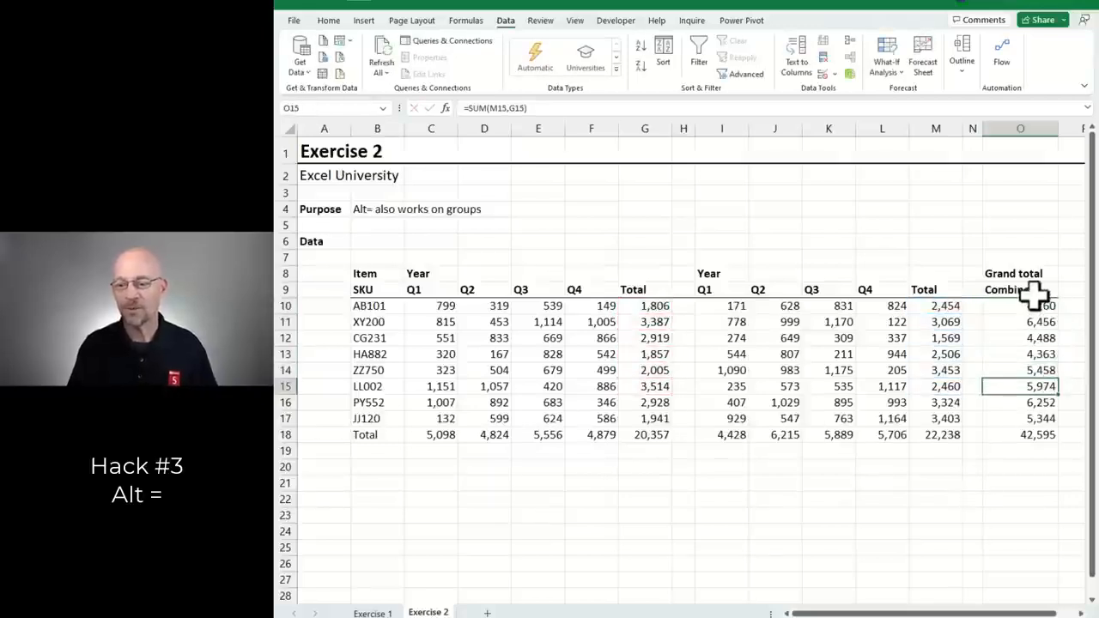
- Clear the grand totals in column O, the group totals in columns M and G, and the column totals in row 18
drag(1030, 307, 1011, 462)
key(Delete)
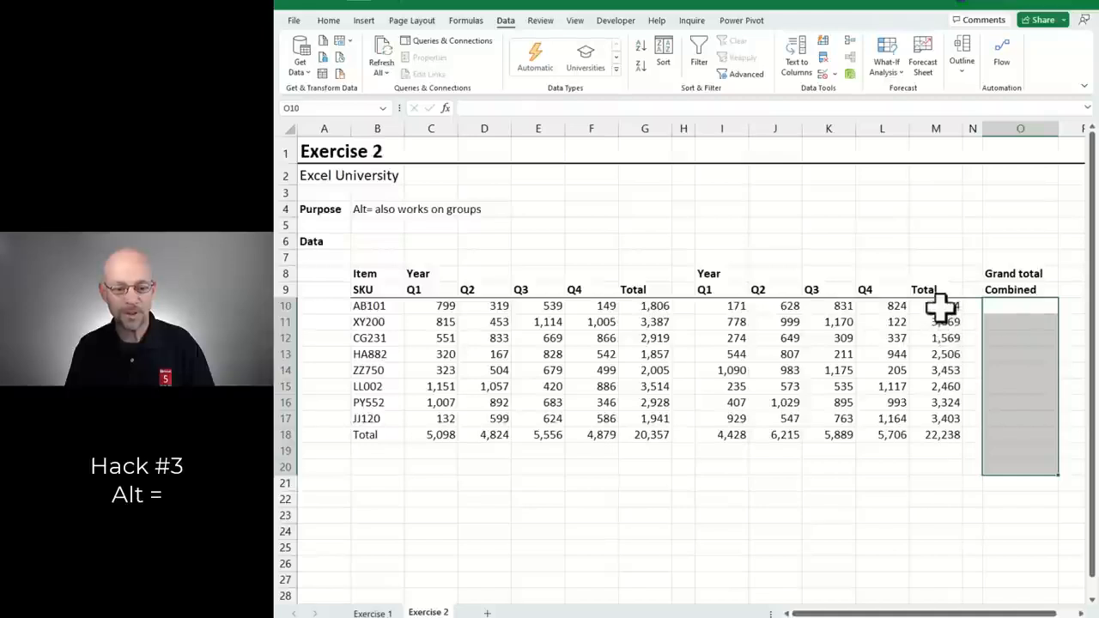
drag(940, 308, 937, 434)
key(Delete)
drag(431, 434, 885, 431)
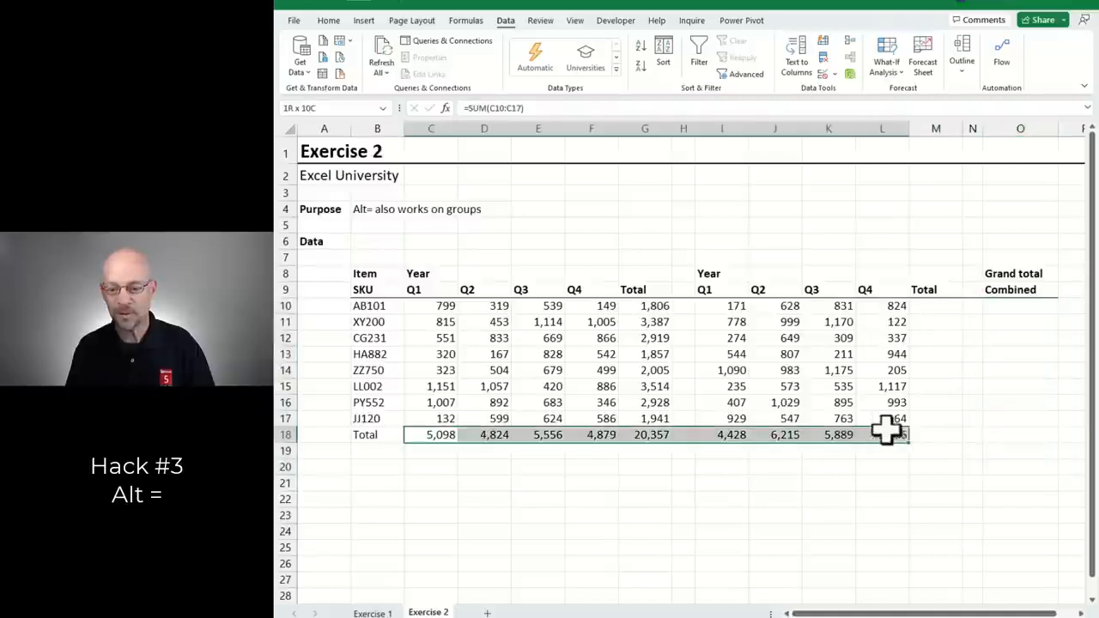
key(Delete)
drag(649, 309, 652, 417)
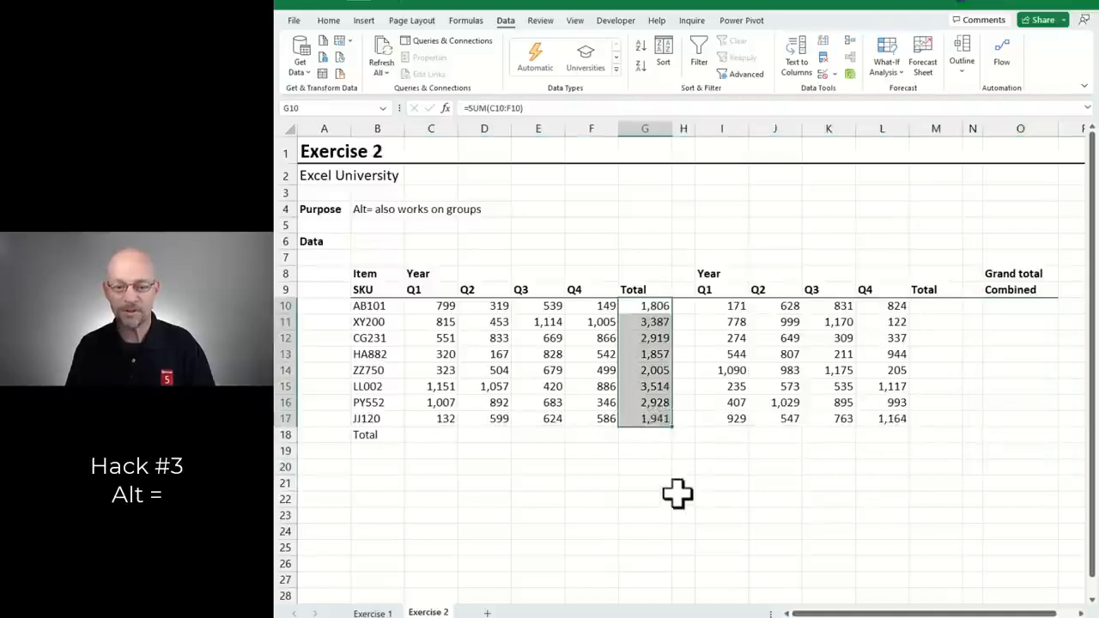
key(Delete)
click(683, 515)
- Recreate the row and column totals of both groups with AutoSum on C10:G18 and I10:M18
drag(436, 307, 657, 433)
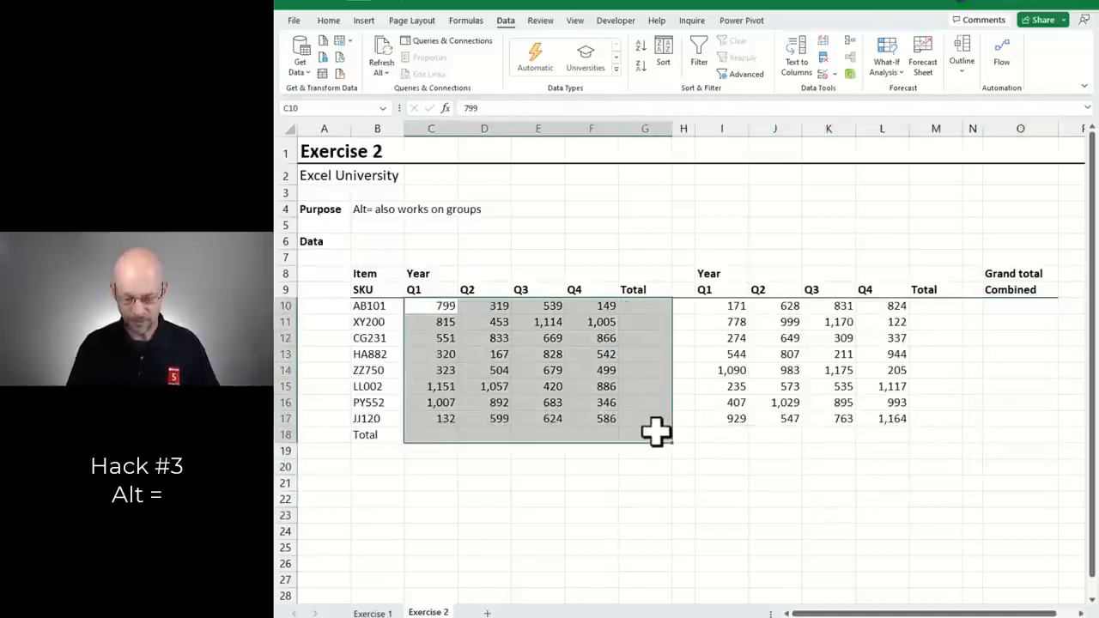
key(alt+equal)
drag(724, 306, 915, 437)
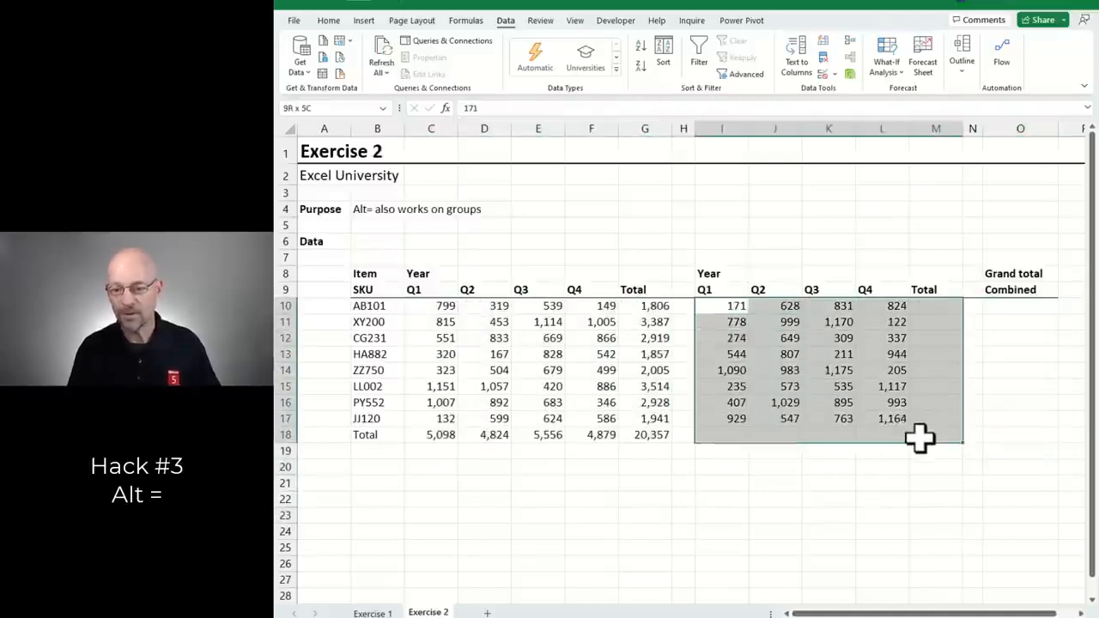
key(alt+equal)
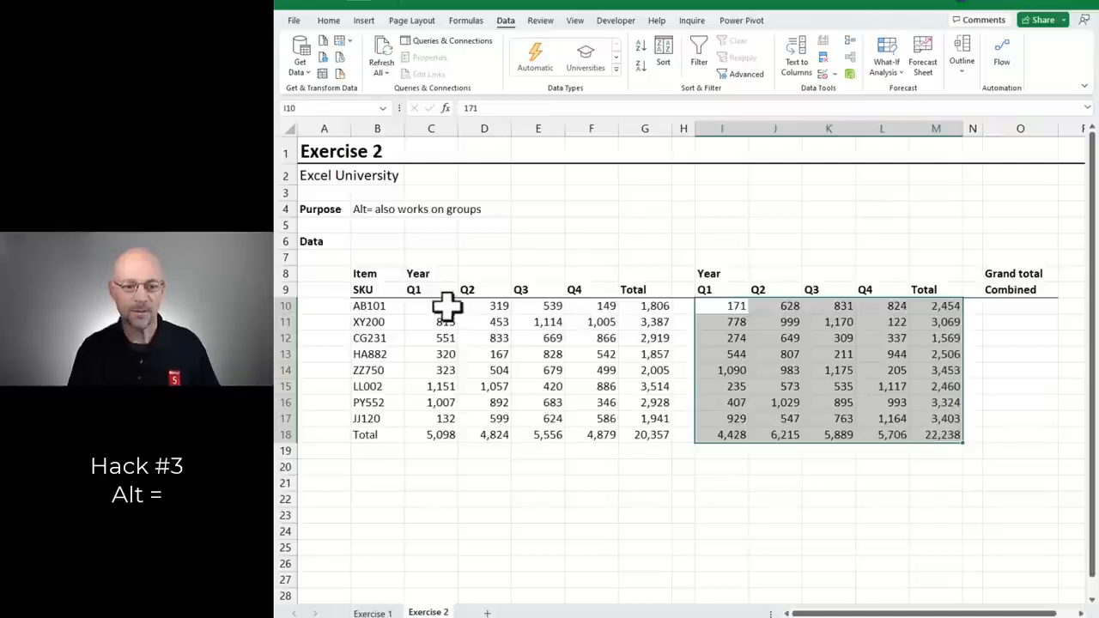
- AutoSum C10:O18 to fill the combined grand total column from the two group totals
drag(442, 306, 1014, 438)
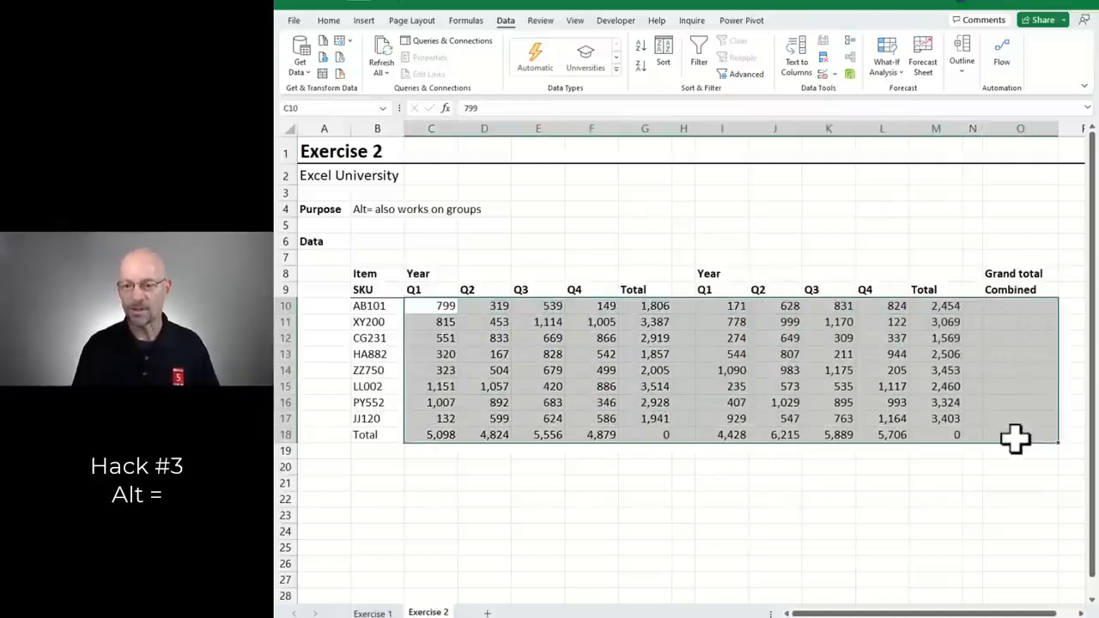
key(alt+equal)
click(659, 505)
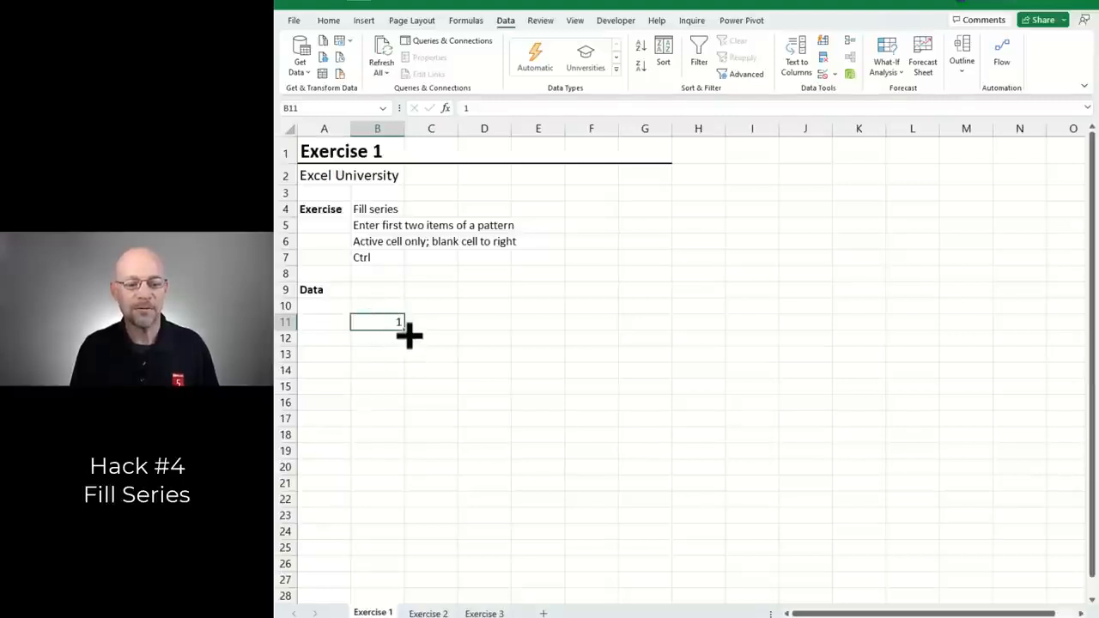
- In the Fill Series exercise, copy the 1 in B11 down to B20 and clear B12:B20 again
drag(404, 329, 405, 468)
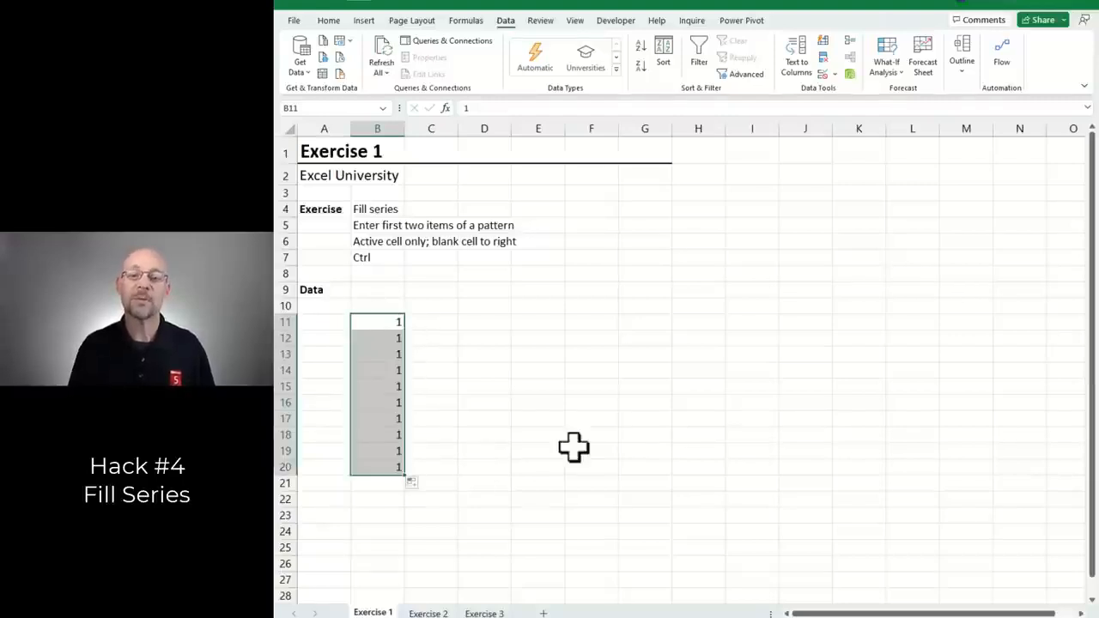
drag(375, 336, 372, 464)
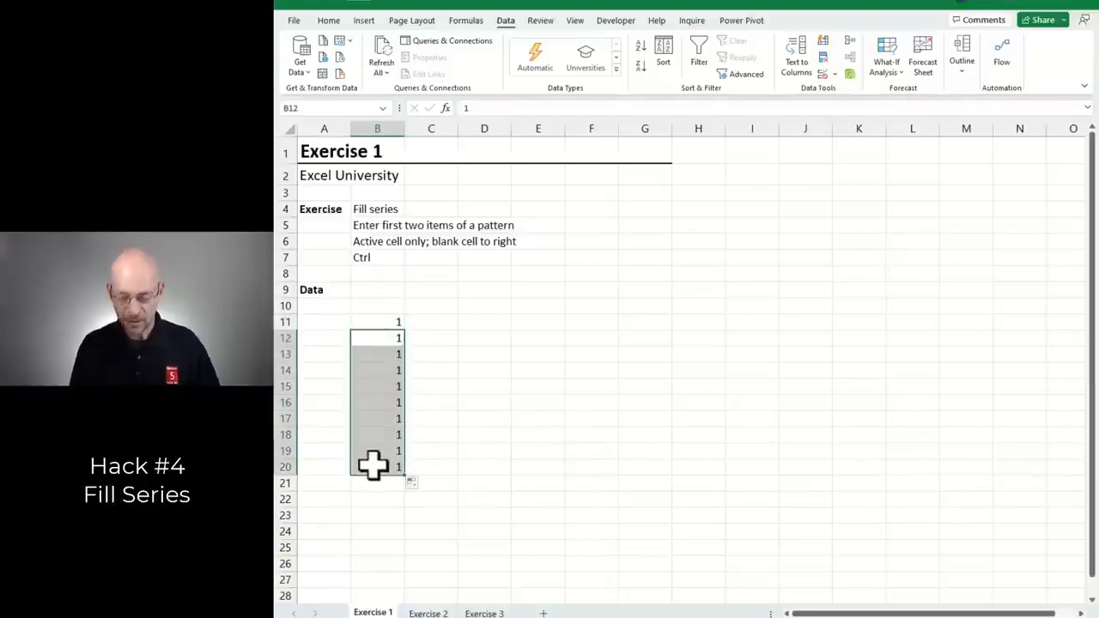
key(Delete)
- Fill an incrementing series from the single value in B11 down to B19 and undo the fill
click(387, 321)
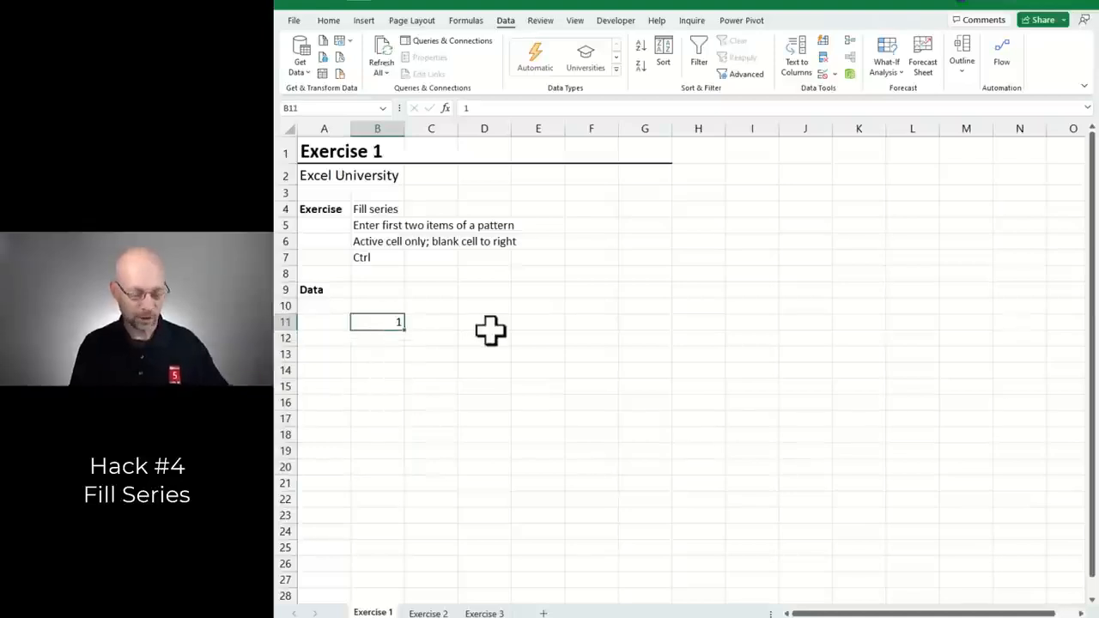
key(ctrl)
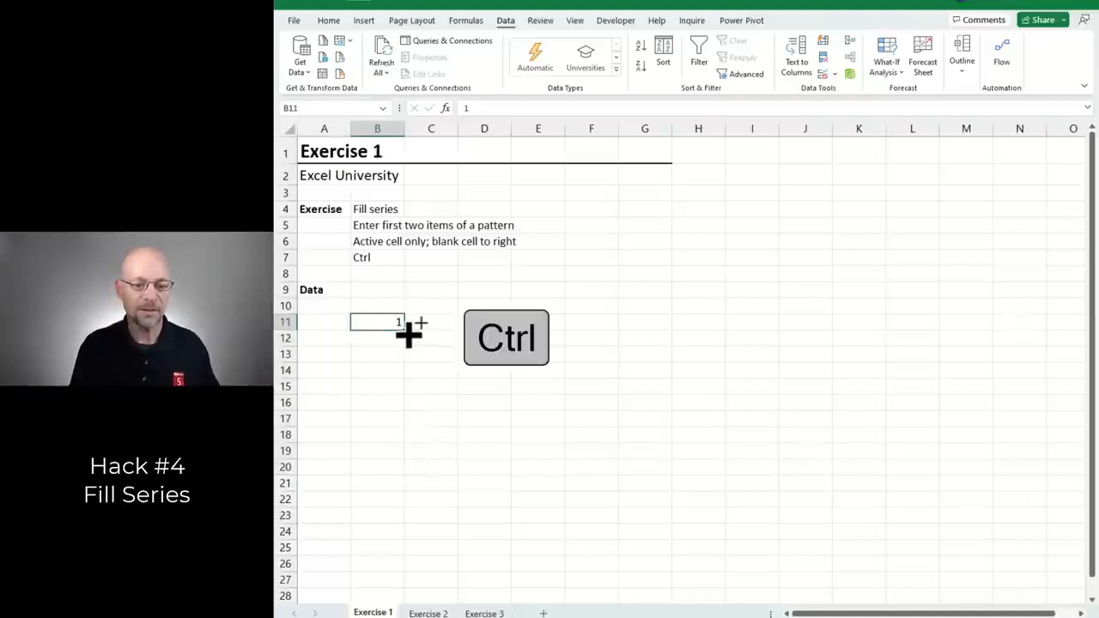
drag(405, 330, 400, 458)
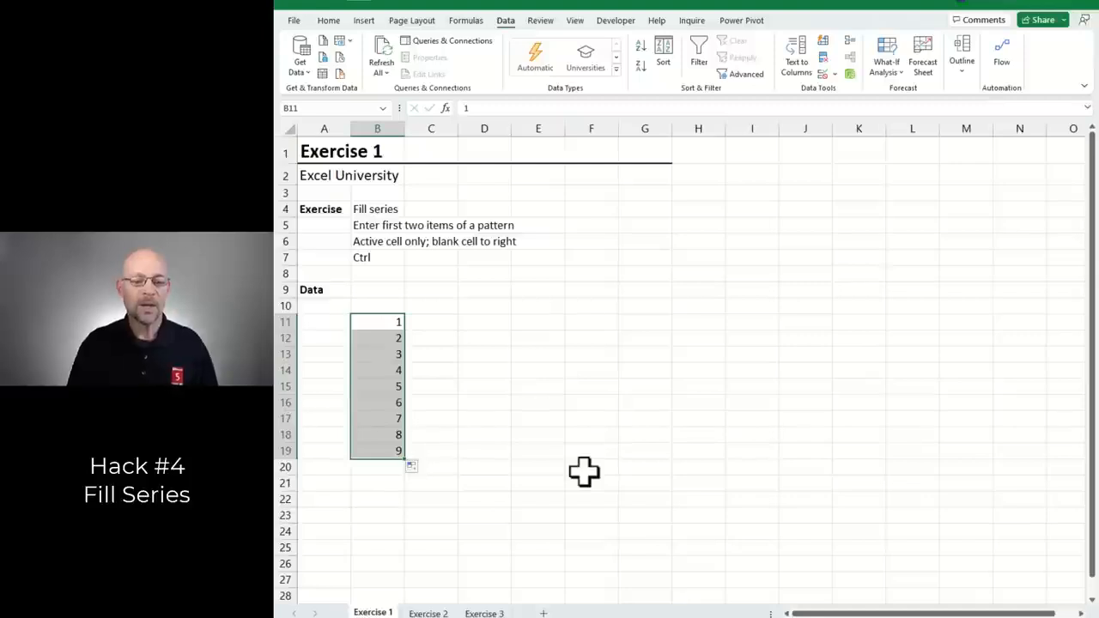
key(ctrl+z)
- Enter 2 in B12 and extend the 1, 2 pattern in B11:B12 down to B20
click(375, 335)
text(2)
key(Return)
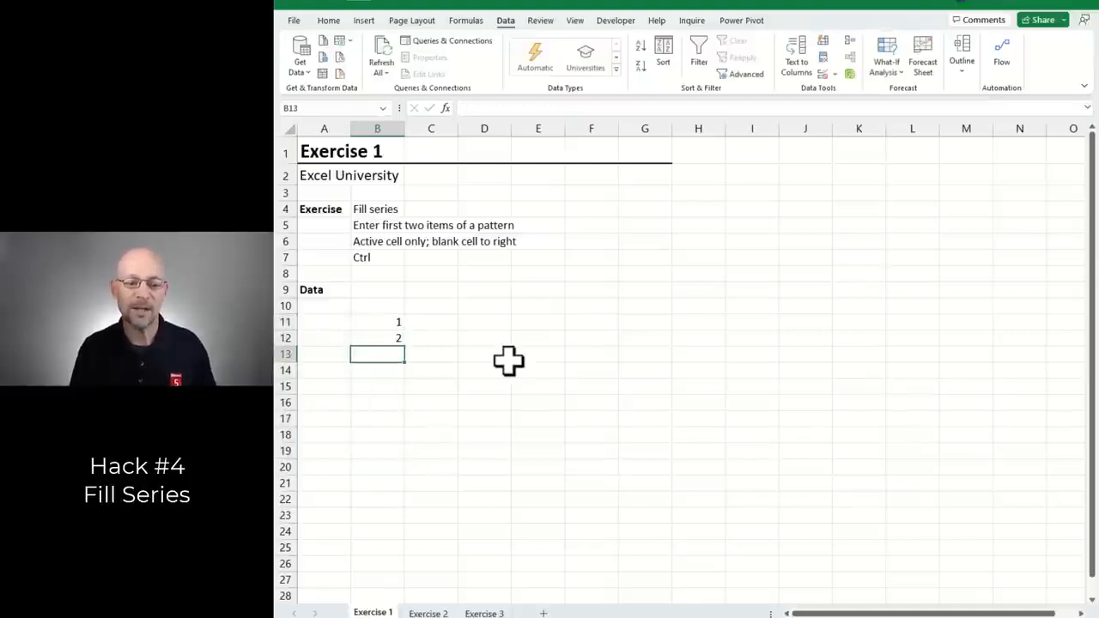
drag(387, 324, 400, 468)
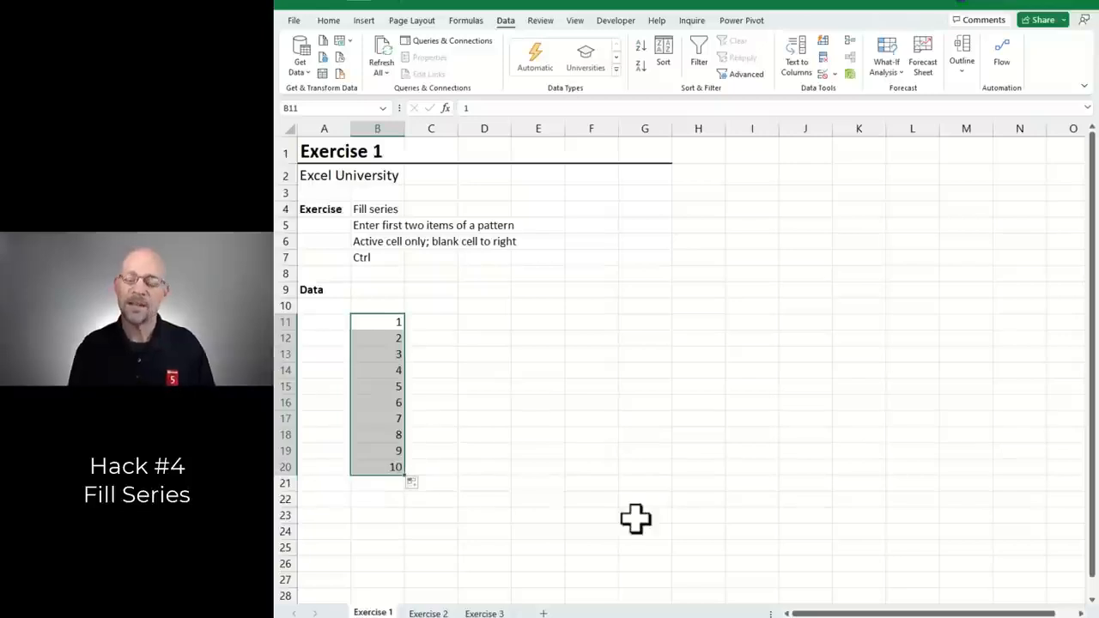
- Clear the values below B11, enter 3 in B12 and extend the 1, 3 pattern down column B
drag(385, 339, 378, 465)
key(Delete)
click(386, 338)
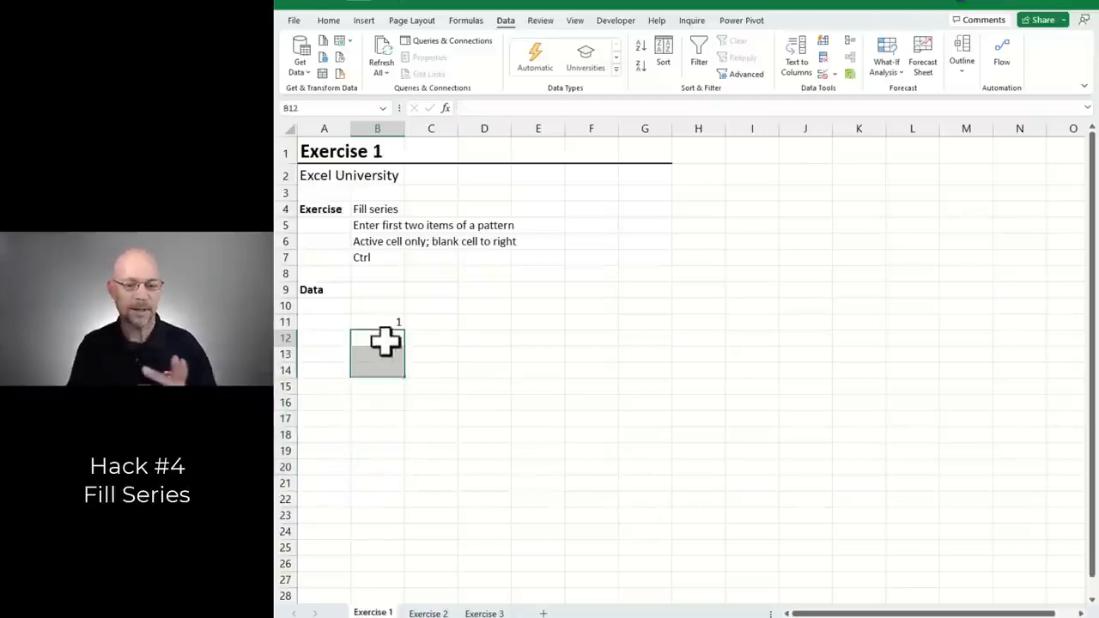
key(Return)
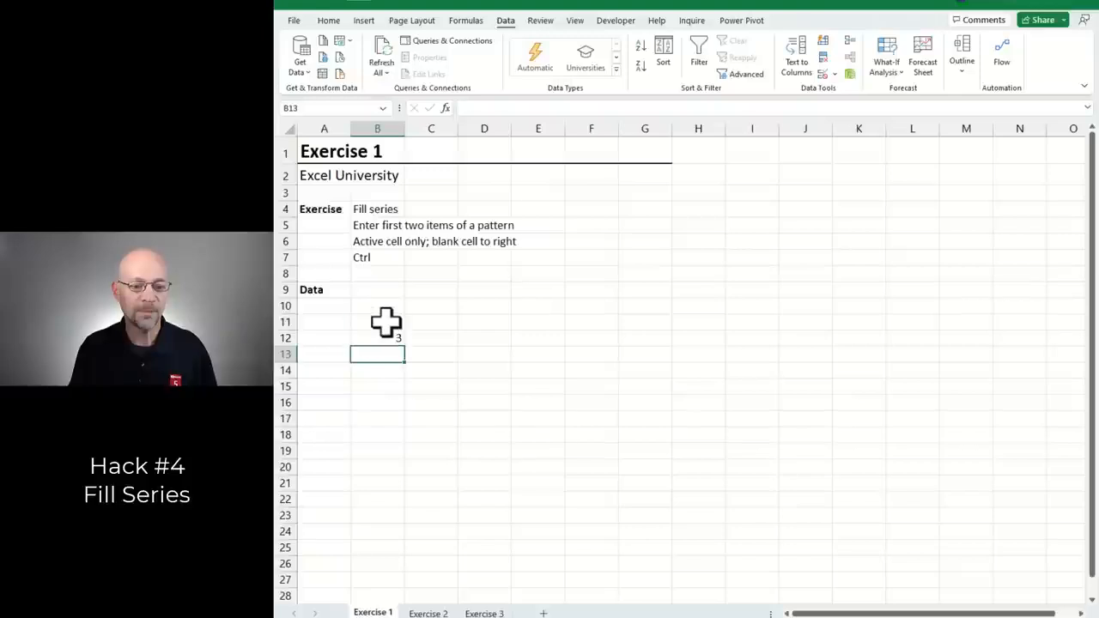
drag(385, 320, 405, 343)
drag(403, 387, 403, 483)
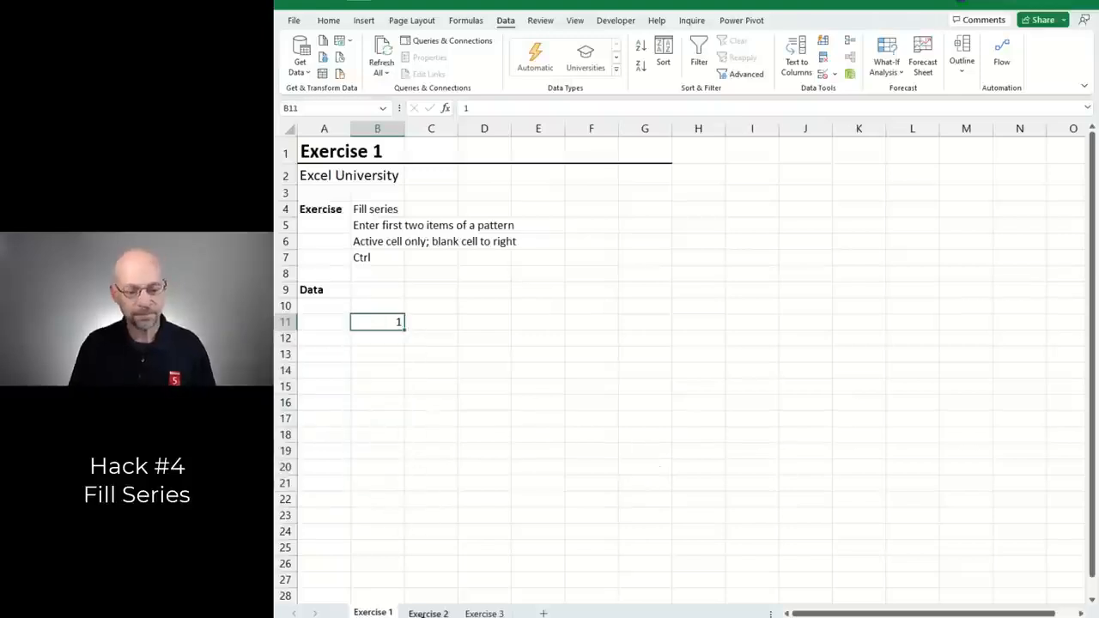
- Open the Exercise 2 sheet on date sequences
click(428, 613)
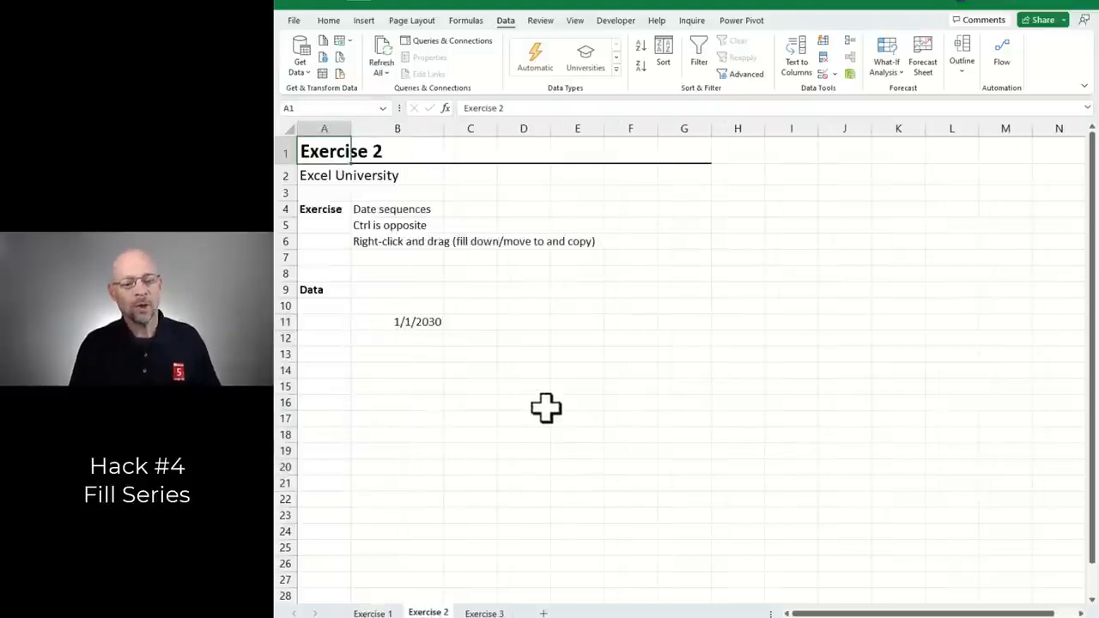
- Fill a daily date series from 1/1/2030 in B11 down to B21 and clear B12:B21
click(417, 322)
drag(444, 329, 439, 485)
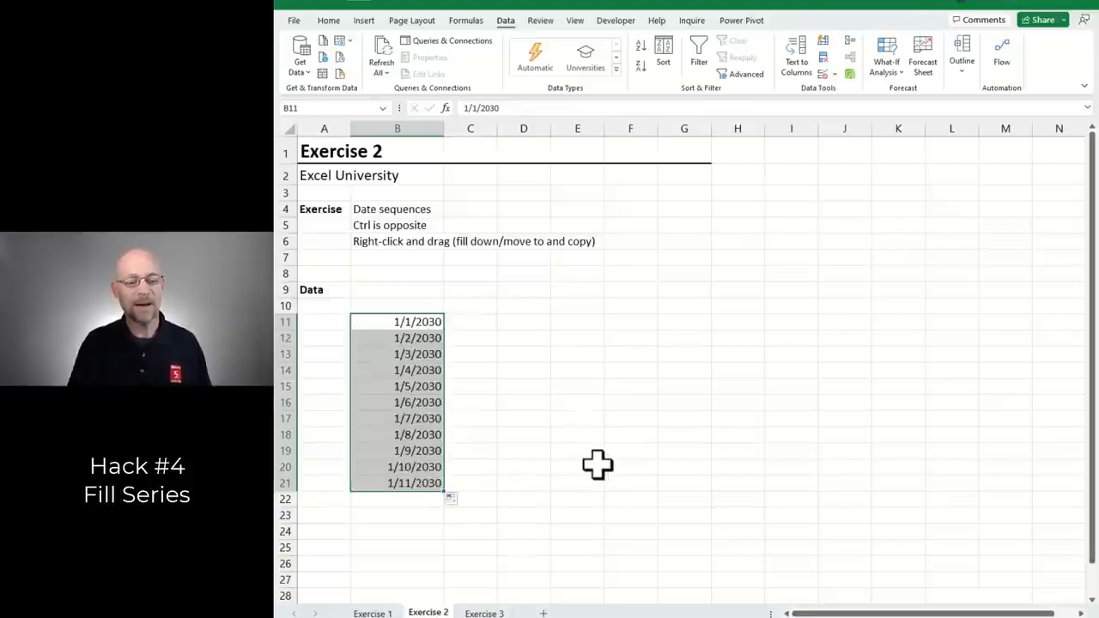
key(Down)
key(ctrl+shift+Down)
key(Delete)
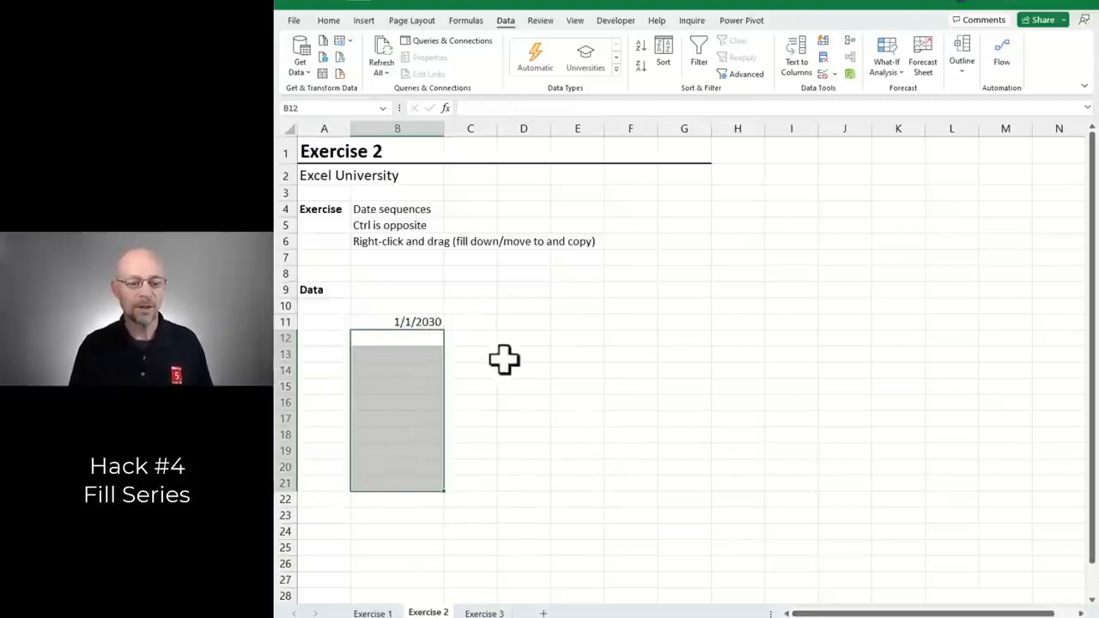
- Copy the same 1/1/2030 date from B11 down to B21 and clear the copies in B12:B21
click(415, 322)
drag(443, 333, 440, 486)
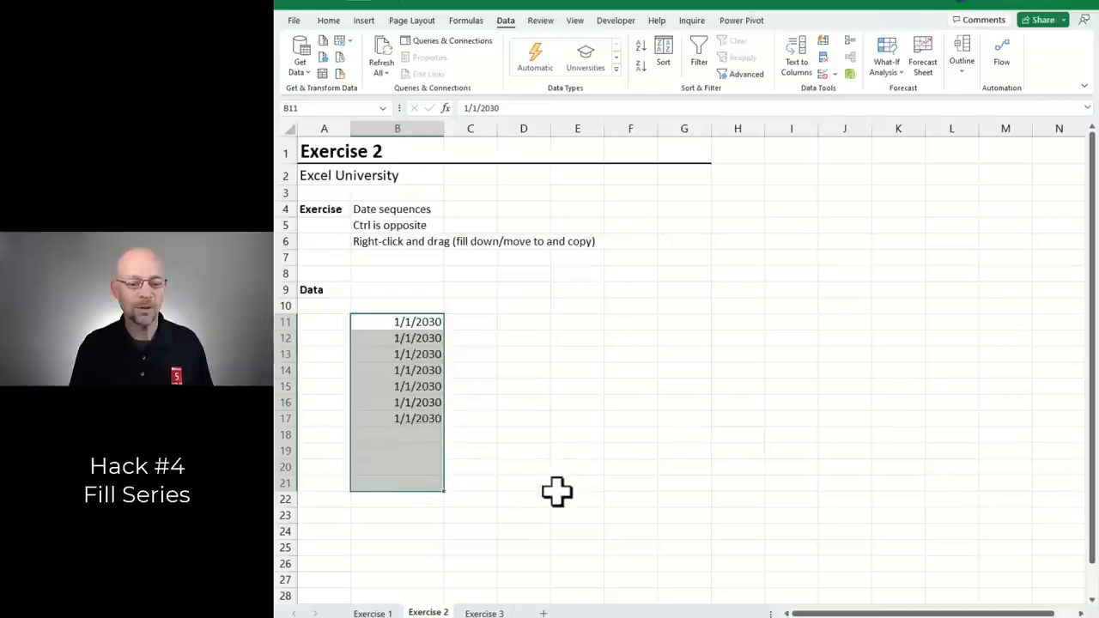
drag(407, 341, 404, 482)
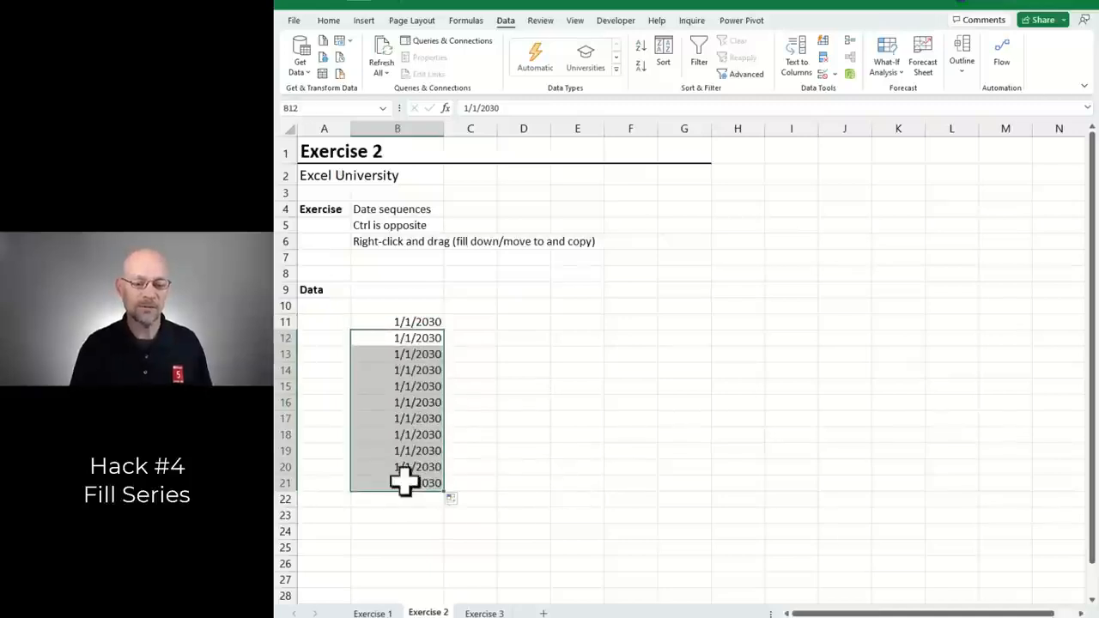
key(Delete)
- Fill B11's date down to B24 using the Fill Days option and clear B12:B24
click(419, 322)
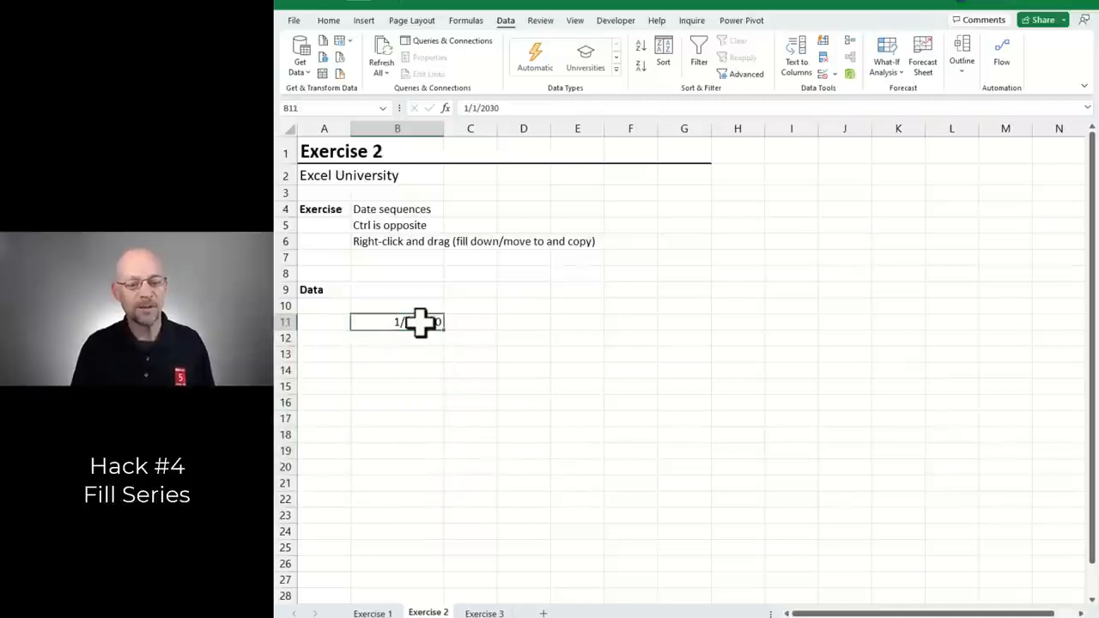
drag(444, 333, 446, 549)
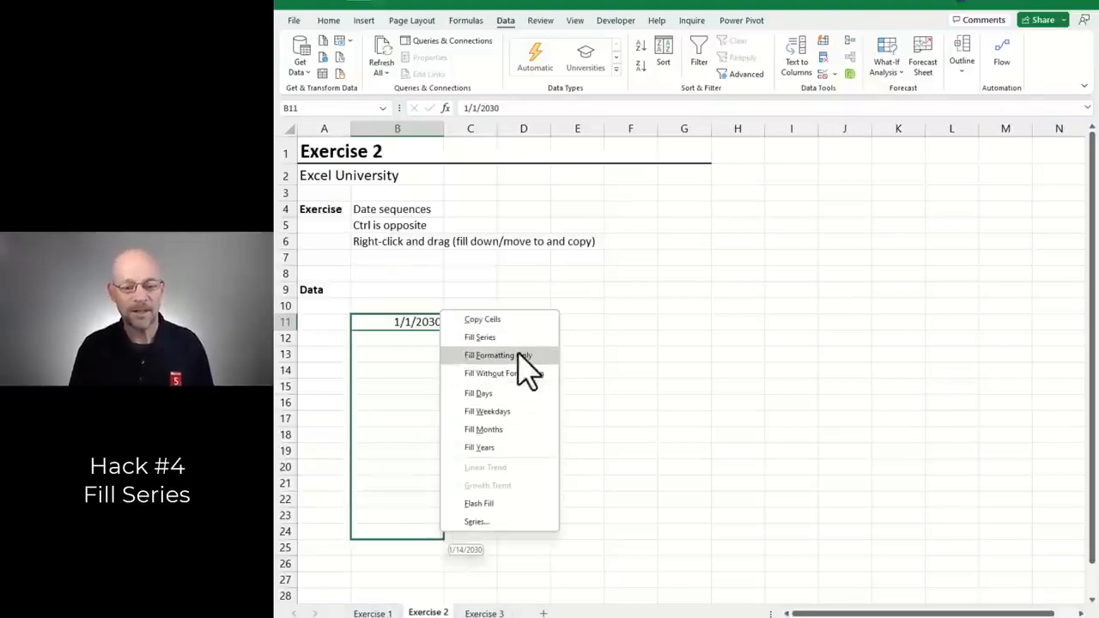
click(513, 394)
drag(412, 343, 402, 532)
key(Delete)
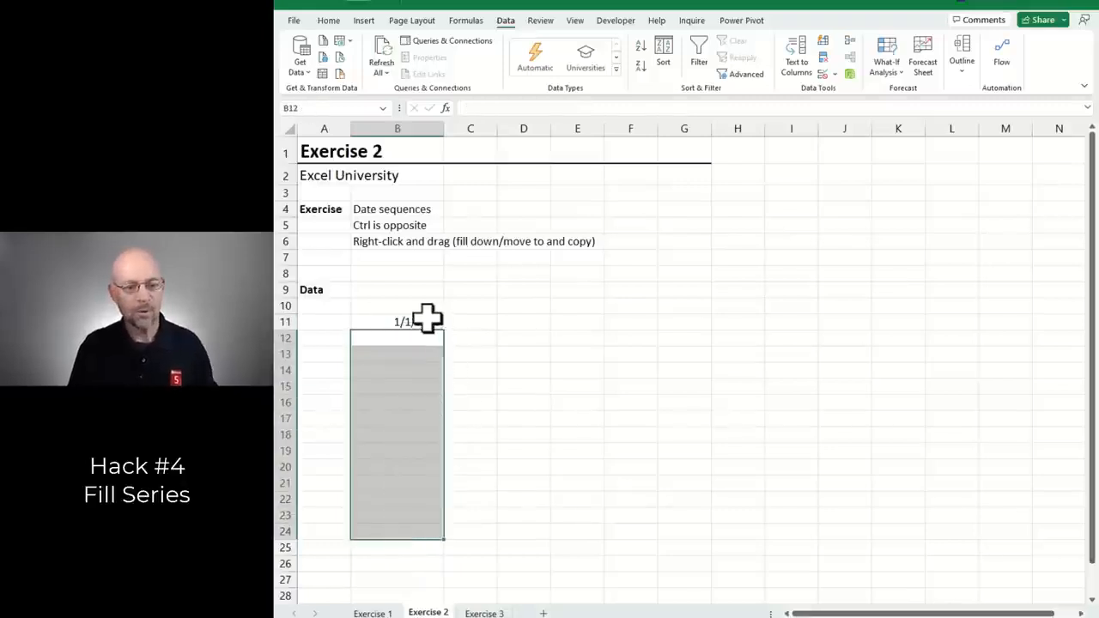
- Fill B11's date down to B22 using the Fill Months option and clear the dates below B11
click(426, 318)
drag(444, 329, 434, 508)
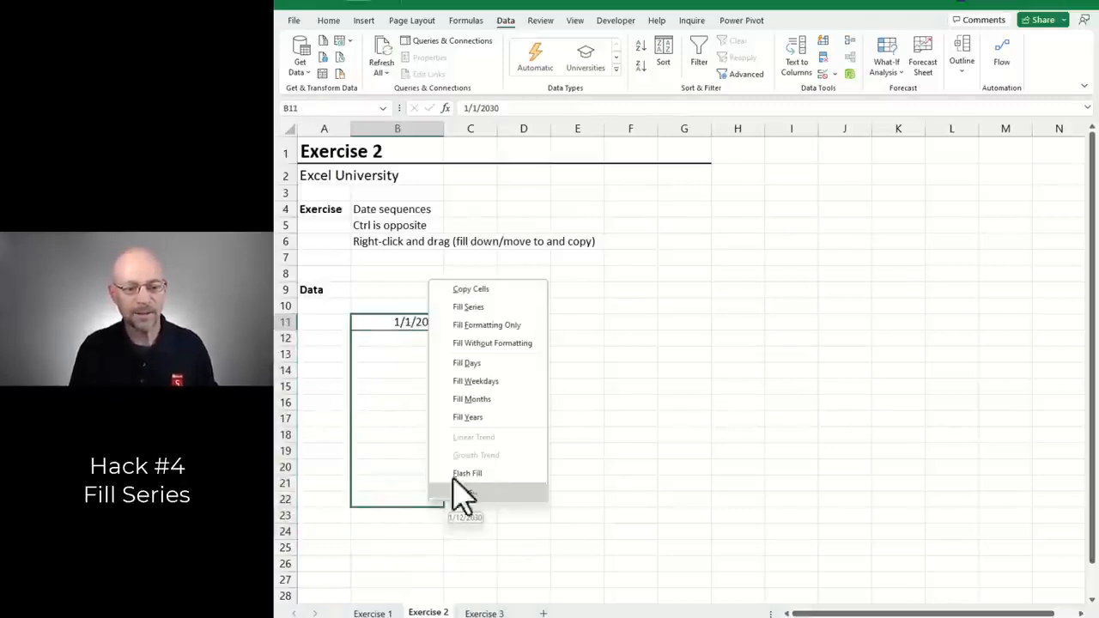
click(500, 398)
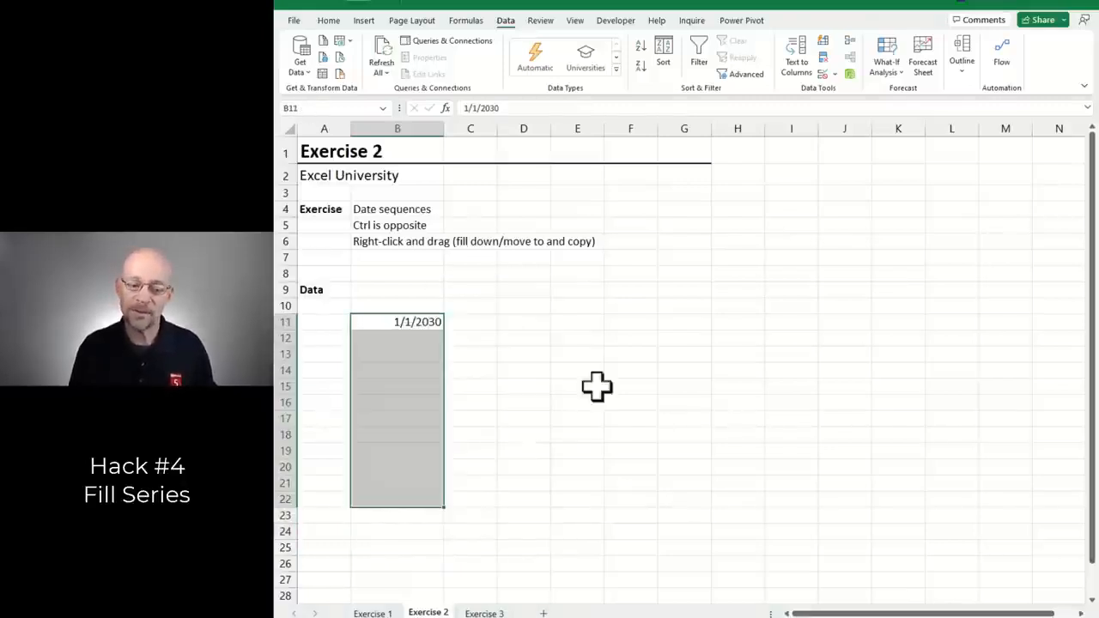
key(Down)
key(ctrl+shift+Down)
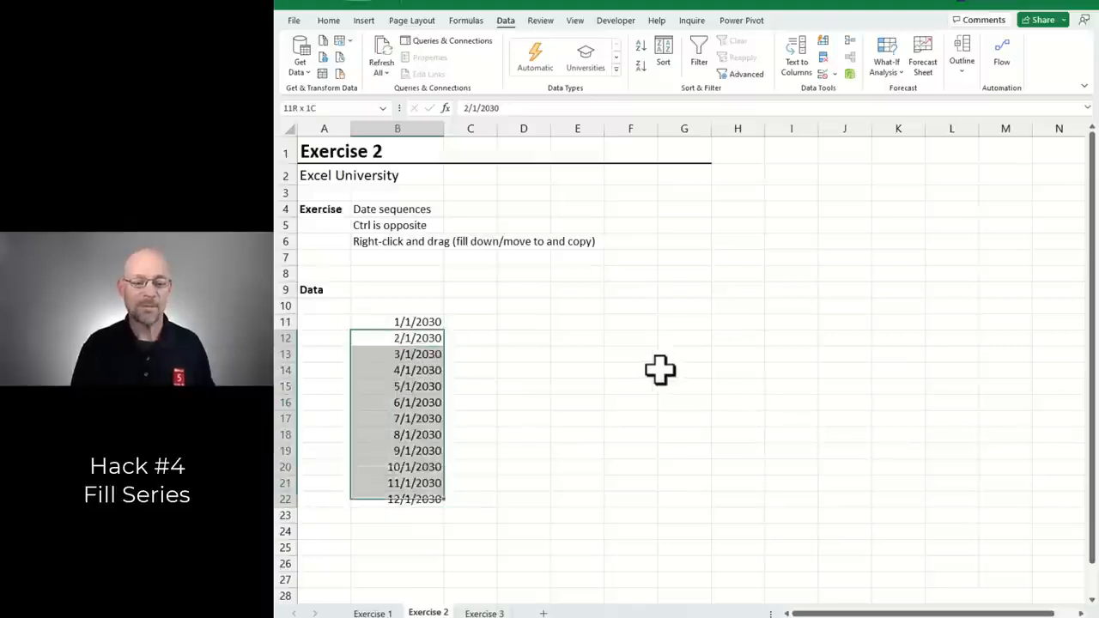
key(Delete)
- Fill B11's date down to B21 using the Fill Years option and undo the fill
click(436, 321)
drag(443, 330, 427, 490)
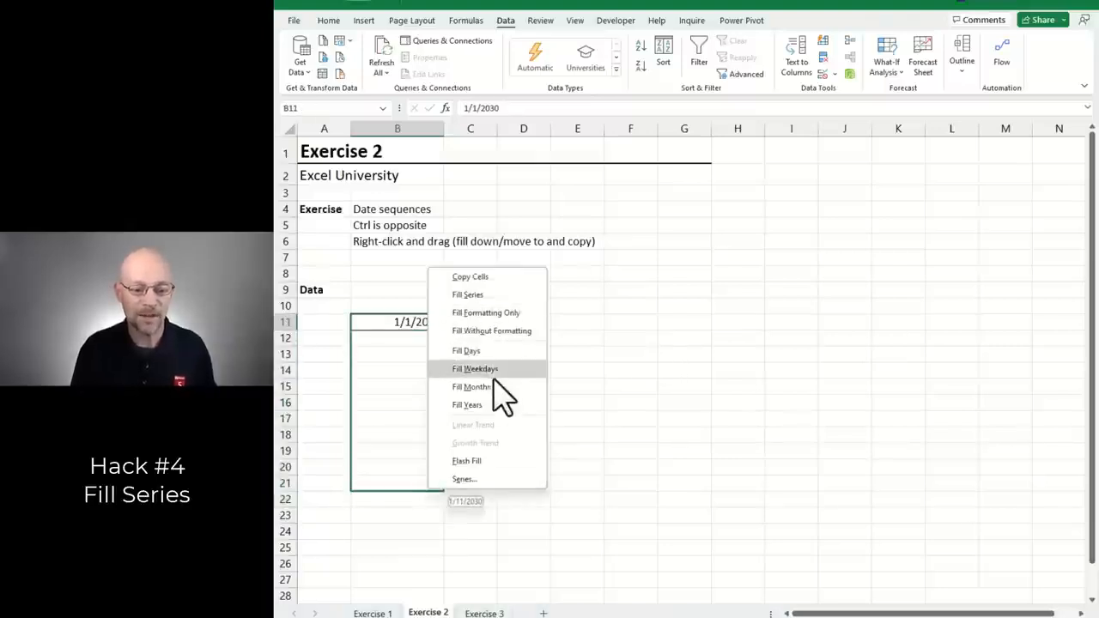
click(498, 403)
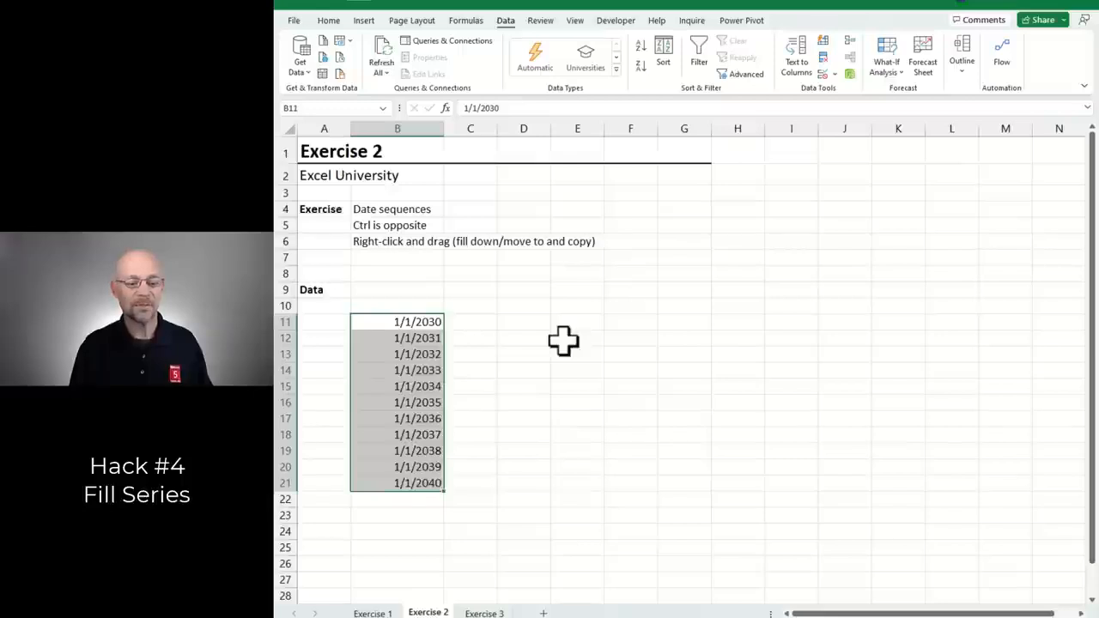
key(ctrl+z)
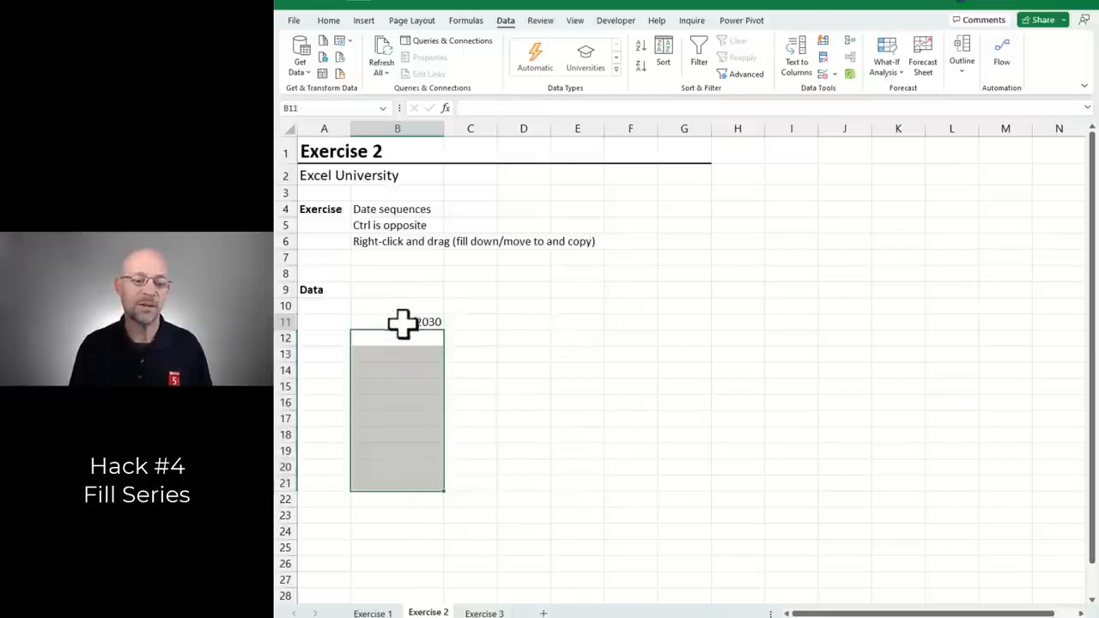
- Fill B11's 1/1/2030 date down to B22 in monthly increments with the Fill Months option
click(402, 323)
drag(436, 331, 431, 514)
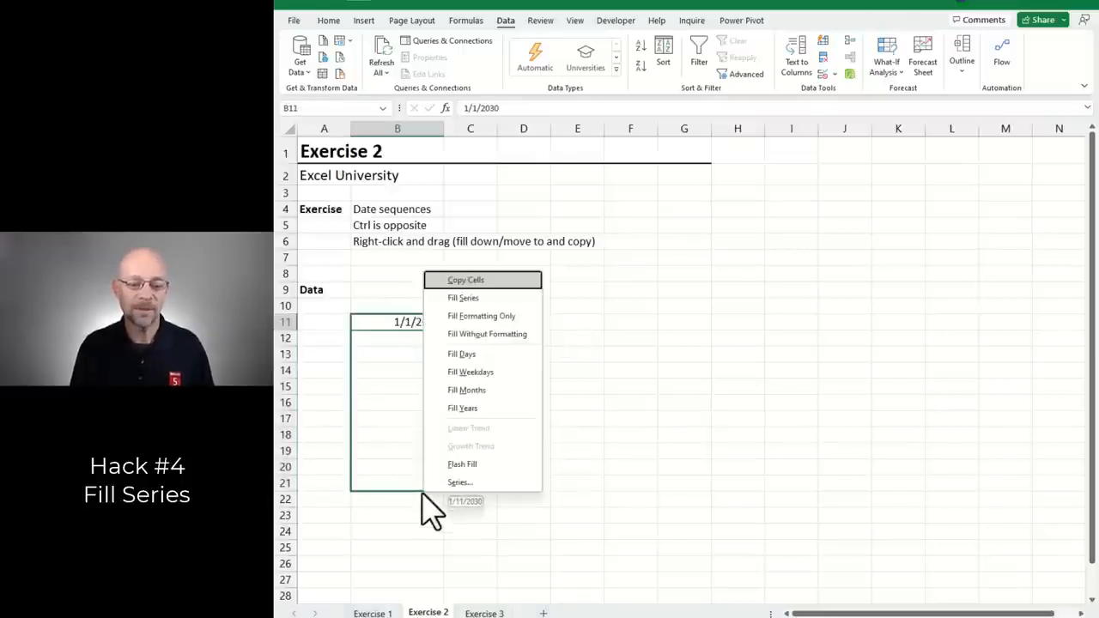
key(Escape)
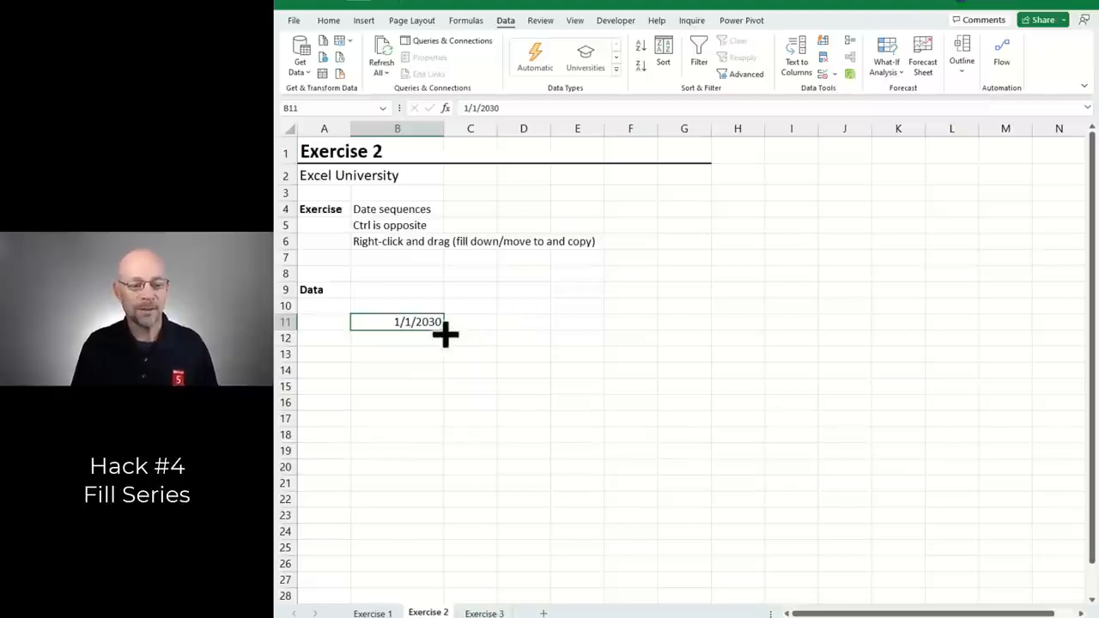
drag(444, 335, 437, 520)
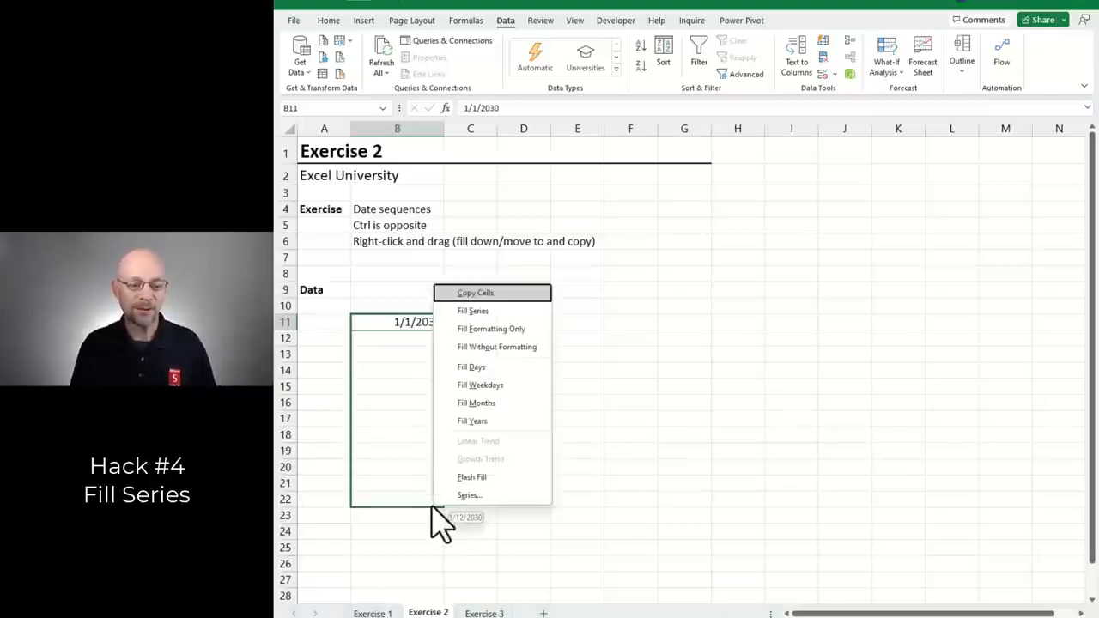
click(502, 402)
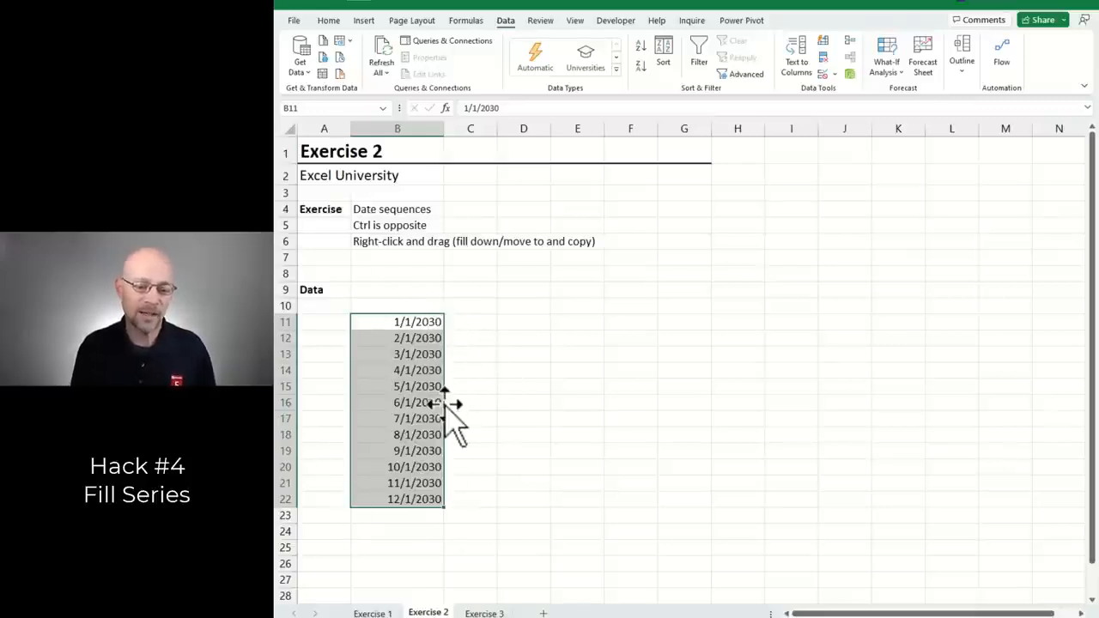
- Move the dates in B11:B22 to column H and back, and undo a Move Here to E11:E22
drag(444, 404, 731, 393)
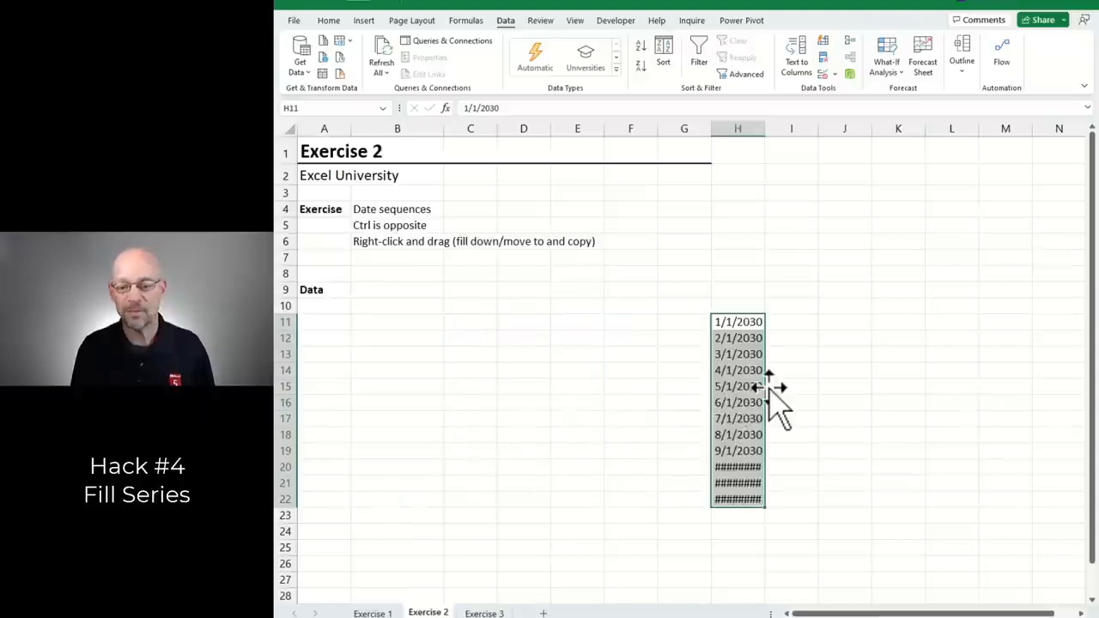
drag(815, 386, 413, 370)
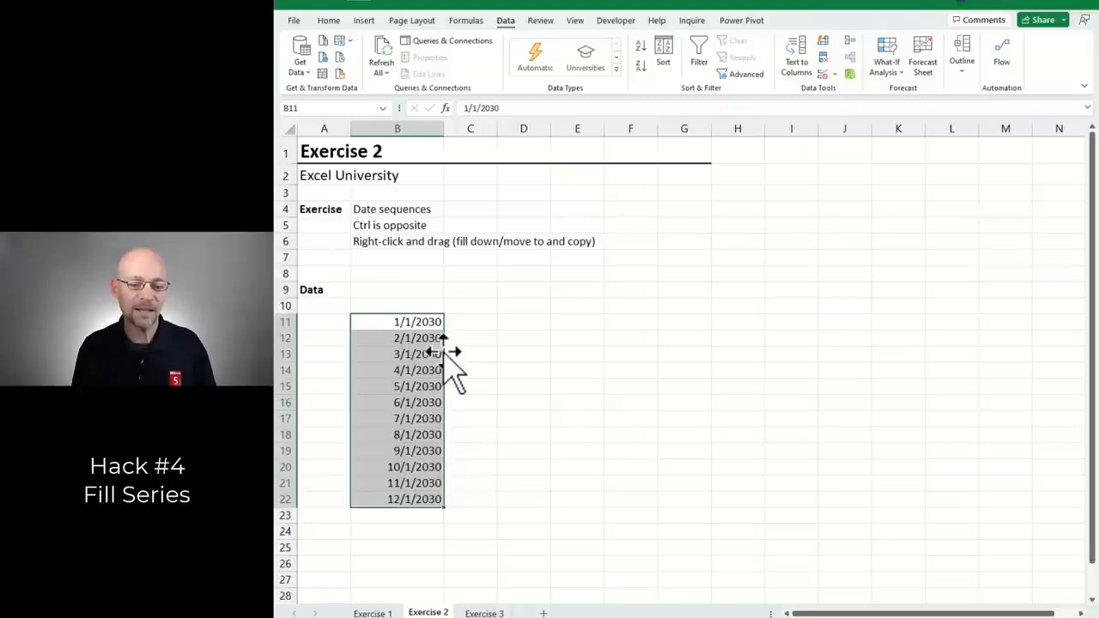
drag(443, 354, 581, 352)
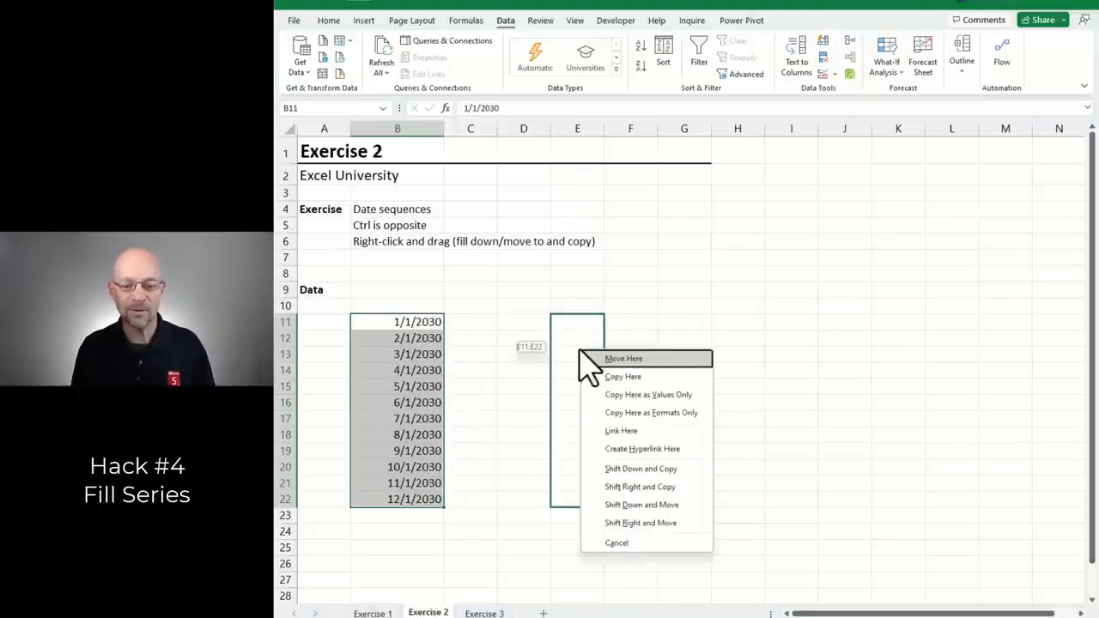
click(670, 361)
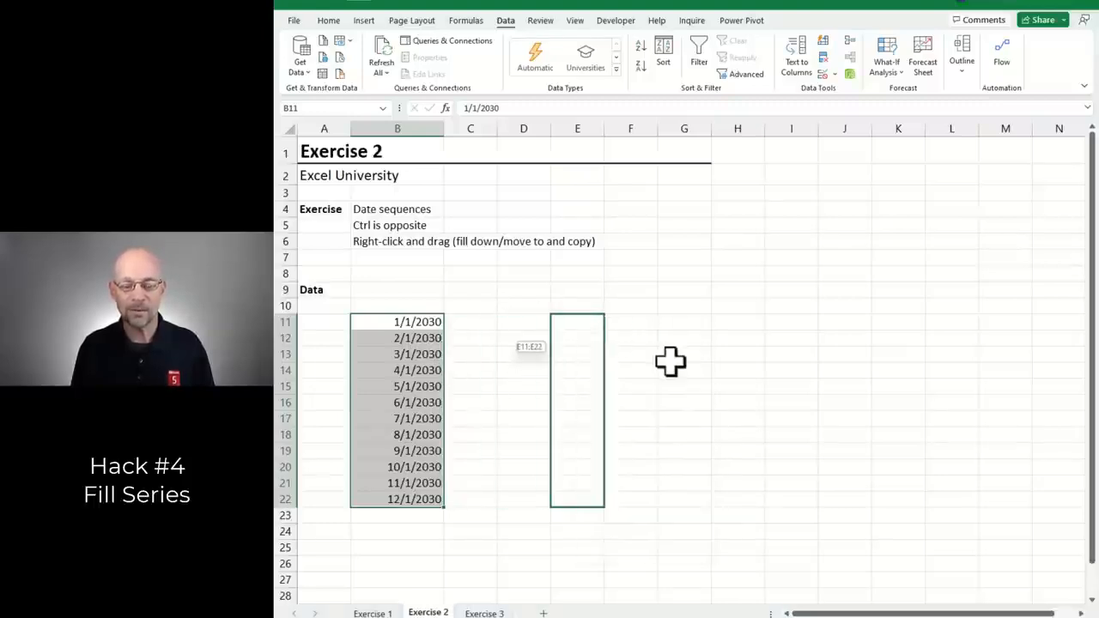
key(ctrl+z)
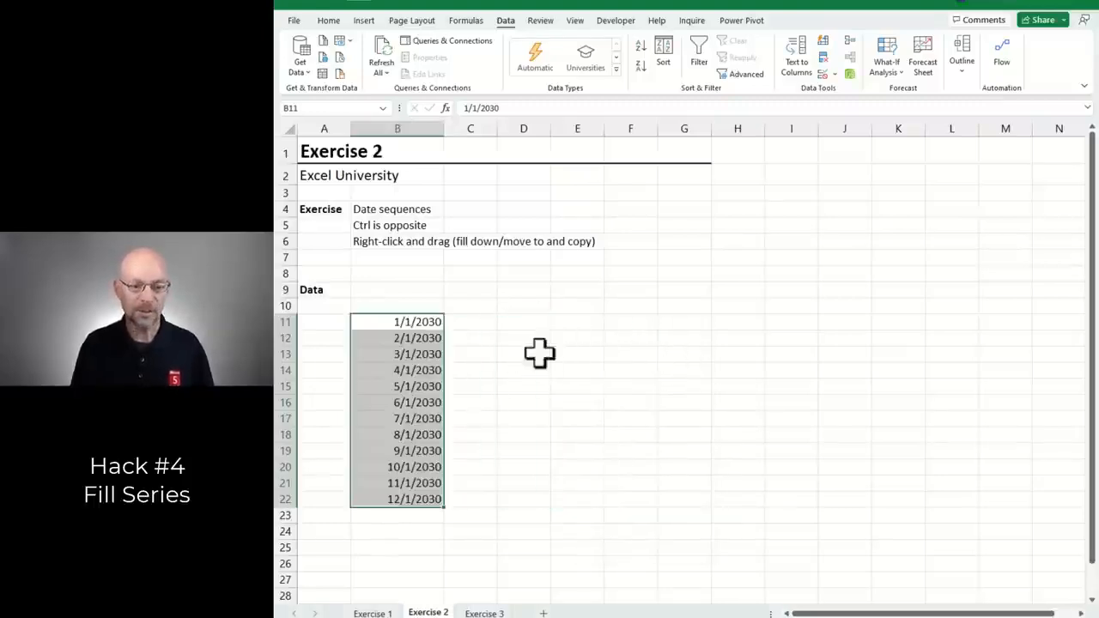
- Copy the dates in B11:B22 to F11:F22 with Copy Here and undo the copy
drag(444, 365, 611, 365)
click(657, 361)
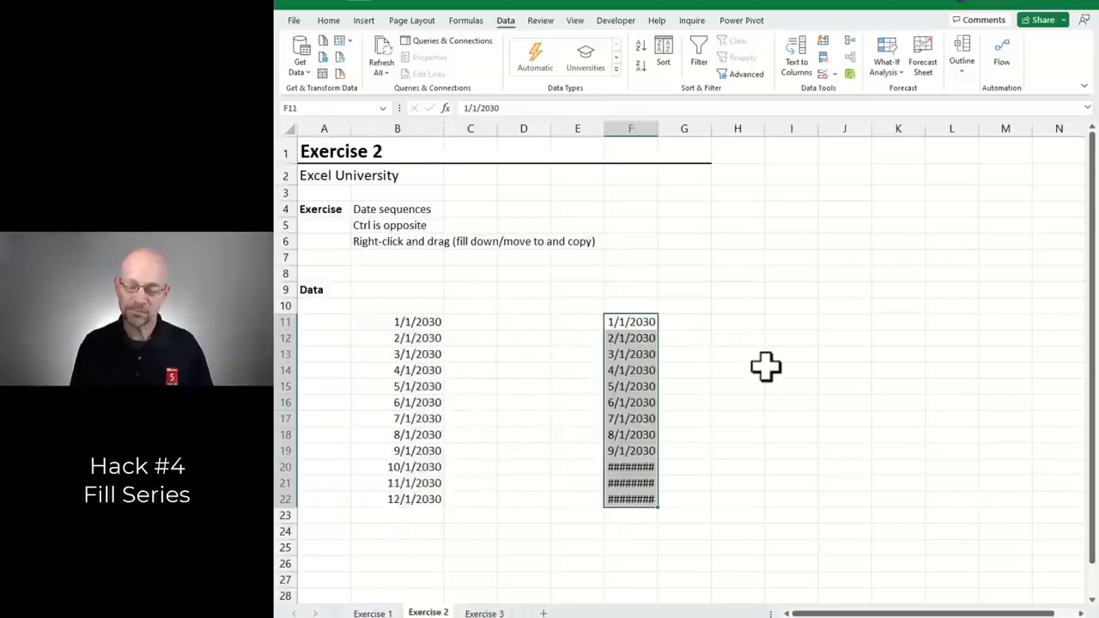
key(ctrl+z)
drag(403, 324, 421, 499)
drag(445, 395, 566, 396)
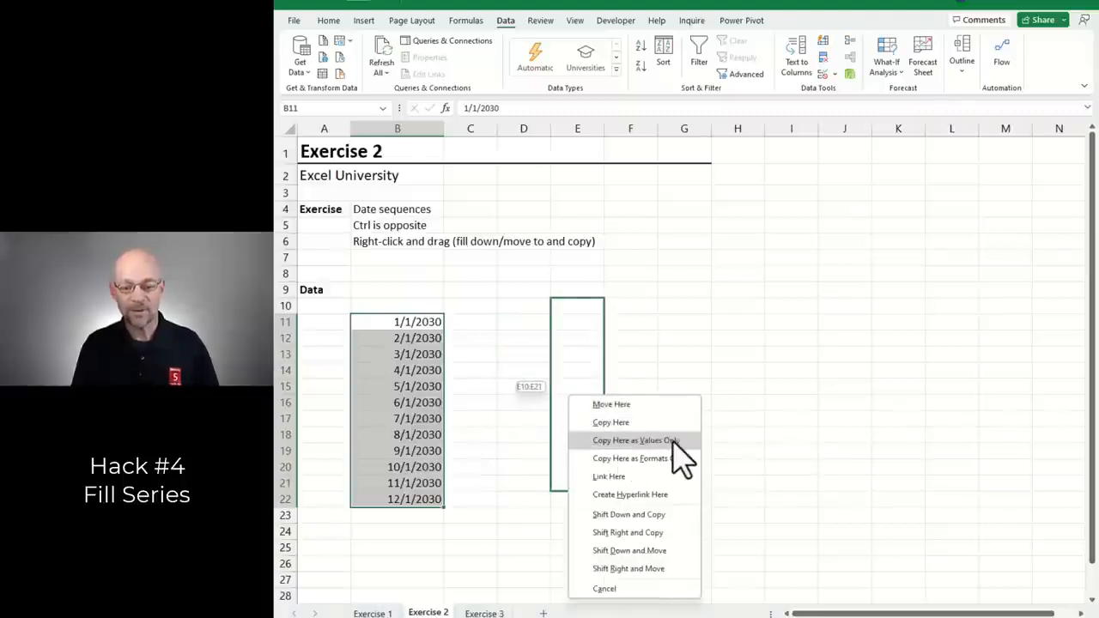
key(Escape)
- Copy B11:B22 onto itself as values only
drag(427, 321, 427, 502)
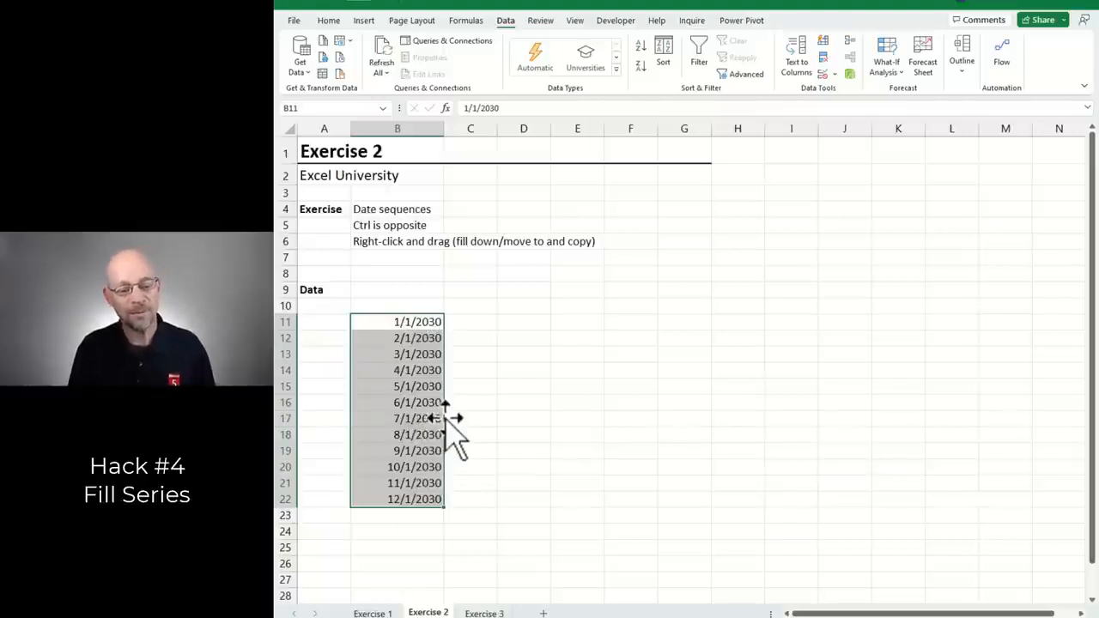
mouse_move(446, 418)
mouse_down()
mouse_move(603, 421)
mouse_move(436, 422)
mouse_up()
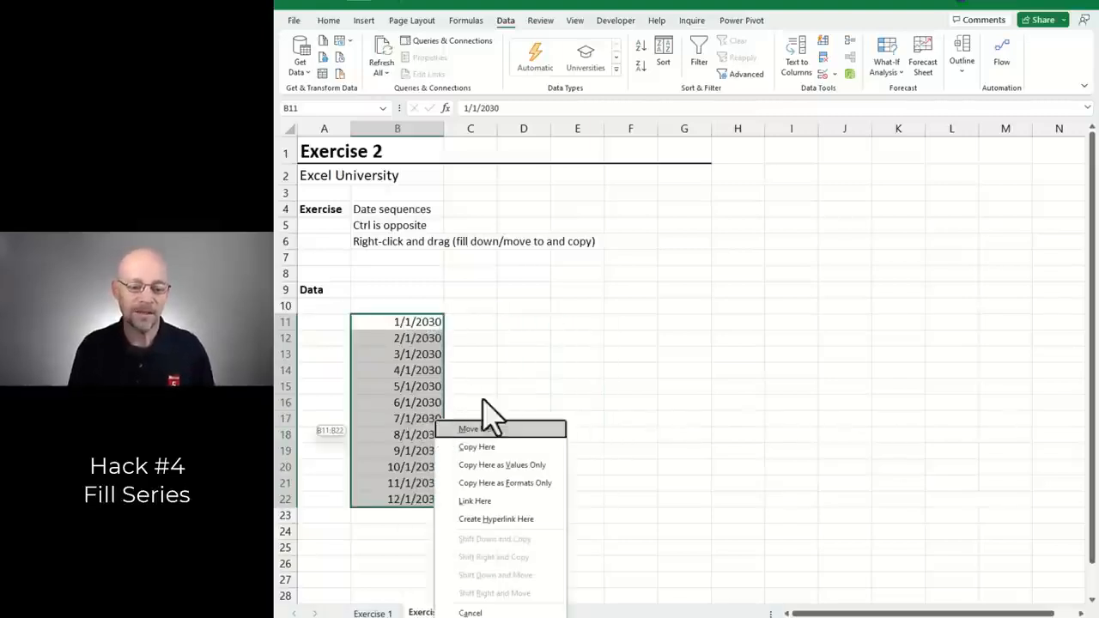
click(542, 465)
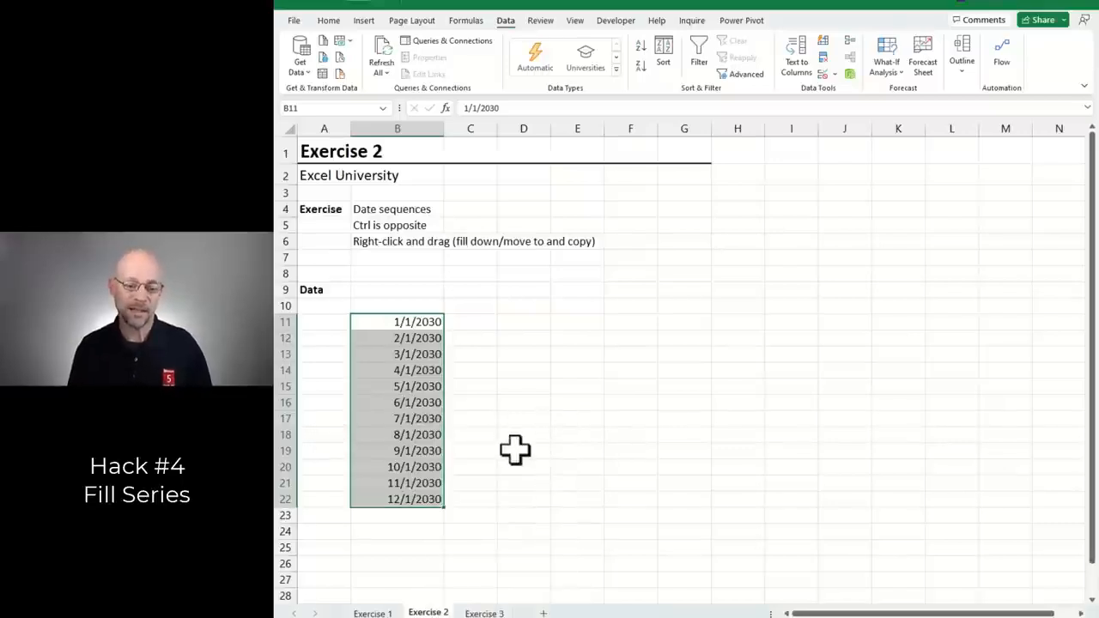
- On the Exercise 3 sheet, fill the quarter series from Q1 in B11 down to B21
click(484, 613)
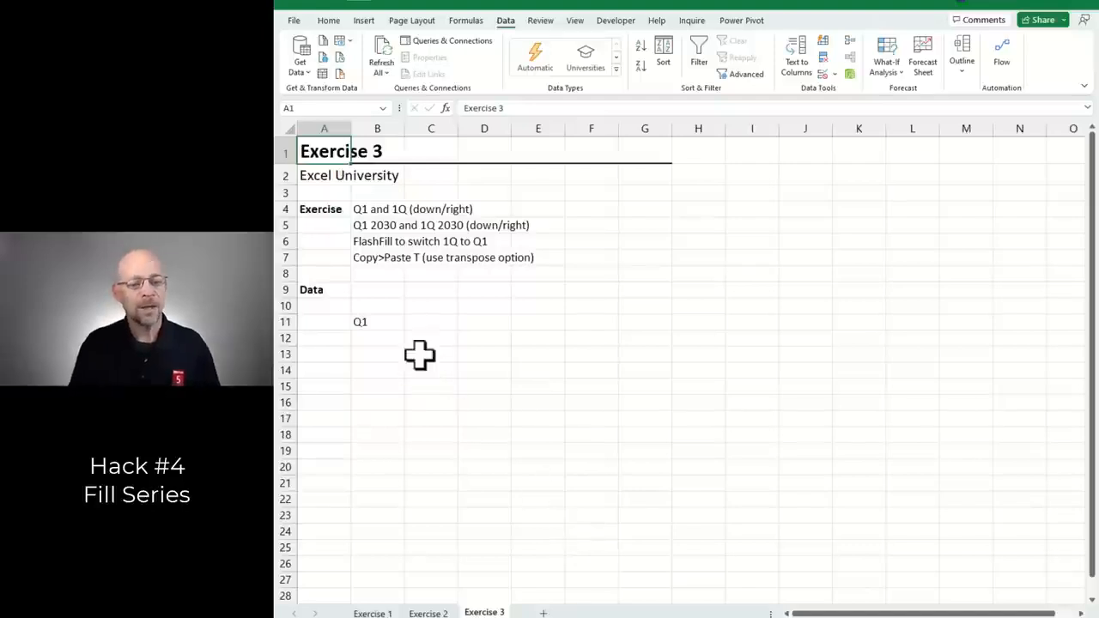
click(378, 321)
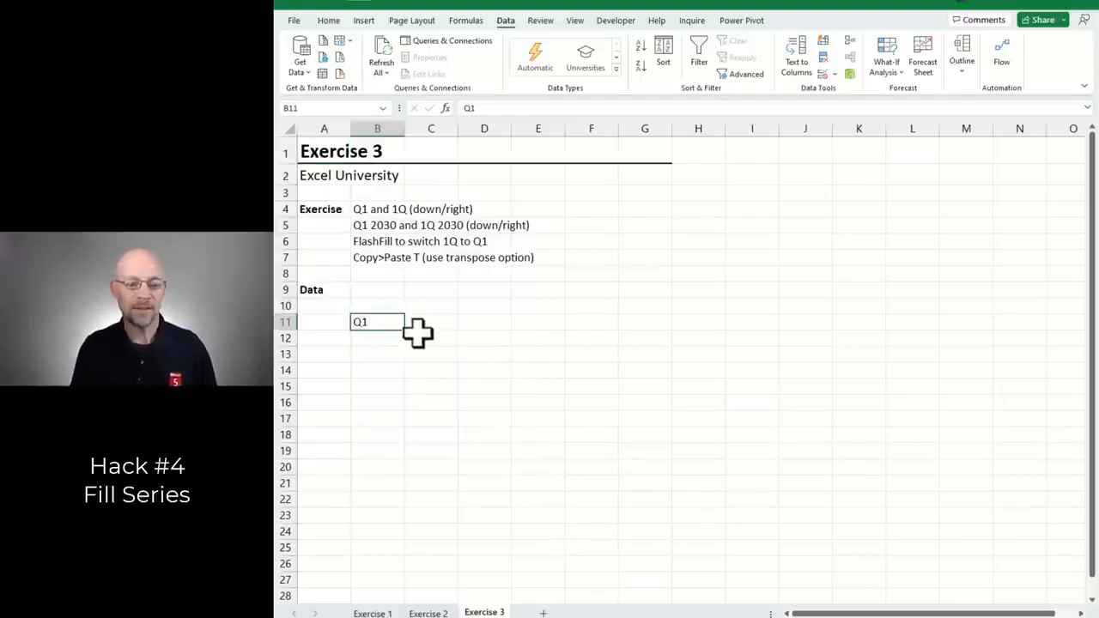
drag(407, 335, 412, 488)
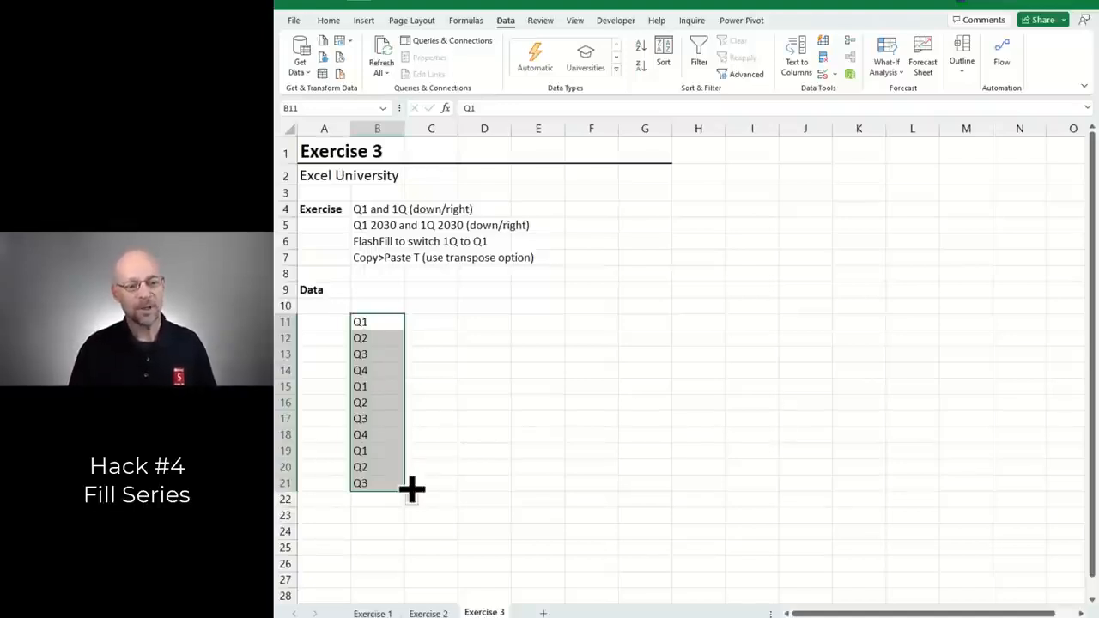
- Clear the quarter labels in B11:B21 and enter Q1 2030 in B11
key(Delete)
key(Down)
key(Up)
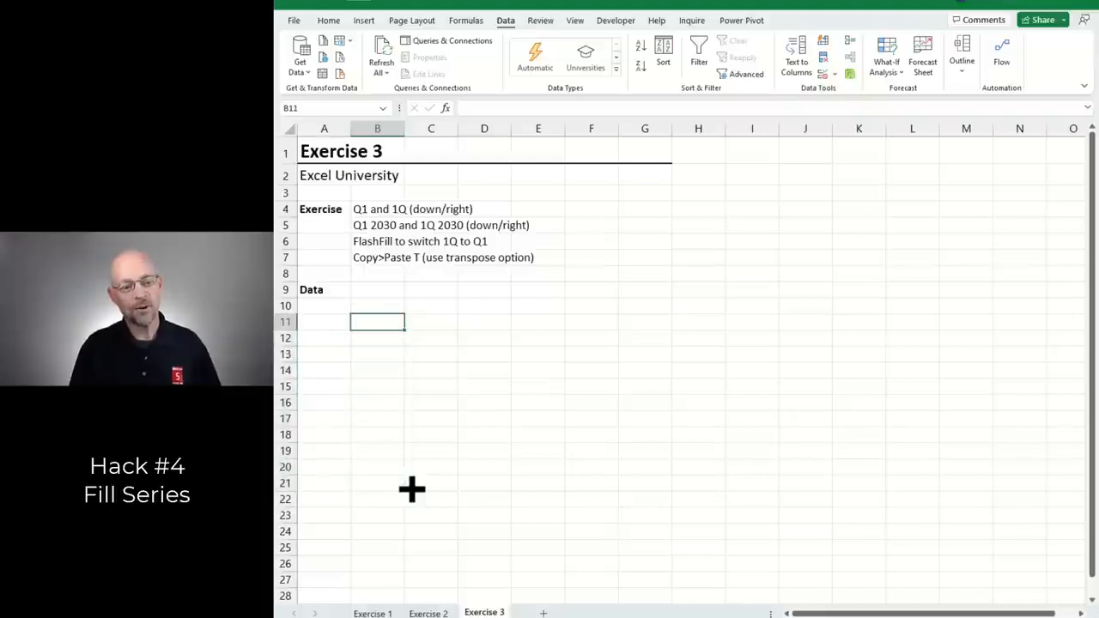
text(Q1)
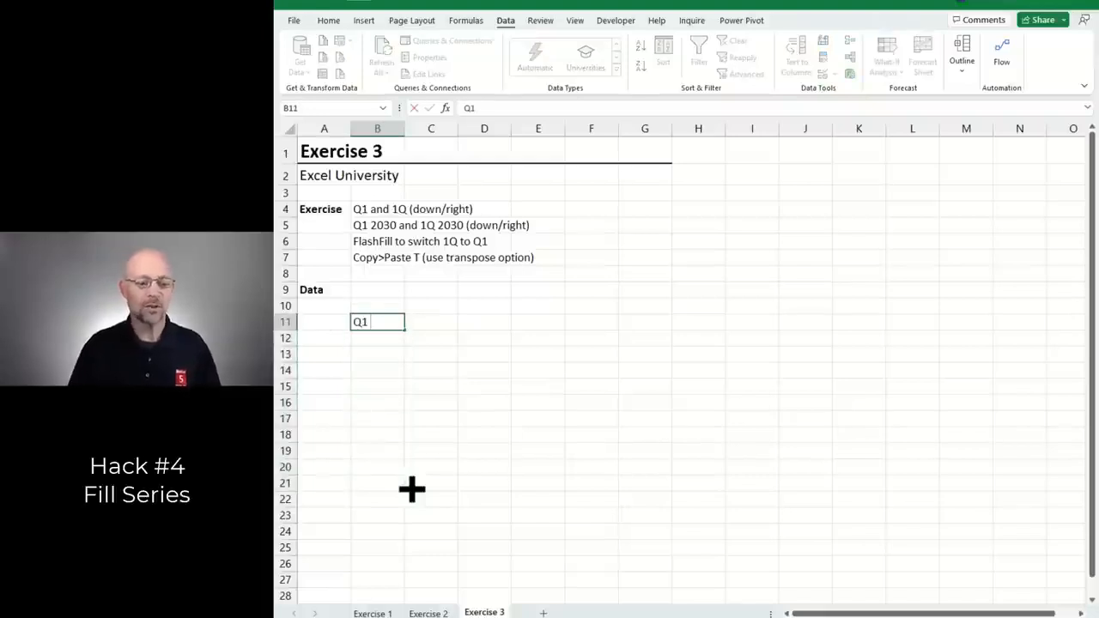
text( 2030)
key(Return)
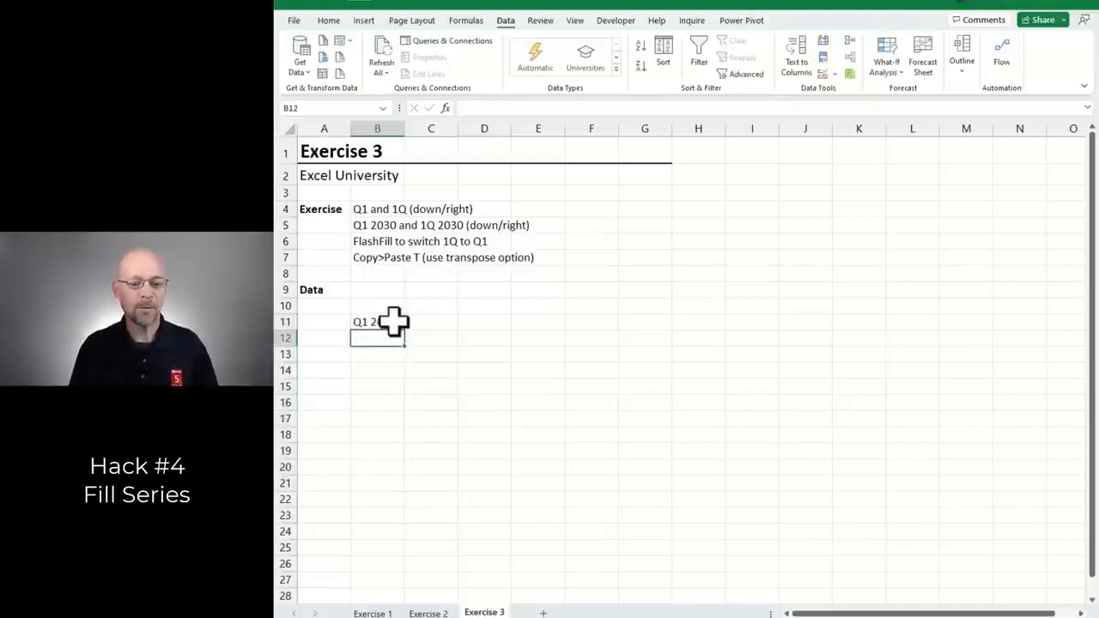
- Fill the series from Q1 2030 in B11 down to B20 and clear the filled cells B12:B20
click(392, 319)
drag(407, 327, 409, 472)
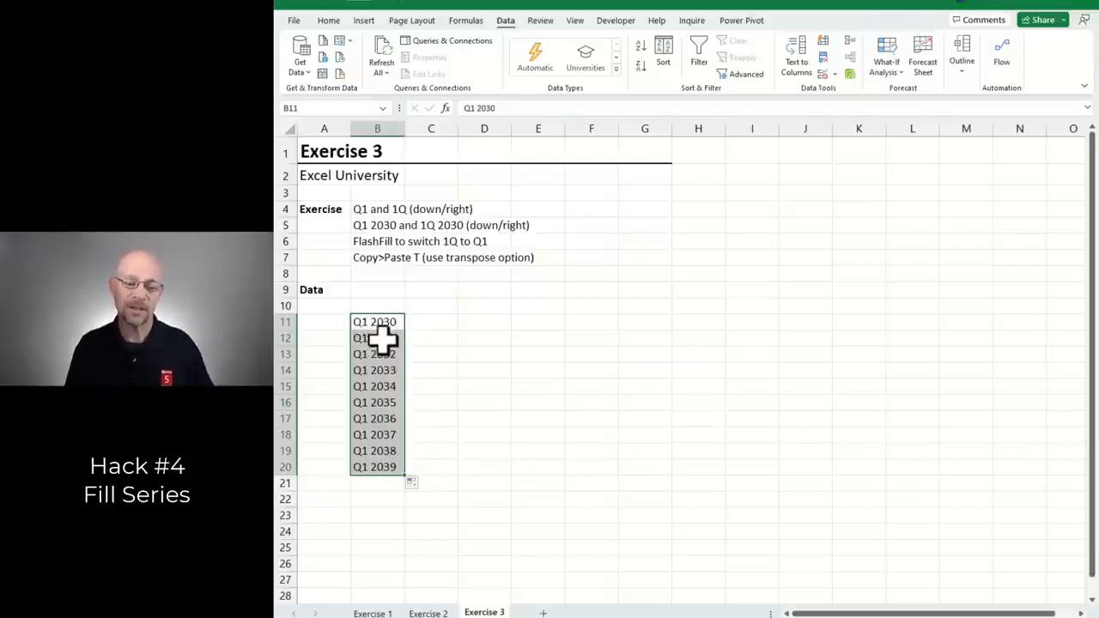
drag(377, 339, 375, 466)
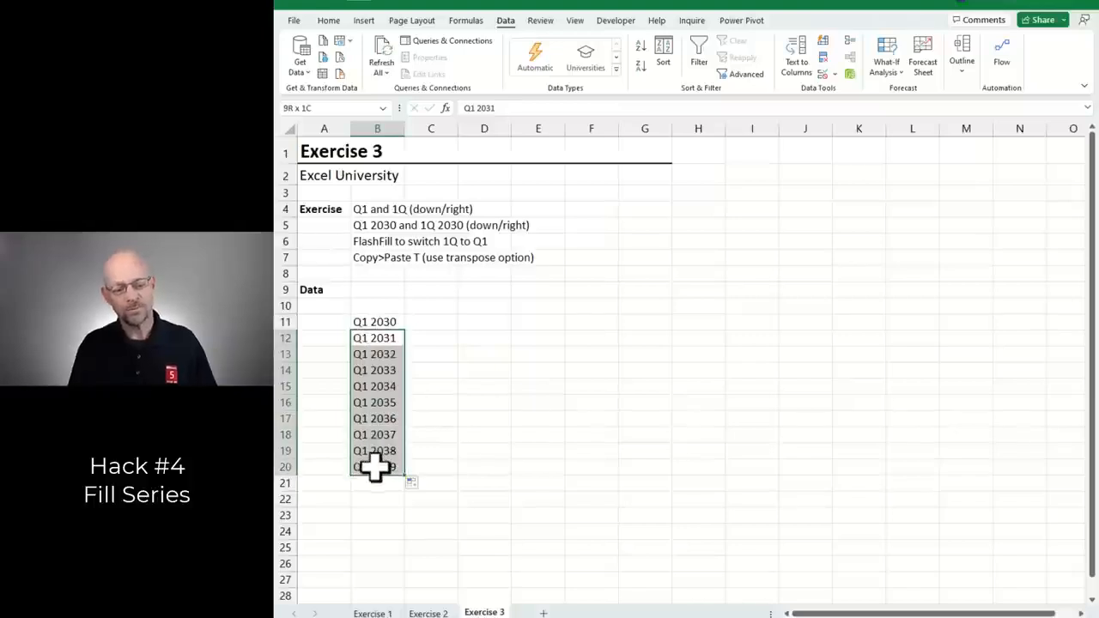
key(Delete)
- Enter 1Q 2030 in B11 and fill the quarter series down to B20
click(380, 321)
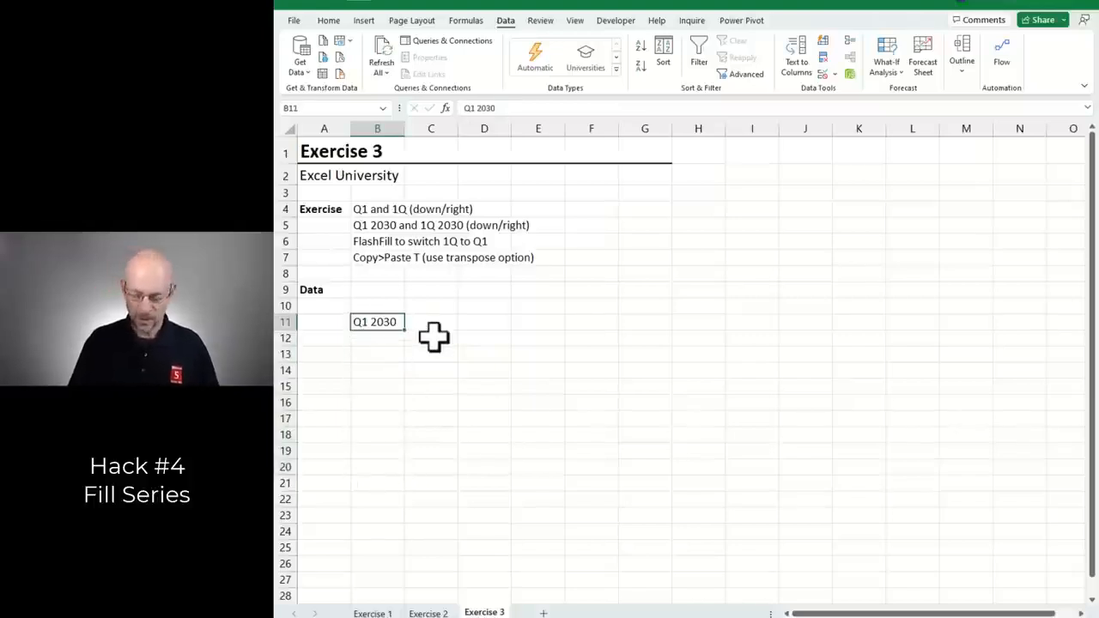
text(1Q)
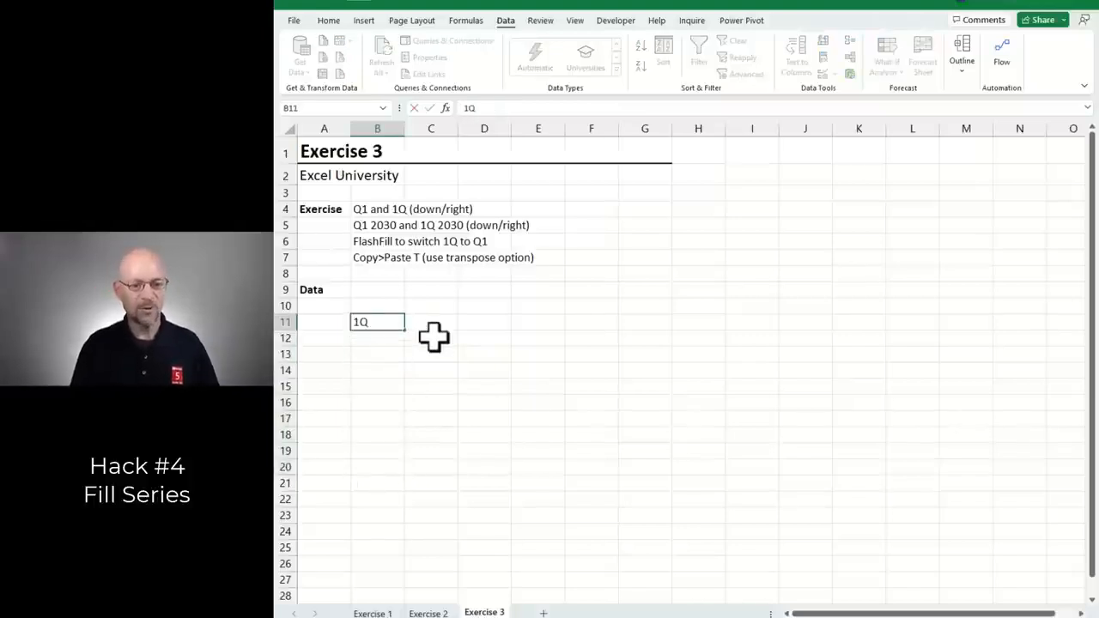
text( 2030)
key(Return)
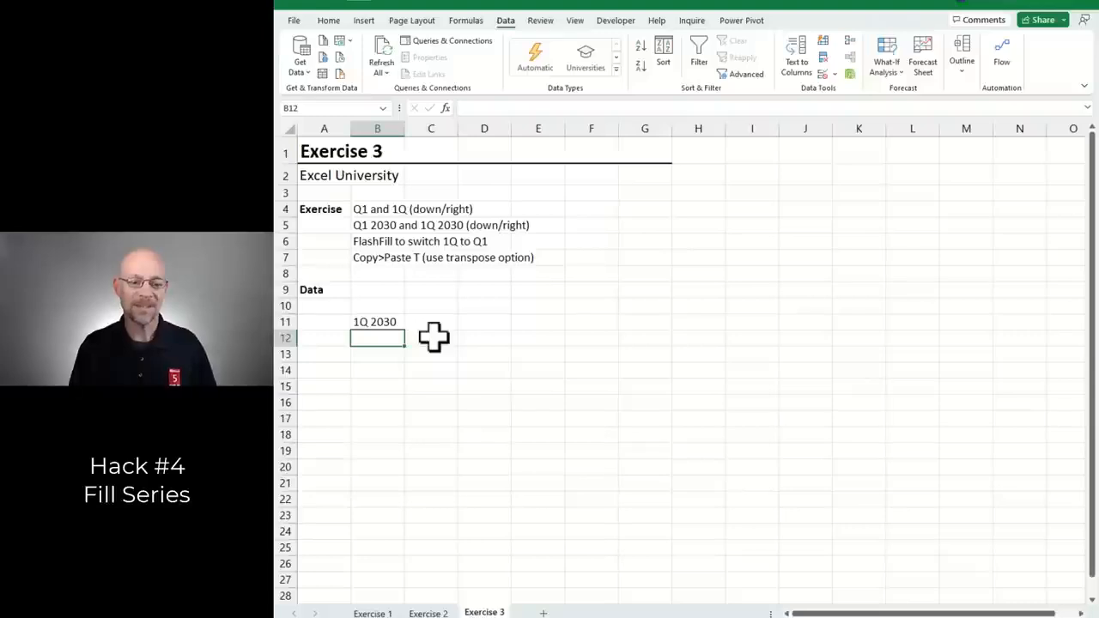
click(387, 321)
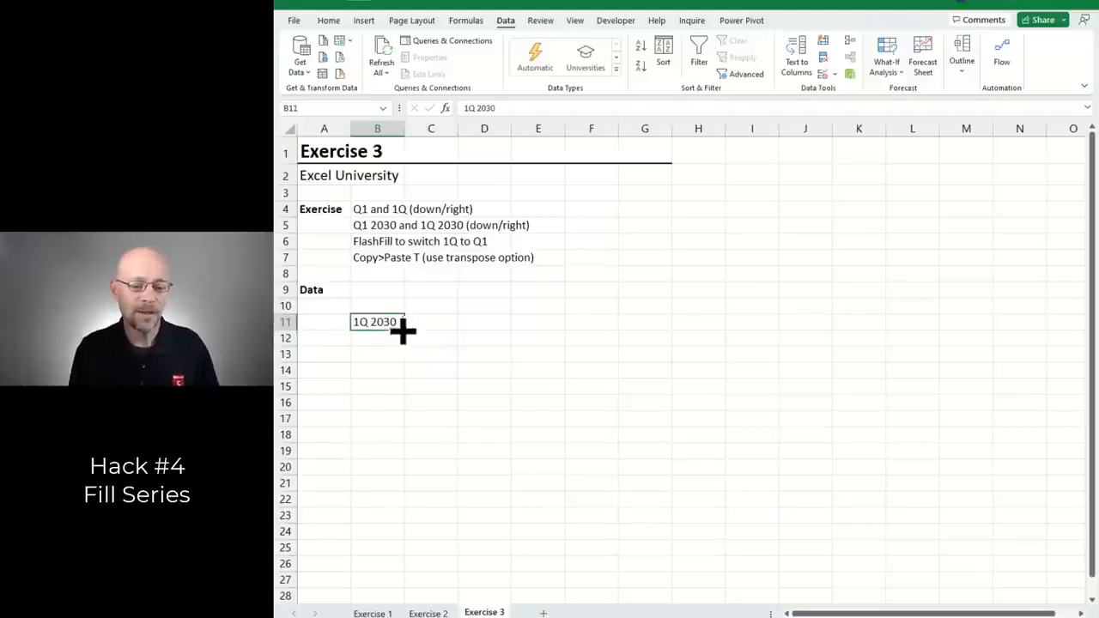
drag(402, 329, 406, 483)
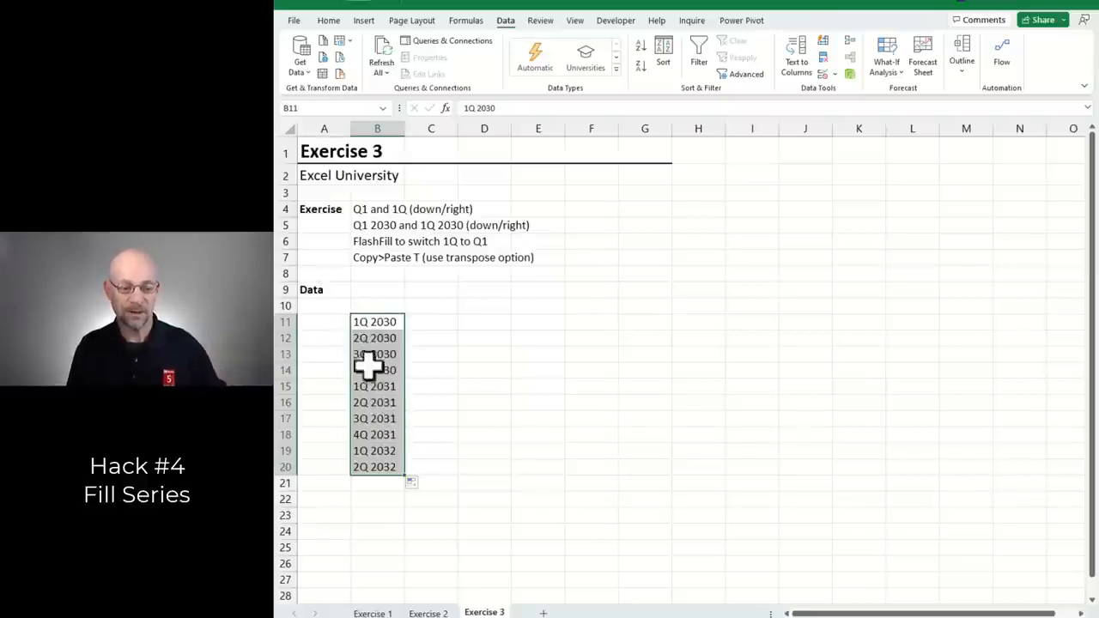
- Clear the quarter labels in B11:B20 and enter Q1 2030 in B11
drag(374, 322, 390, 470)
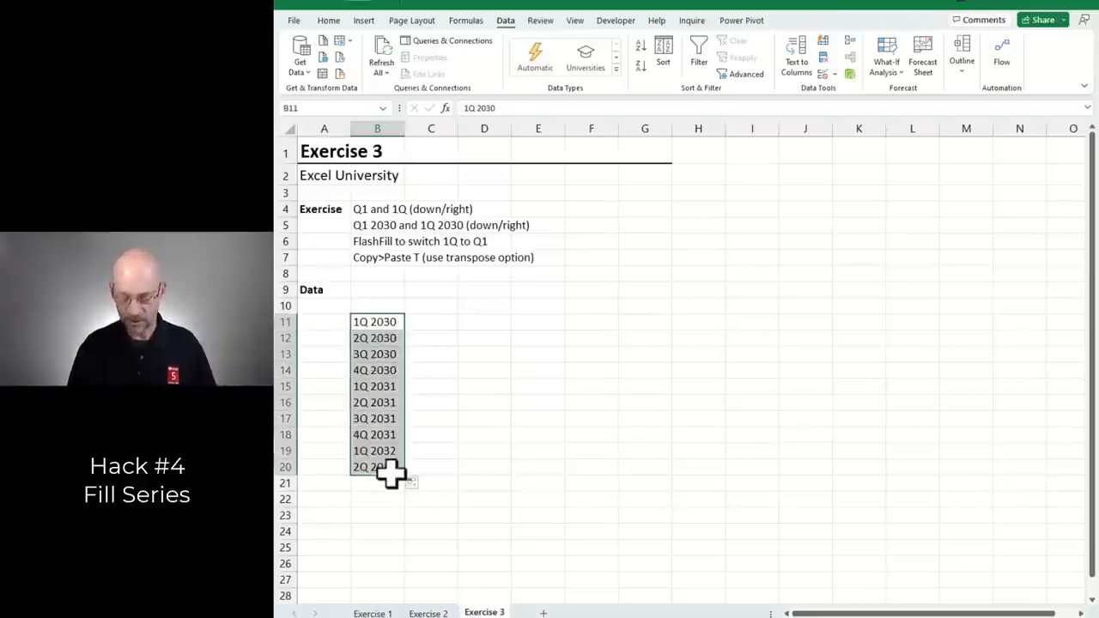
key(Delete)
text(Q1)
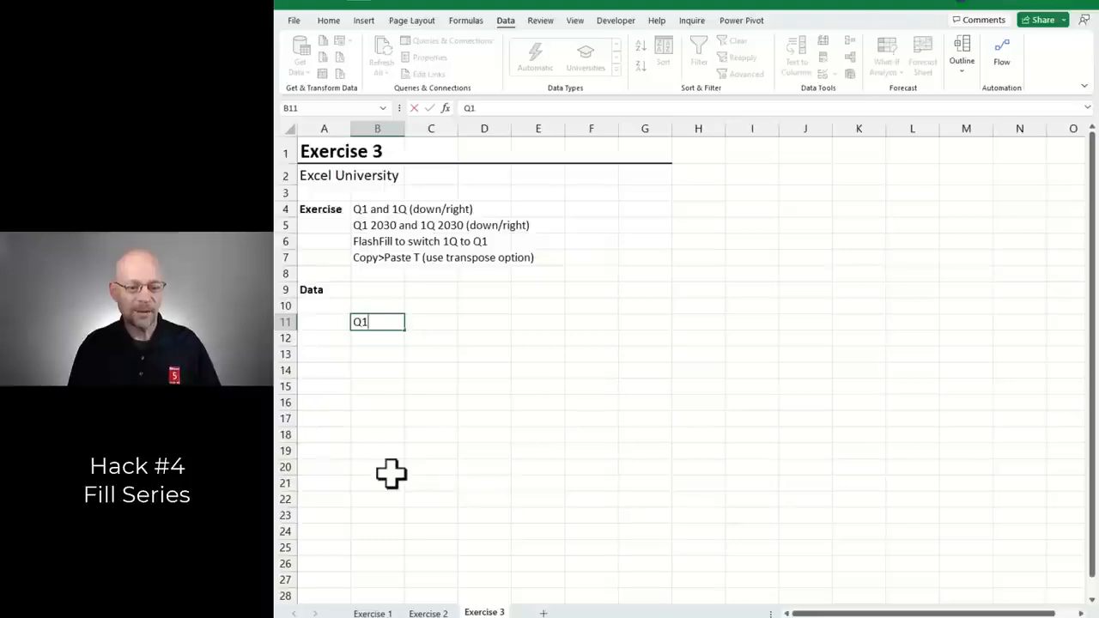
text( 2030)
key(Return)
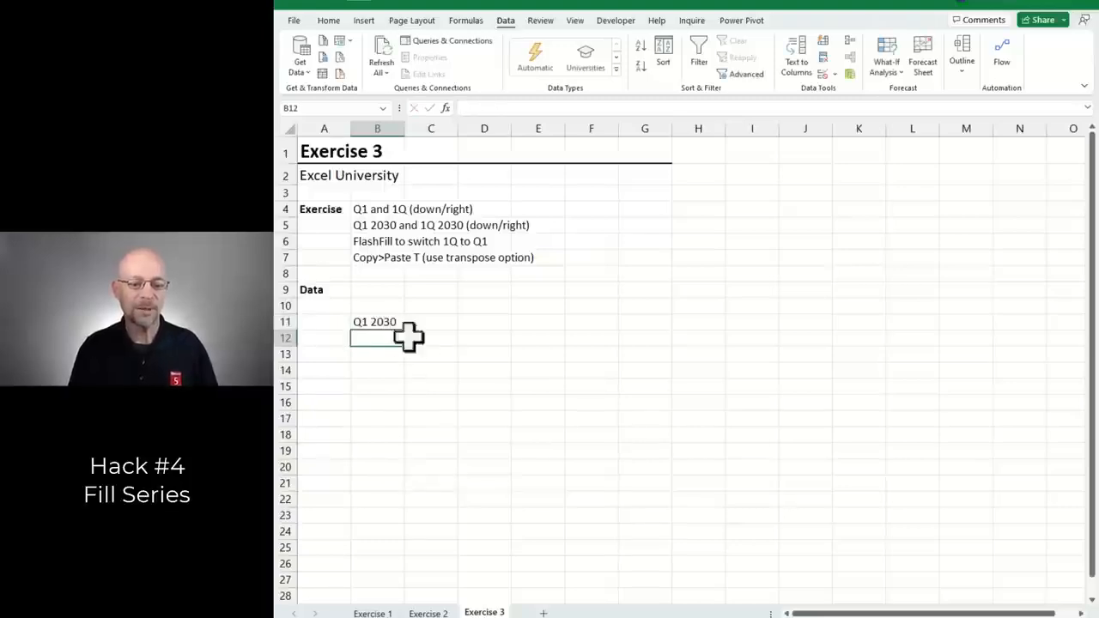
- Fill Q1 2030 from B11 down to B20 and undo the fill
click(392, 321)
drag(406, 333, 435, 461)
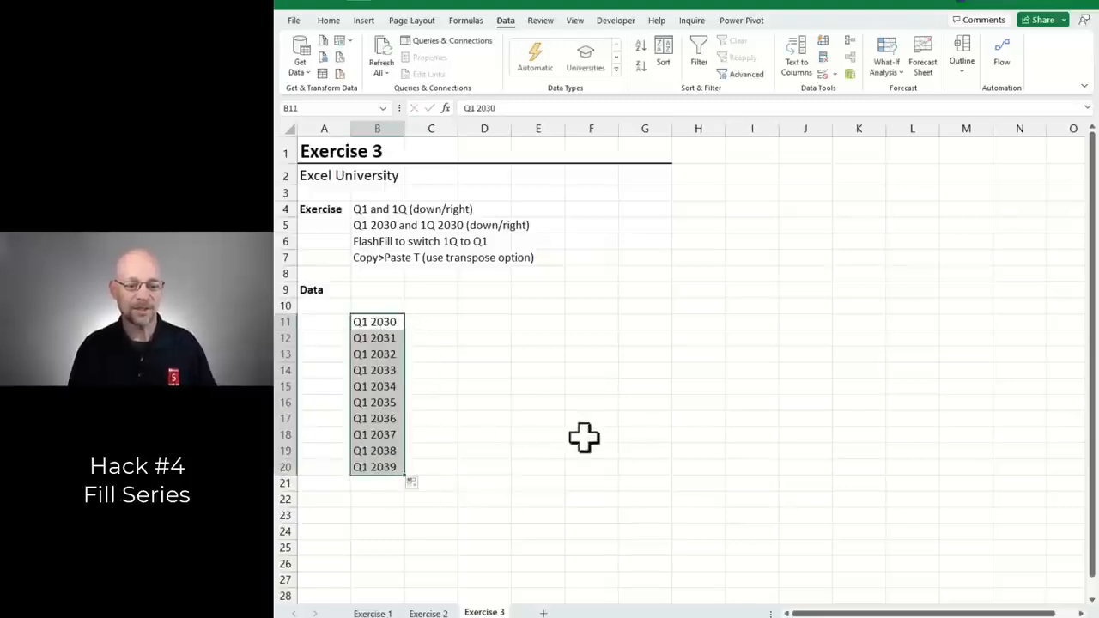
key(ctrl+z)
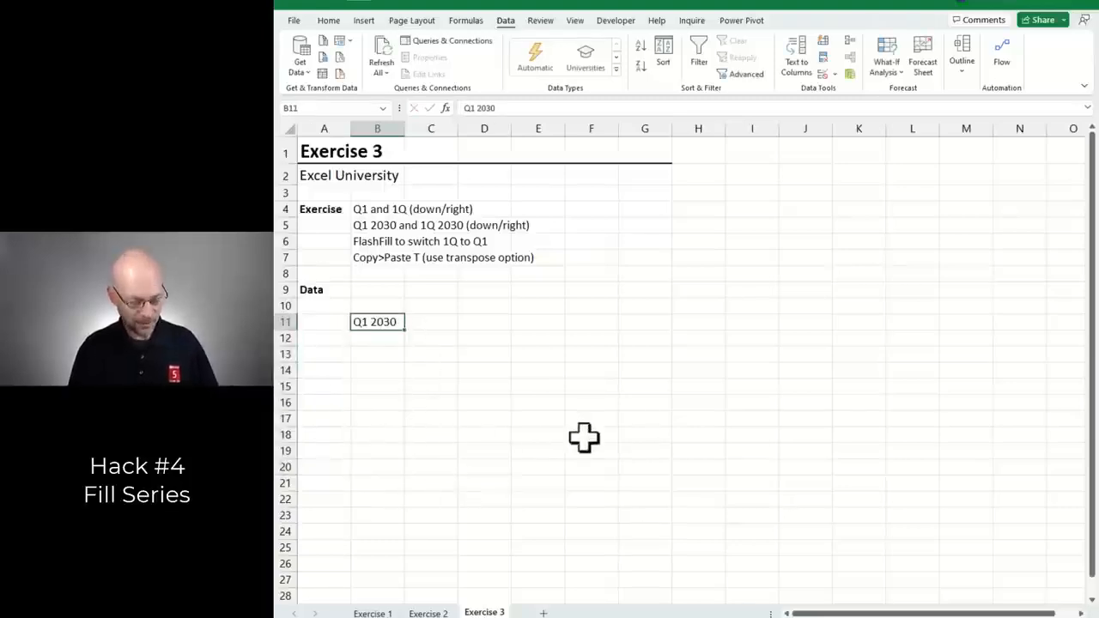
- Fill a quarter series starting with 1Q 2030 in B11 down to B19 and clear the extra label in B19
text(1Q 2030)
key(Return)
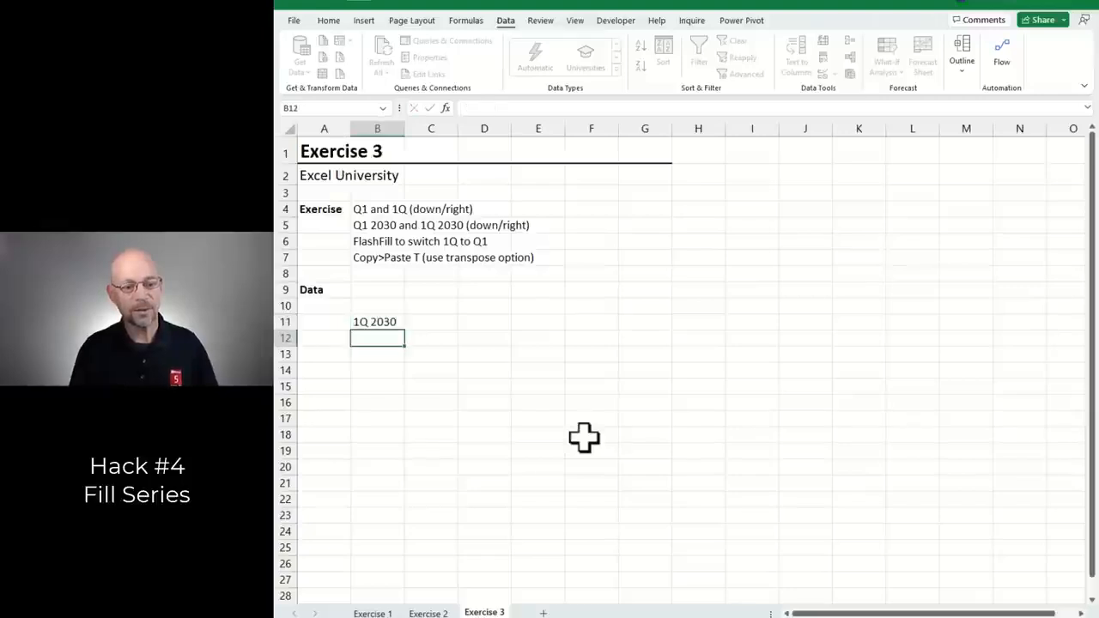
click(388, 323)
drag(408, 334, 397, 455)
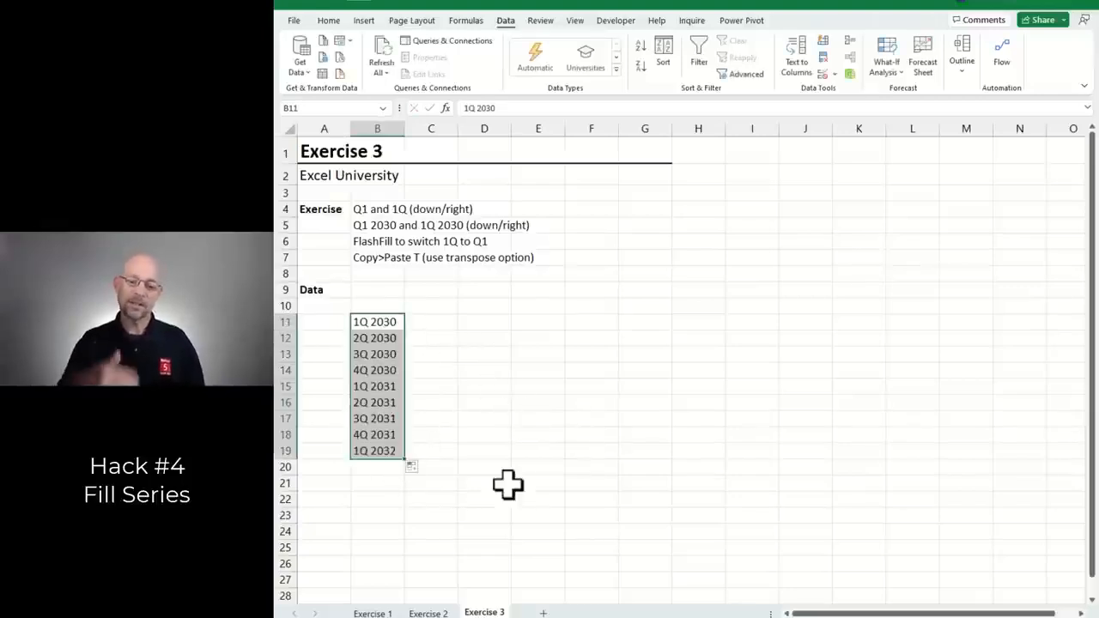
click(374, 449)
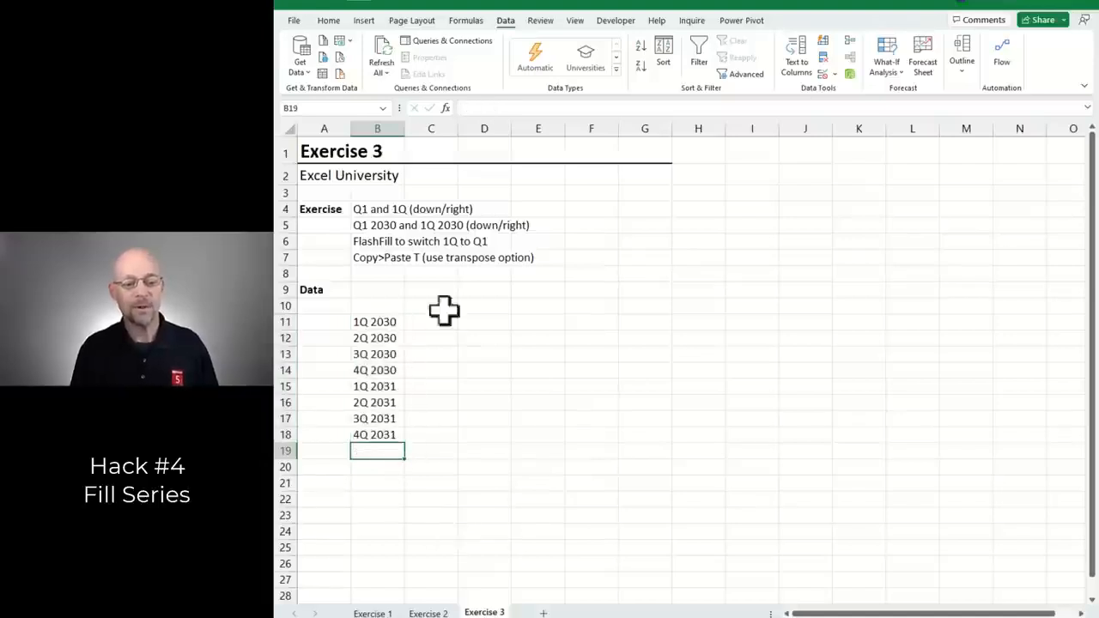
- Copy the quarter labels in B11:B18 and paste them transposed across row 10 starting at D10
drag(384, 325, 390, 438)
key(ctrl+c)
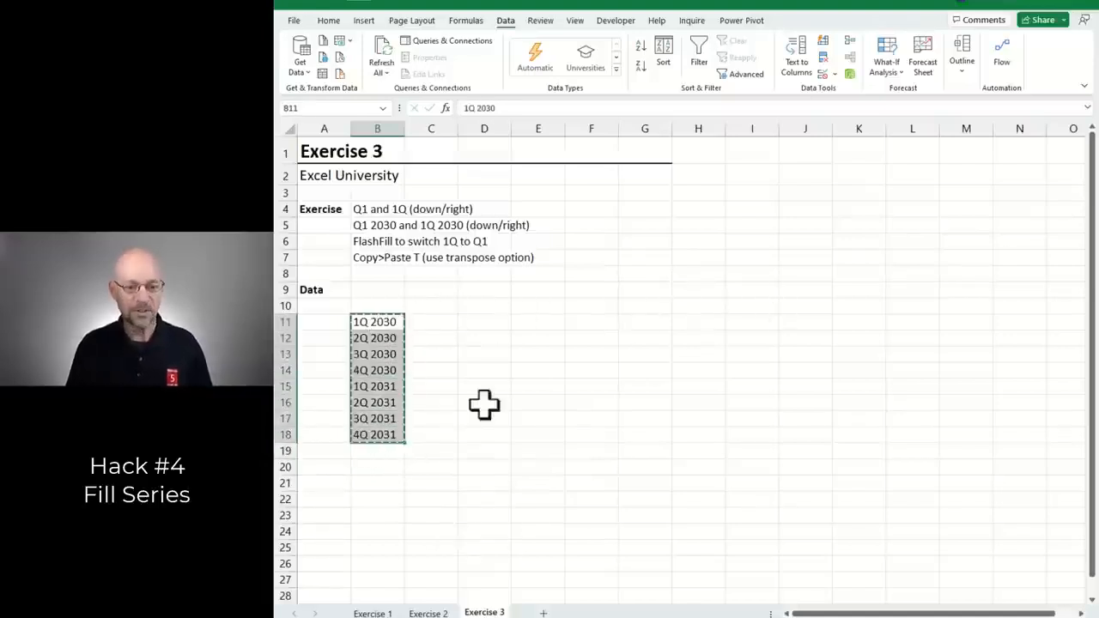
click(483, 305)
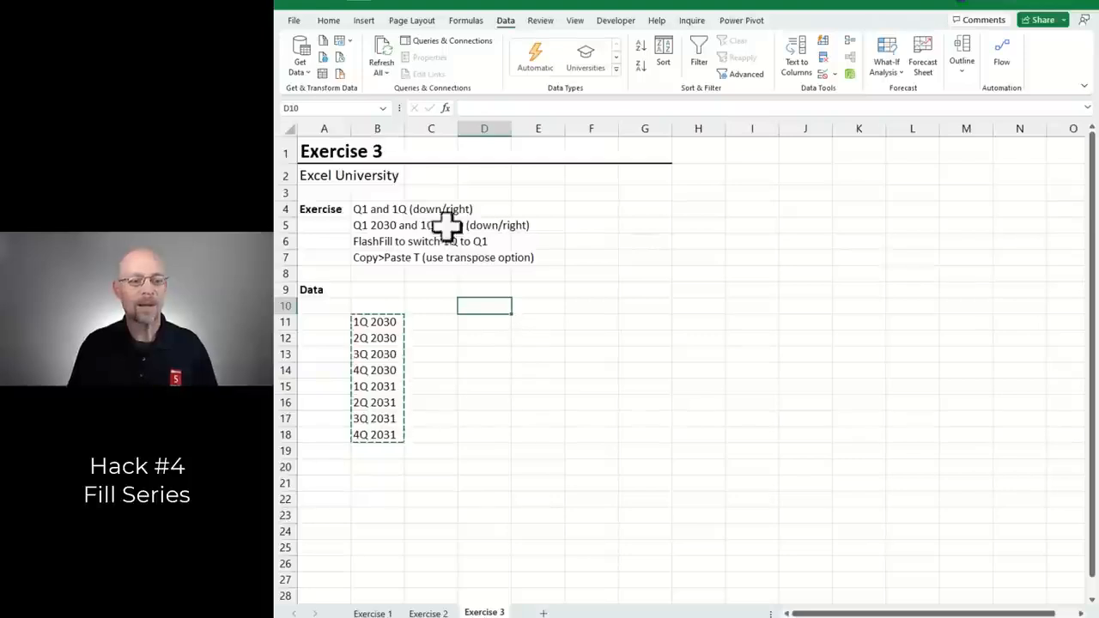
click(331, 21)
click(336, 75)
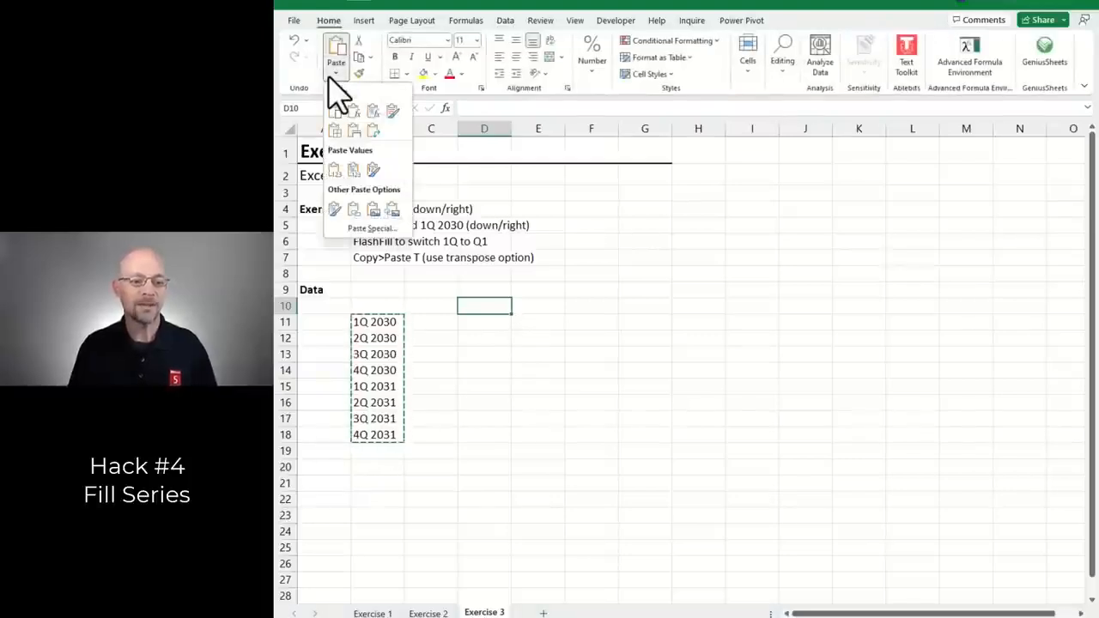
click(372, 129)
key(Escape)
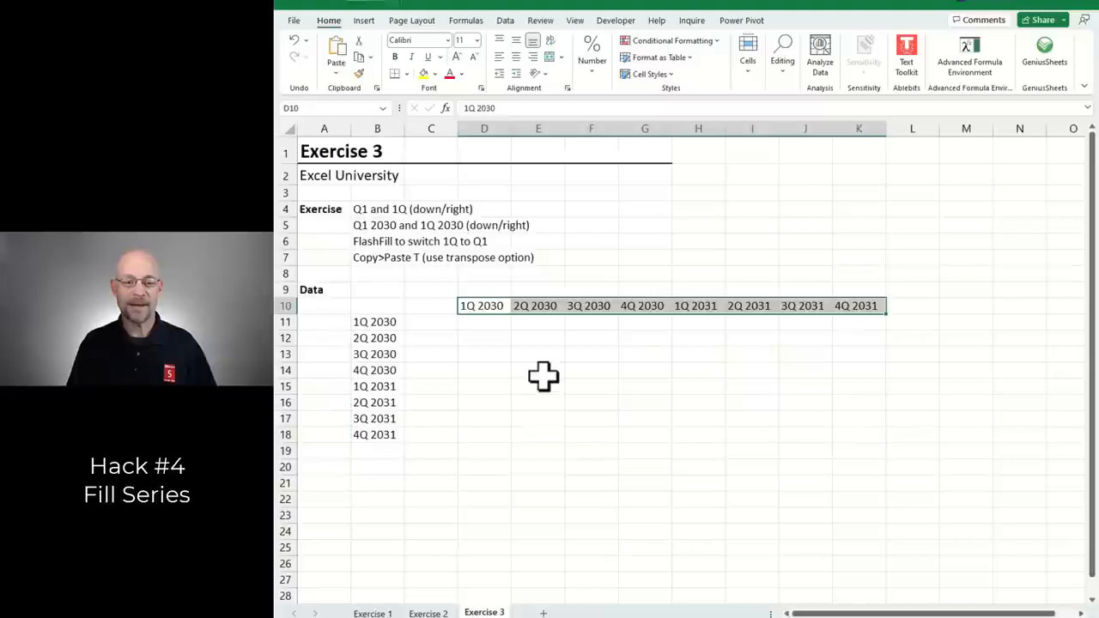
- Clear the transposed quarter labels in D10:K10
click(540, 375)
drag(491, 305, 848, 311)
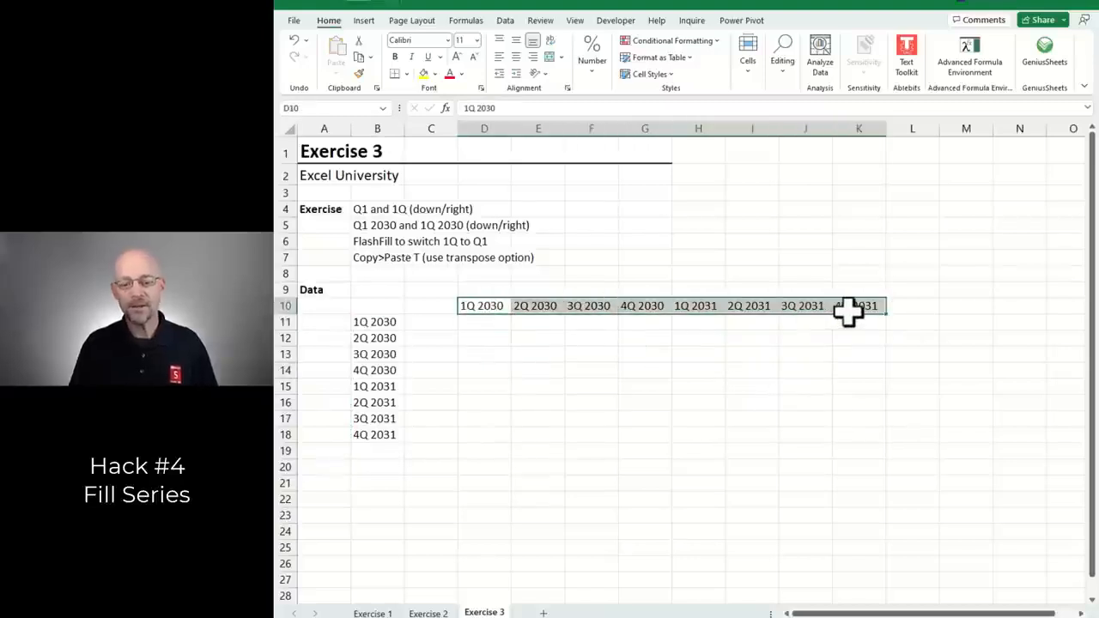
key(Delete)
- Enter Q1 2030 in C11 and use Flash Fill to convert the remaining quarter labels down to C18
drag(370, 322, 366, 412)
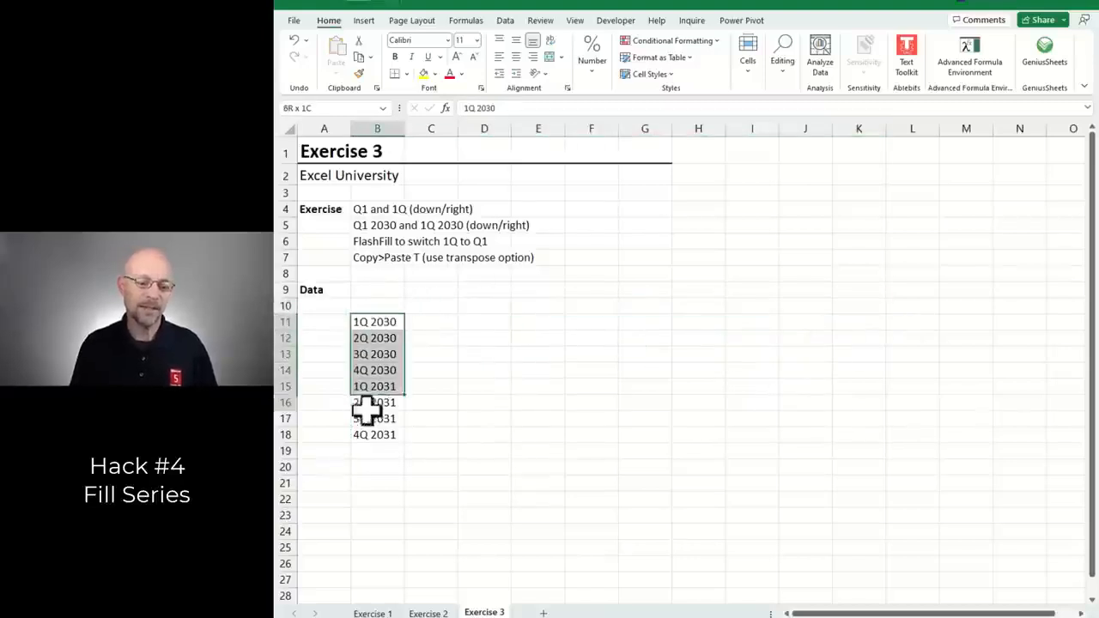
click(442, 322)
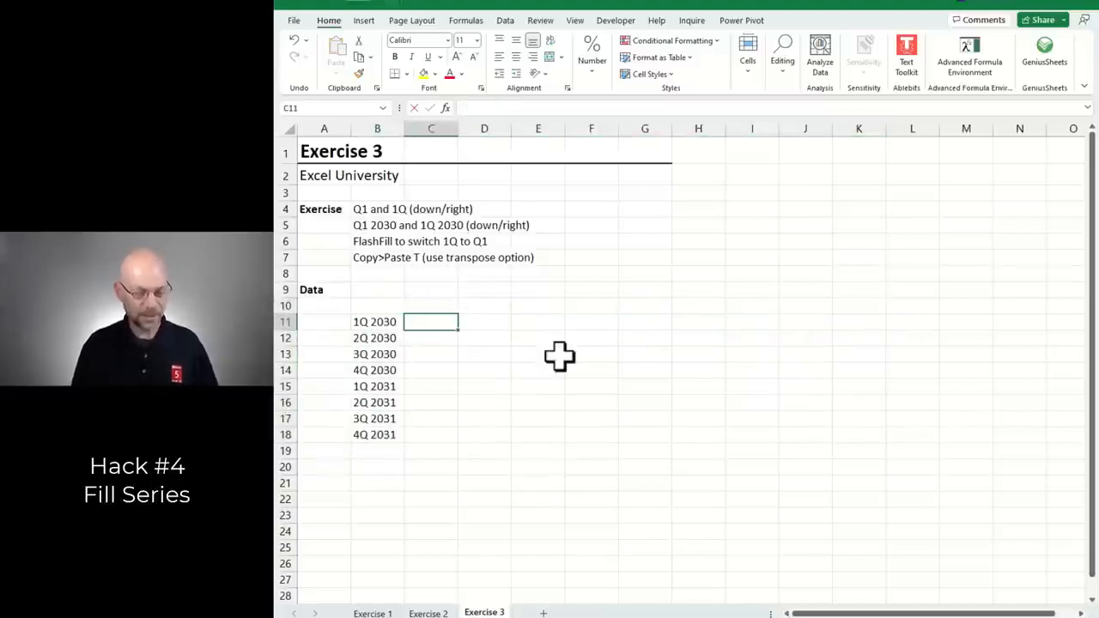
text(Q1 2030)
key(Return)
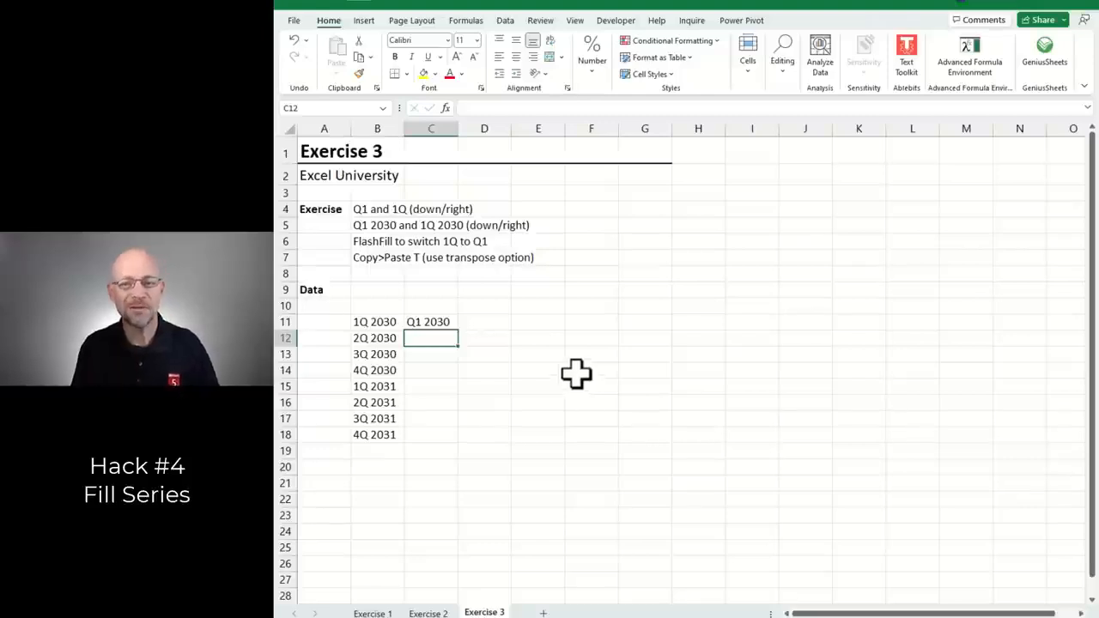
click(506, 20)
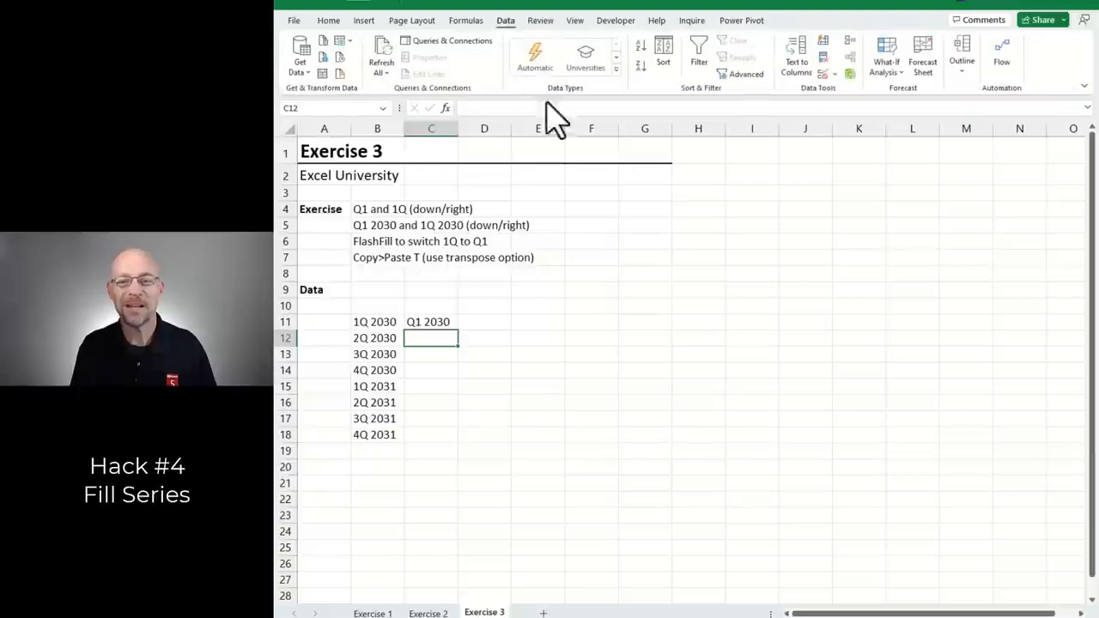
click(823, 40)
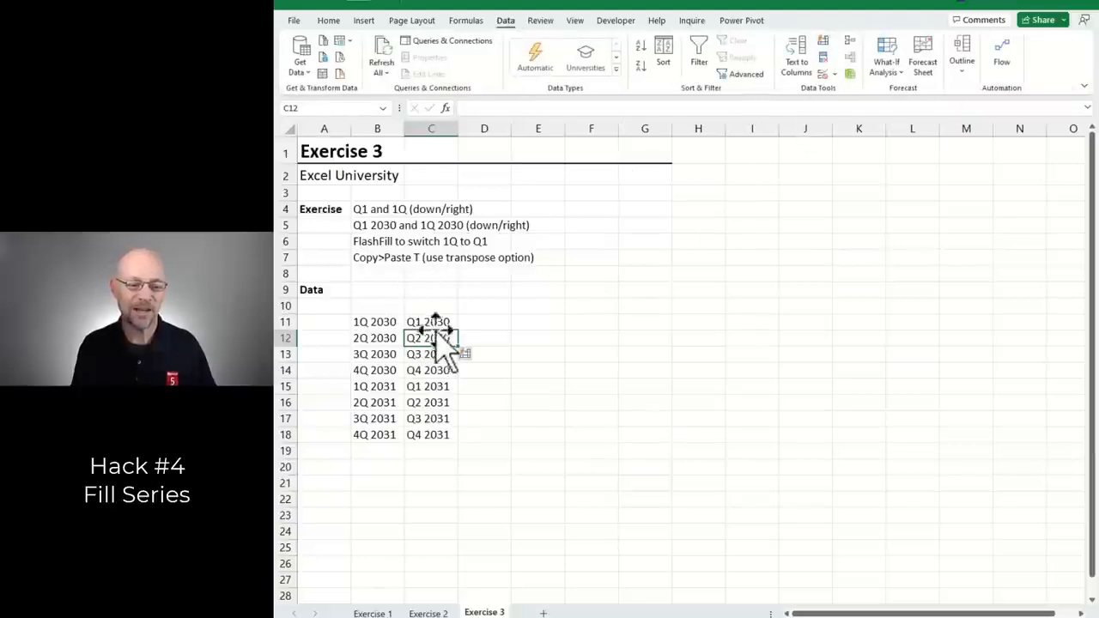
- Copy the converted quarter labels in C11:C18 and paste them transposed across row 9 starting at E9
drag(429, 325, 438, 432)
key(ctrl+c)
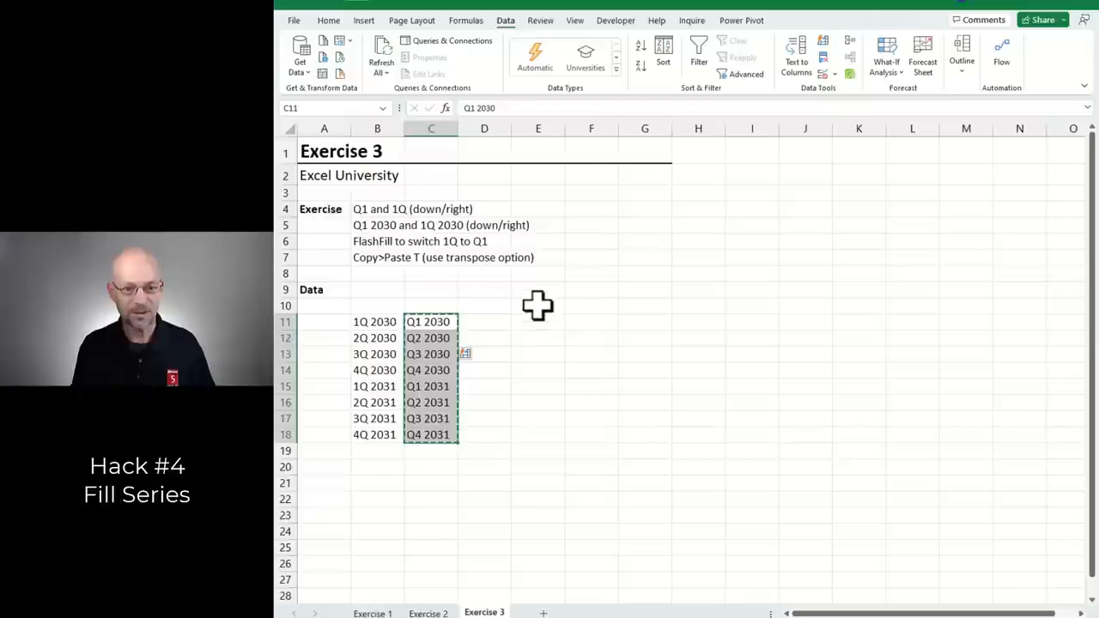
click(536, 292)
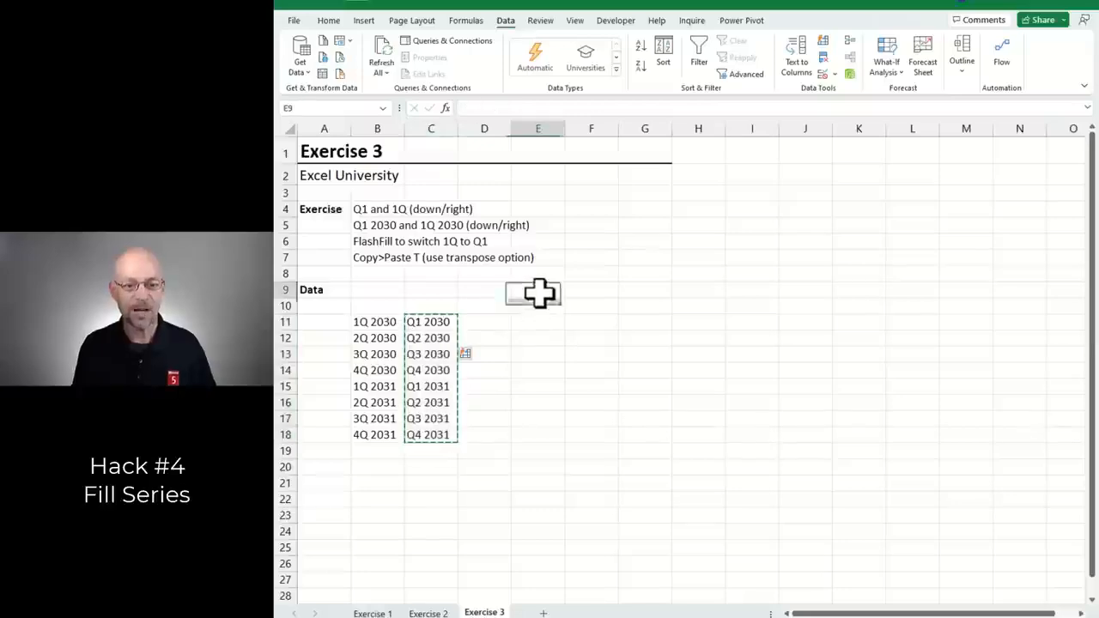
click(331, 21)
click(336, 73)
click(372, 131)
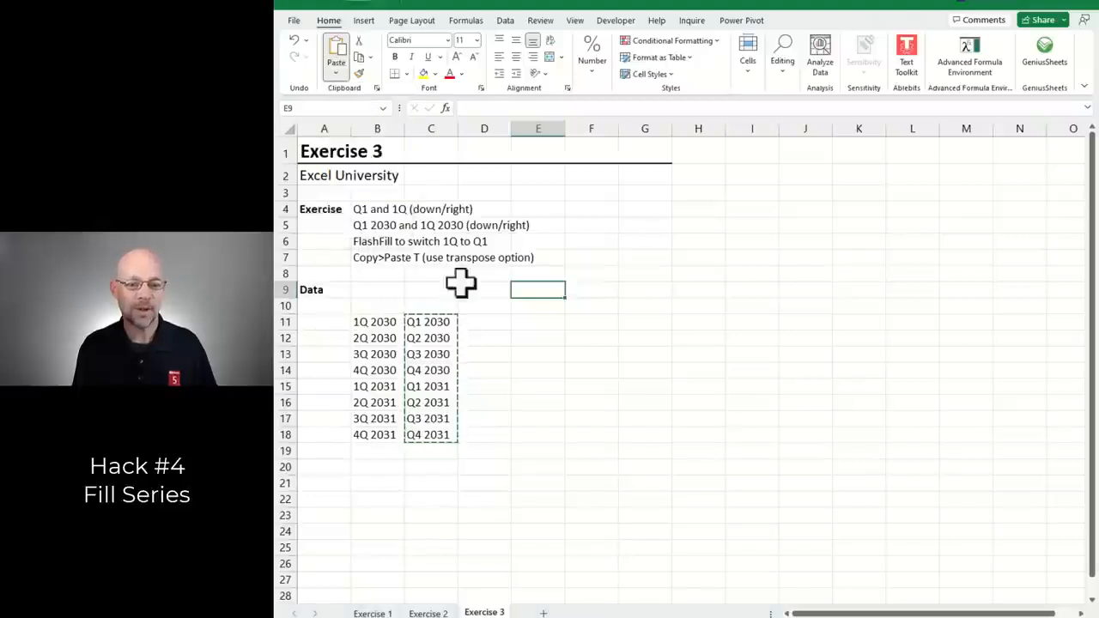
click(590, 402)
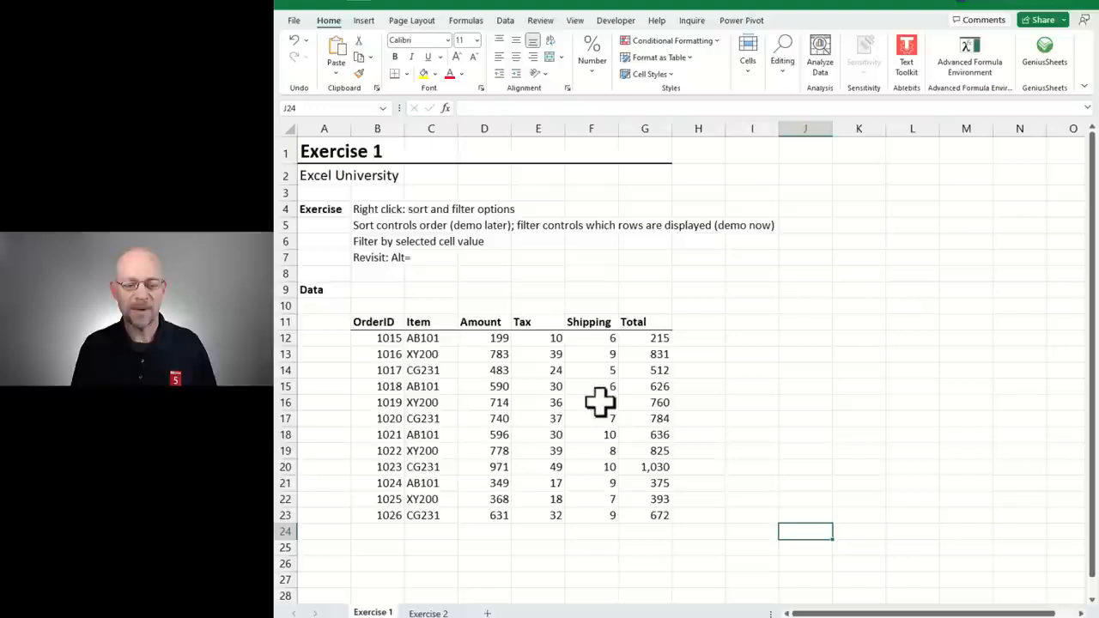
- On the Exercise 1 sheet with the order data, turn on filtering for the table headed OrderID to Total
click(489, 352)
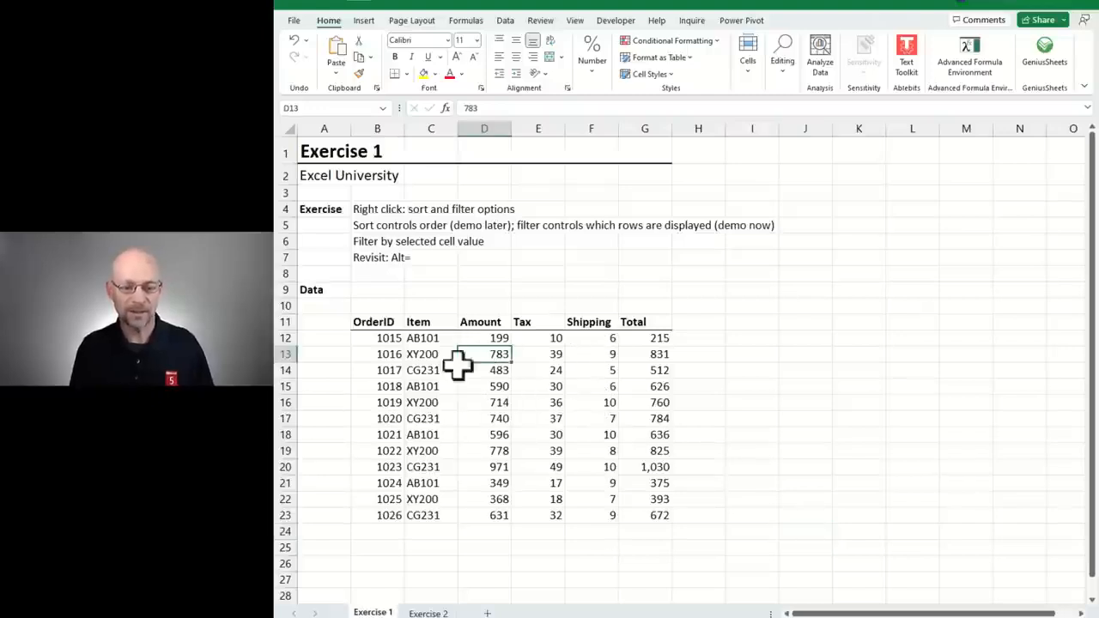
click(539, 398)
click(589, 453)
click(496, 367)
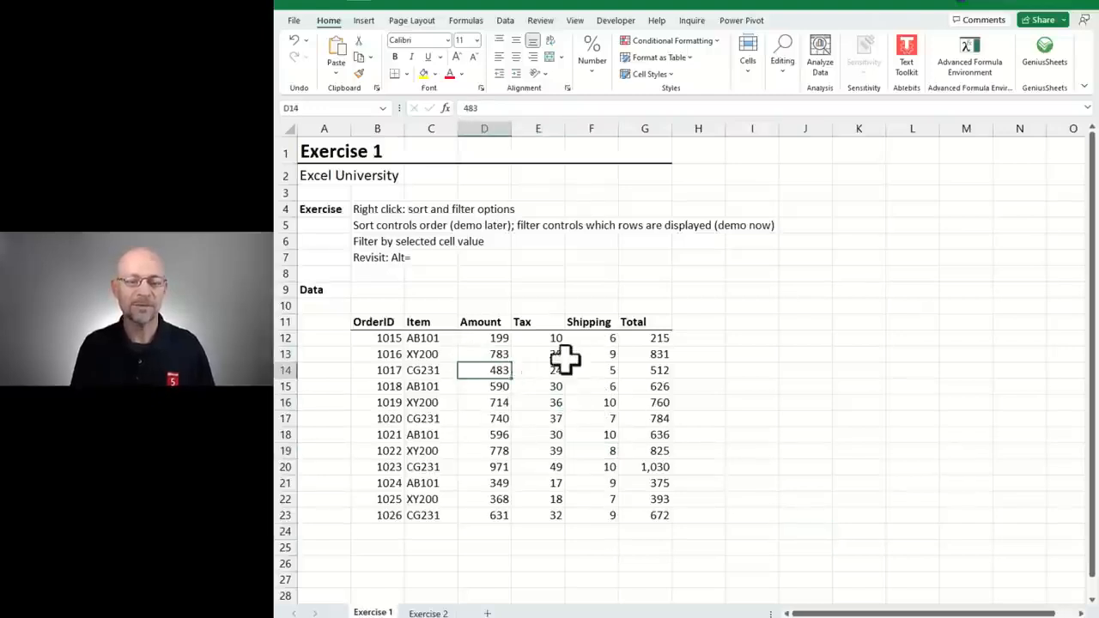
click(504, 20)
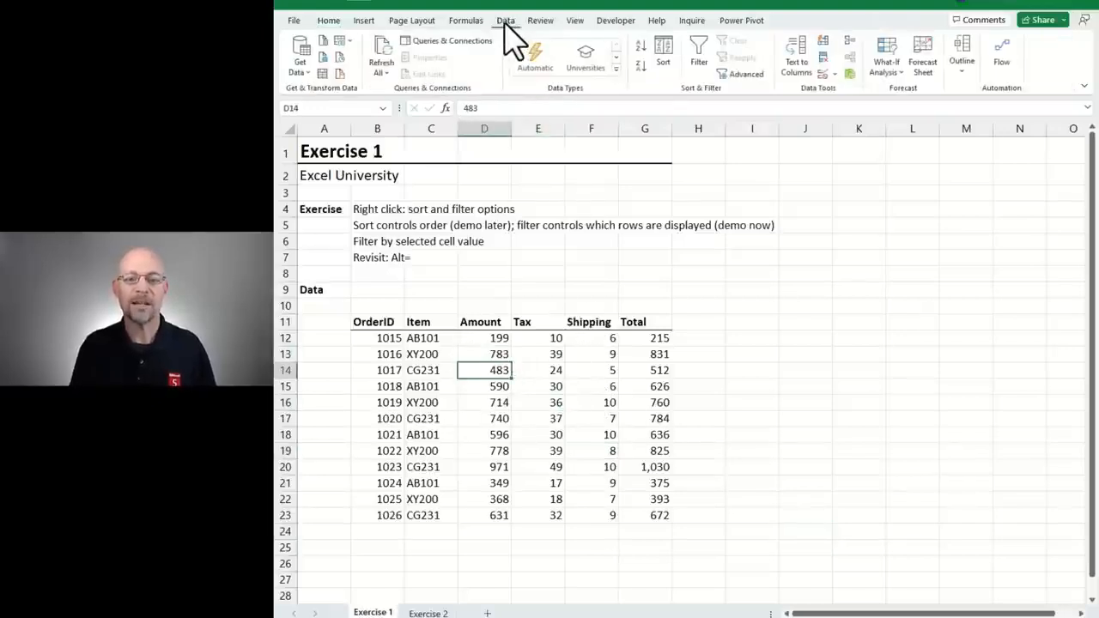
click(700, 55)
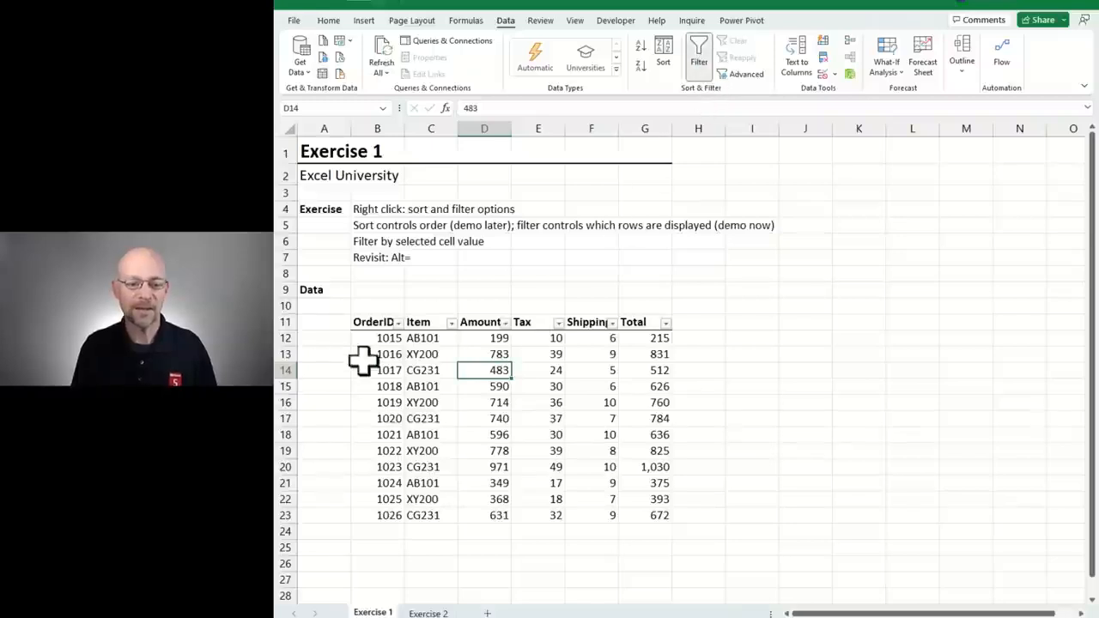
- Toggle the order table's filtering off and on again, leaving it on
click(703, 58)
click(703, 60)
click(703, 60)
click(703, 60)
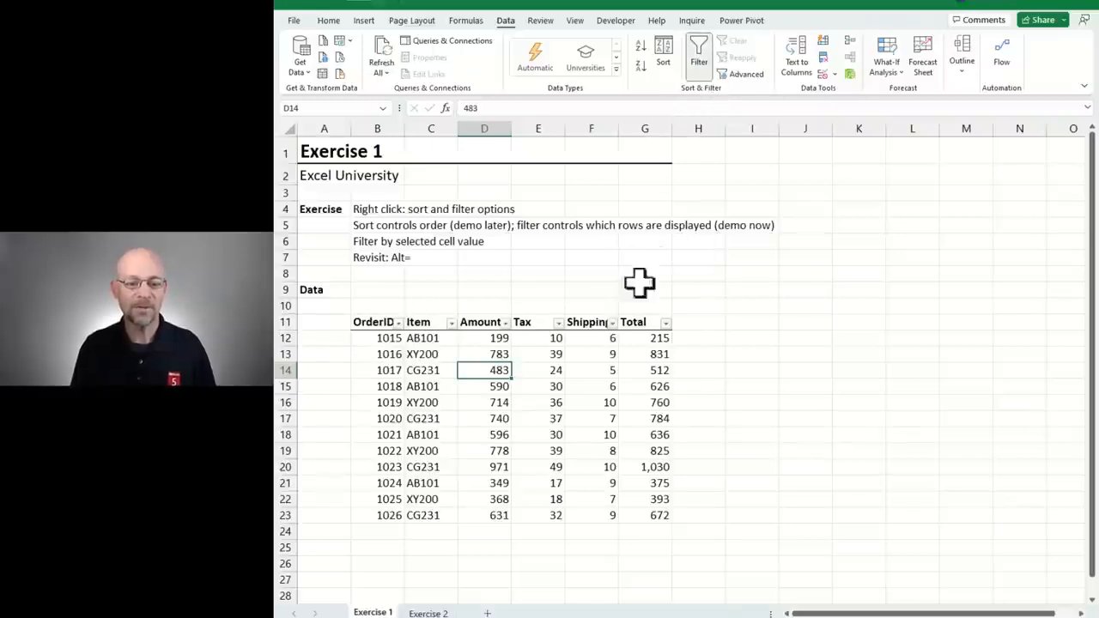
- Filter the Item column to show only AB101, and remove the filtering from the order table again
click(451, 323)
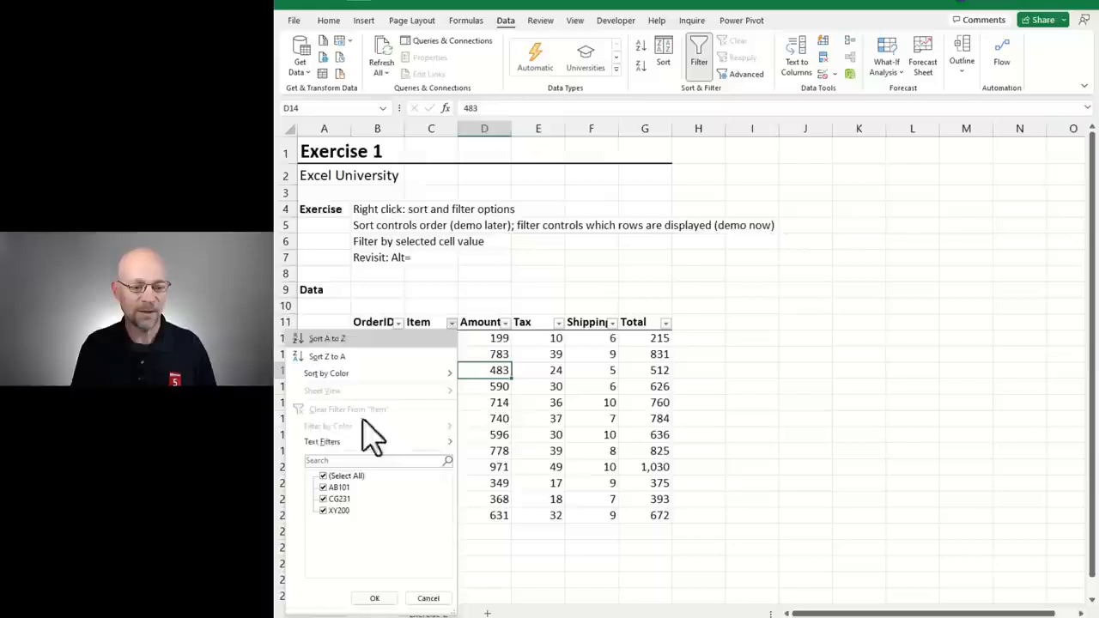
click(329, 477)
click(338, 486)
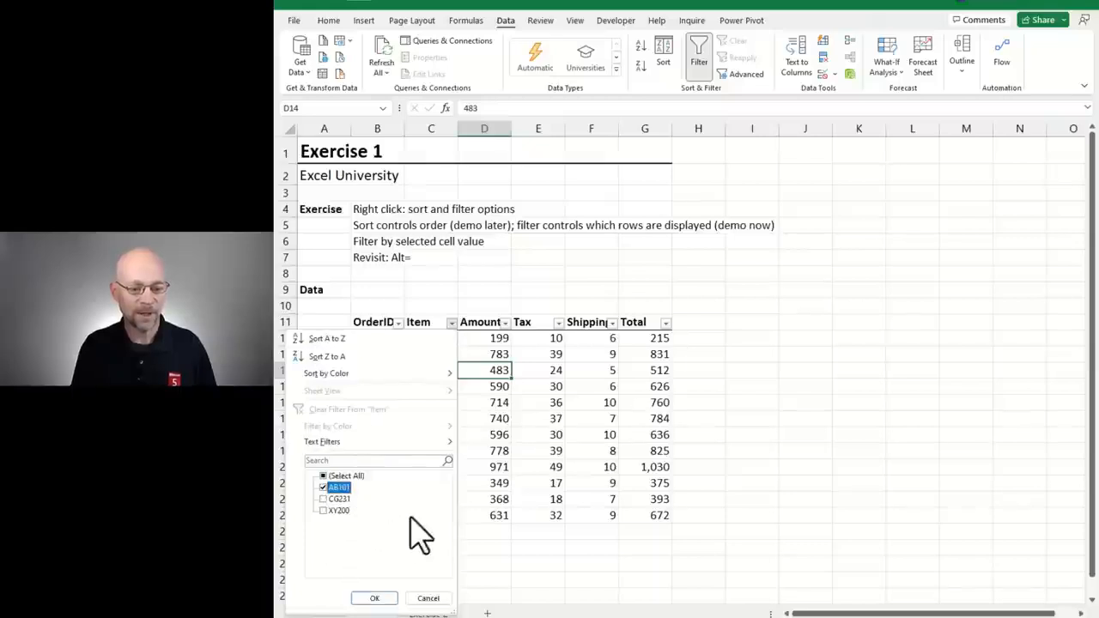
click(374, 598)
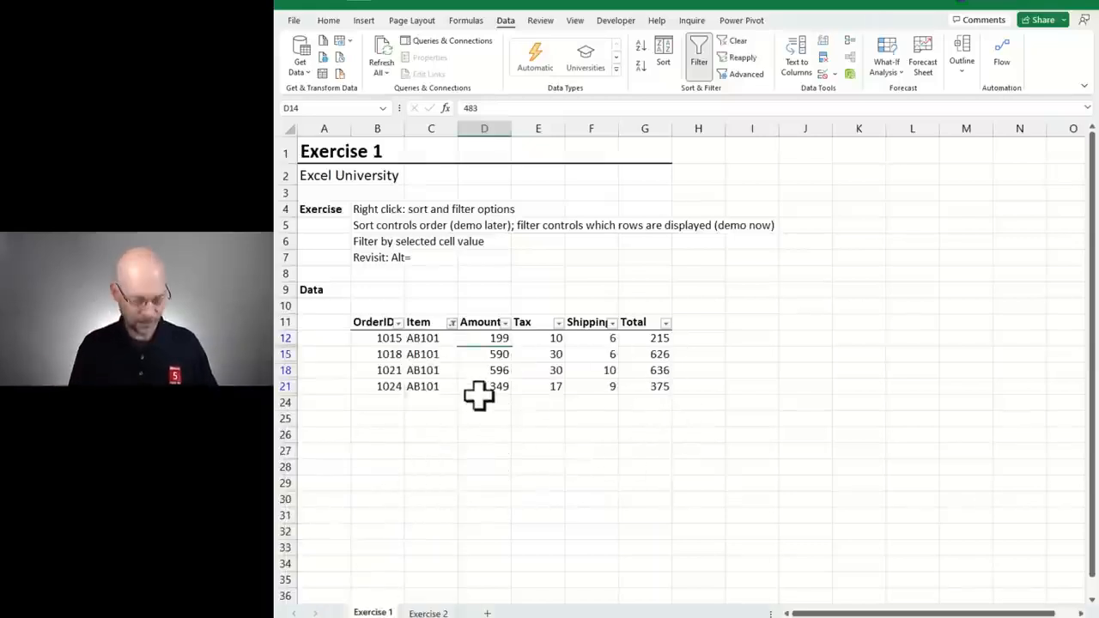
key(ctrl+z)
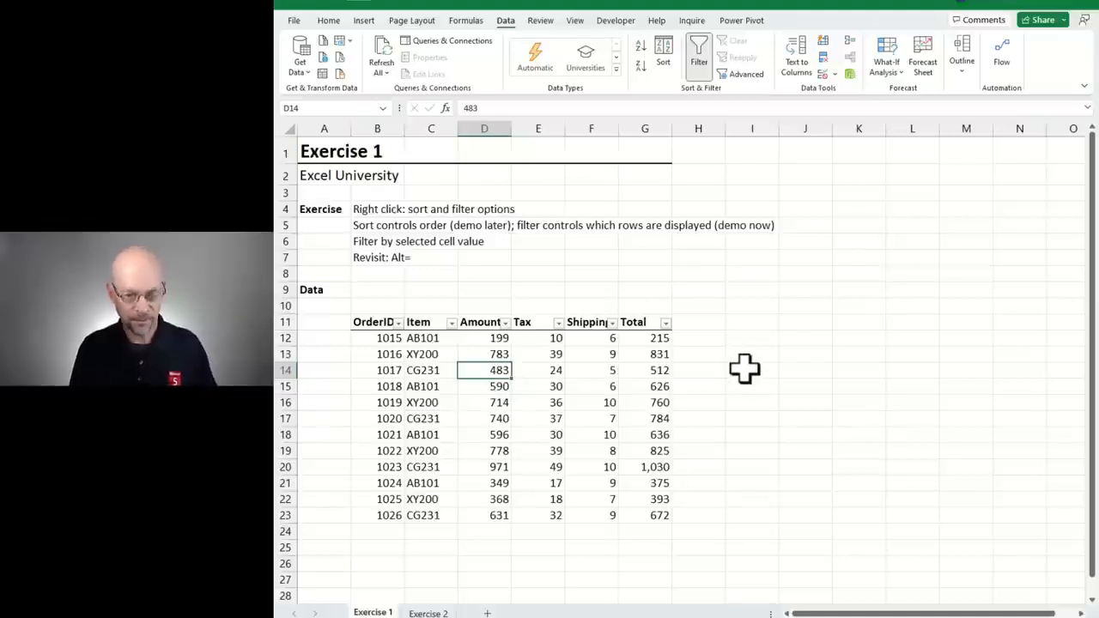
click(697, 47)
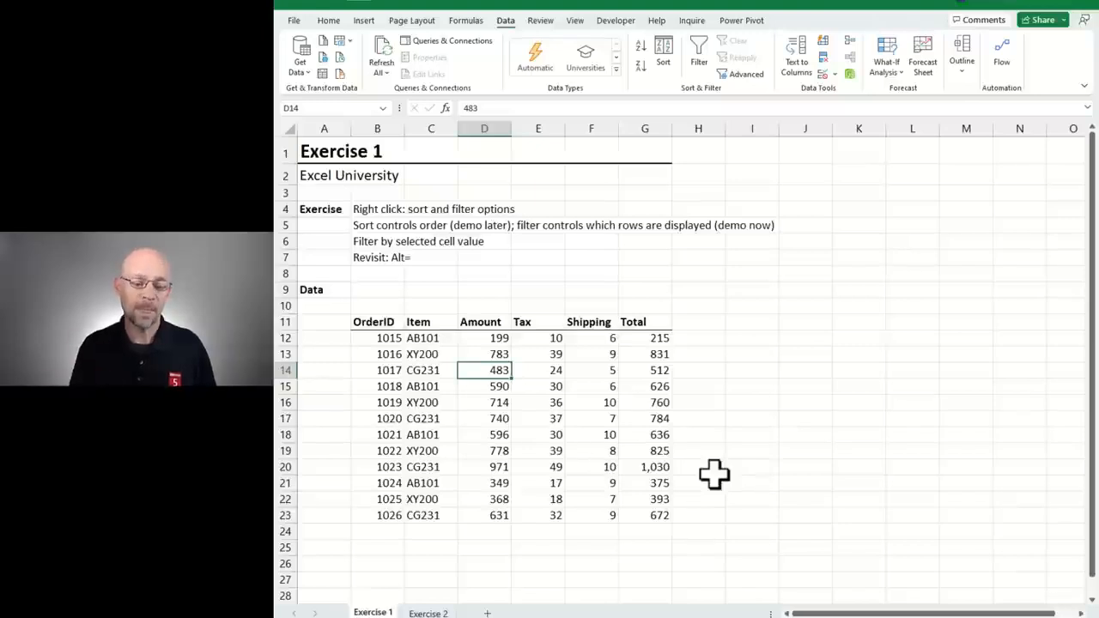
- Filter the order table by the selected cell's value AB101 in C15, and turn the filtering off again
click(426, 388)
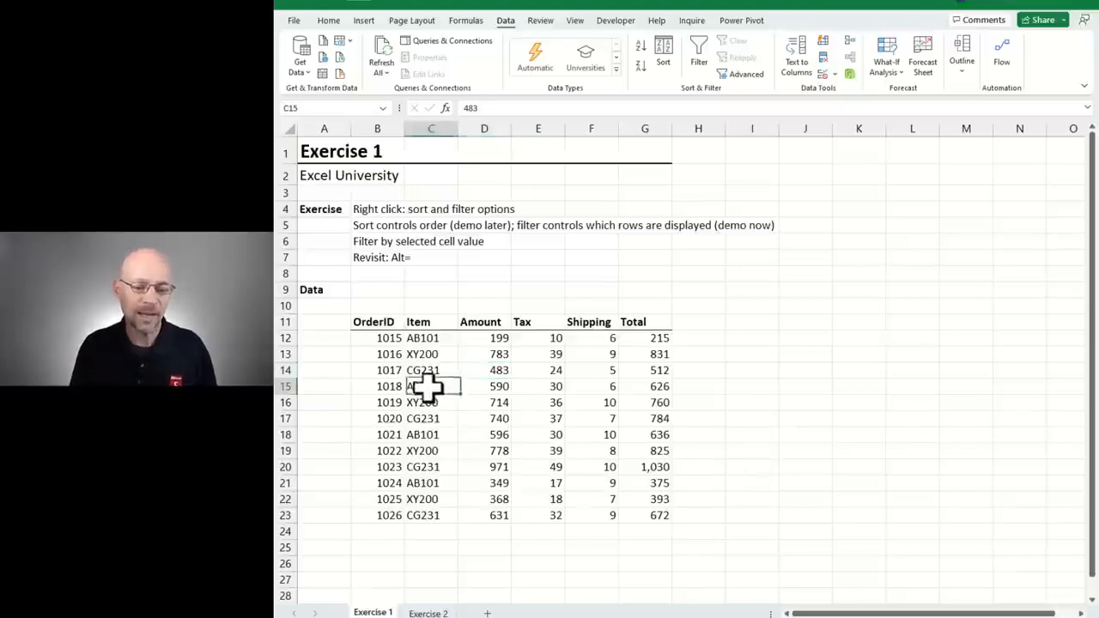
right_click(426, 388)
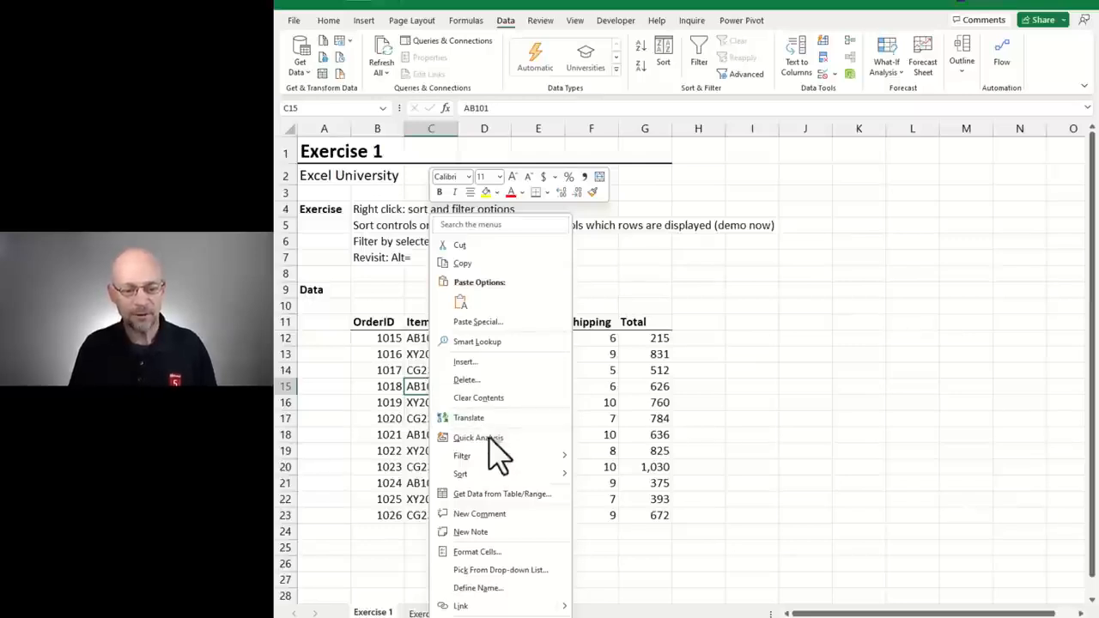
mouse_move(502, 458)
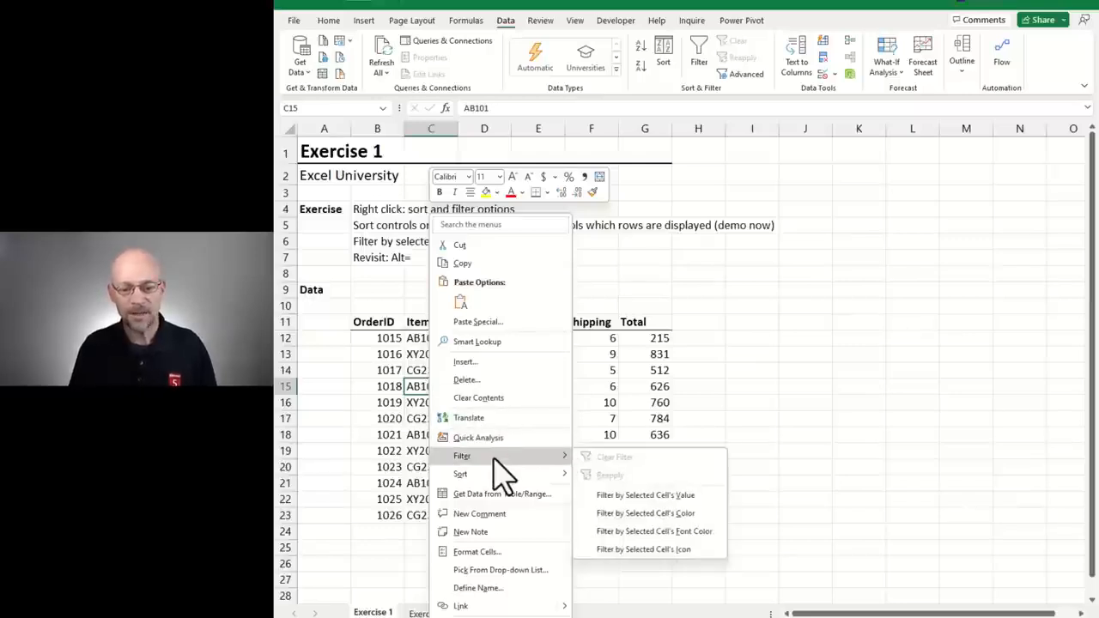
click(684, 496)
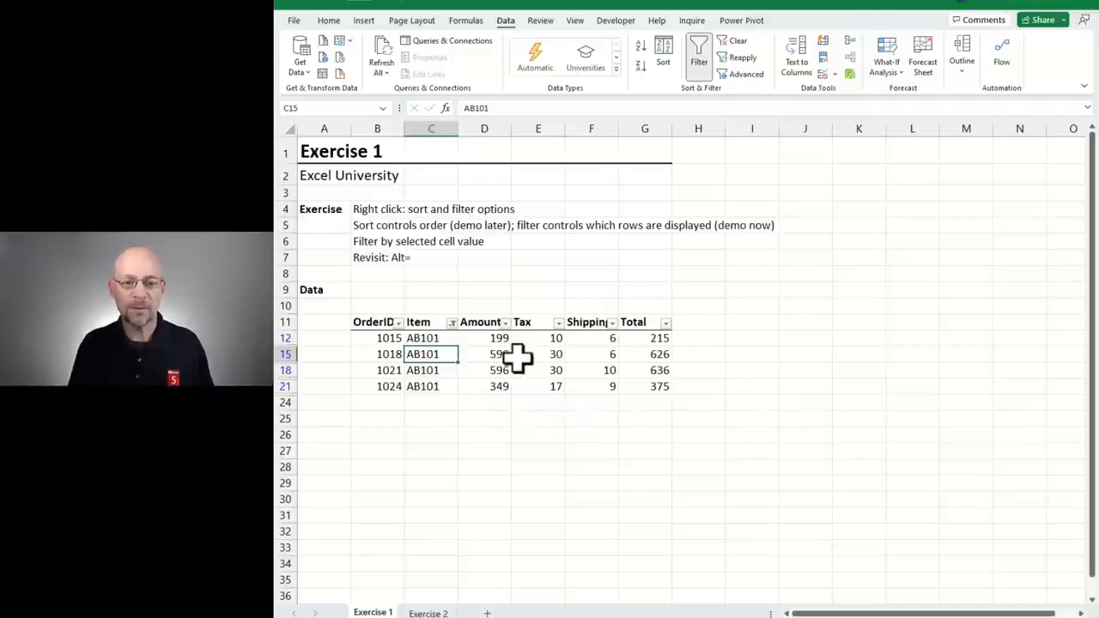
click(702, 56)
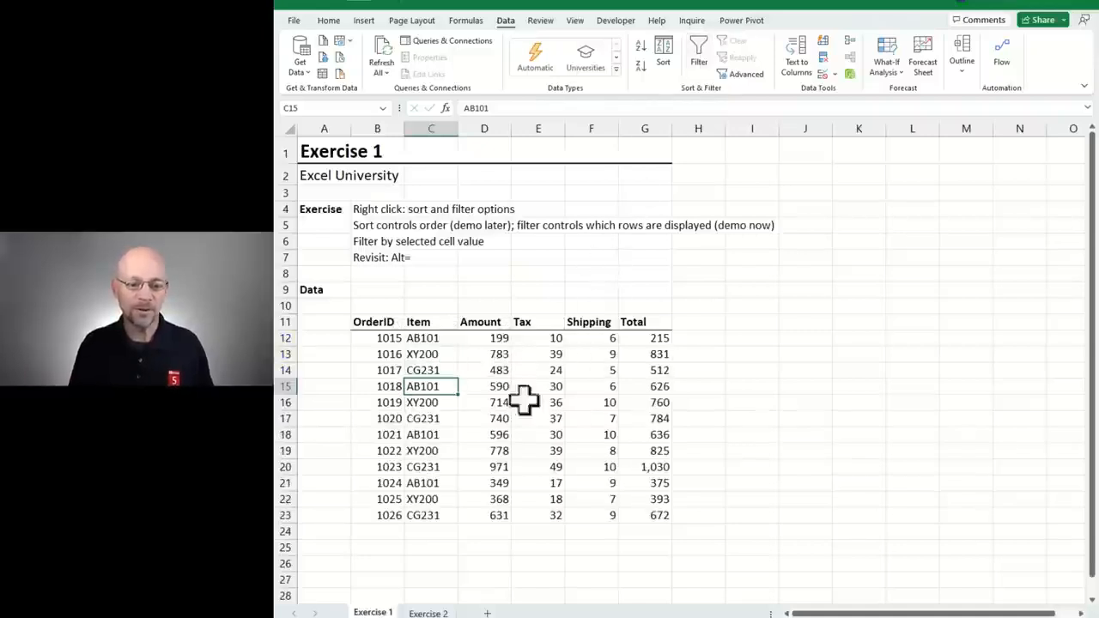
- AutoSum the Amount, Tax, Shipping and Total columns in D24:G24 and inspect the formula in D24
drag(490, 529, 656, 530)
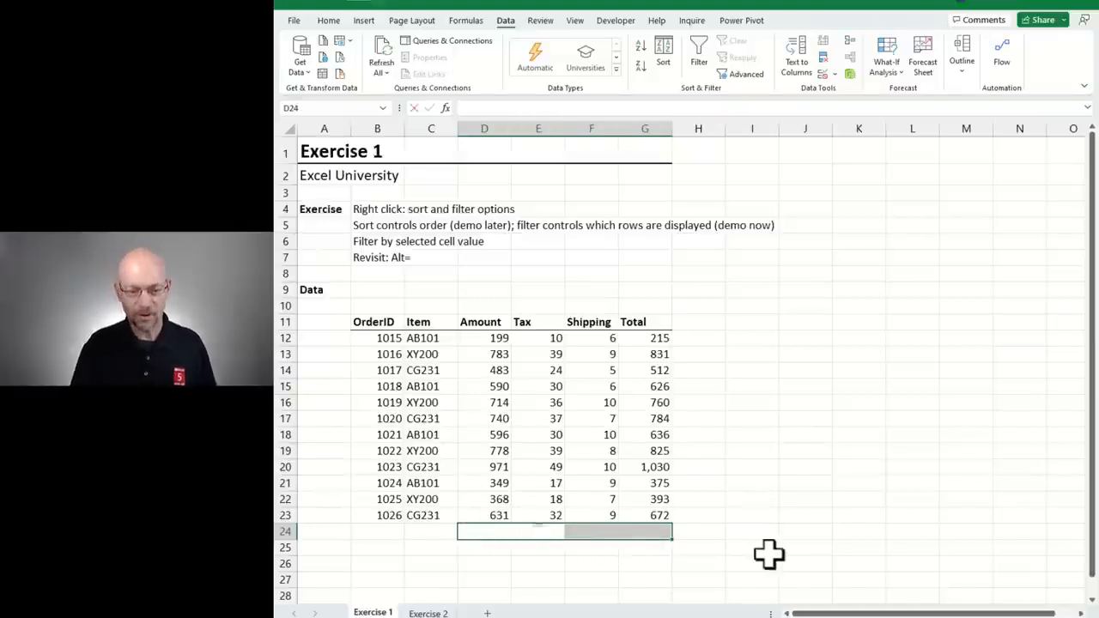
key(alt+equal)
click(491, 532)
double_click(490, 532)
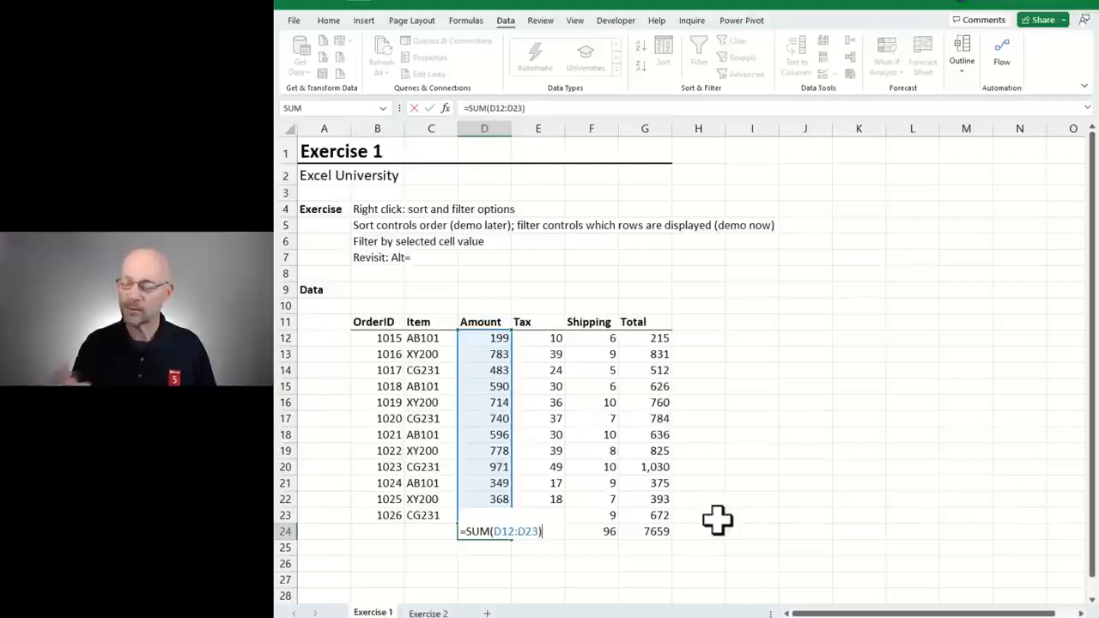
key(Escape)
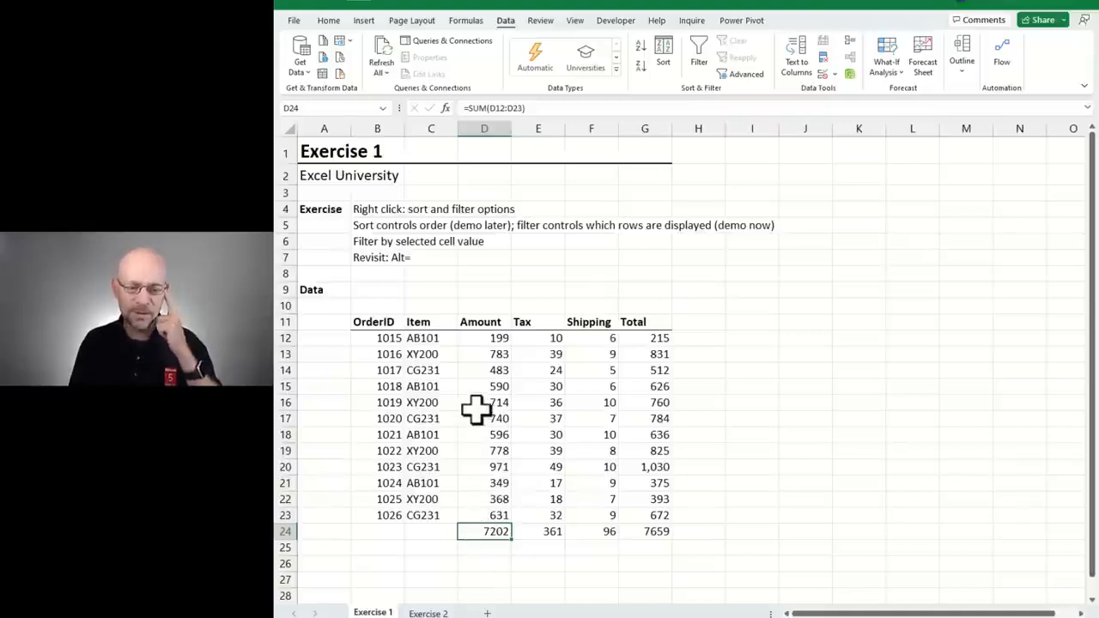
- Turn on filtering for the order table and limit the Item column to AB101 and blanks
click(429, 339)
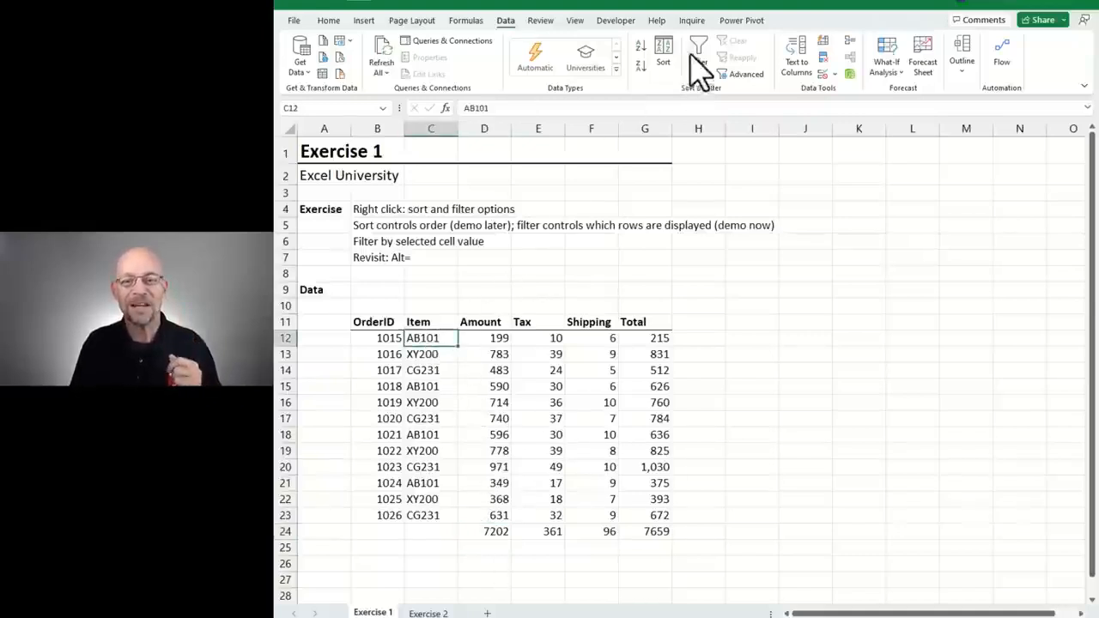
click(697, 54)
click(450, 323)
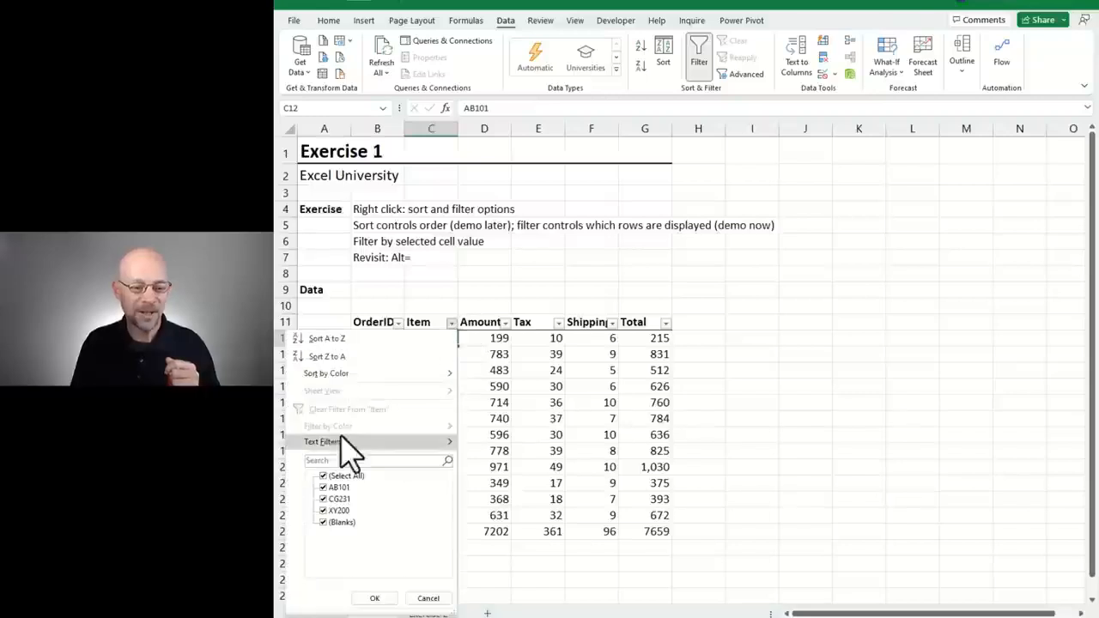
click(334, 499)
click(334, 509)
click(336, 521)
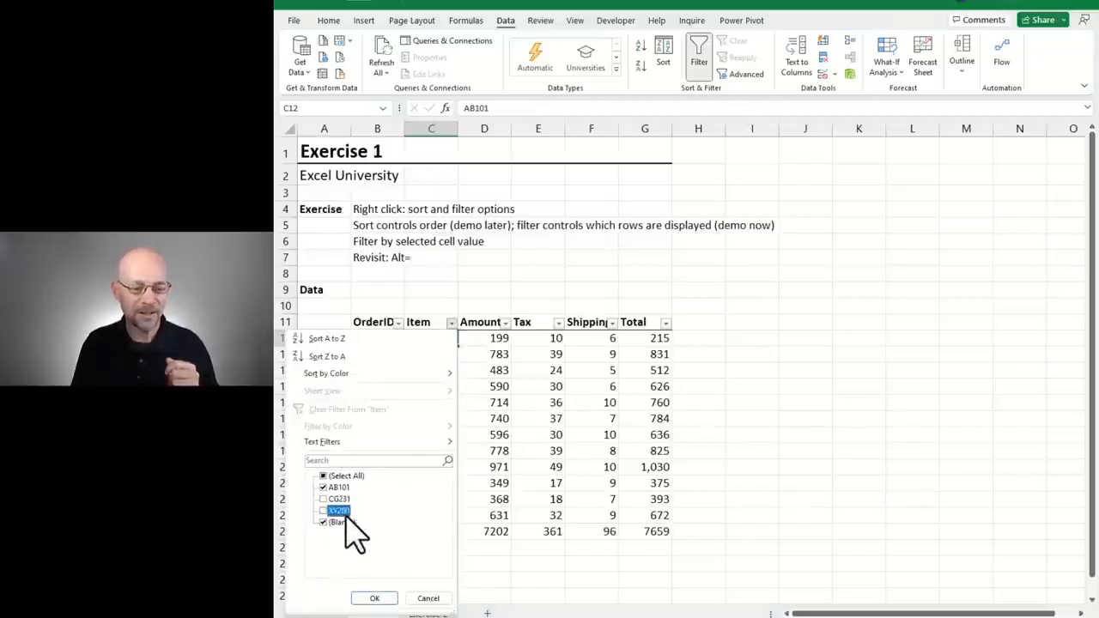
click(374, 598)
- Examine the range that the Amount total's formula in D24 covers while the rows are filtered
click(490, 401)
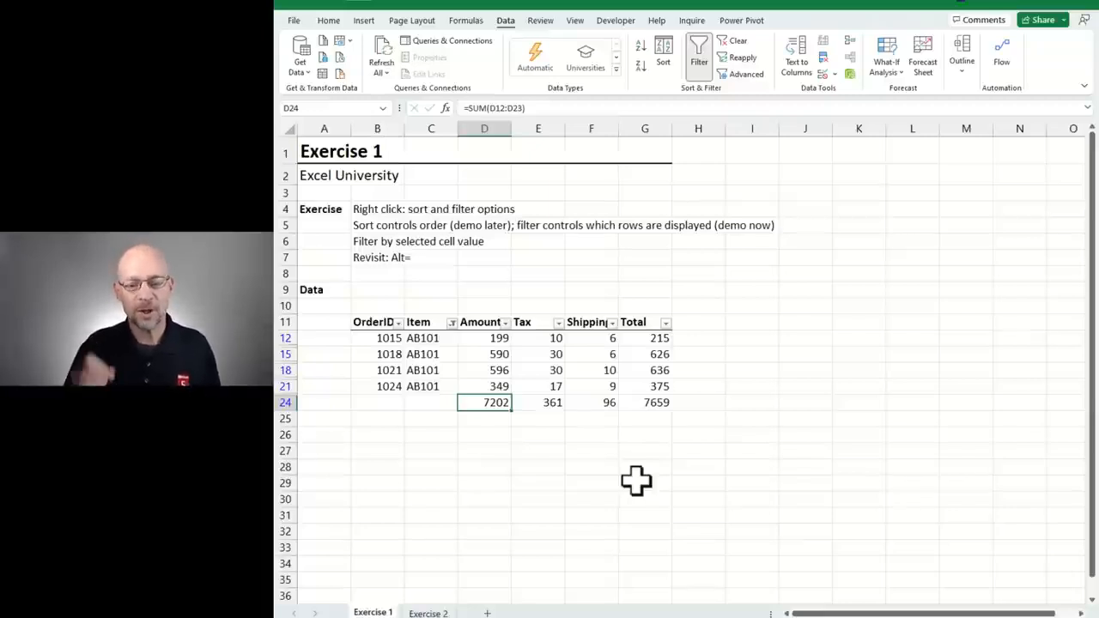
key(F2)
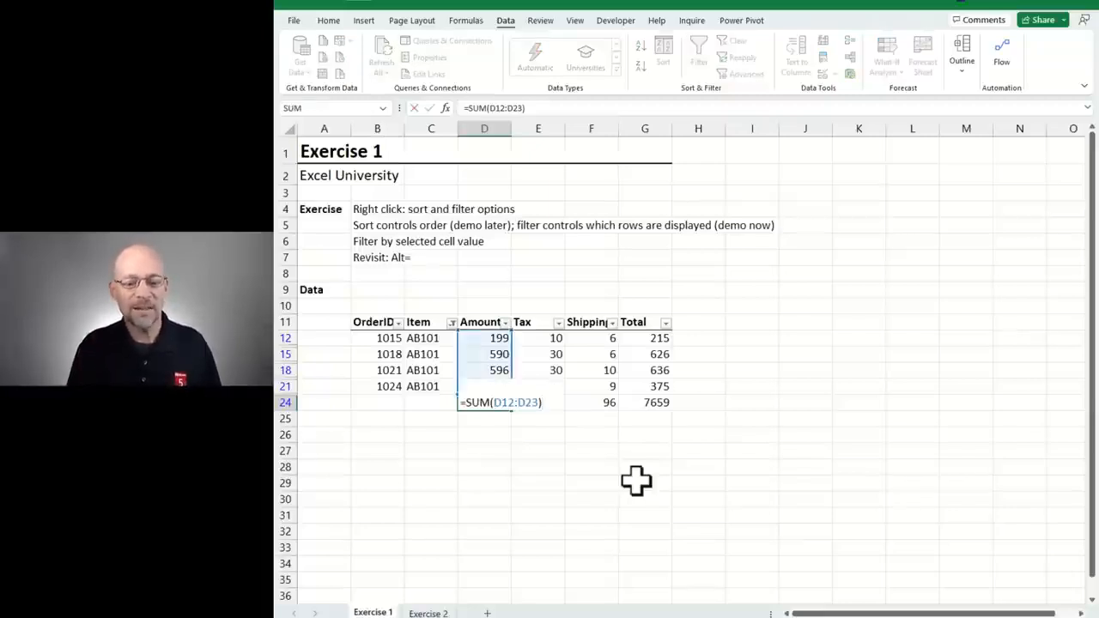
key(ctrl+Return)
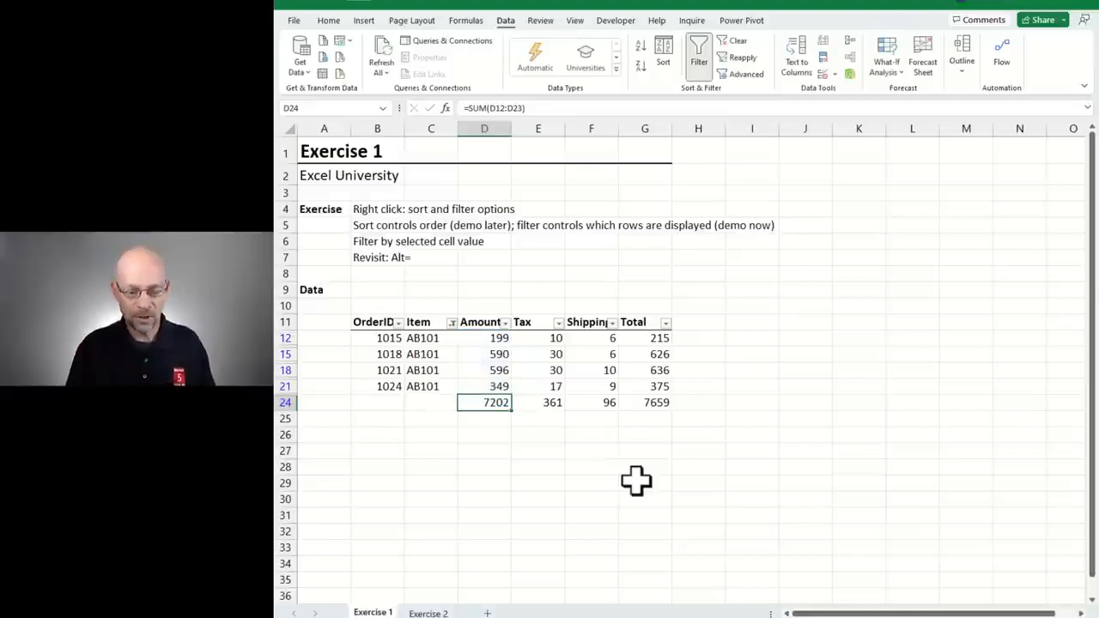
- Turn off filtering and delete the totals in D24:G24
key(ctrl+shift+Right)
key(ctrl+shift+l)
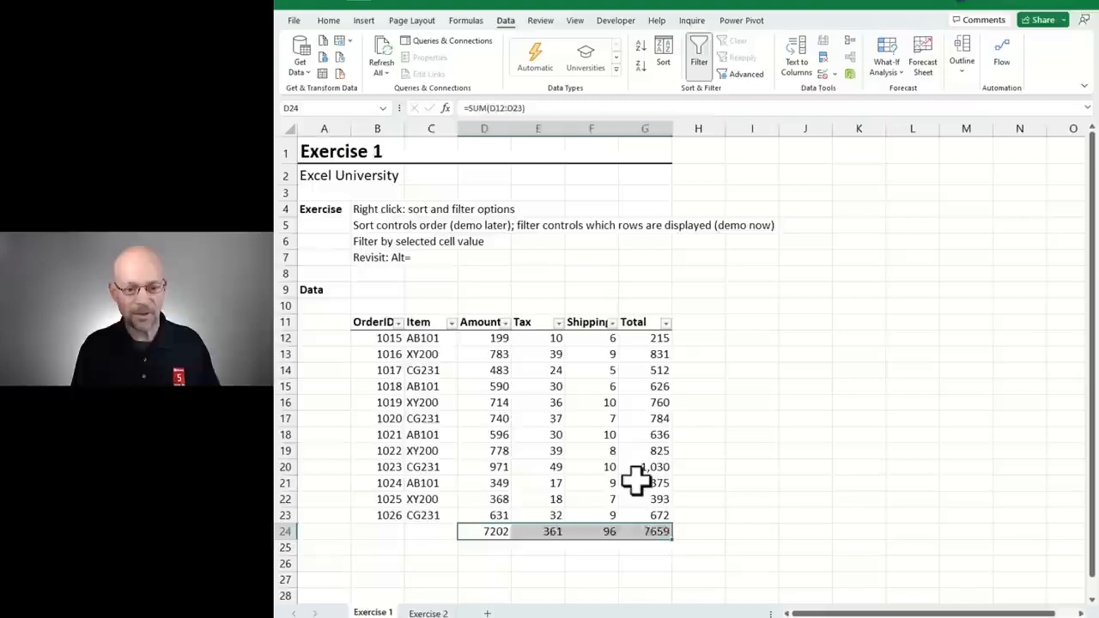
key(Delete)
click(711, 466)
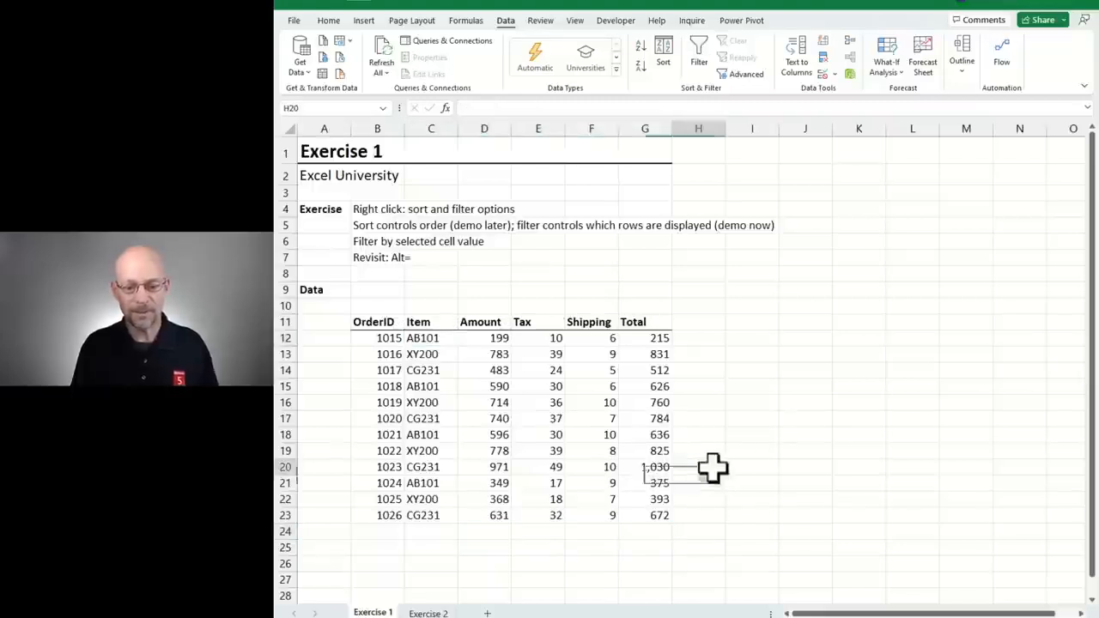
- Filter the unfiltered order table by the selected cell's value, using AB101 in C15
click(508, 354)
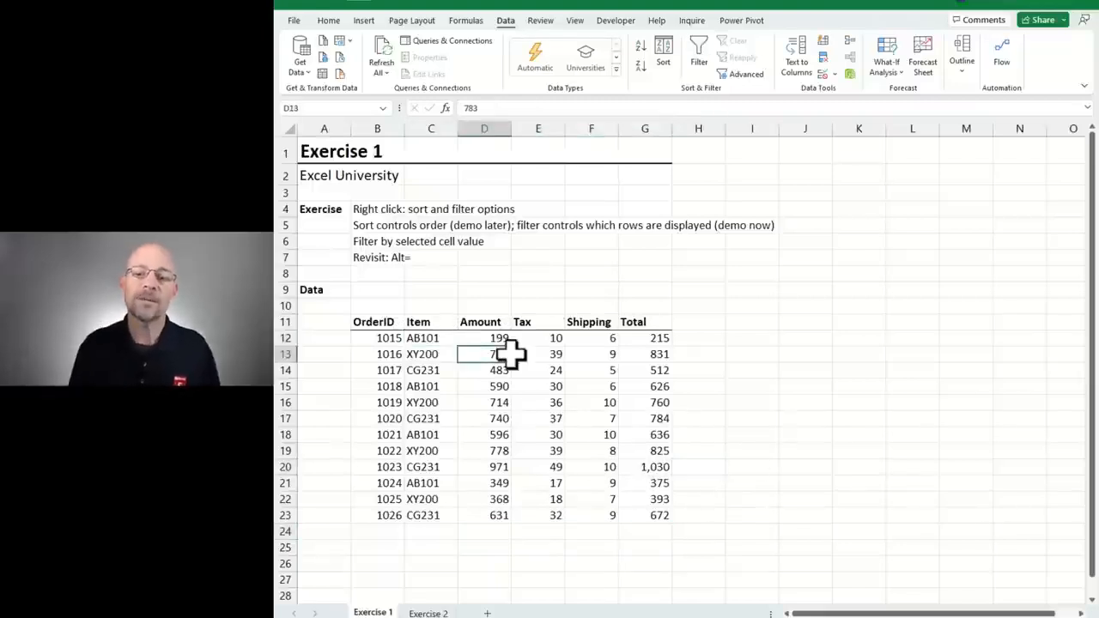
right_click(423, 388)
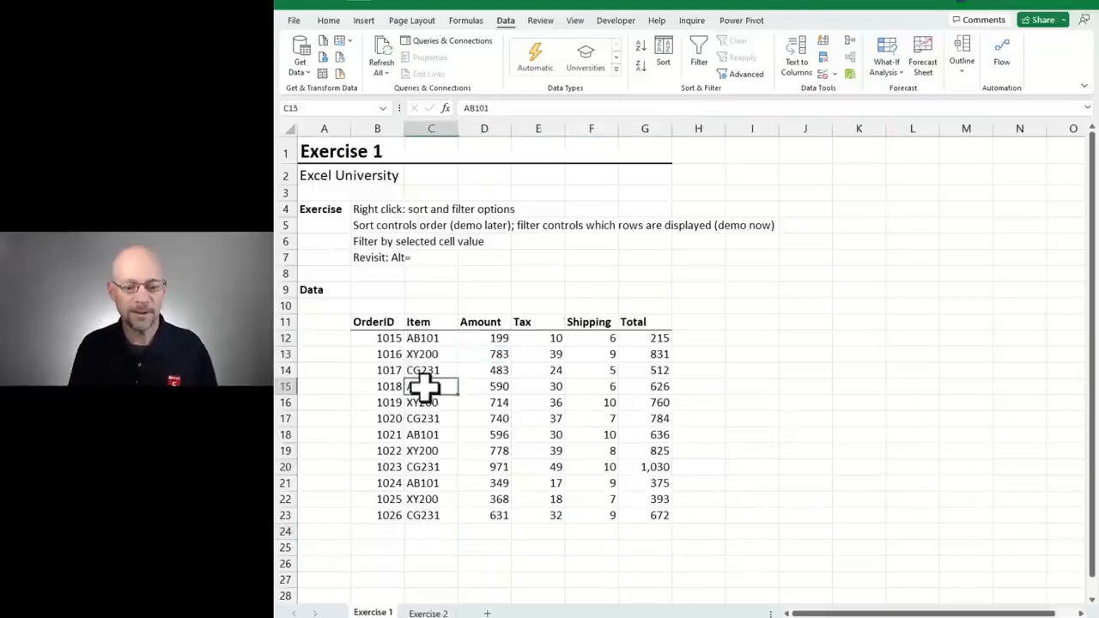
mouse_move(515, 456)
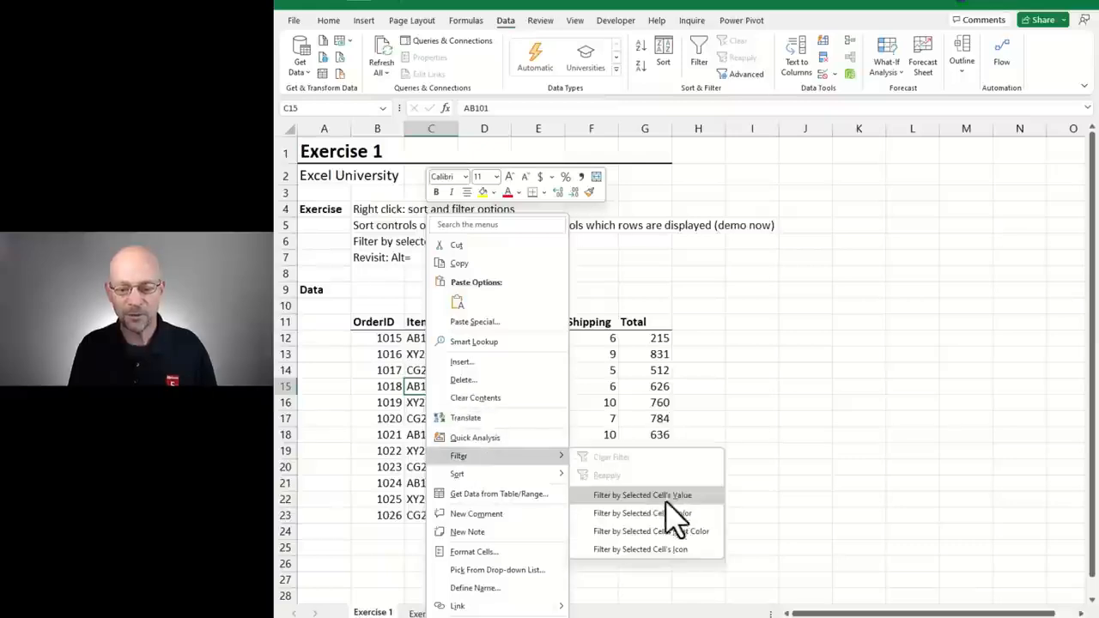
click(697, 496)
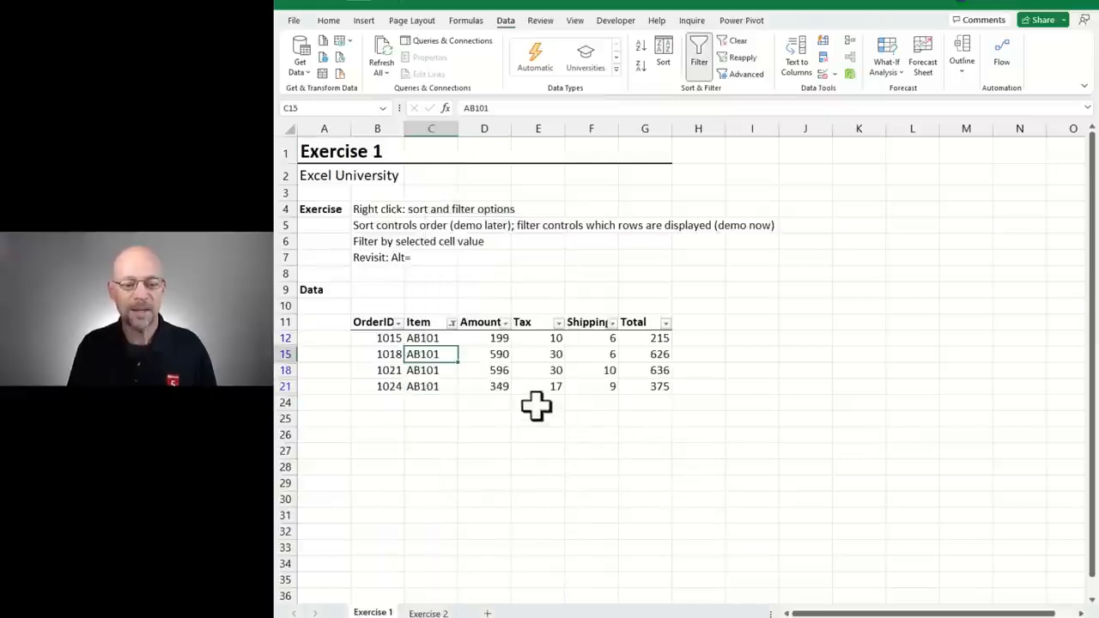
- AutoSum the filtered Amount, Tax, Shipping and Total columns into D24:G24
click(483, 397)
drag(485, 398, 675, 420)
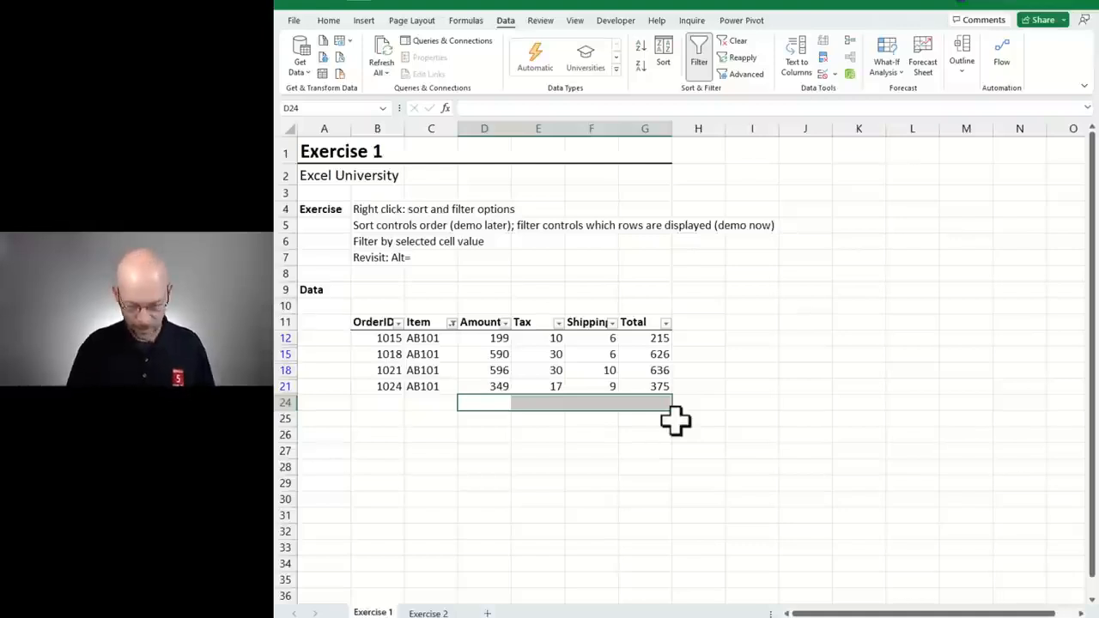
key(alt+equal)
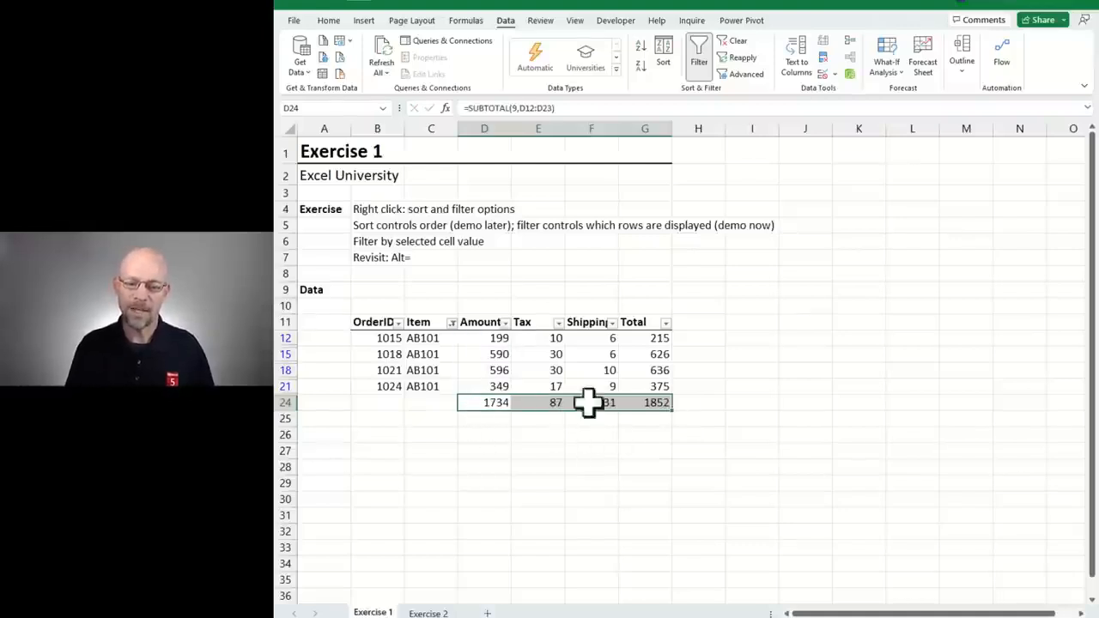
- Examine the function and range used by the filtered Amount total in D24
click(489, 404)
key(F2)
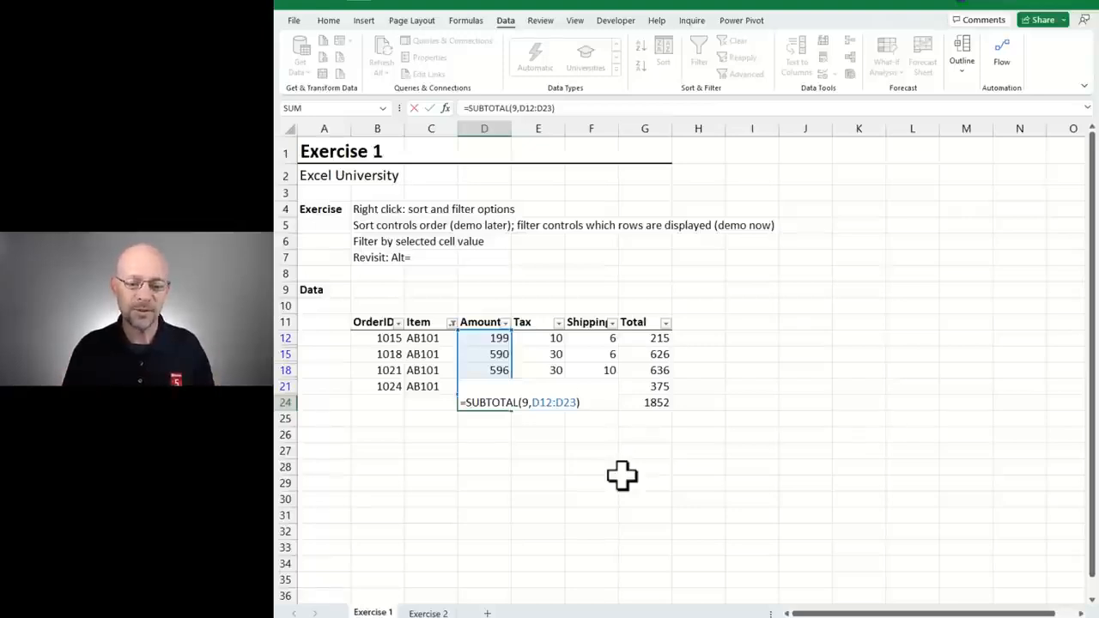
key(ctrl+Return)
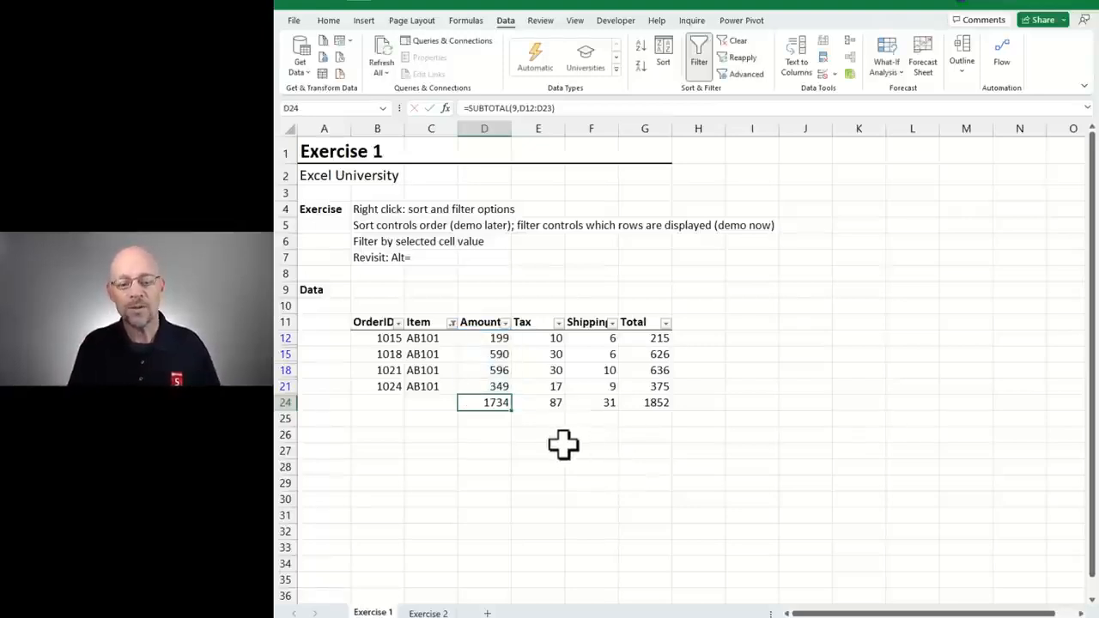
double_click(506, 403)
key(Escape)
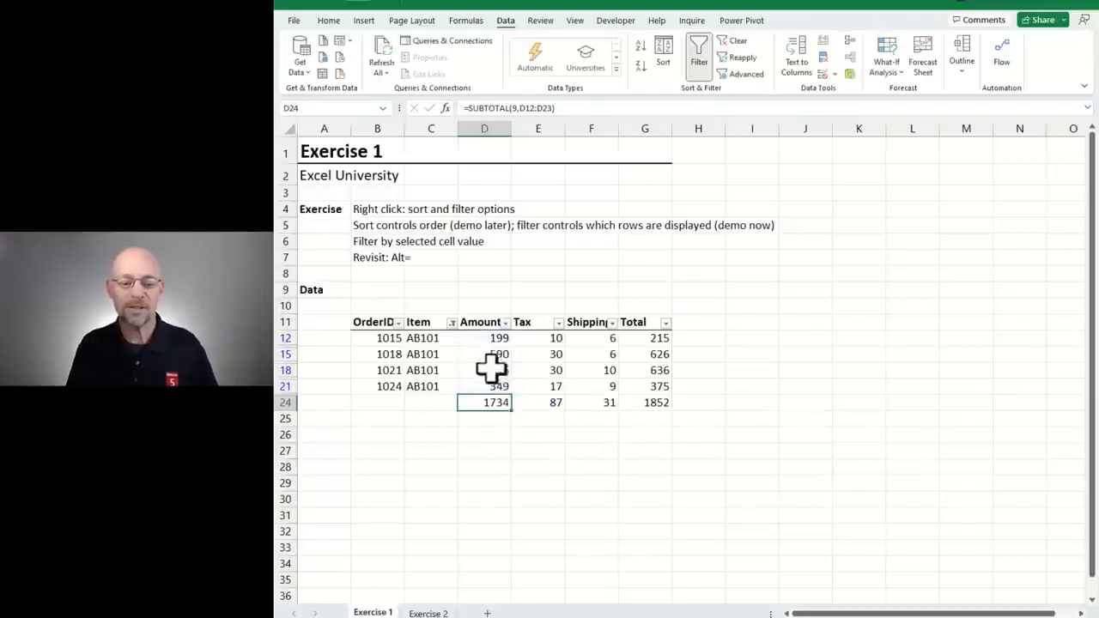
- Add CG231 to the items shown by the Item column filter
click(452, 323)
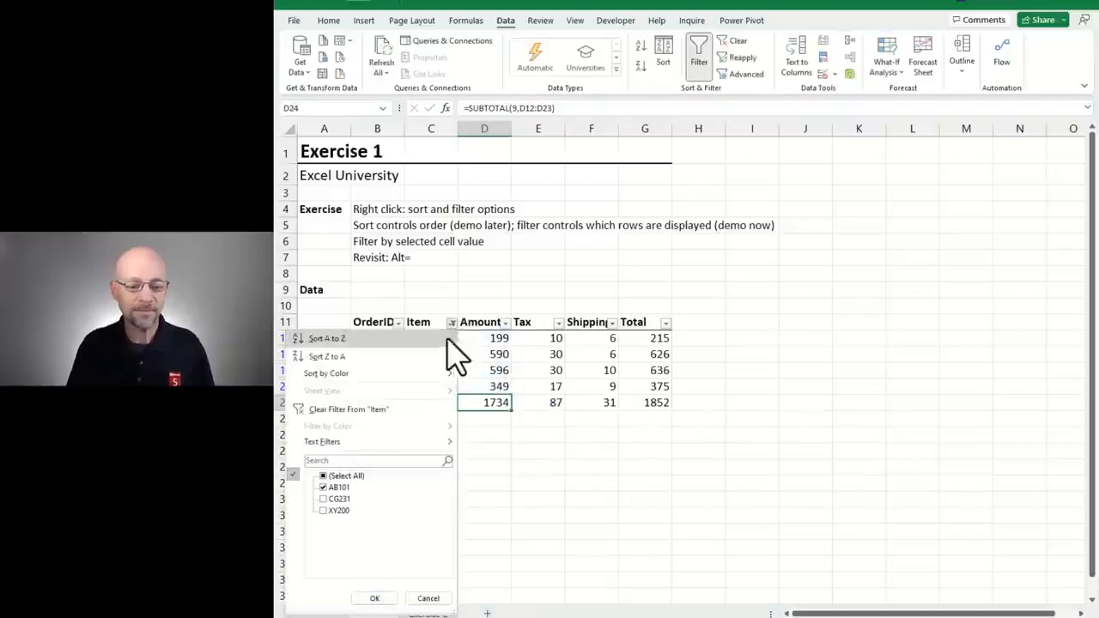
click(334, 499)
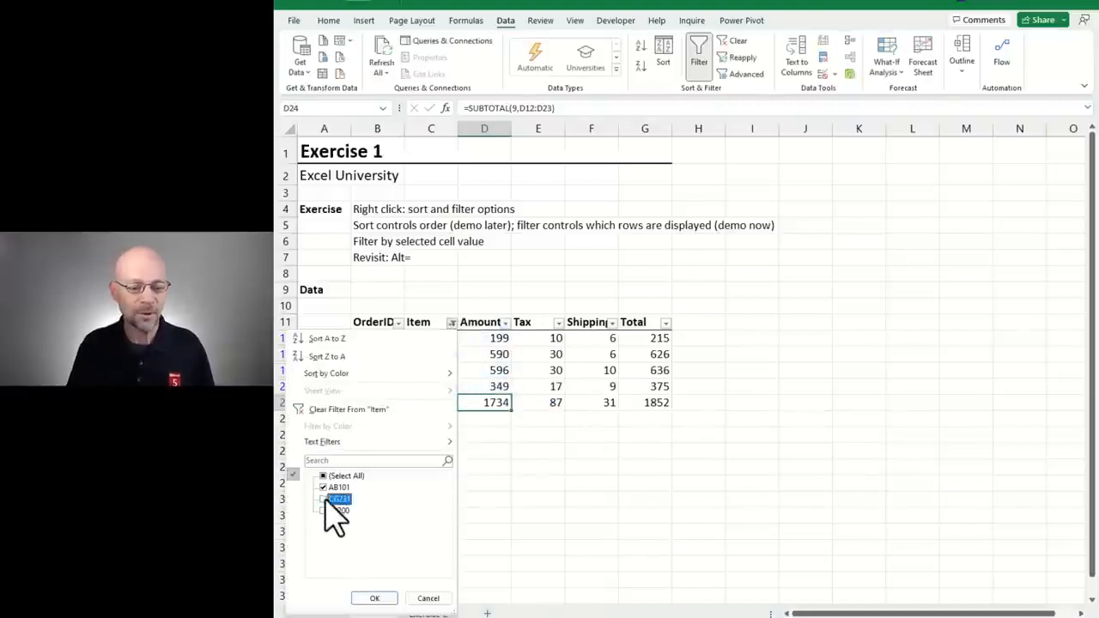
click(374, 597)
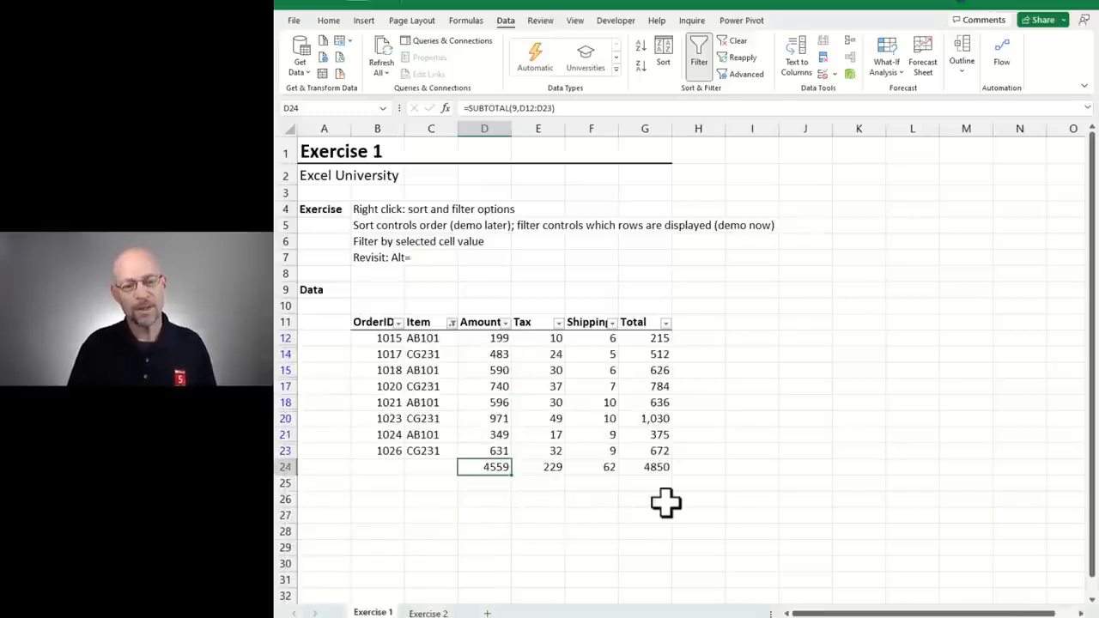
- On the Exercise 2 sheet, filter the order table by the selected cell's color, using yellow cell C13
key(ctrl+Page_Down)
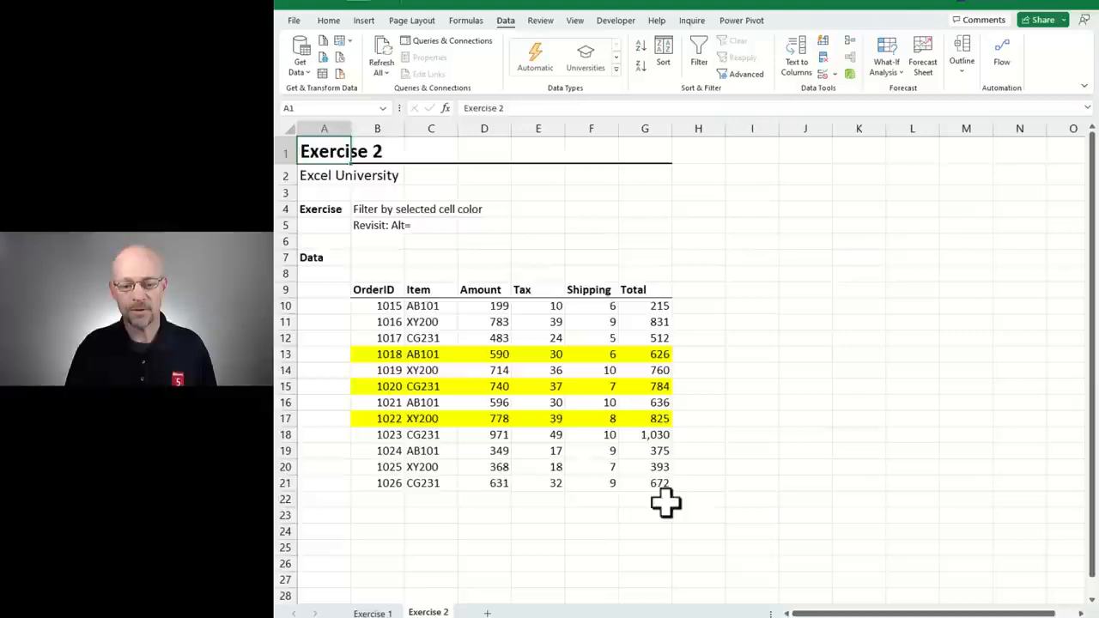
click(484, 500)
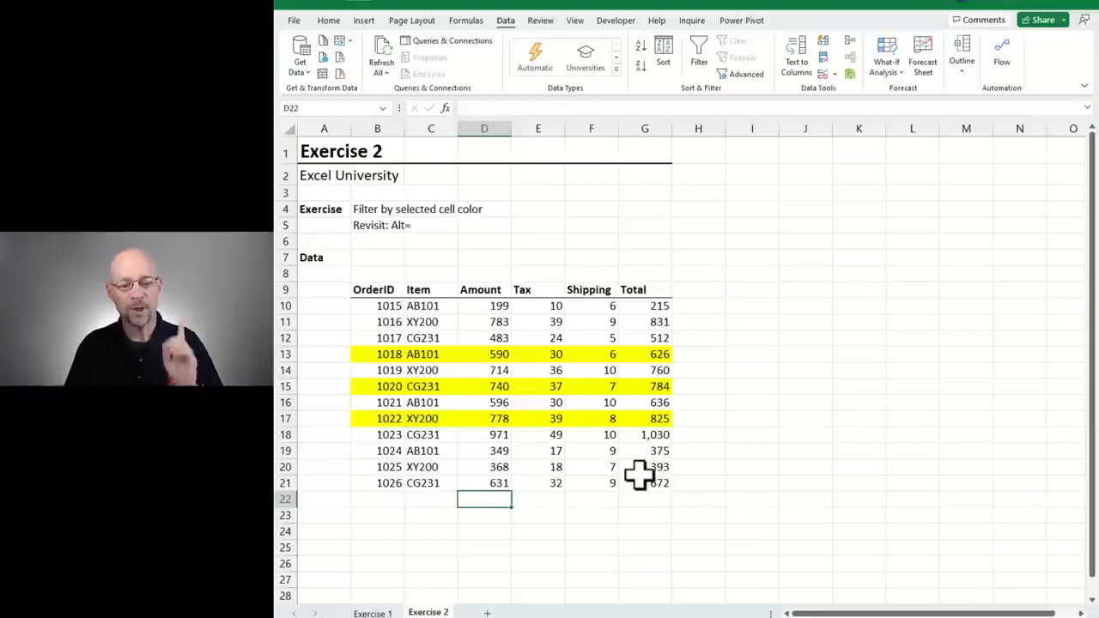
right_click(440, 355)
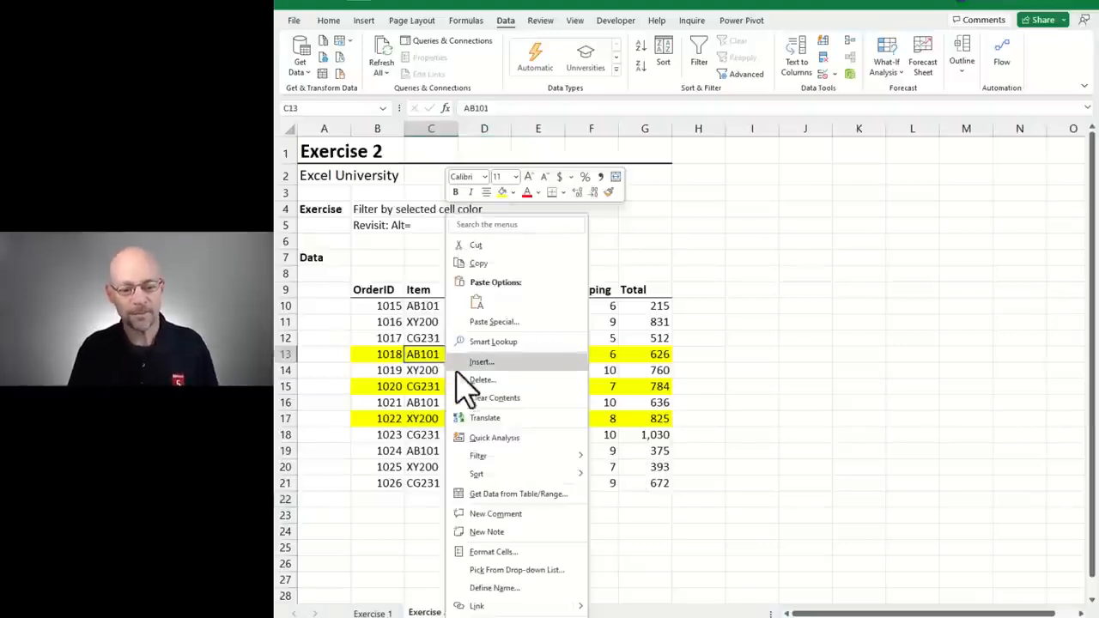
mouse_move(510, 457)
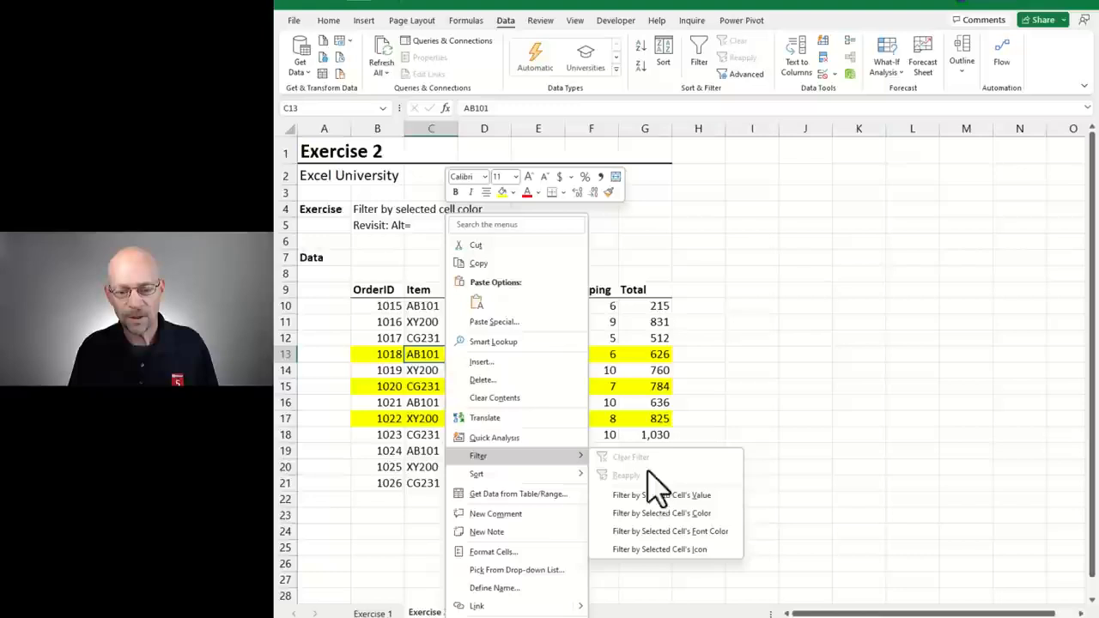
click(713, 514)
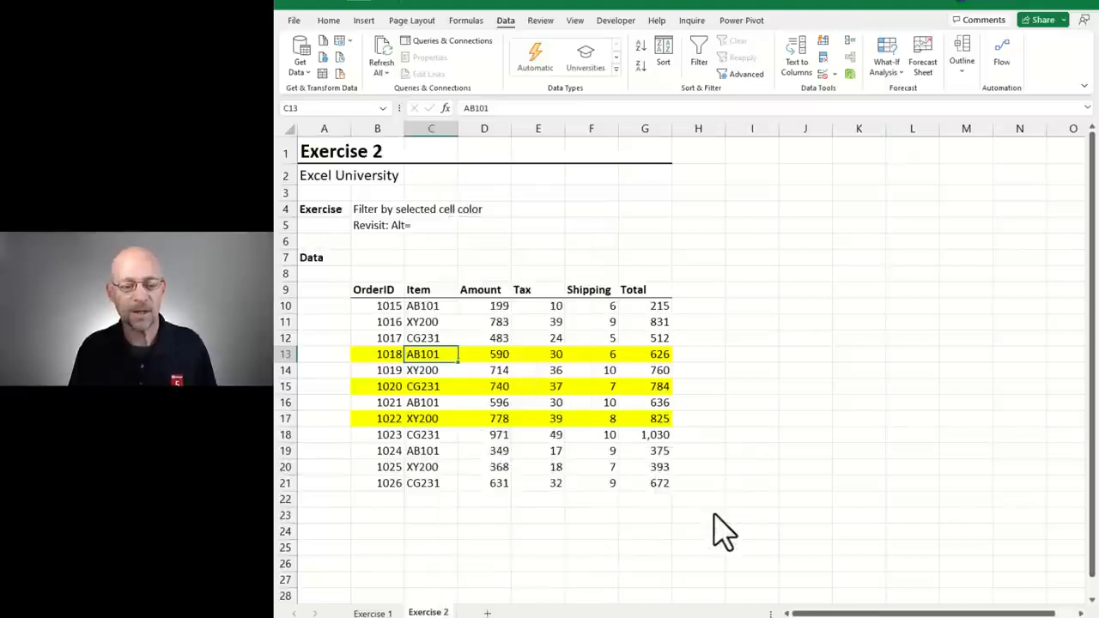
- AutoSum the color-filtered Amount, Tax, Shipping and Total columns into D22:G22
drag(494, 355, 630, 358)
key(alt+equal)
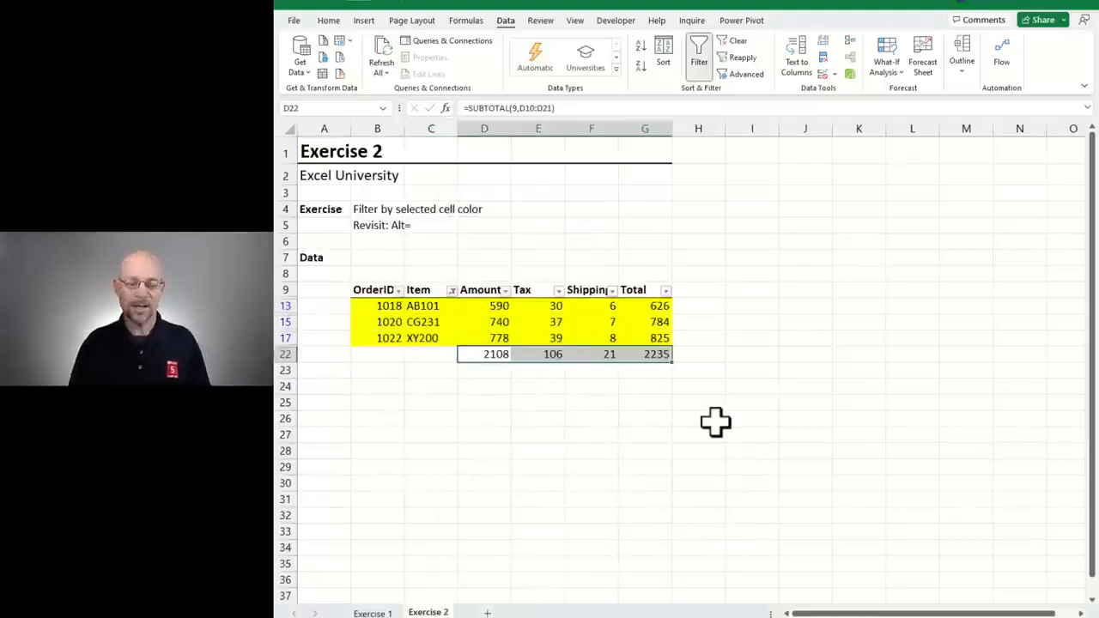
key(Up)
key(Down)
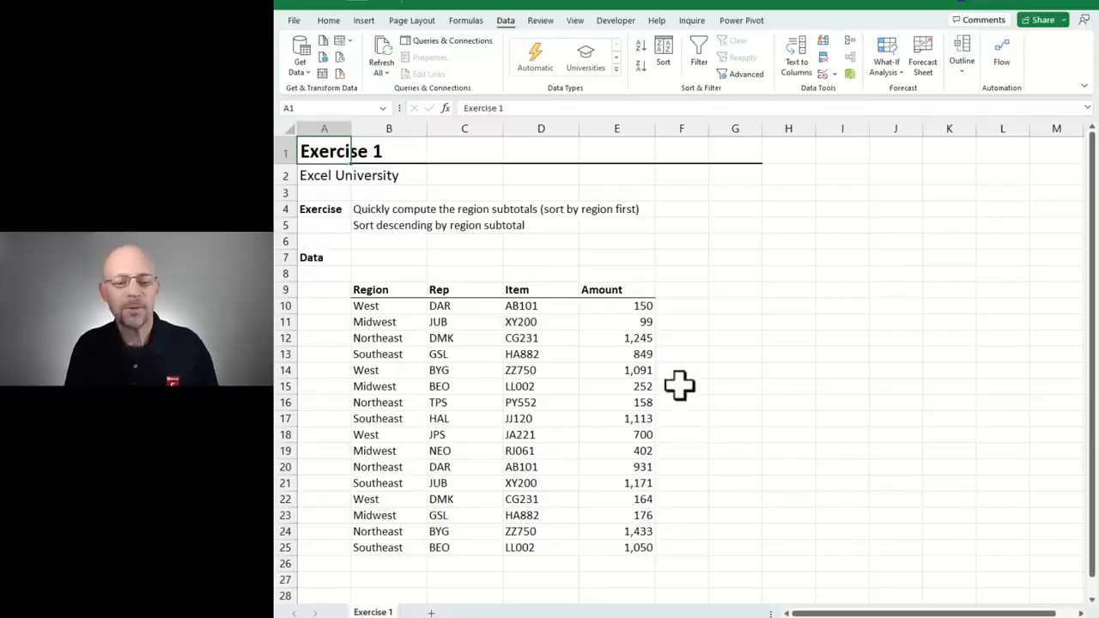
- Review the Region, Rep and Item entries in the unsorted sales table
click(453, 307)
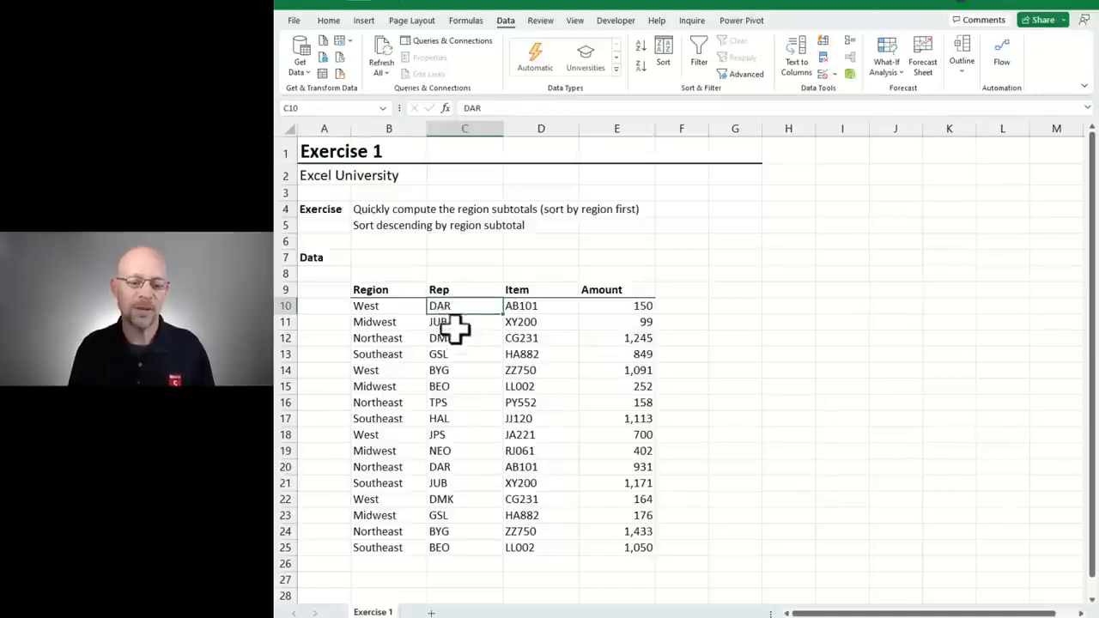
click(459, 355)
click(459, 387)
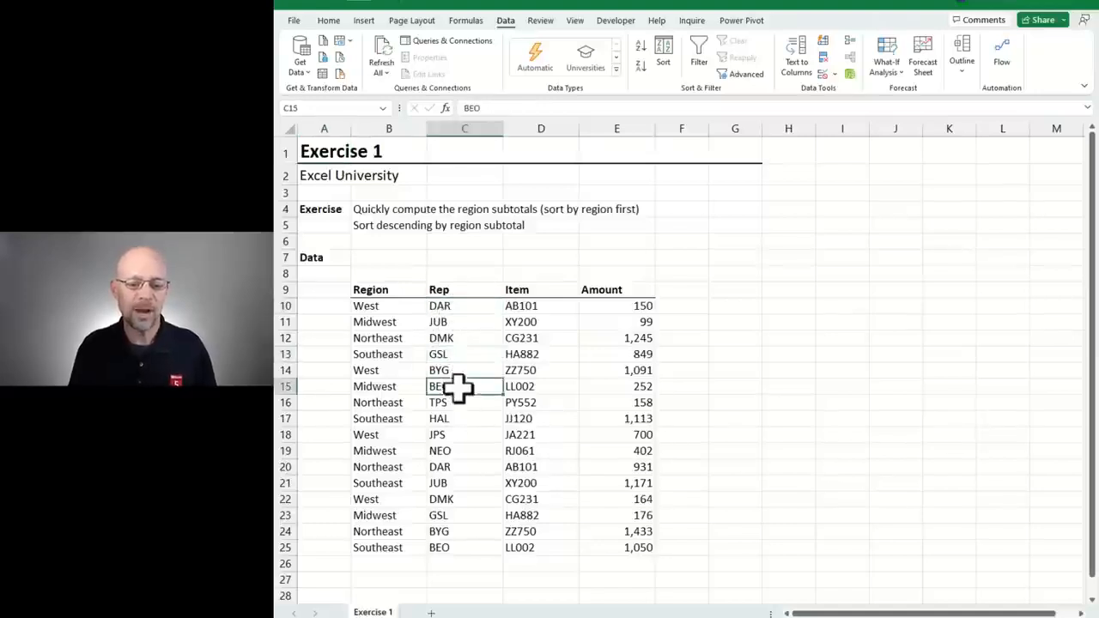
click(397, 322)
click(386, 355)
click(535, 322)
click(537, 385)
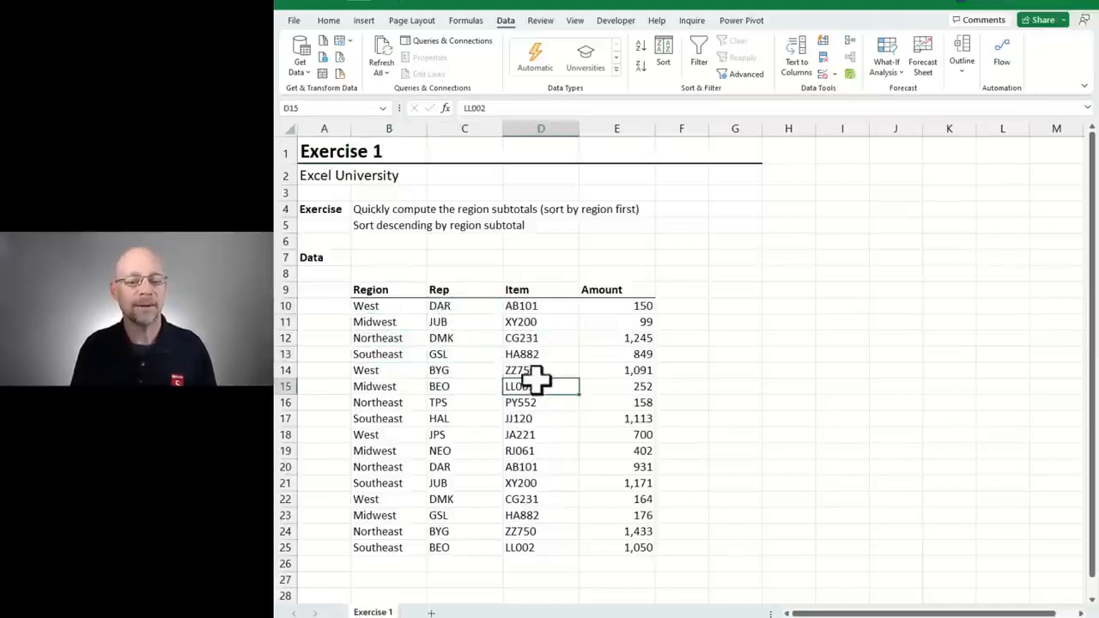
- Filter the sales table by the rep value DMK in C12 and AutoSum the filtered Amount column in E26
right_click(470, 338)
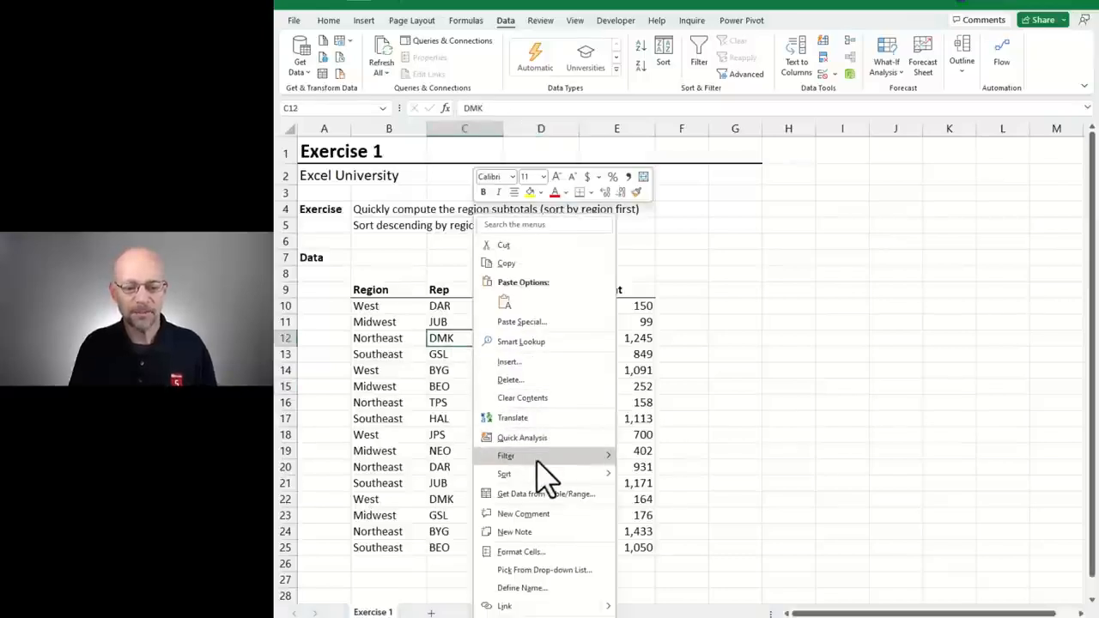
mouse_move(536, 460)
click(691, 495)
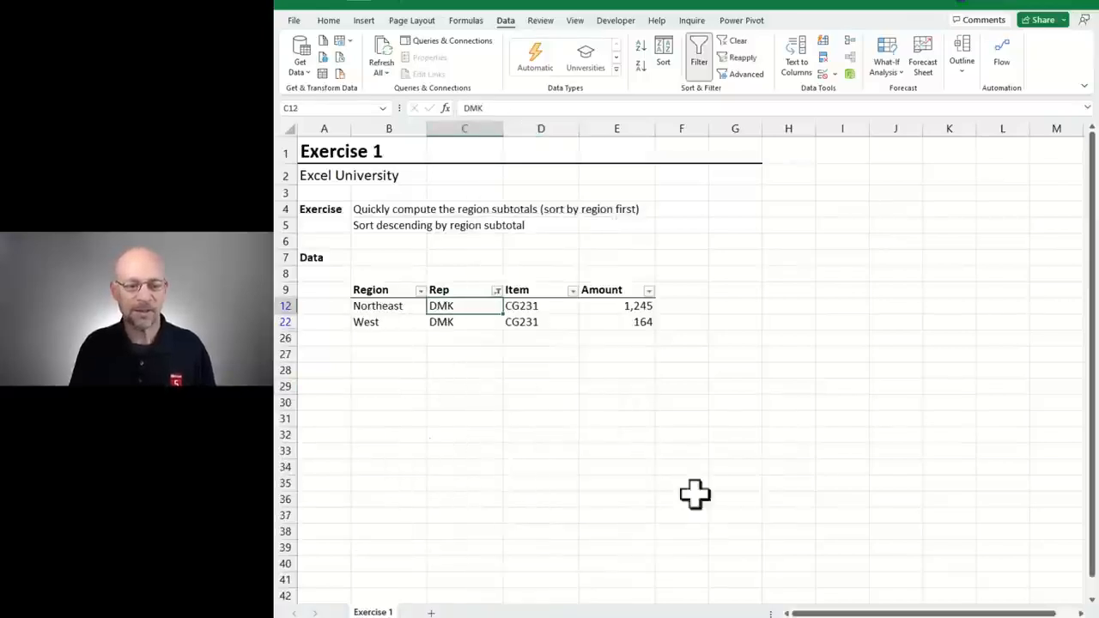
click(616, 338)
key(alt+equal)
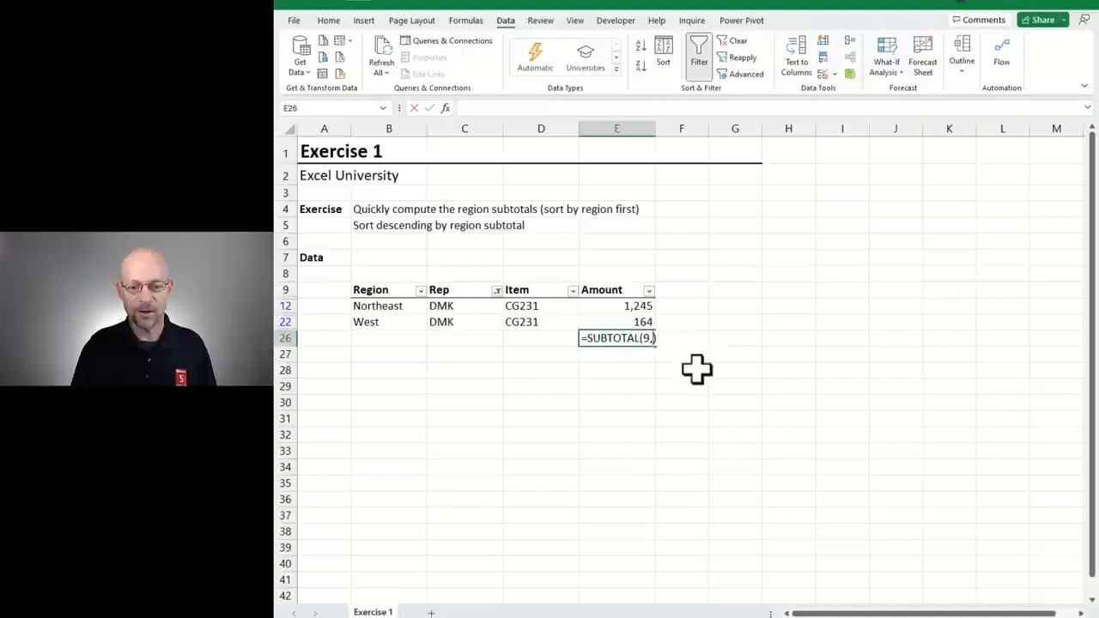
key(Return)
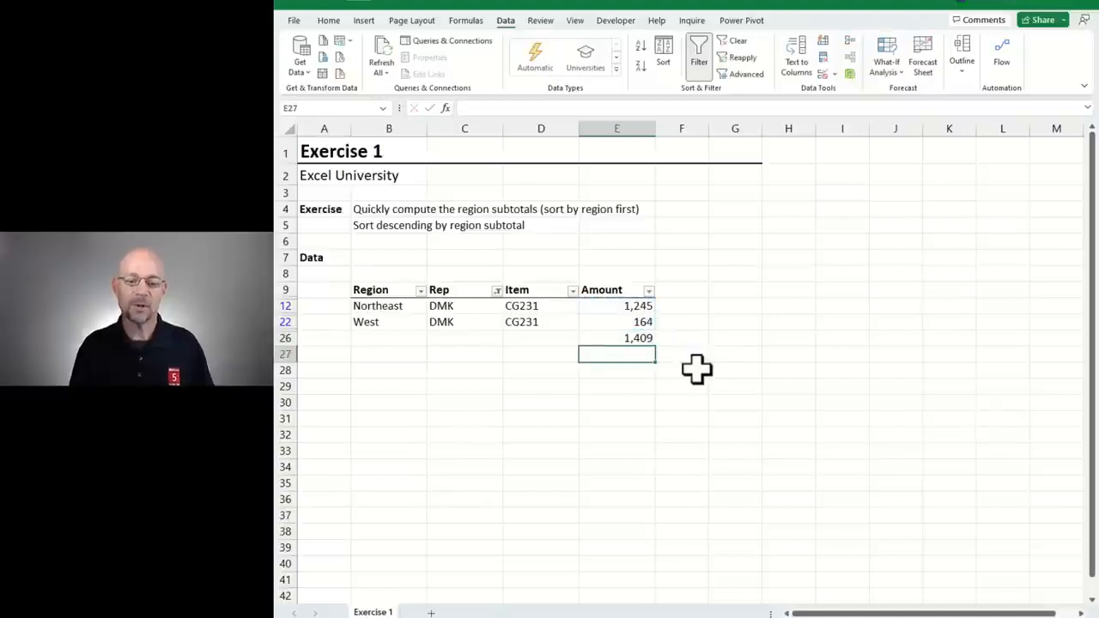
- Undo the Amount subtotal in E26 and the filter on rep DMK
key(Up)
key(ctrl+z)
key(ctrl+z)
key(ctrl+z)
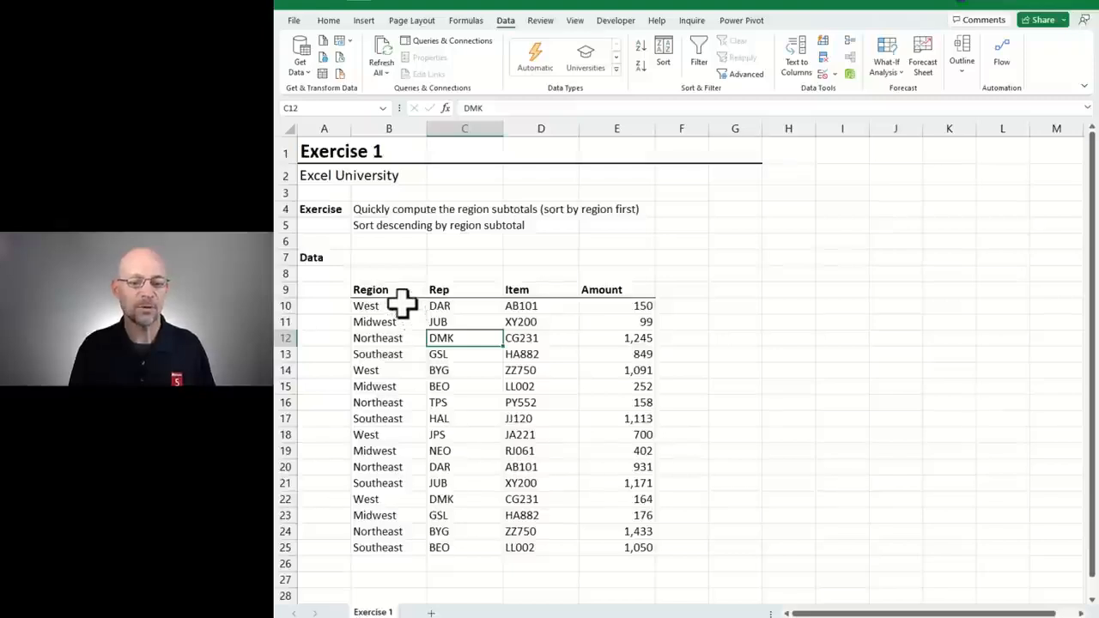
- Compare the Region, Rep and Item columns as possible groupings for the subtotals
drag(399, 306, 397, 550)
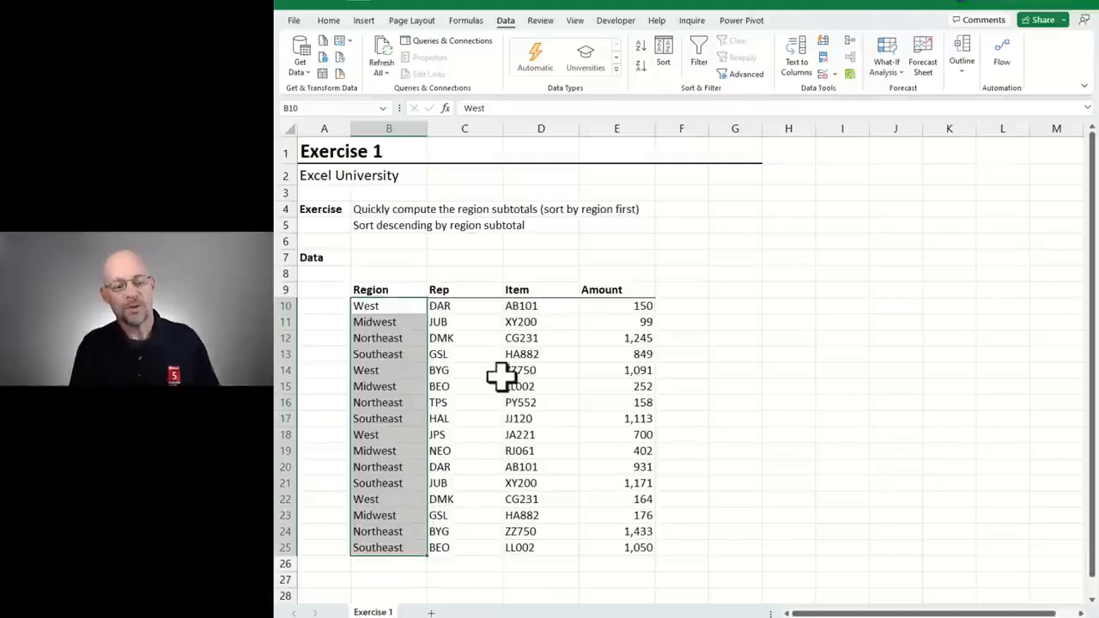
click(405, 305)
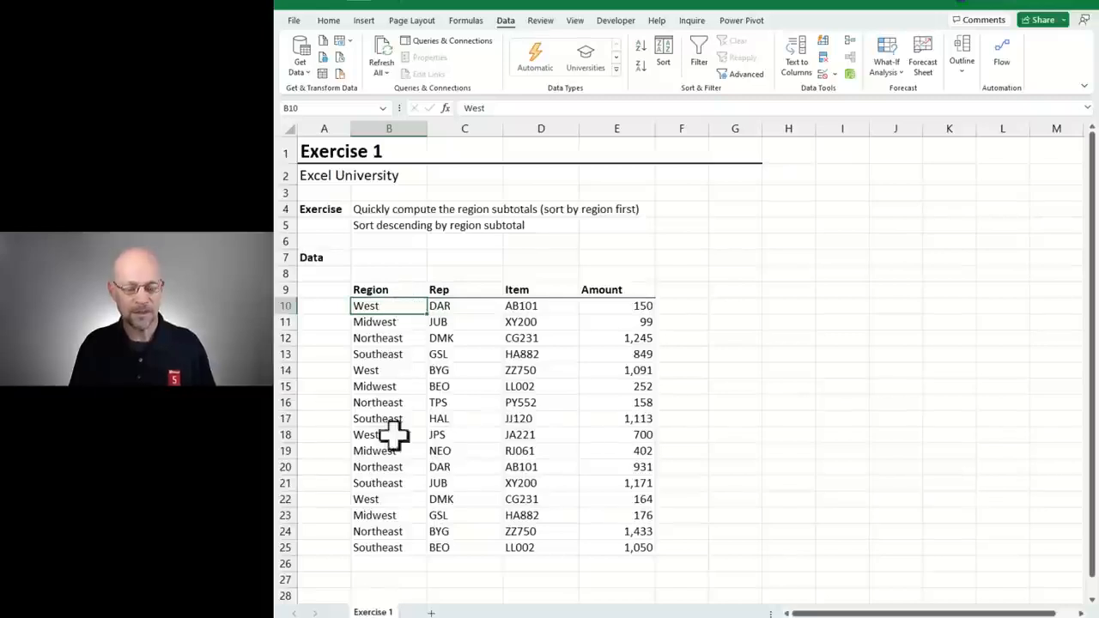
drag(451, 304, 464, 488)
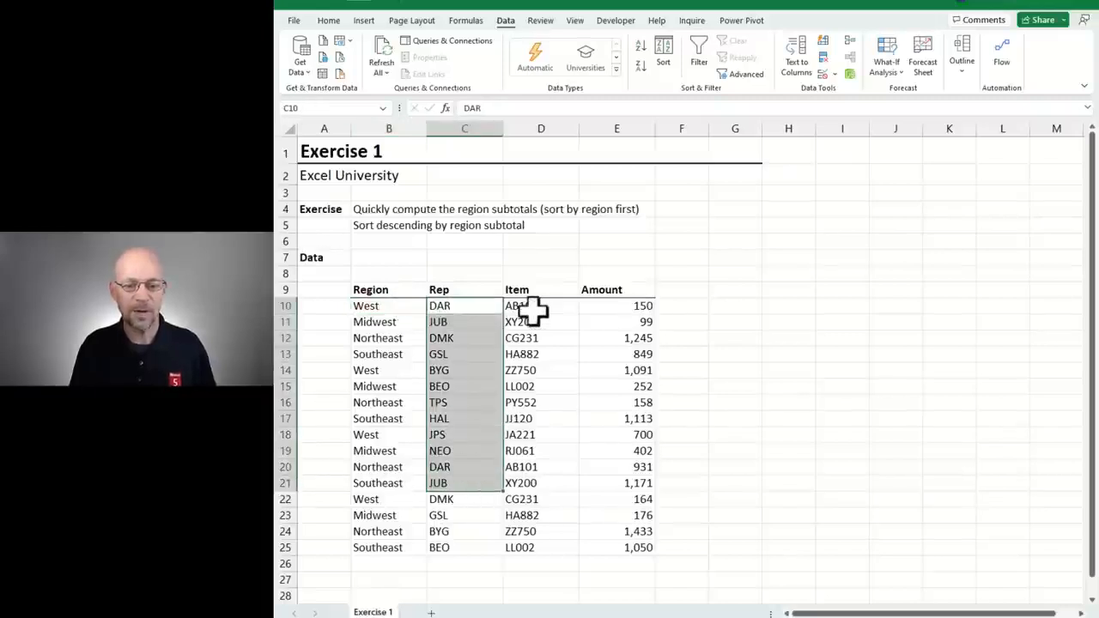
drag(532, 309, 524, 435)
click(387, 307)
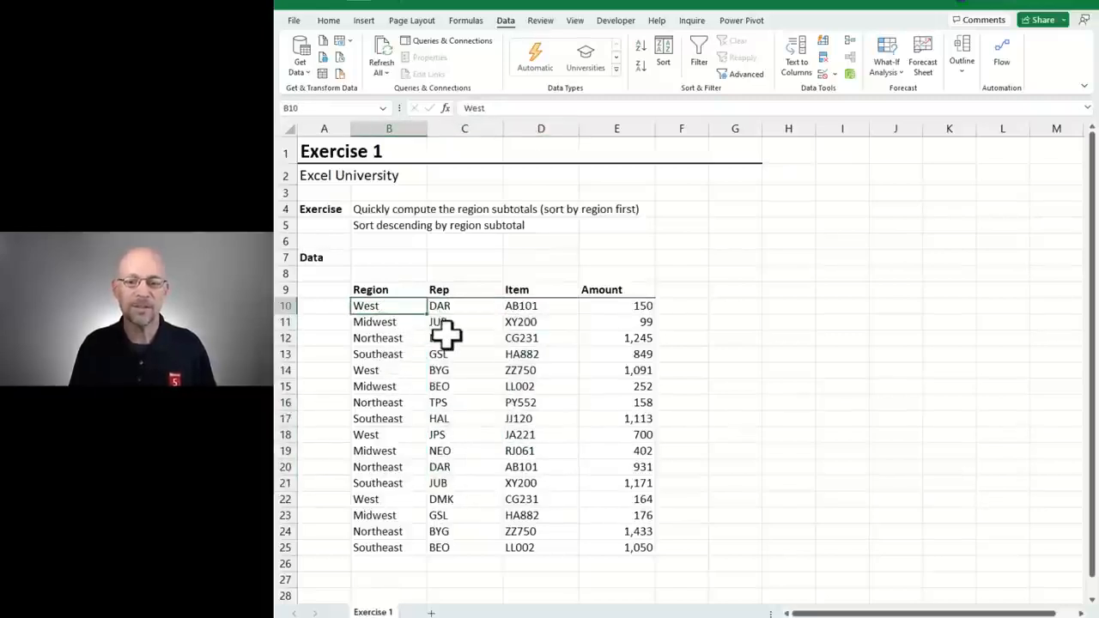
- Sort the sales table by Region in ascending order and check the resulting region groups
click(383, 352)
click(384, 337)
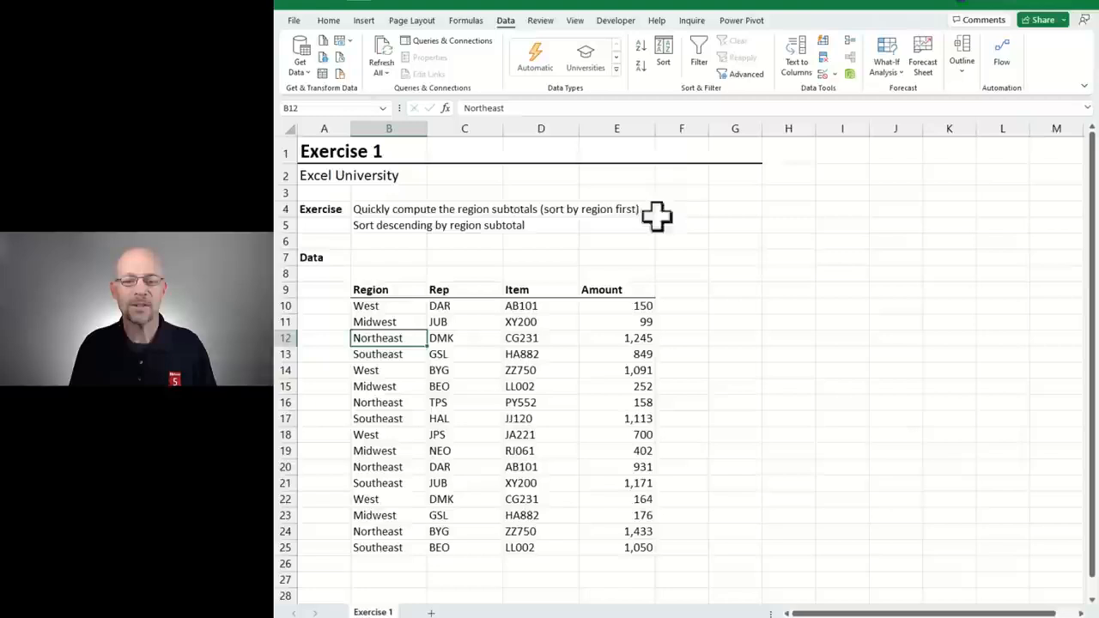
click(639, 45)
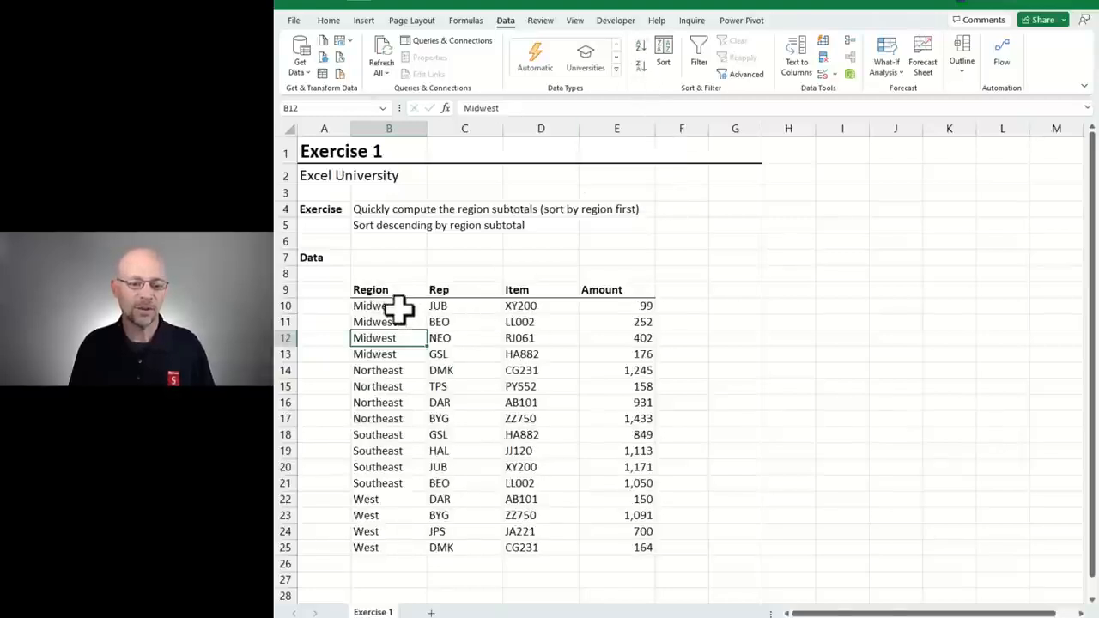
drag(400, 311, 392, 544)
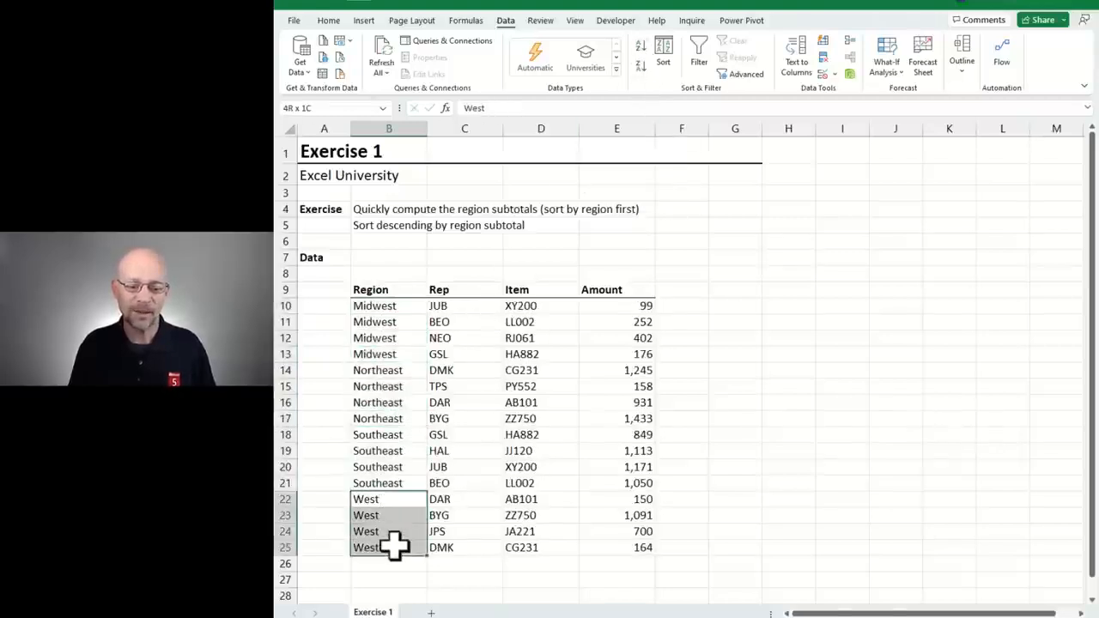
- Insert subtotals at each change in Region, using Sum on Amount, with the summary below the data
click(407, 307)
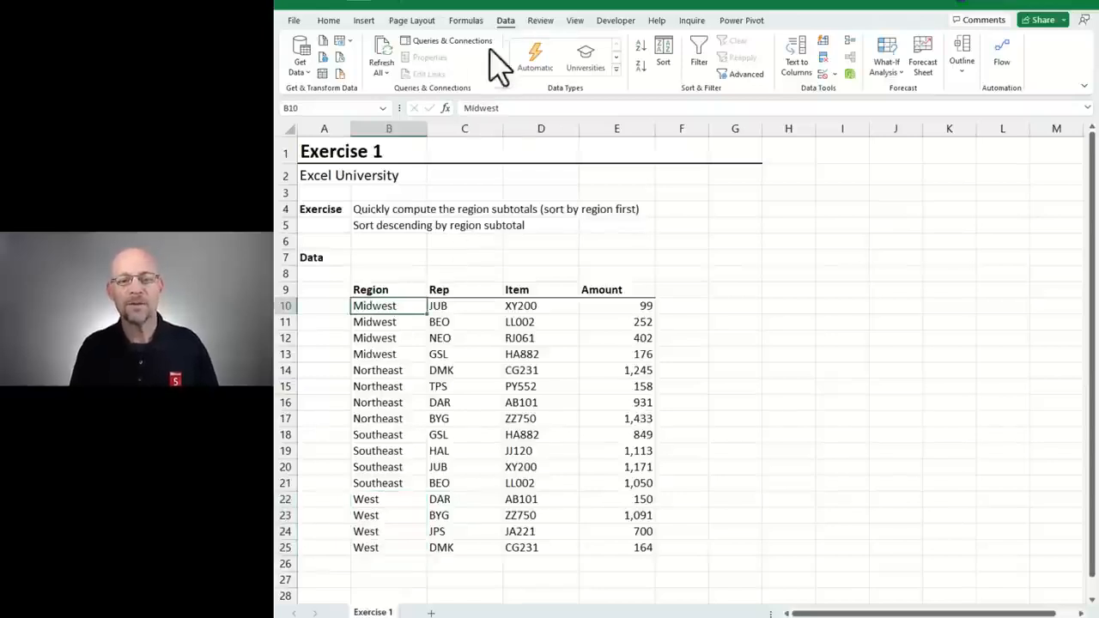
click(961, 59)
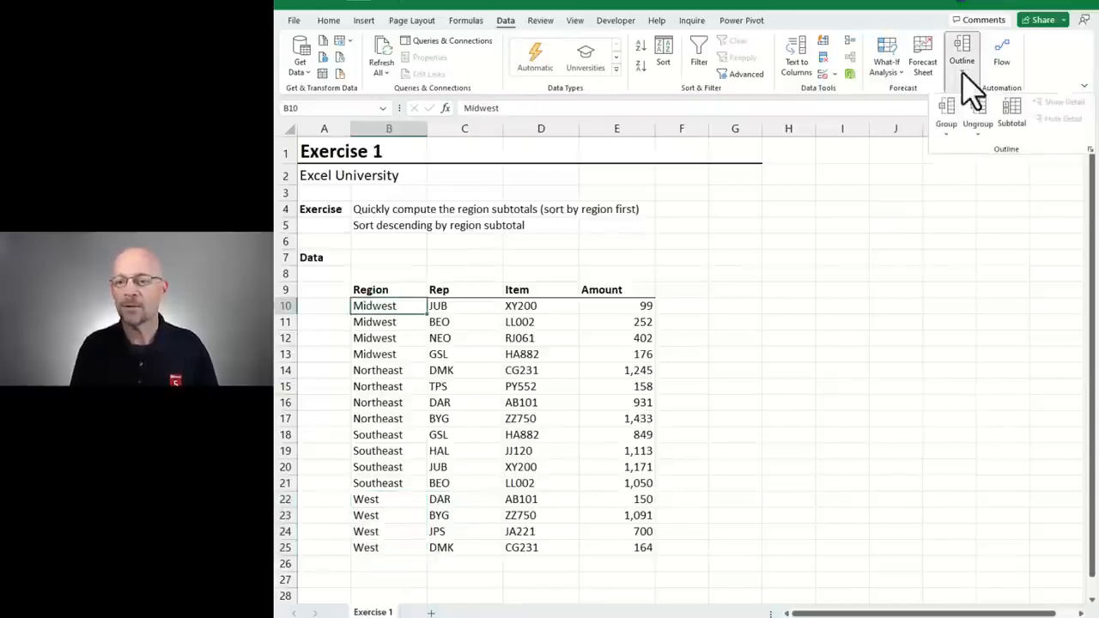
click(1011, 125)
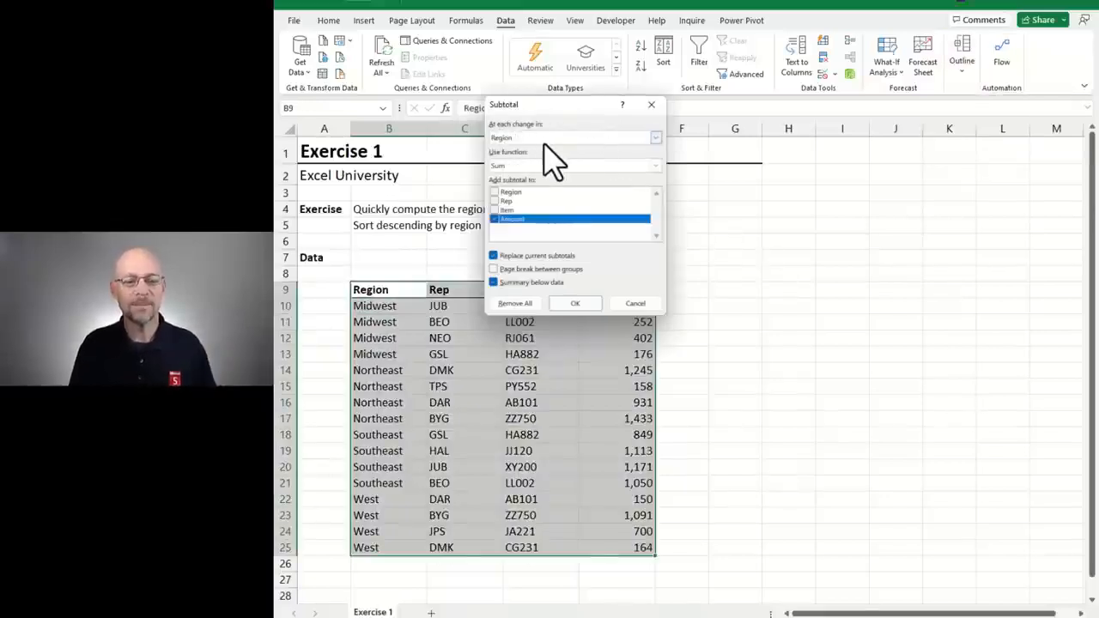
click(541, 166)
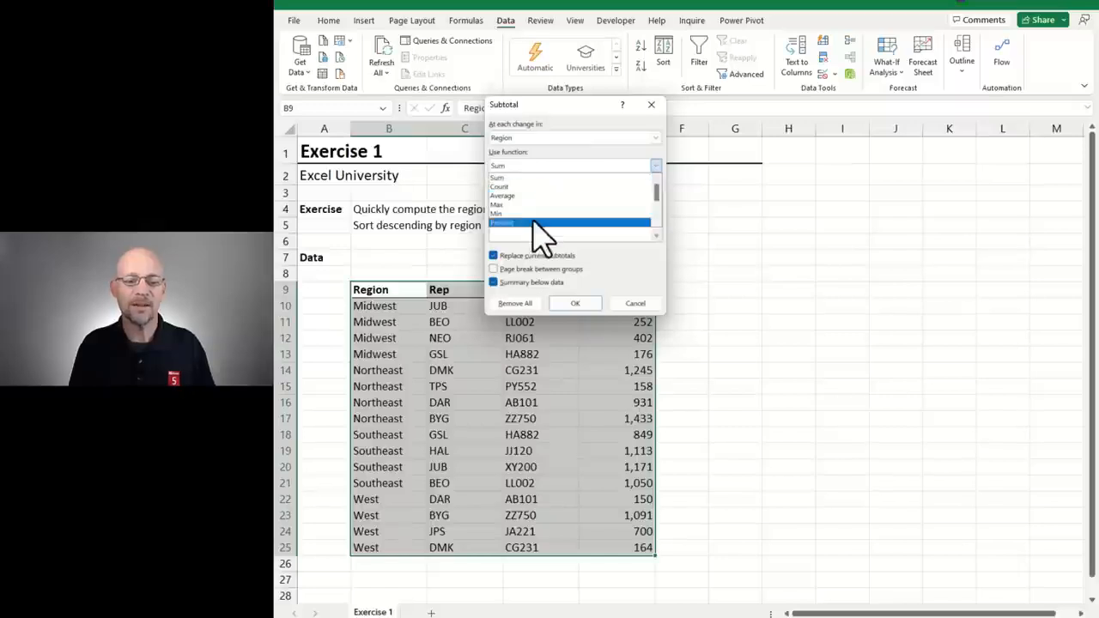
click(527, 177)
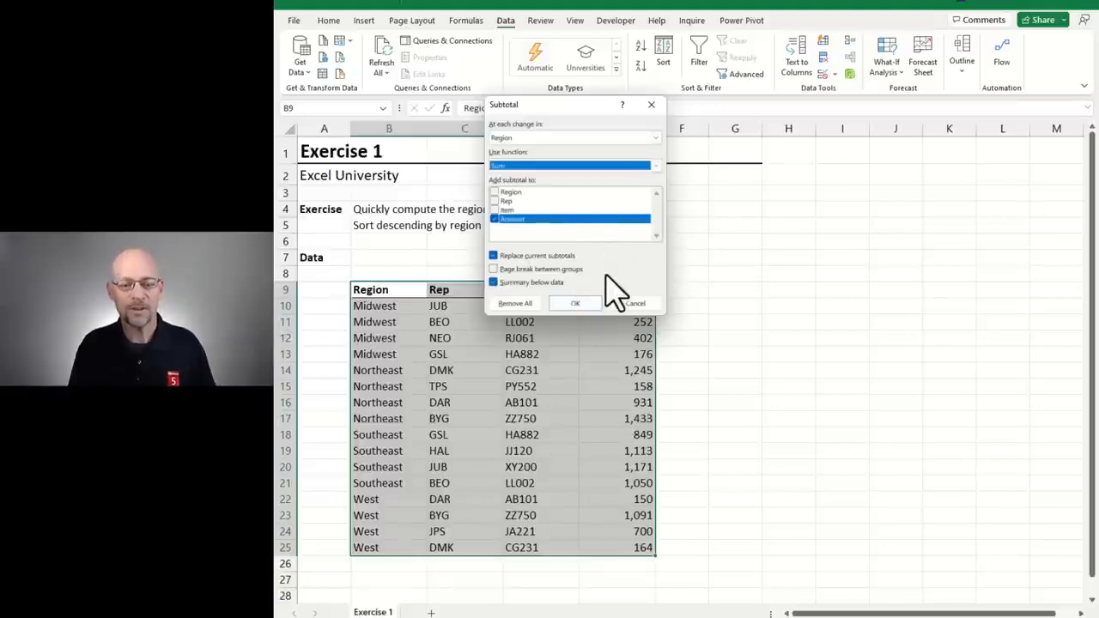
click(579, 303)
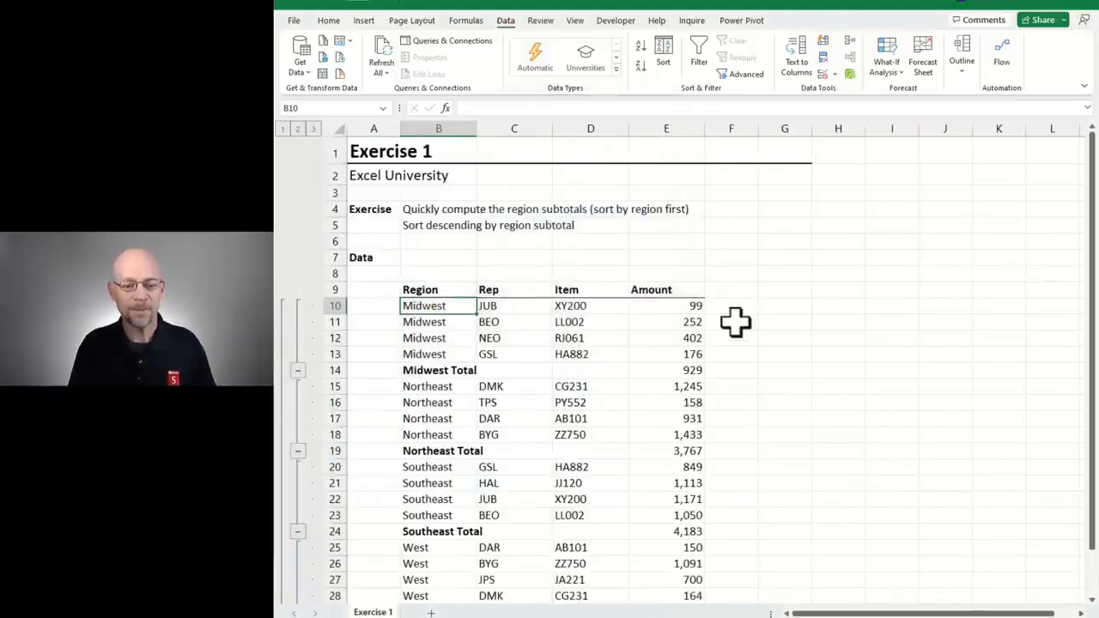
- Examine the region total rows, the formula behind the Midwest total in E14, and the Grand Total row
scroll(735, 322, down, 2)
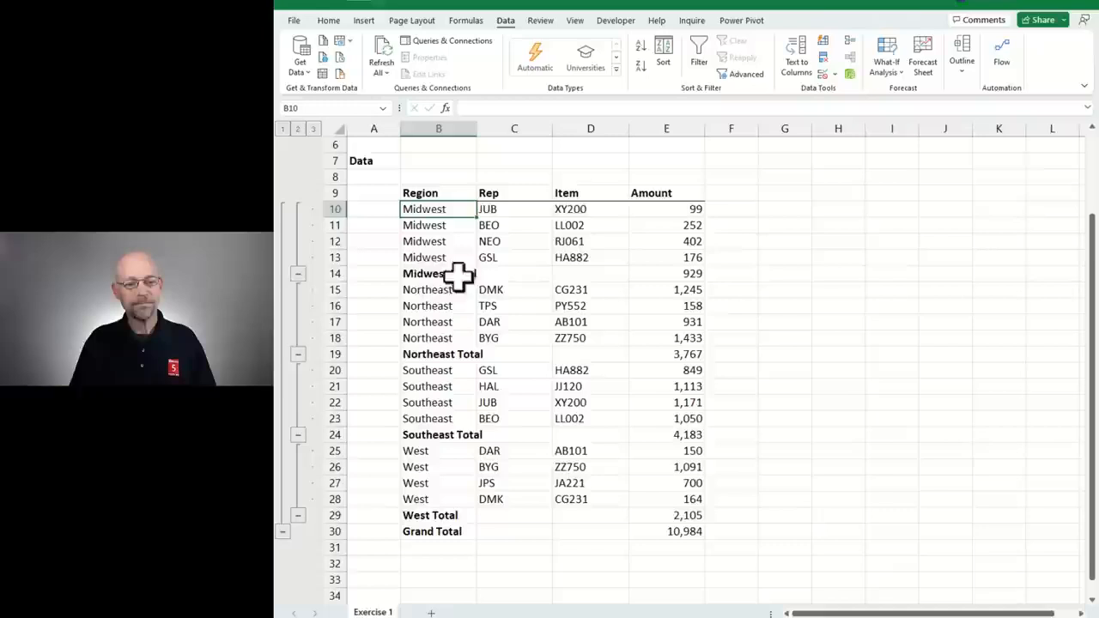
drag(458, 275, 682, 277)
click(436, 352)
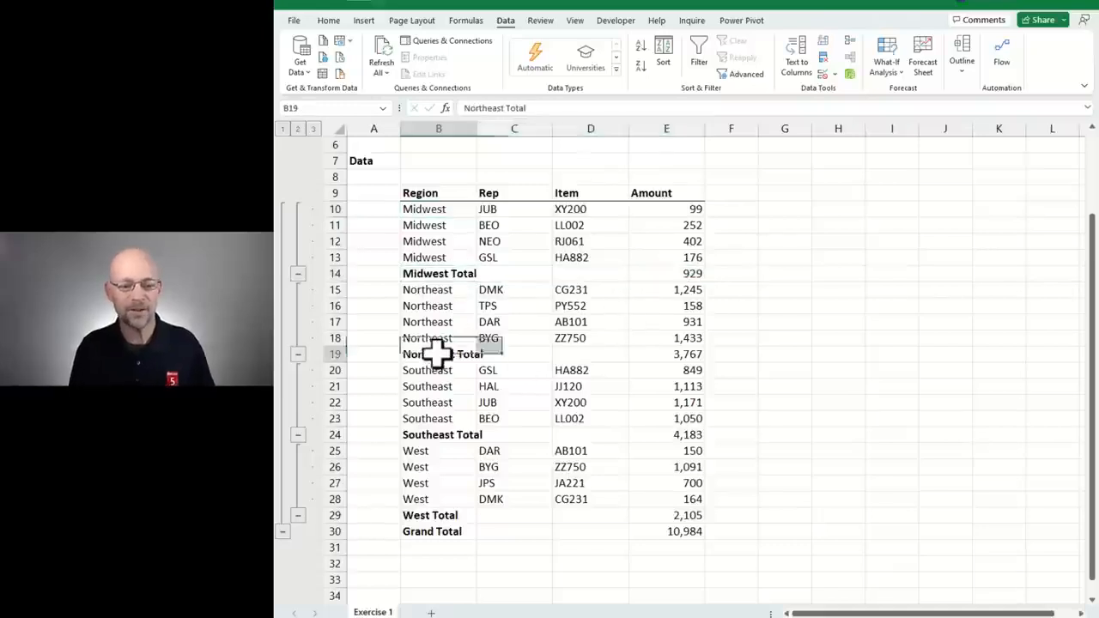
drag(436, 352, 677, 358)
drag(431, 433, 679, 434)
click(687, 276)
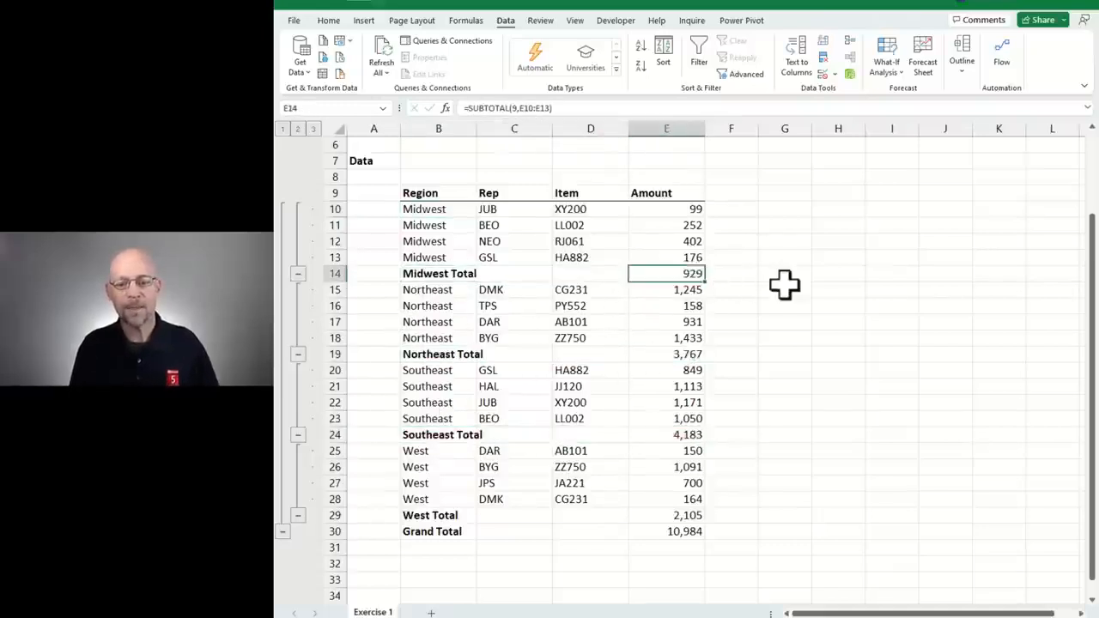
key(F2)
key(Escape)
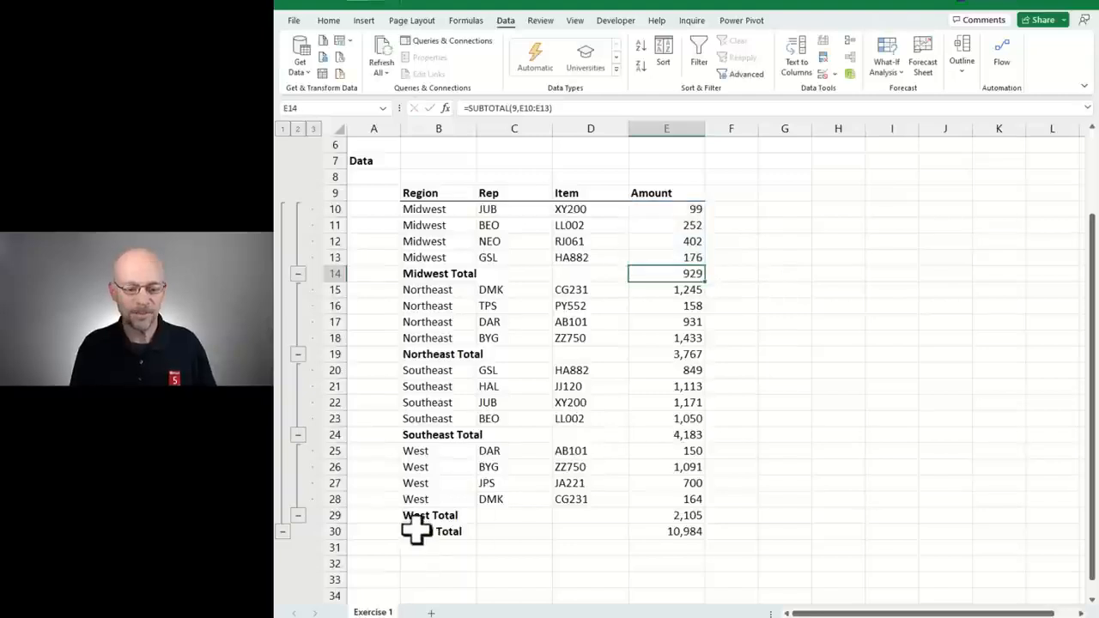
drag(416, 530, 664, 532)
click(745, 513)
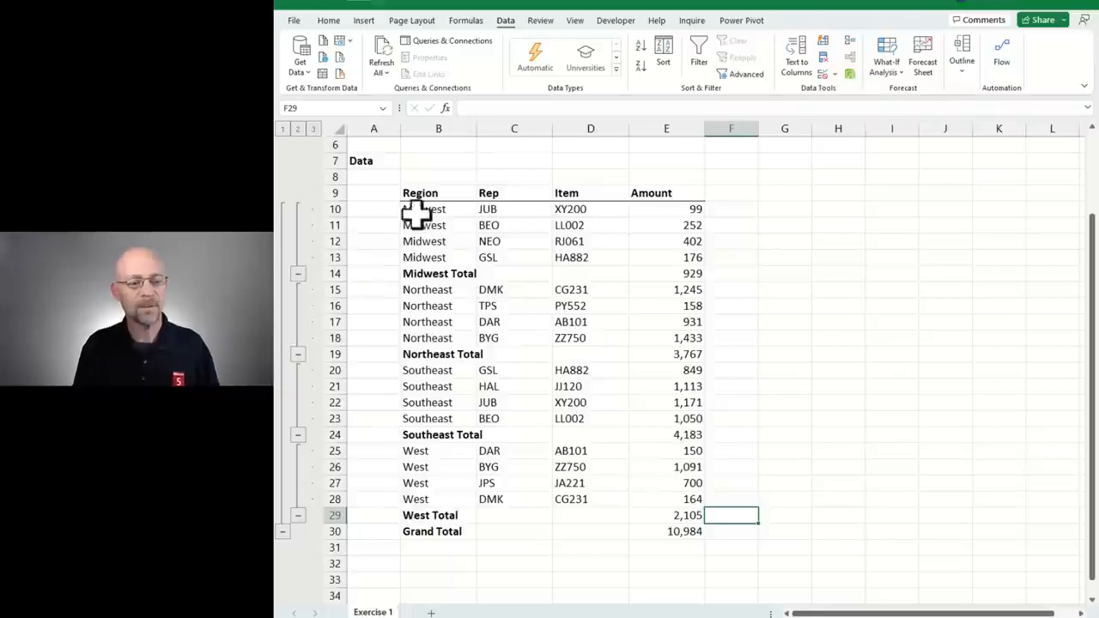
- Collapse the detail rows of the Midwest, Northeast, Southeast and West groups one by one
click(298, 273)
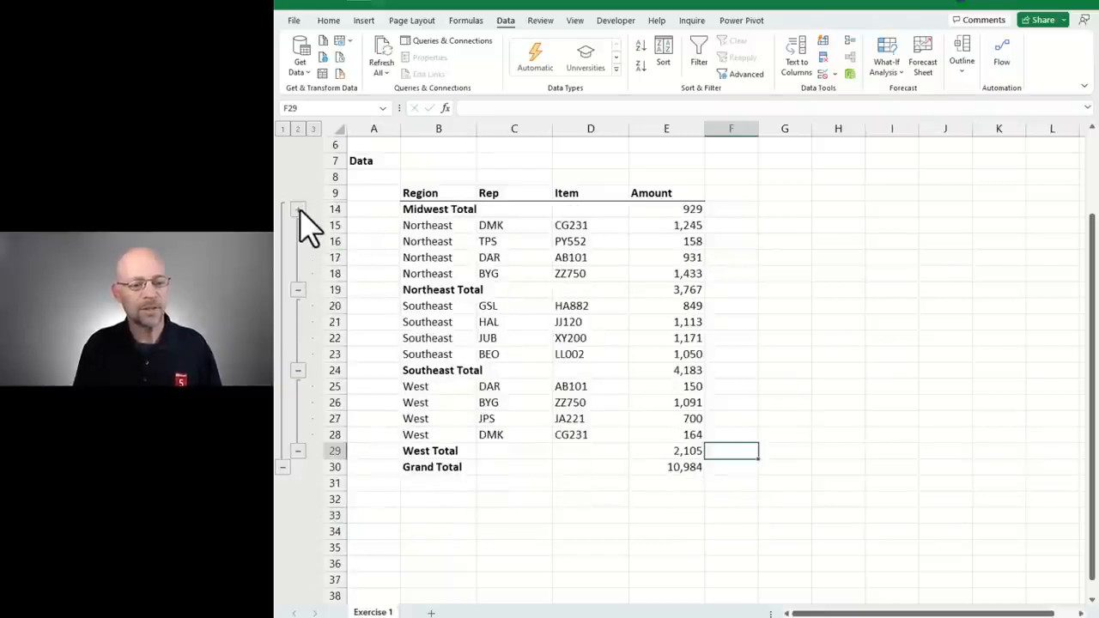
click(298, 209)
click(298, 273)
click(298, 289)
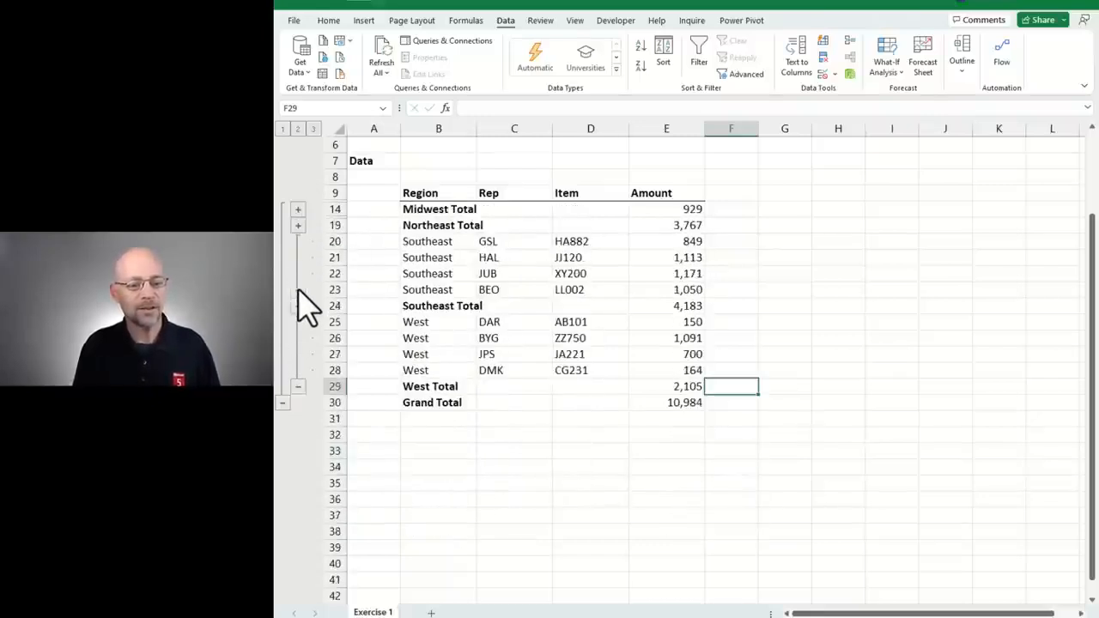
click(297, 225)
click(298, 289)
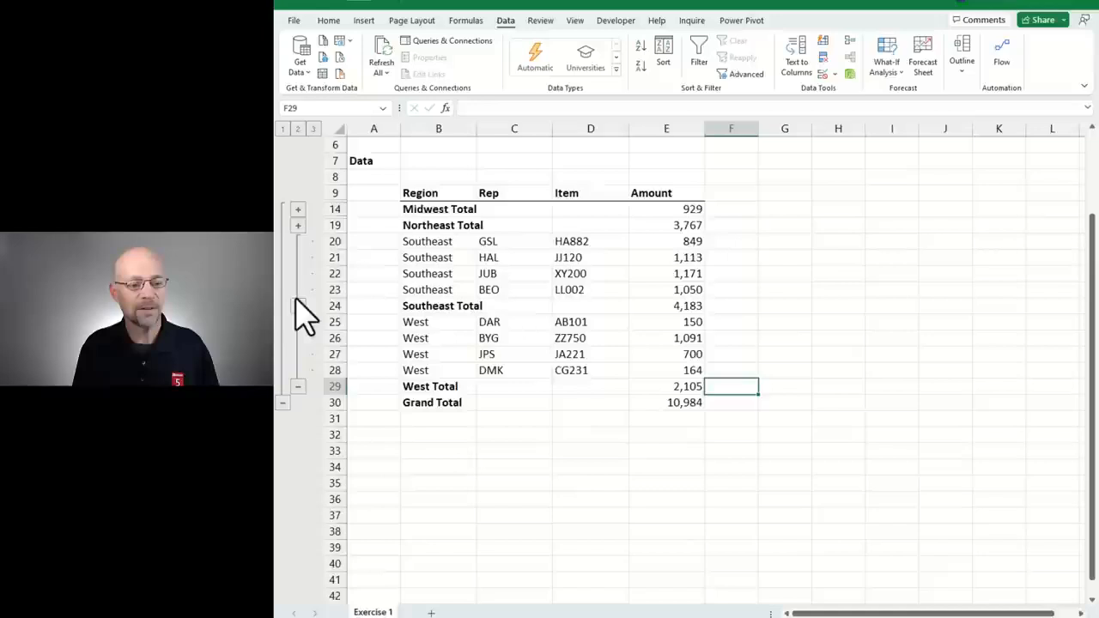
click(298, 305)
click(298, 322)
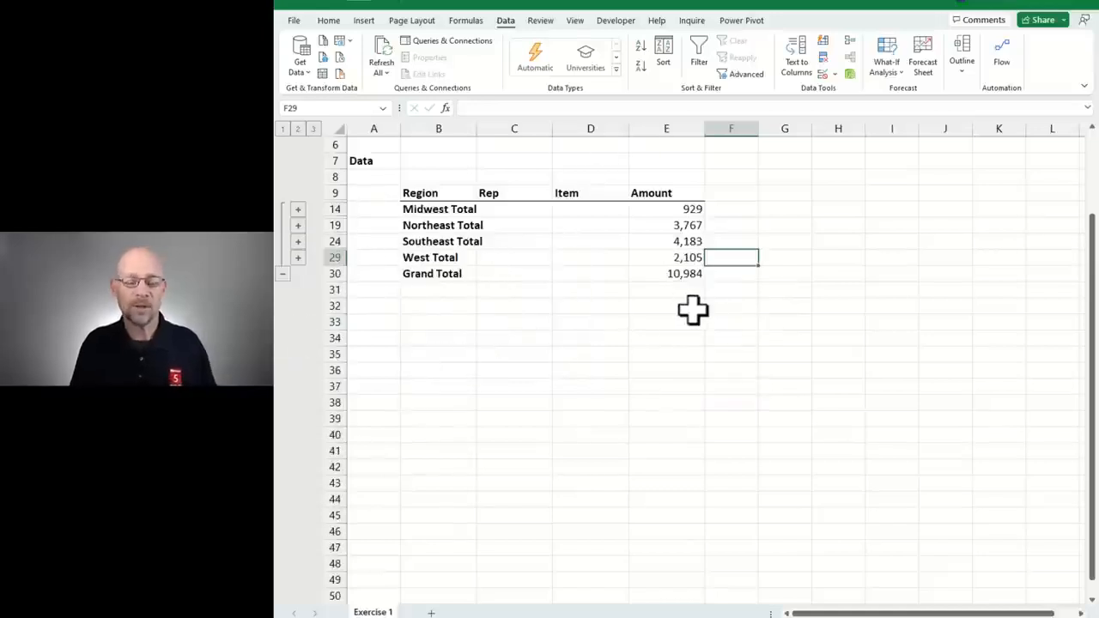
- Expand and collapse the Northeast group, and expand the Midwest and Northeast groups to inspect their detail rows
click(298, 225)
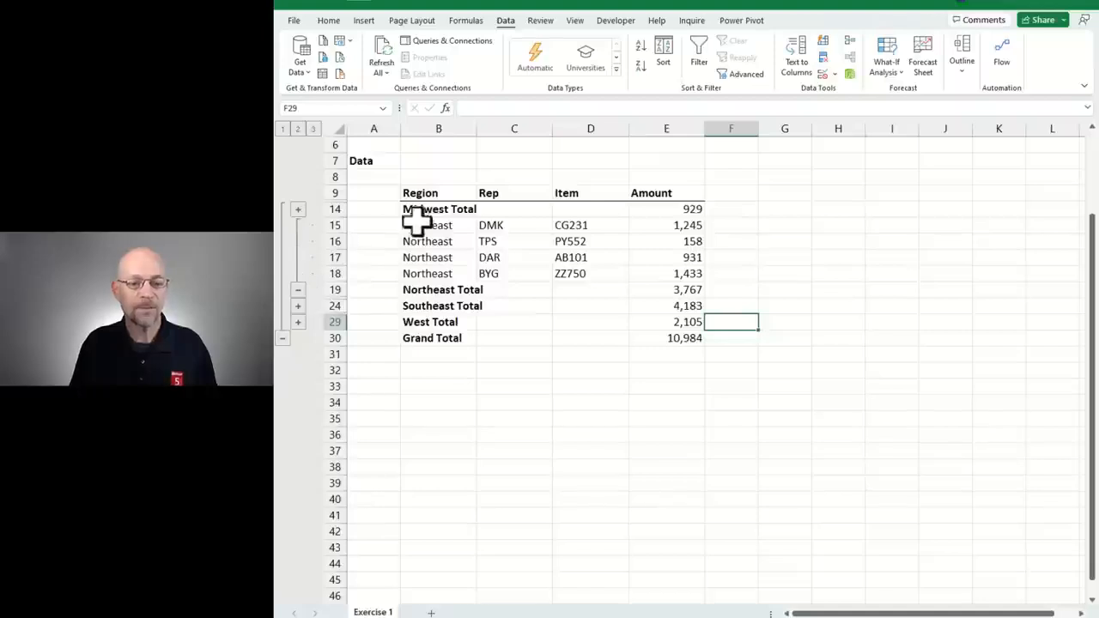
click(298, 289)
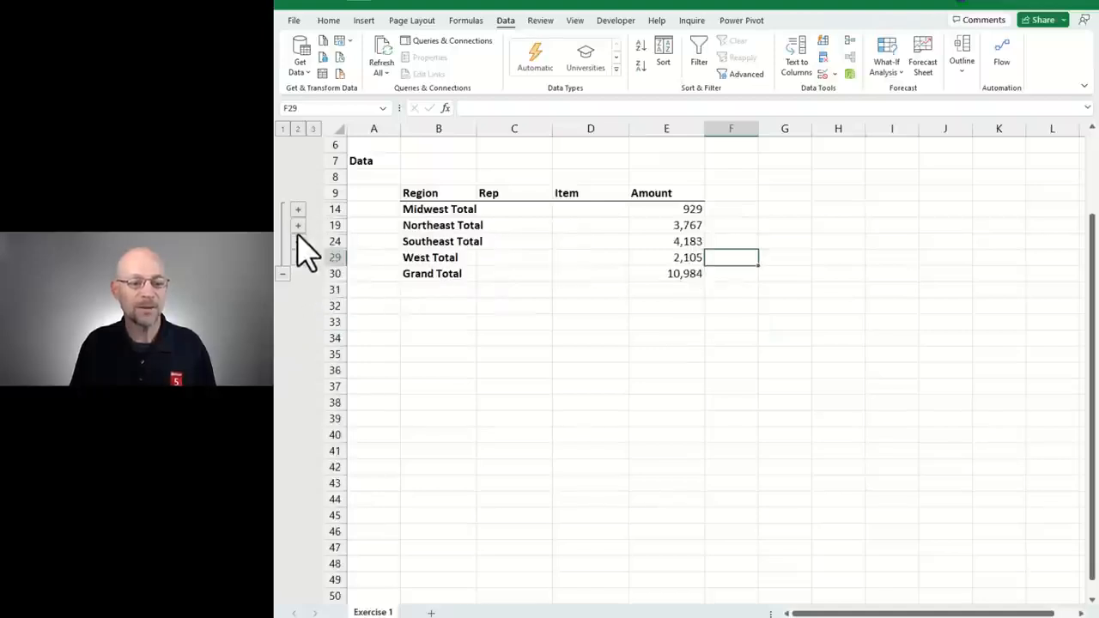
click(298, 209)
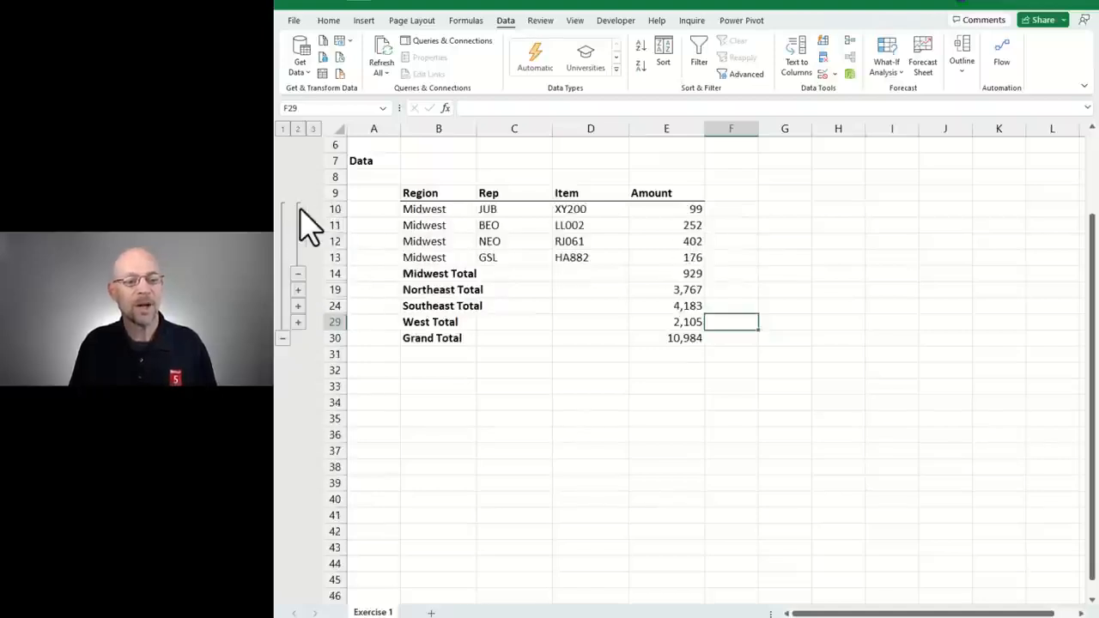
click(298, 289)
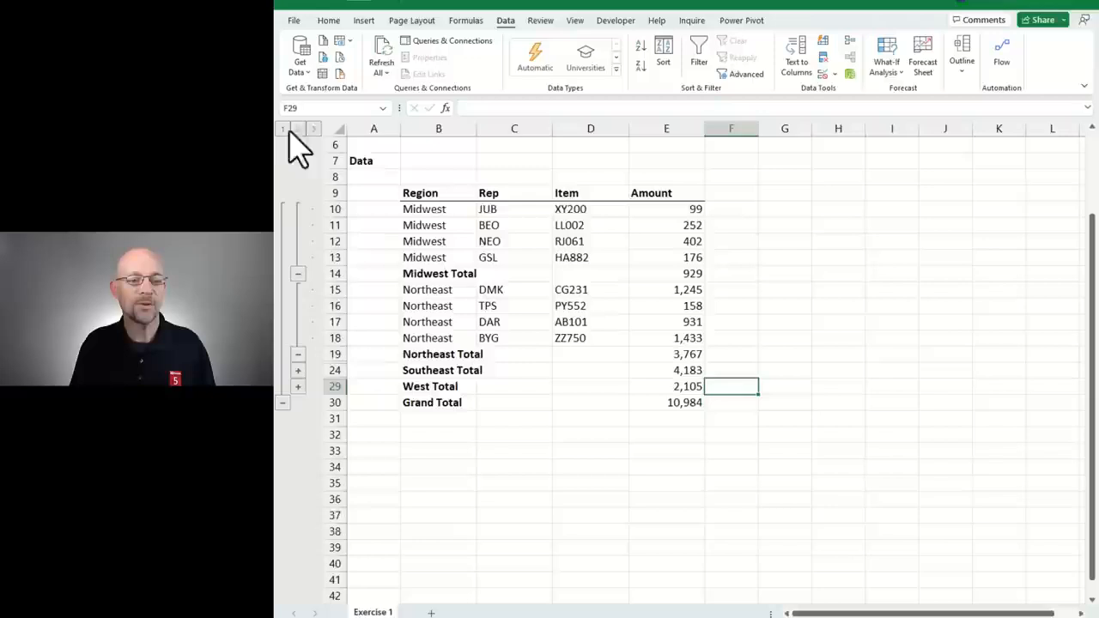
- Switch the whole outline between levels 3, 2 and 1, finishing on level 2 with only the region totals and Grand Total
click(314, 130)
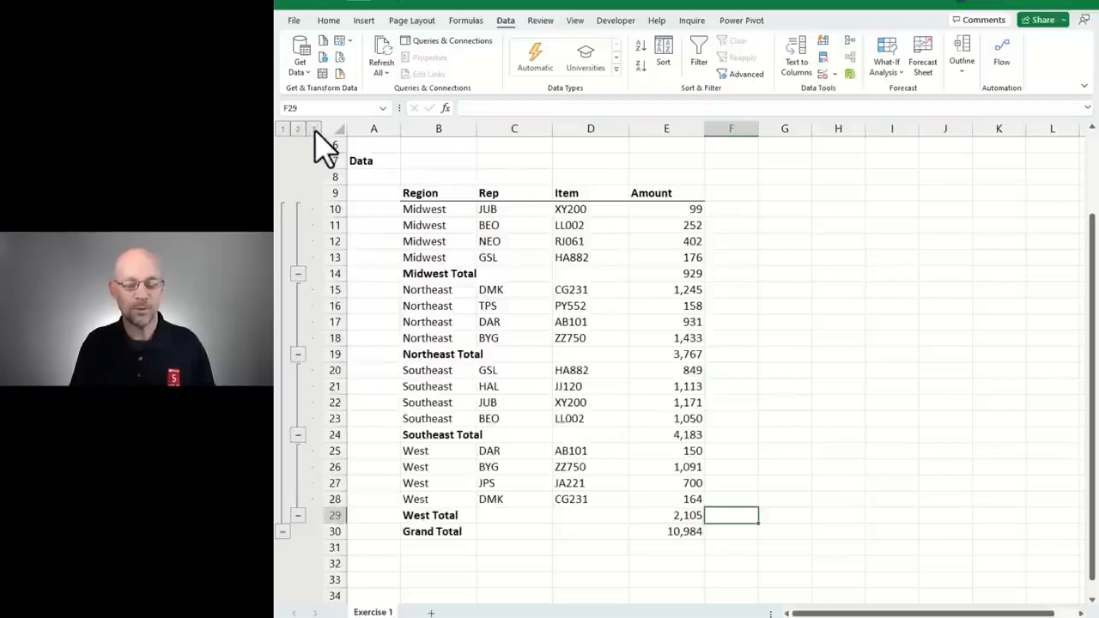
click(298, 130)
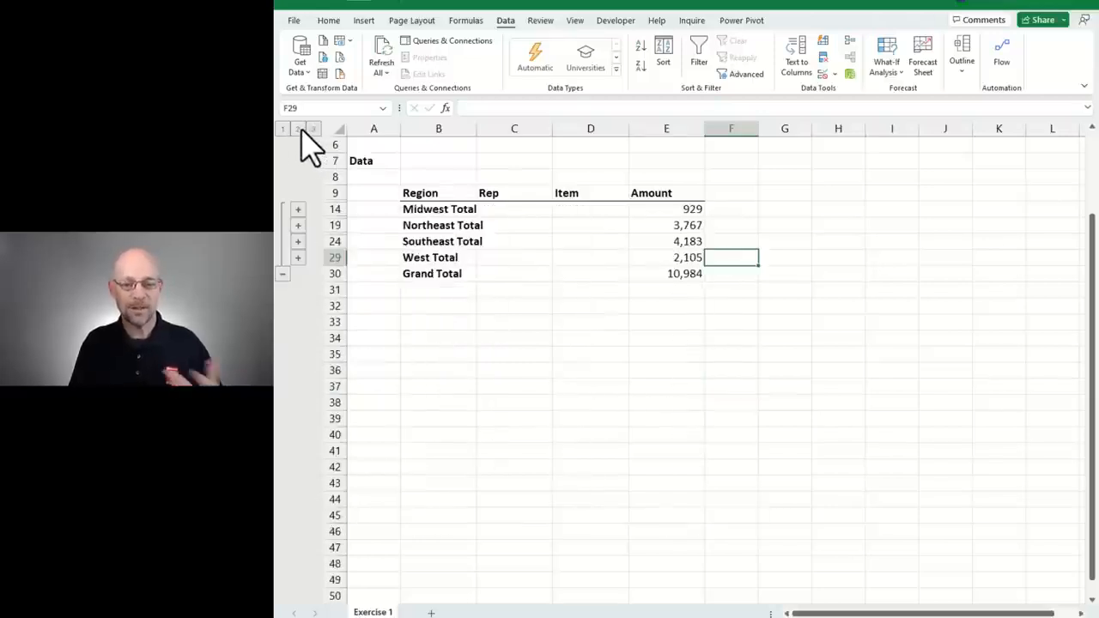
click(284, 129)
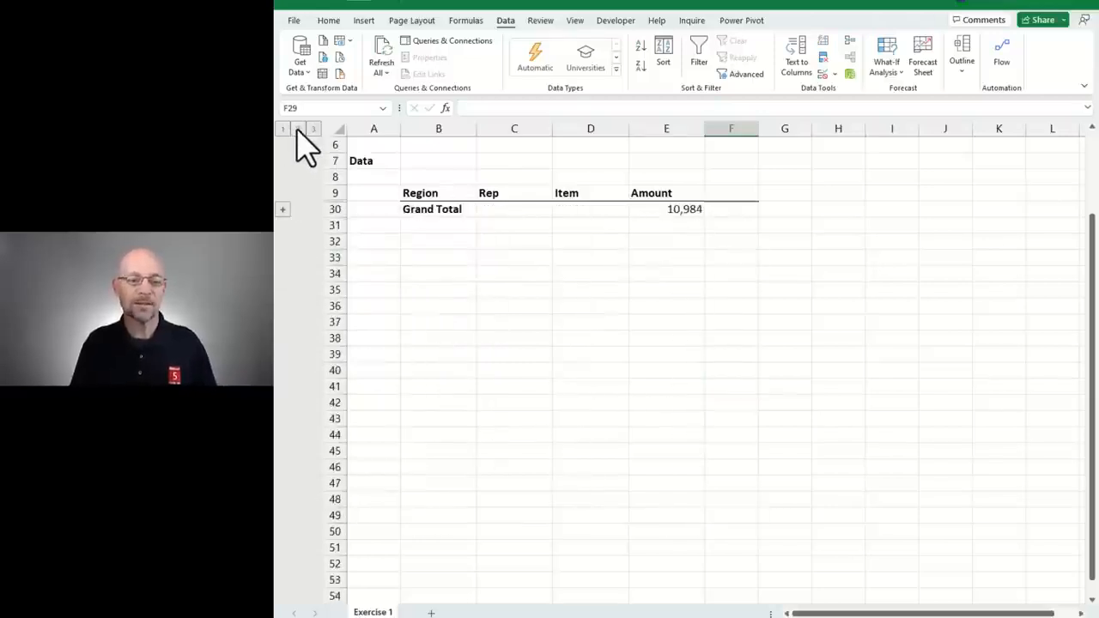
click(298, 129)
click(314, 130)
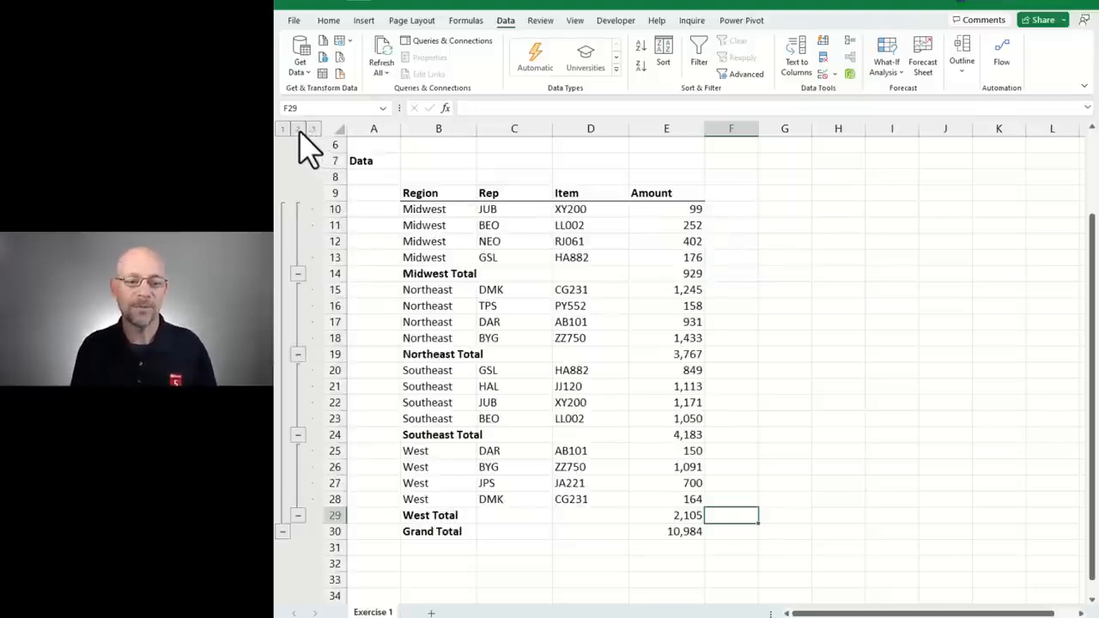
click(297, 129)
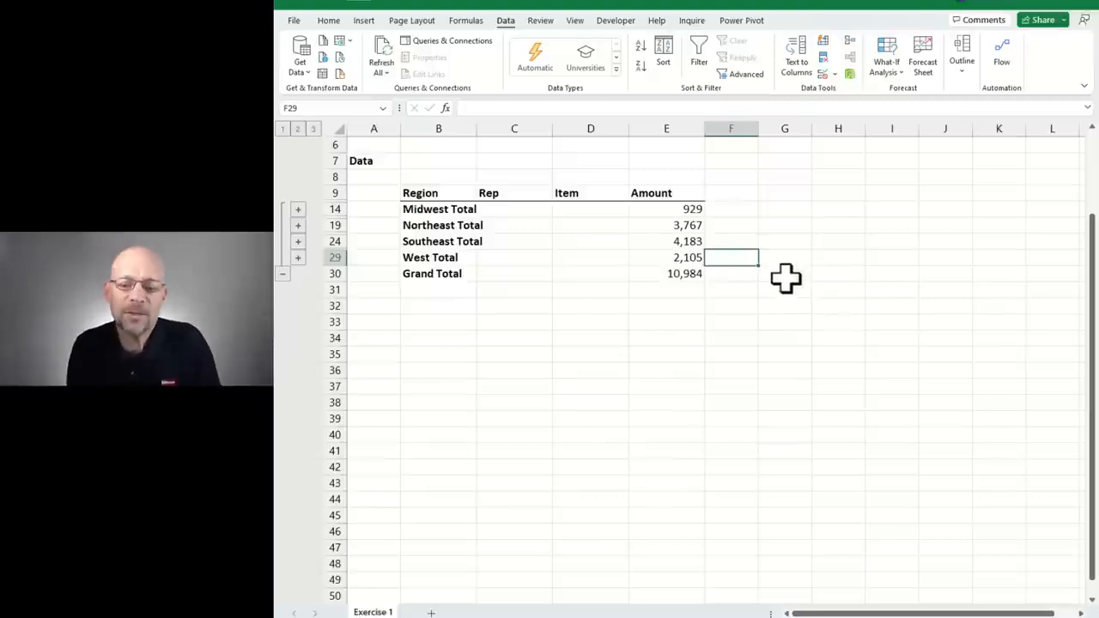
- Inspect the Midwest total in E14 and the expanded Midwest and Northeast detail rows, and collapse both groups
click(675, 209)
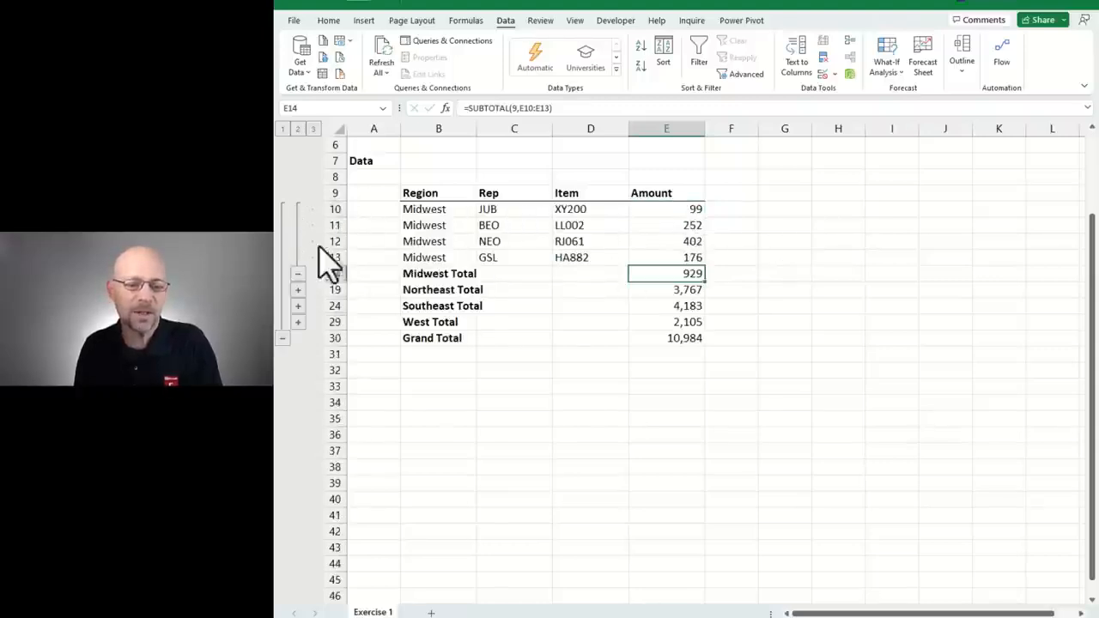
click(298, 289)
drag(439, 208, 670, 263)
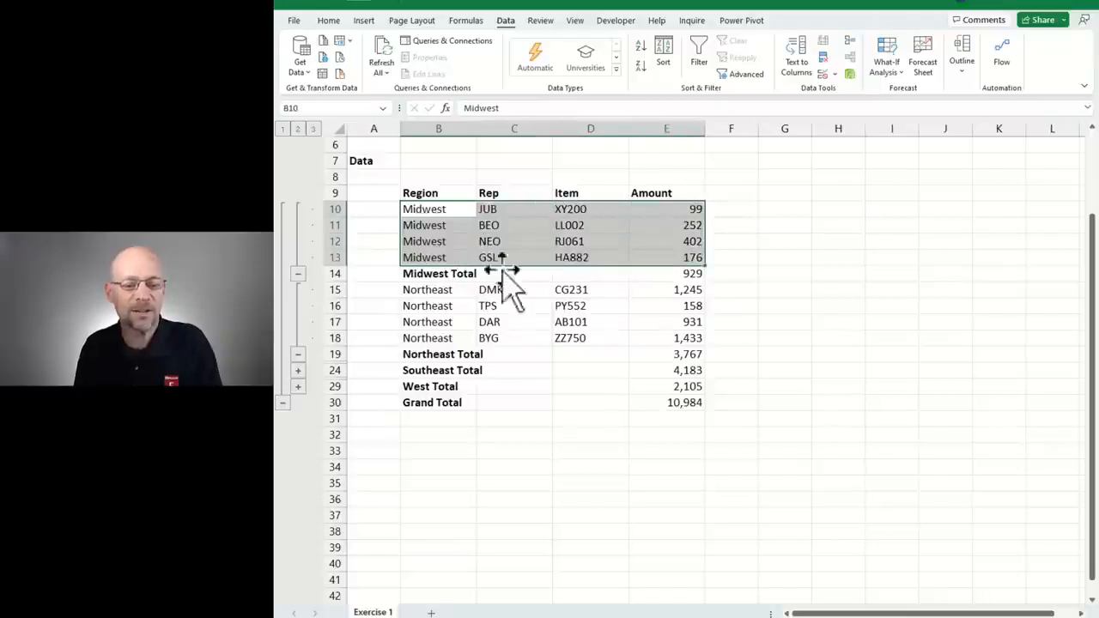
click(298, 273)
click(298, 289)
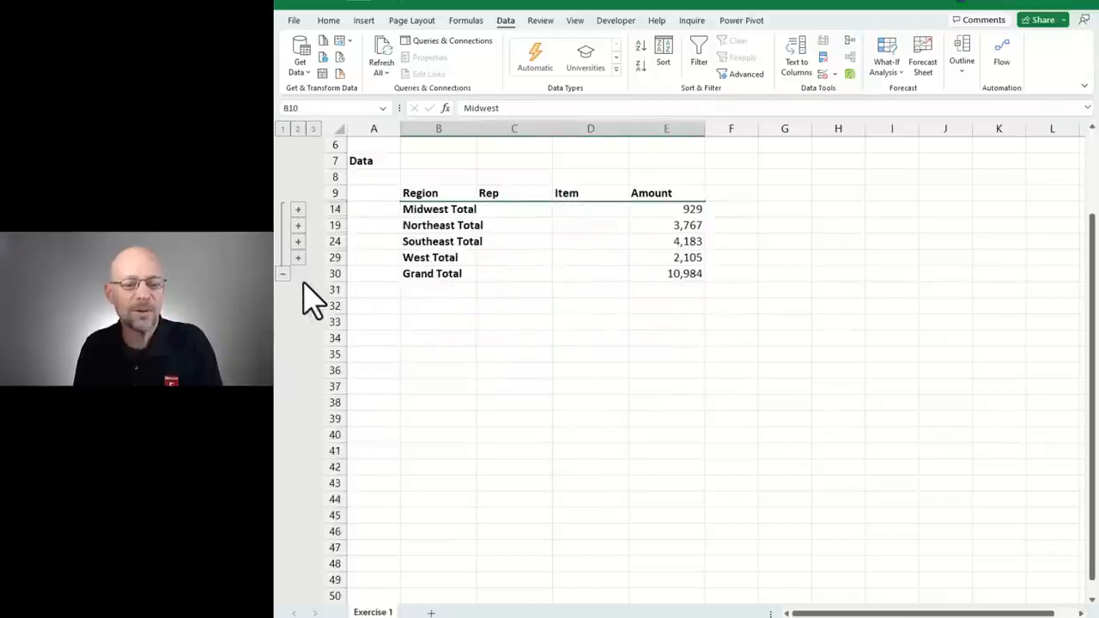
- Expand the Midwest group, review its region labels in B10:B13, and collapse the group again
click(681, 212)
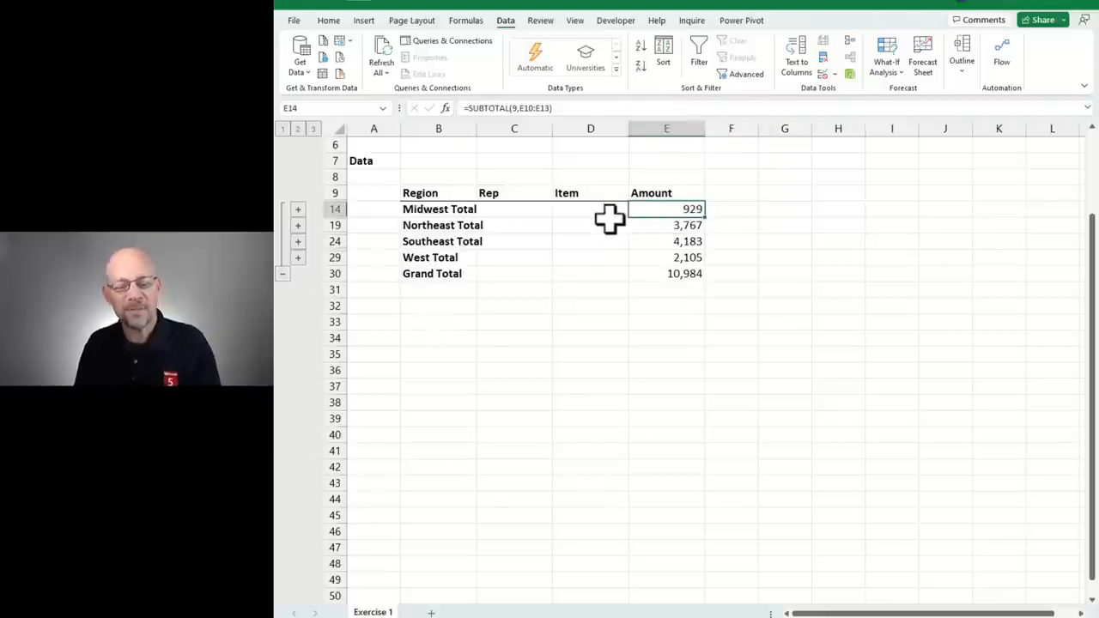
click(298, 209)
drag(435, 207, 440, 254)
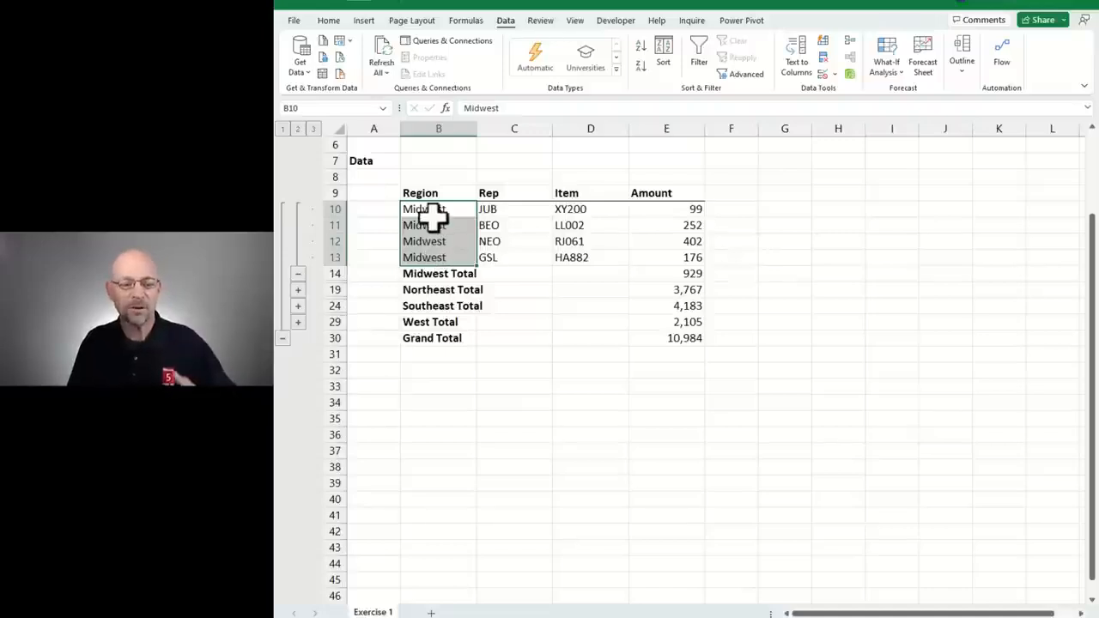
click(298, 273)
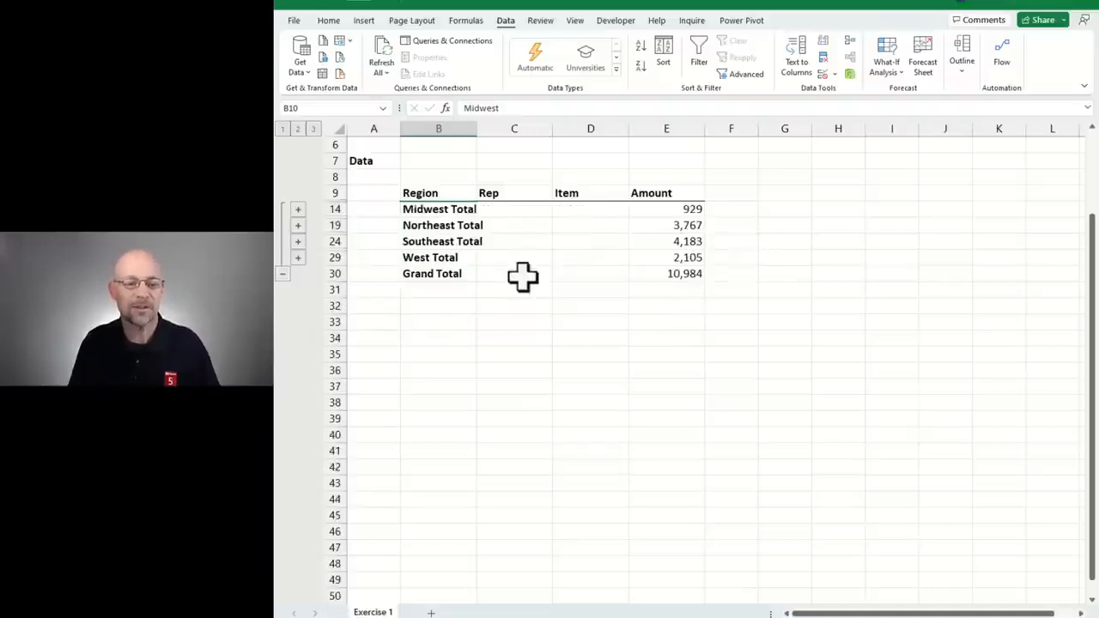
- Sort the collapsed region subtotals by Amount in descending order
click(678, 207)
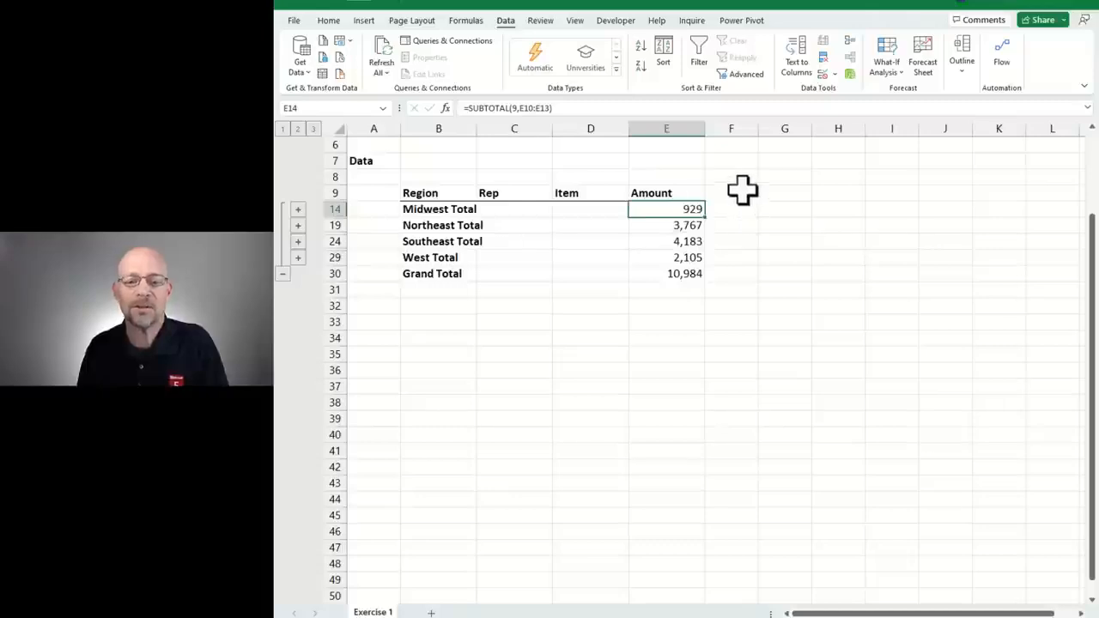
click(640, 65)
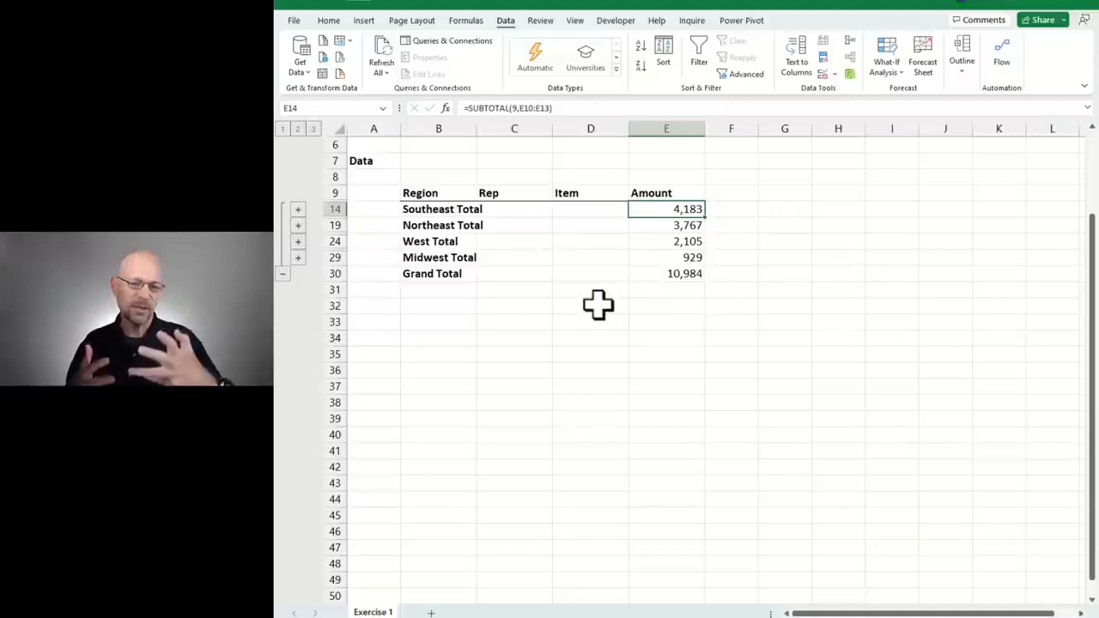
- Show all outline levels, check that each region's detail rows moved with its subtotal, and return to level 2
click(312, 129)
drag(432, 211, 649, 262)
drag(449, 292, 675, 332)
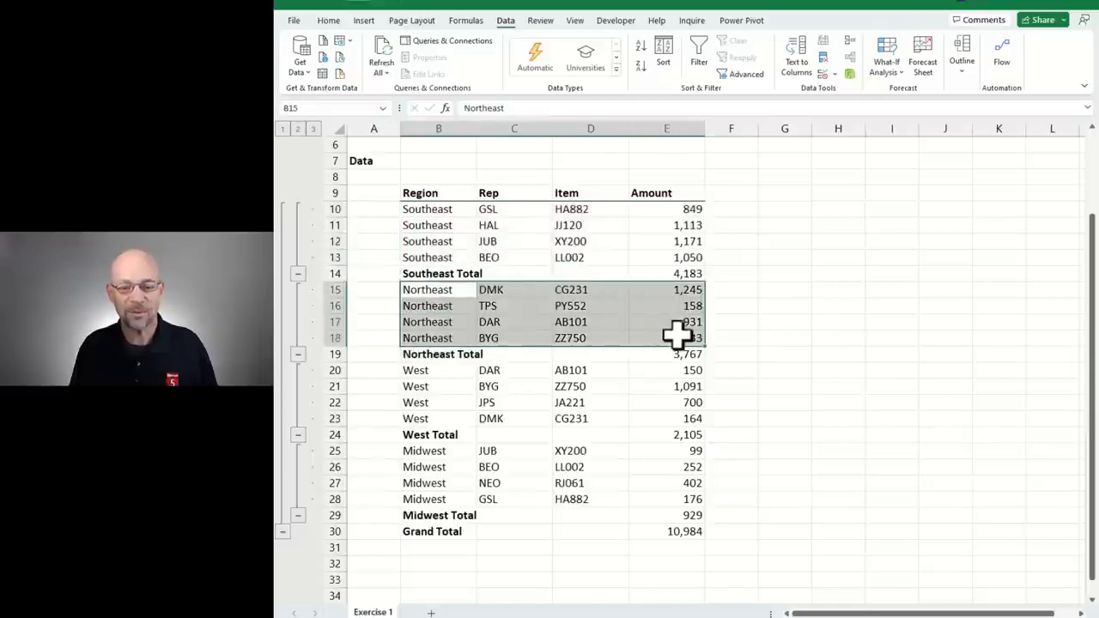
drag(417, 373, 675, 417)
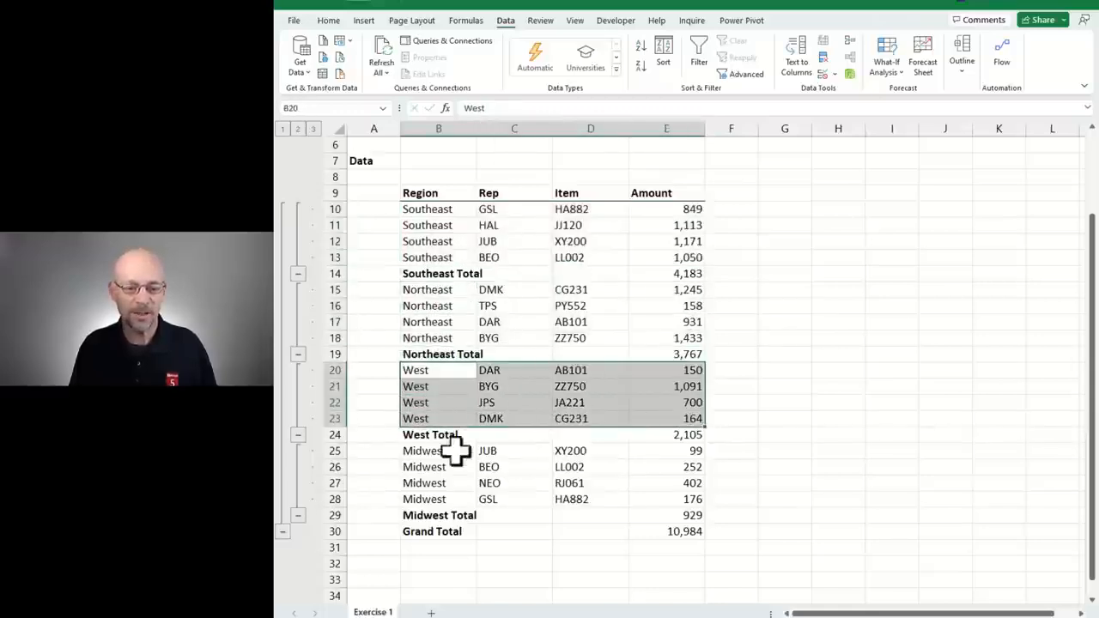
drag(443, 456, 674, 498)
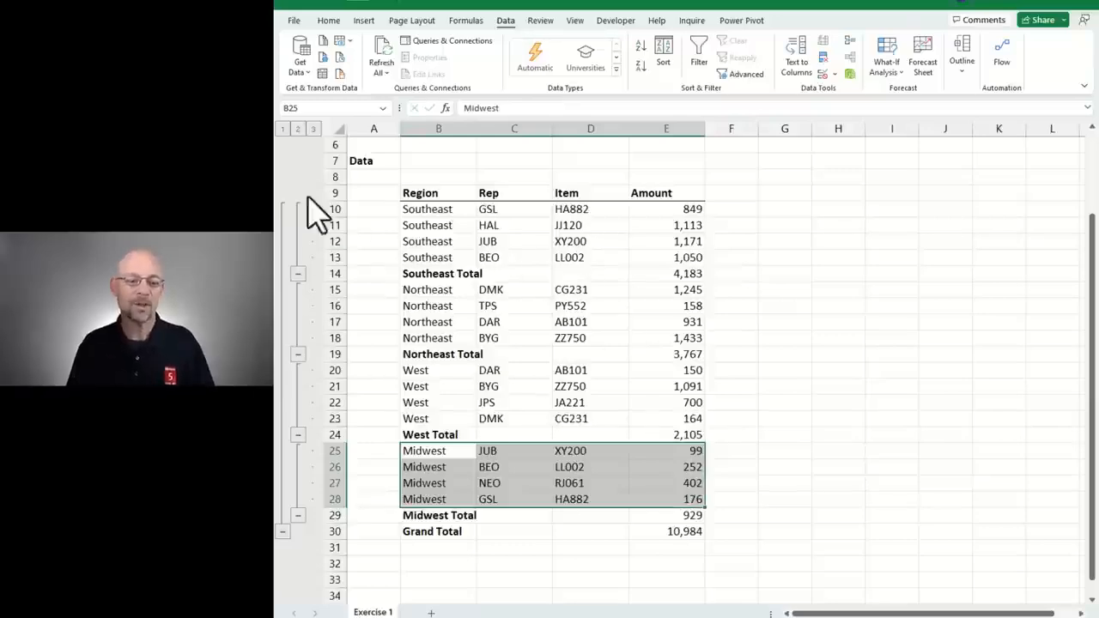
click(297, 128)
click(692, 209)
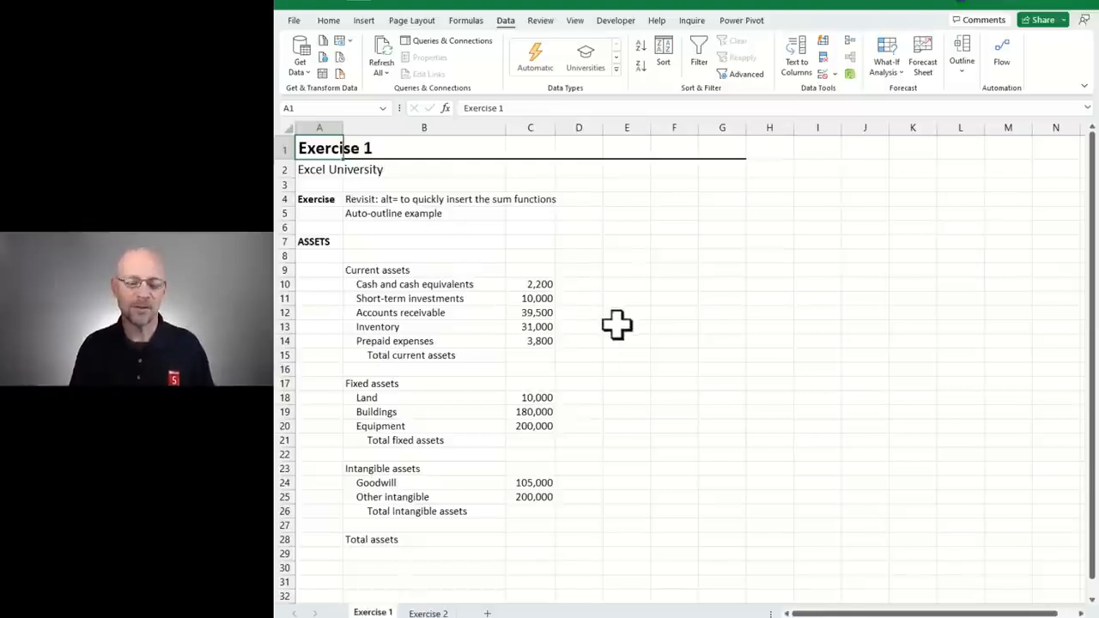
- Insert an AutoSum total for current assets in C15
click(537, 354)
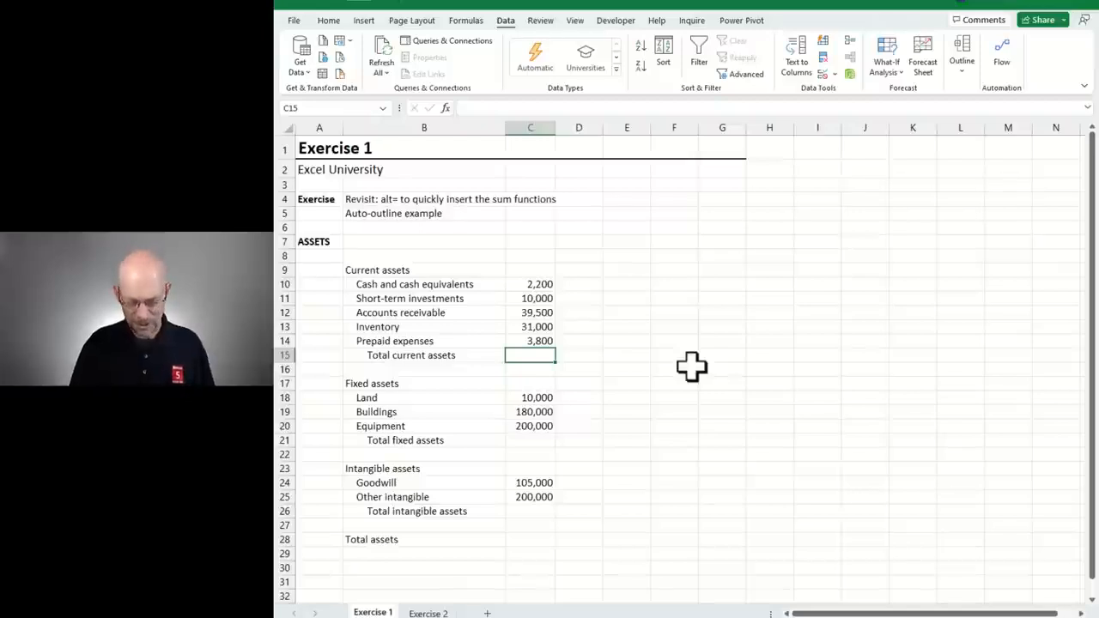
key(alt+equal)
key(Return)
- Insert an AutoSum total for fixed assets in C21
key(Down)
key(Down)
key(Down)
key(Down)
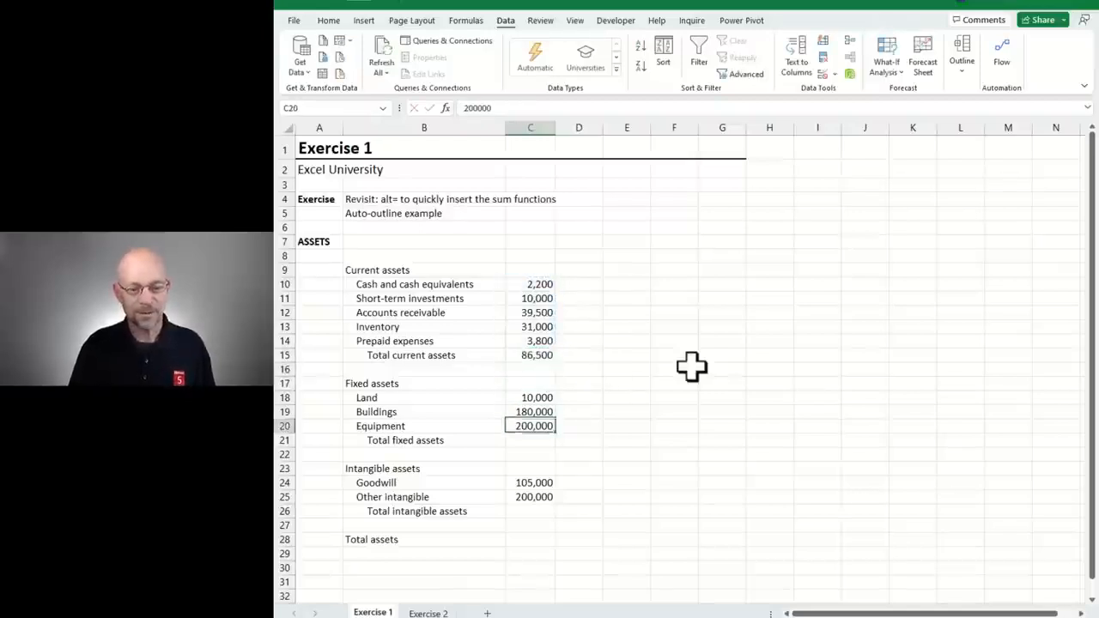
key(Down)
key(alt+equal)
key(Return)
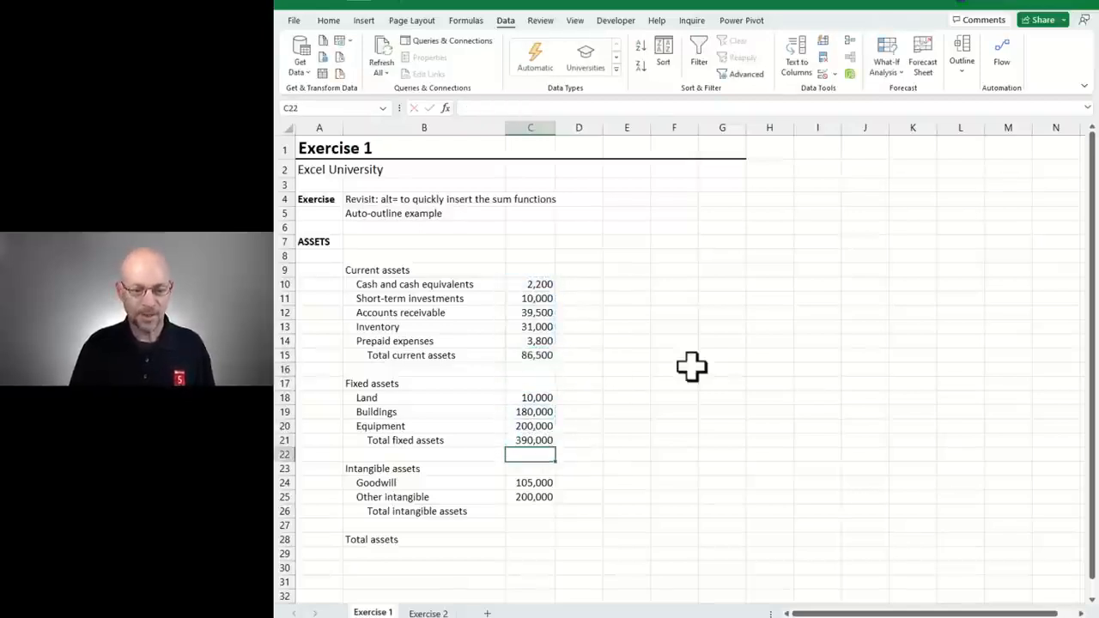
- Insert an AutoSum total for intangible assets in C26, summing C24:C25
key(Down)
key(Down)
key(Down)
key(Down)
key(alt+equal)
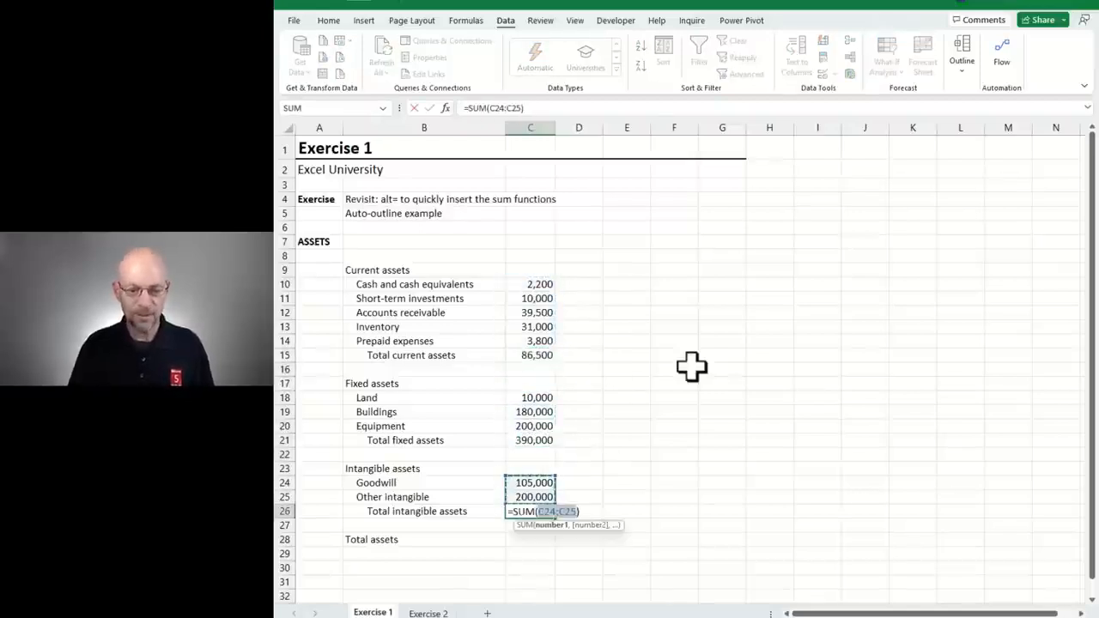
key(Return)
- Use AutoSum for total assets in C28, adding the three section totals in C15, C21 and C26
drag(533, 286, 536, 533)
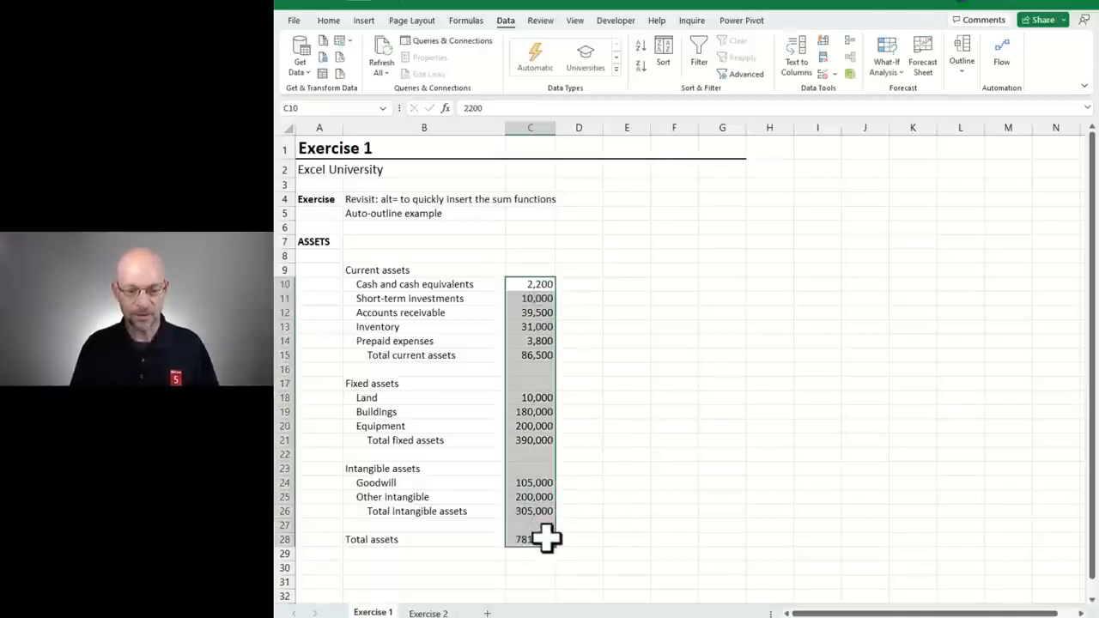
key(alt+equal)
key(ctrl+Return)
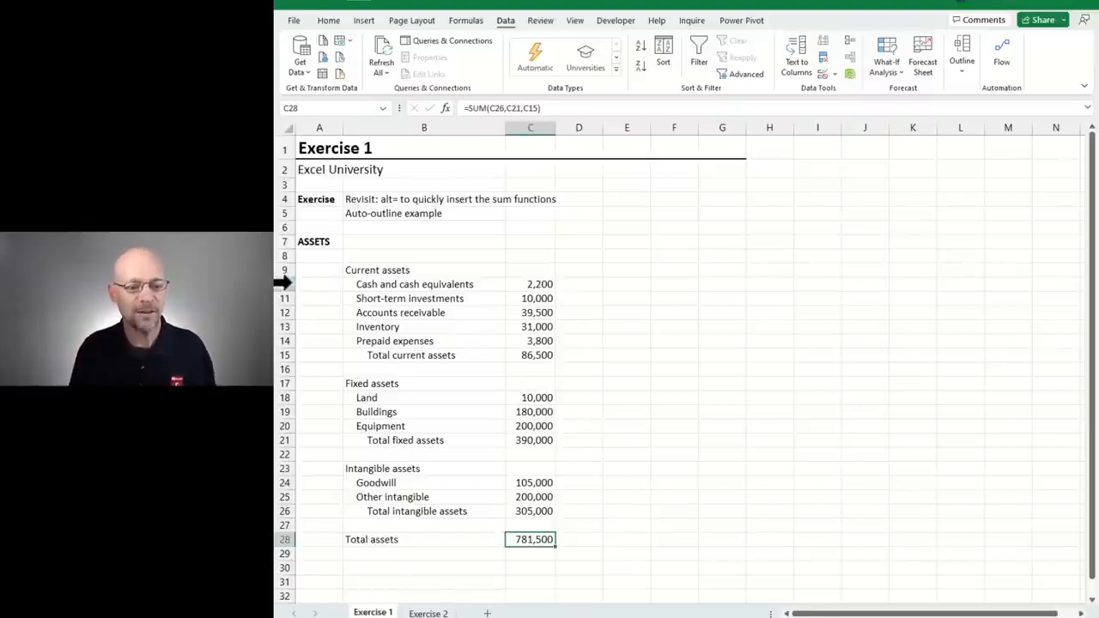
- Group the current asset detail rows 10 to 14, and test collapsing and expanding the group
drag(283, 283, 287, 341)
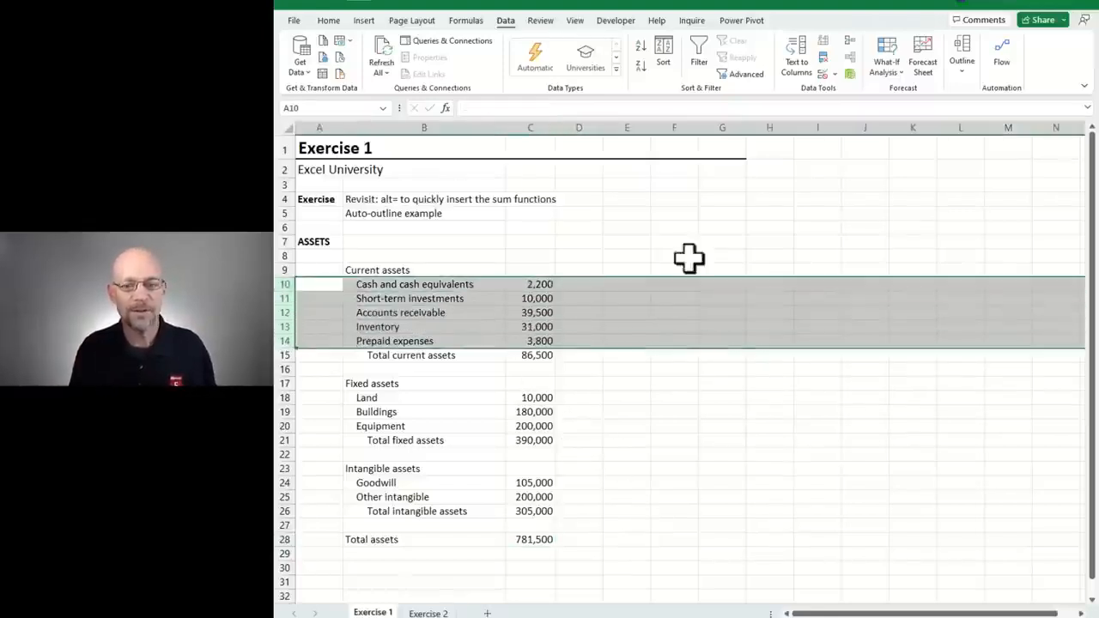
click(960, 75)
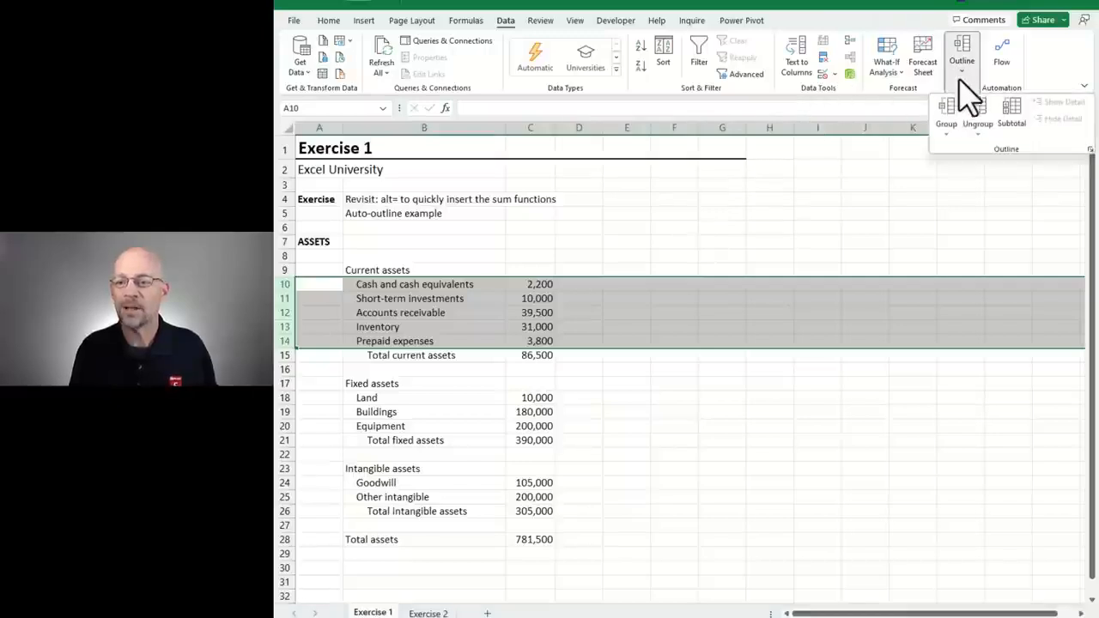
click(947, 107)
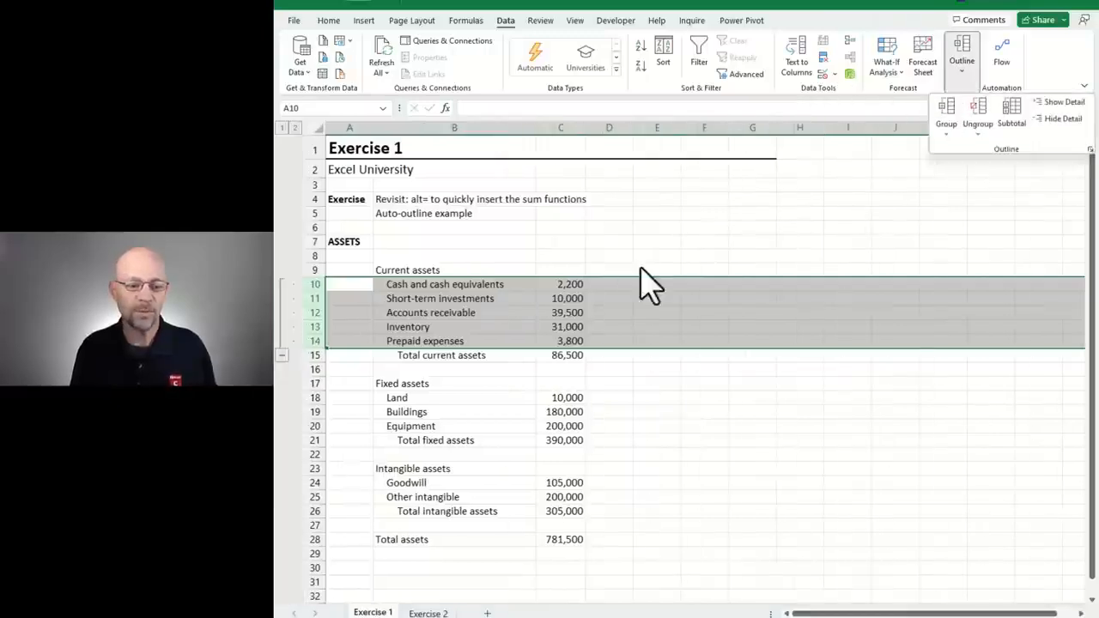
click(282, 354)
click(283, 284)
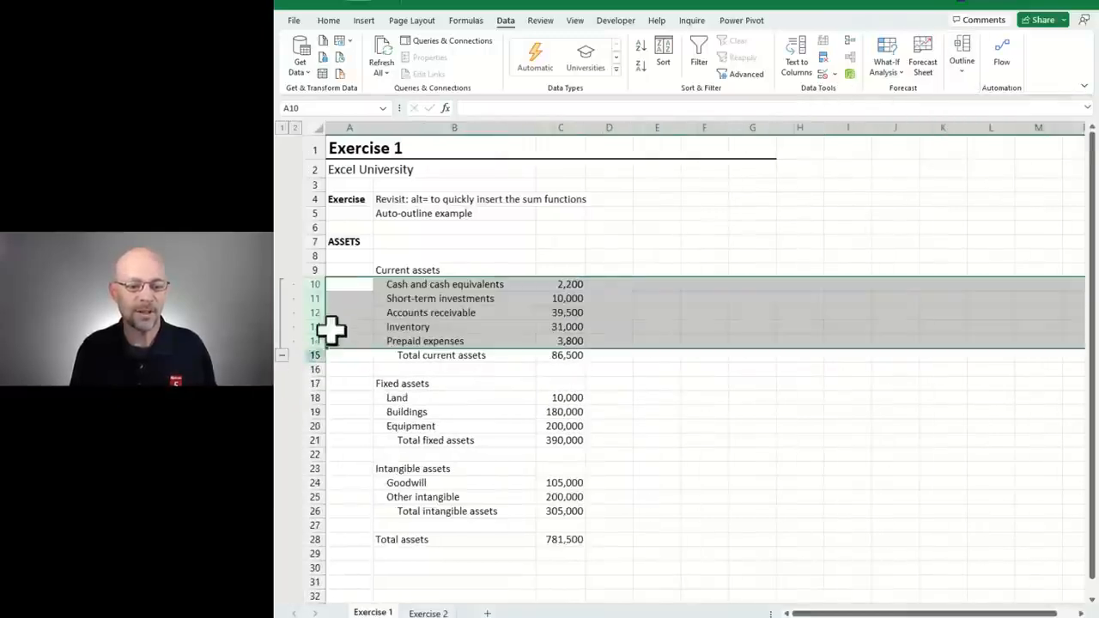
- Undo the grouping of the current asset detail rows 10 to 14
drag(312, 396, 327, 421)
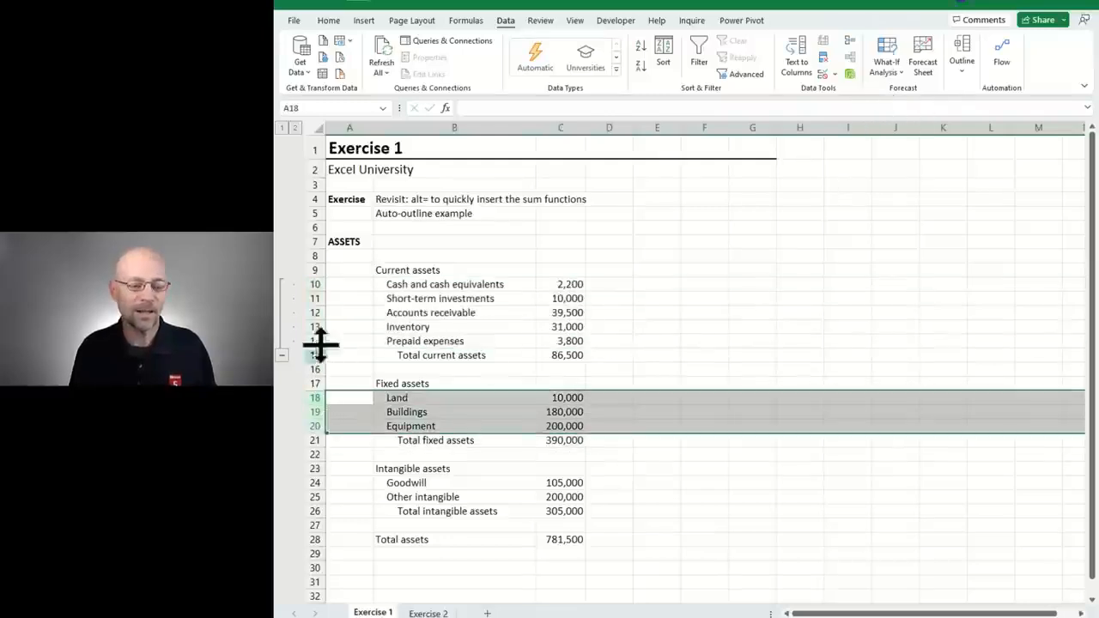
key(ctrl+z)
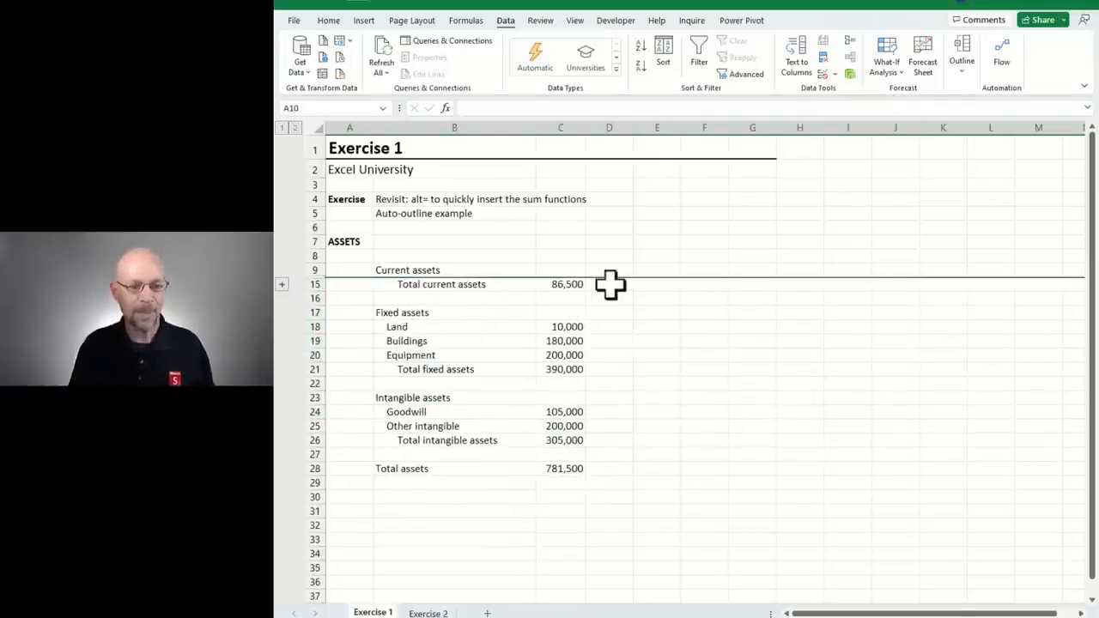
key(ctrl+z)
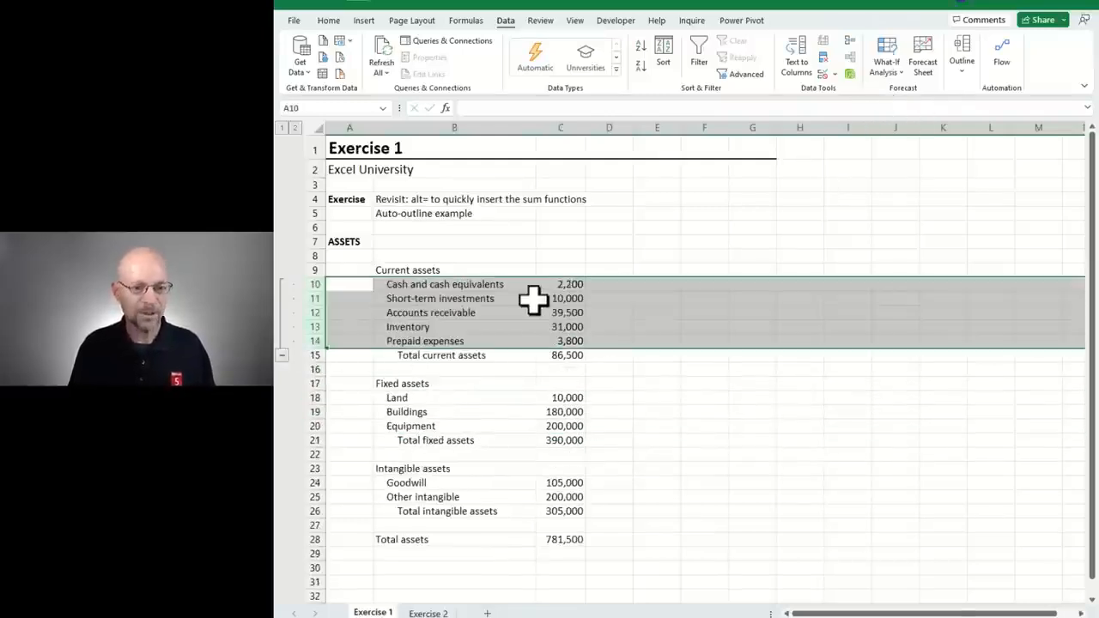
key(ctrl+z)
- Apply Auto Outline to the balance sheet so all detail rows are grouped from the SUM formulas
click(589, 284)
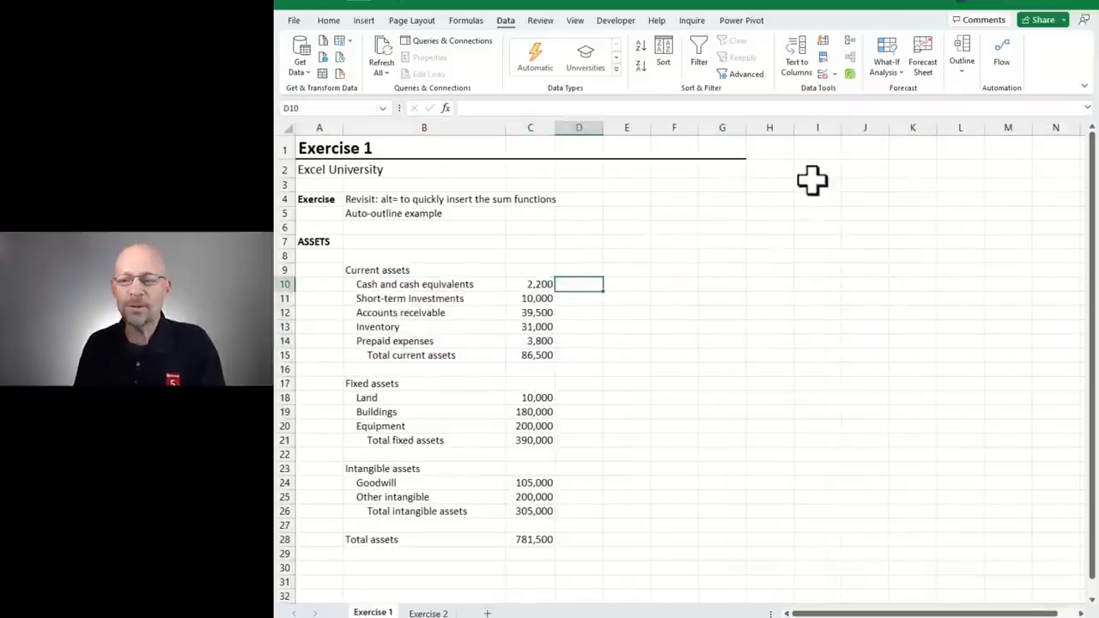
click(962, 70)
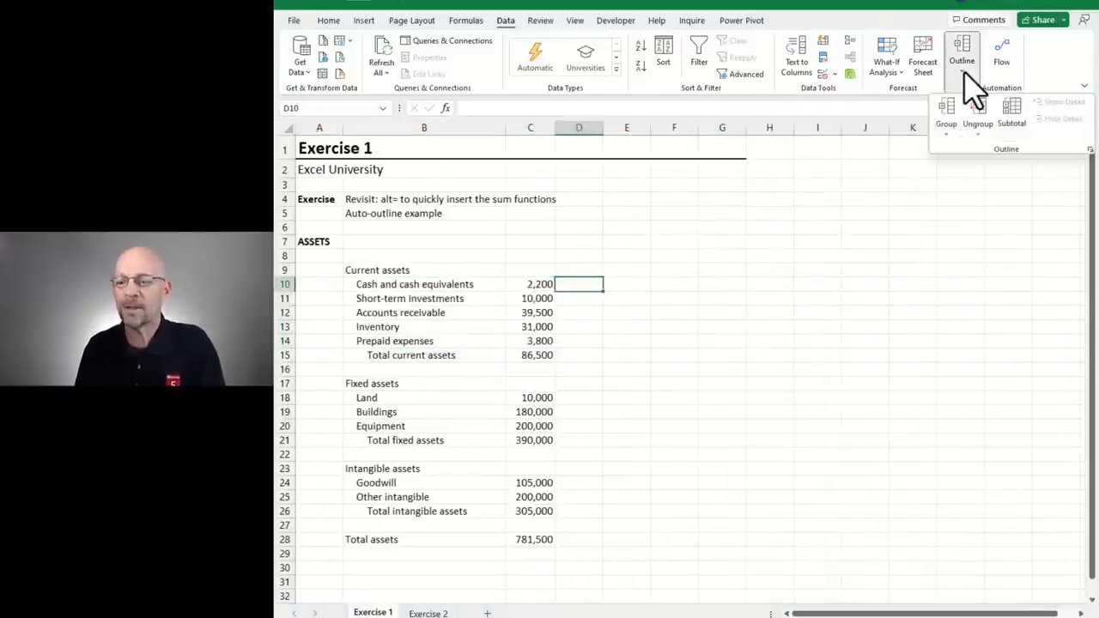
click(946, 125)
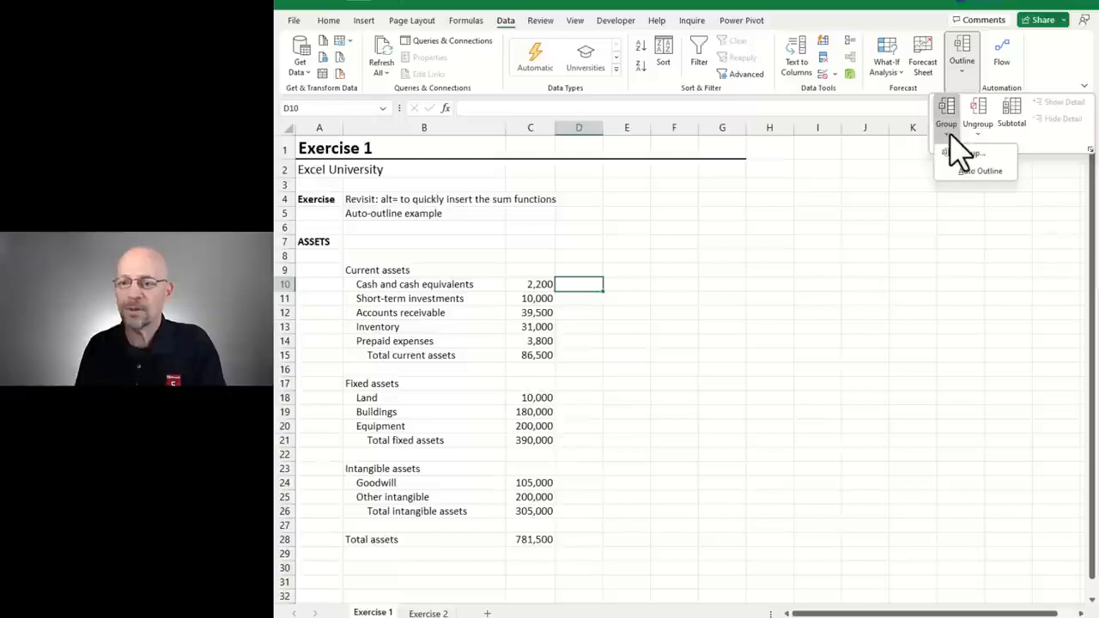
click(987, 176)
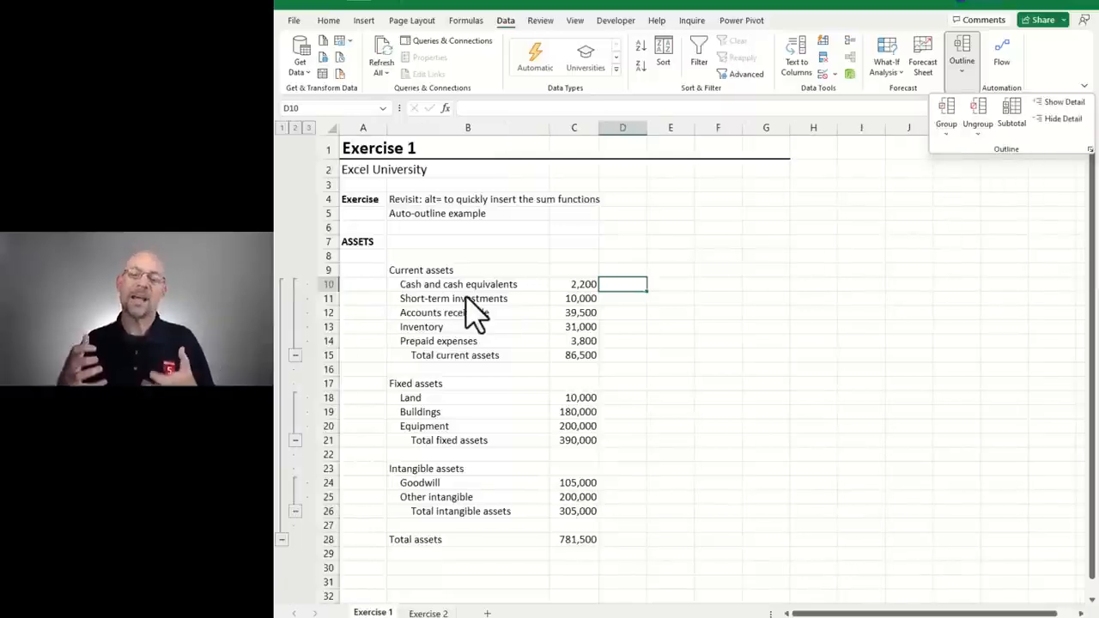
- Inspect the SUM formulas for total current assets in C15 and total fixed assets in C21 without changing them
click(578, 355)
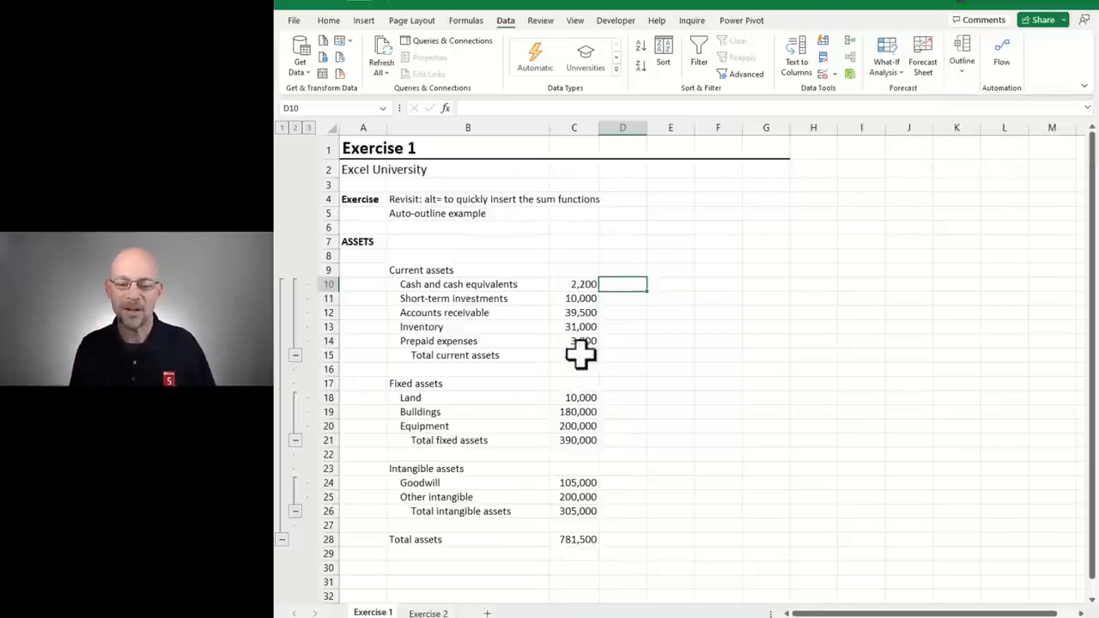
click(579, 355)
key(F2)
key(Escape)
click(581, 439)
key(F2)
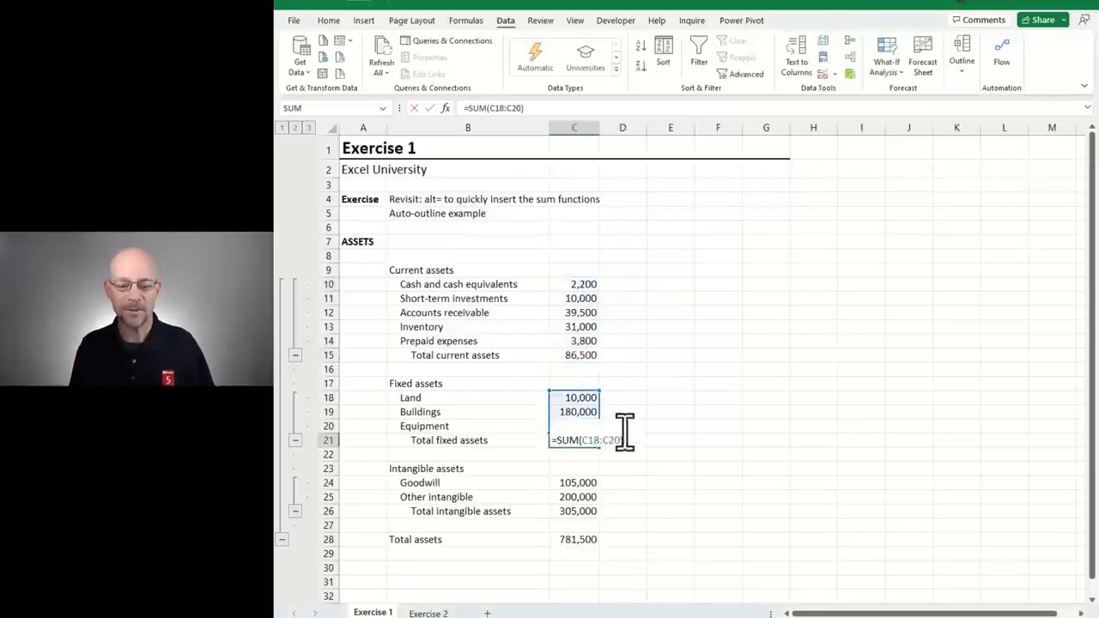
key(Escape)
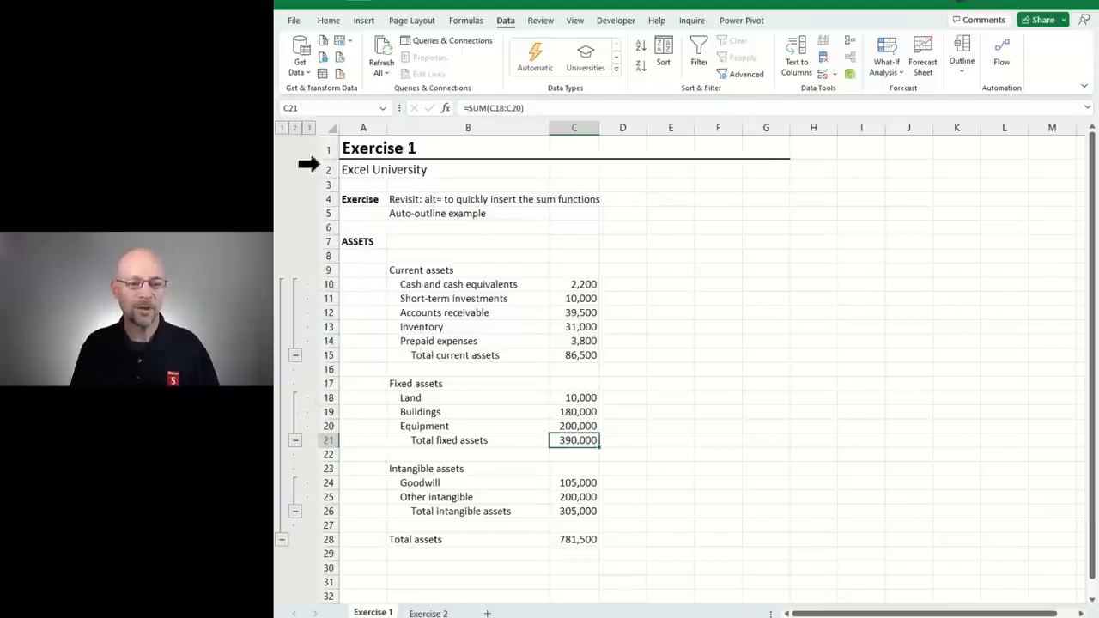
- Test the outline by showing levels 2, 1, 2 and 3, and collapse and expand the fixed assets group
click(295, 128)
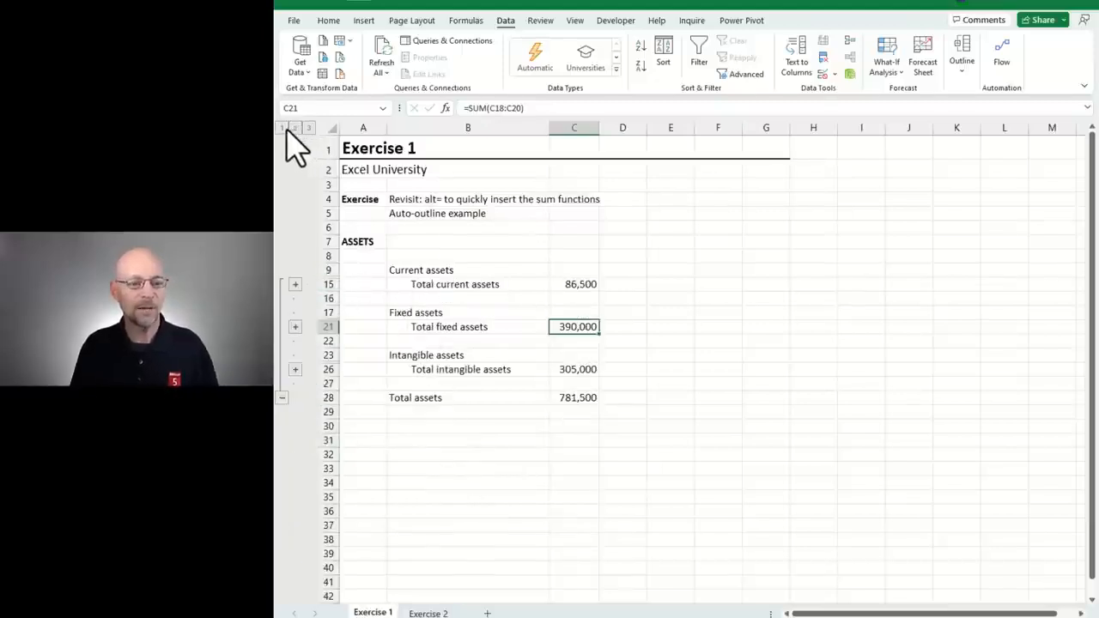
click(282, 128)
click(295, 128)
click(308, 128)
click(294, 439)
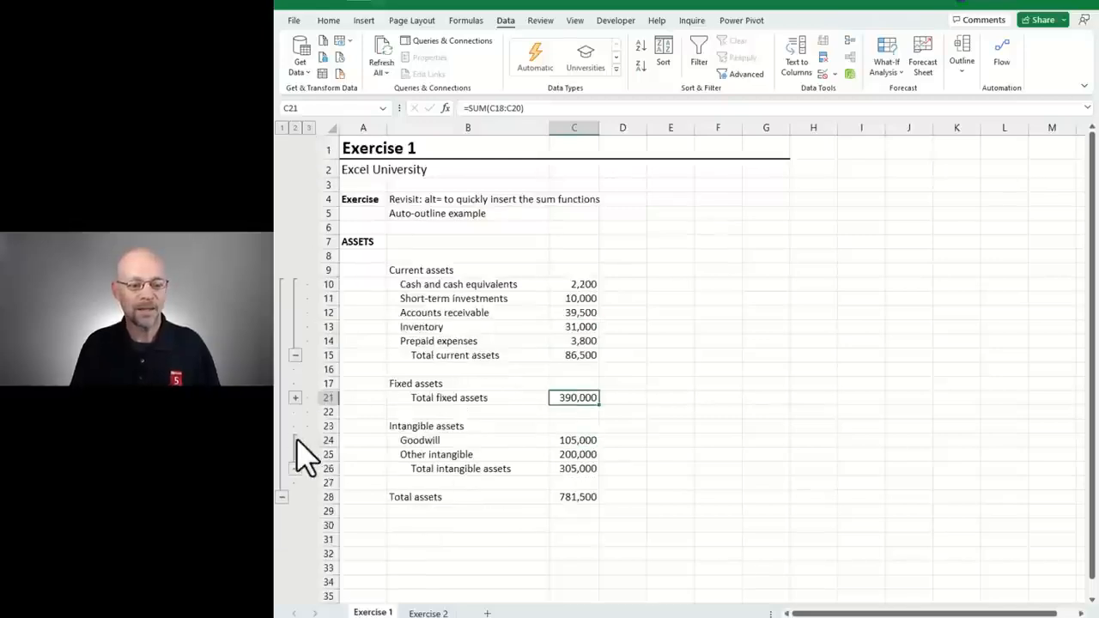
click(294, 398)
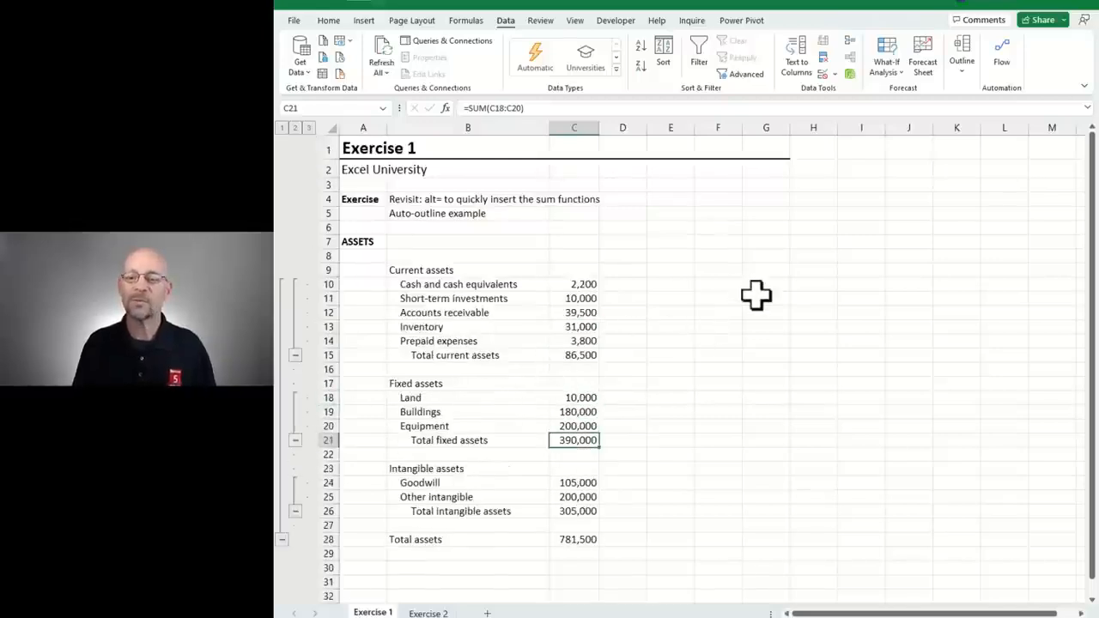
- Switch to the Exercise 2 sheet and mark out the list rows B10:E15 for review
click(429, 612)
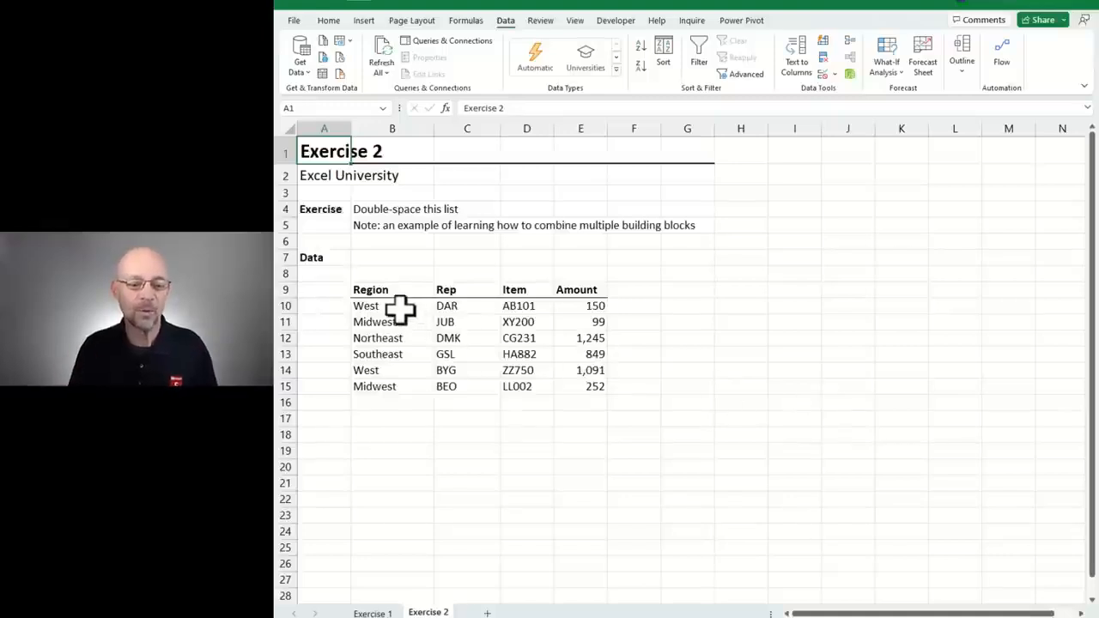
drag(400, 309, 615, 400)
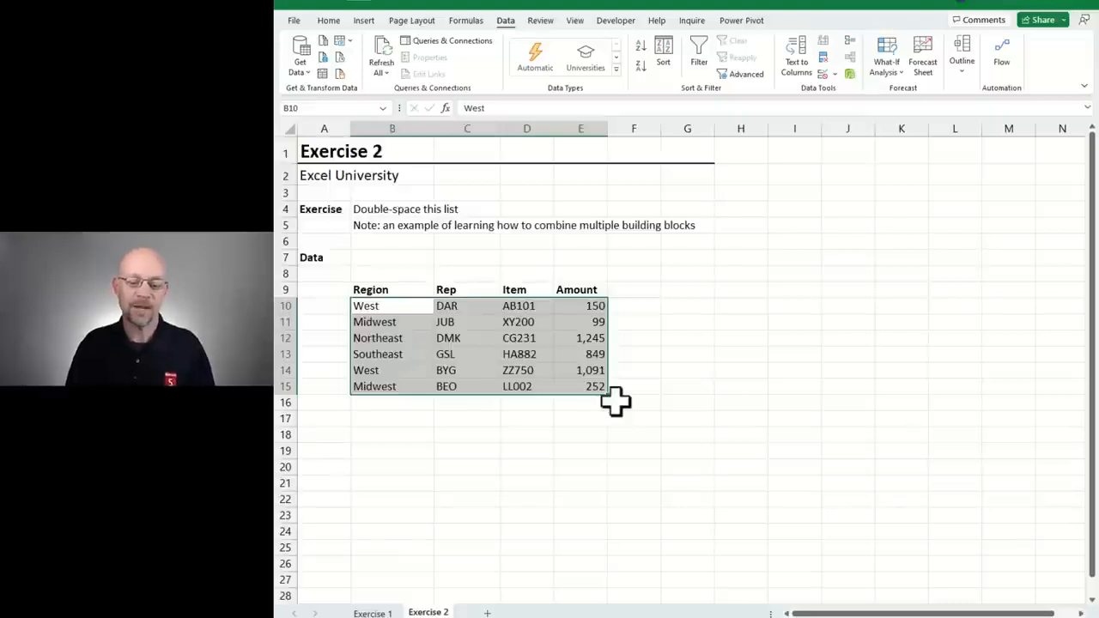
click(687, 369)
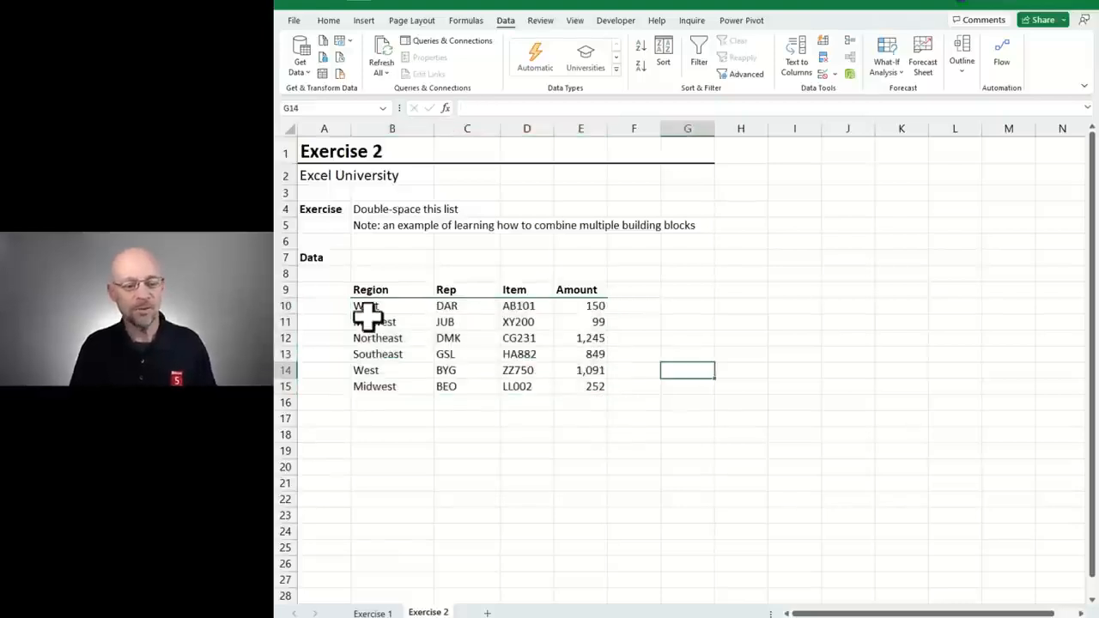
click(371, 319)
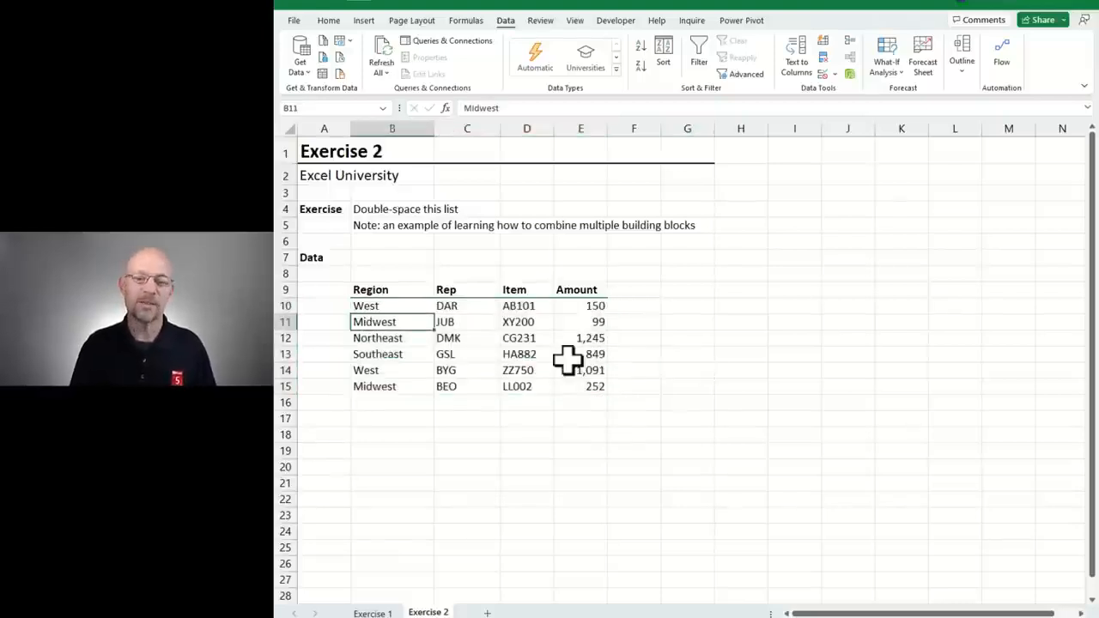
key(Down)
key(Down)
key(Down)
key(Down)
key(Up)
key(Up)
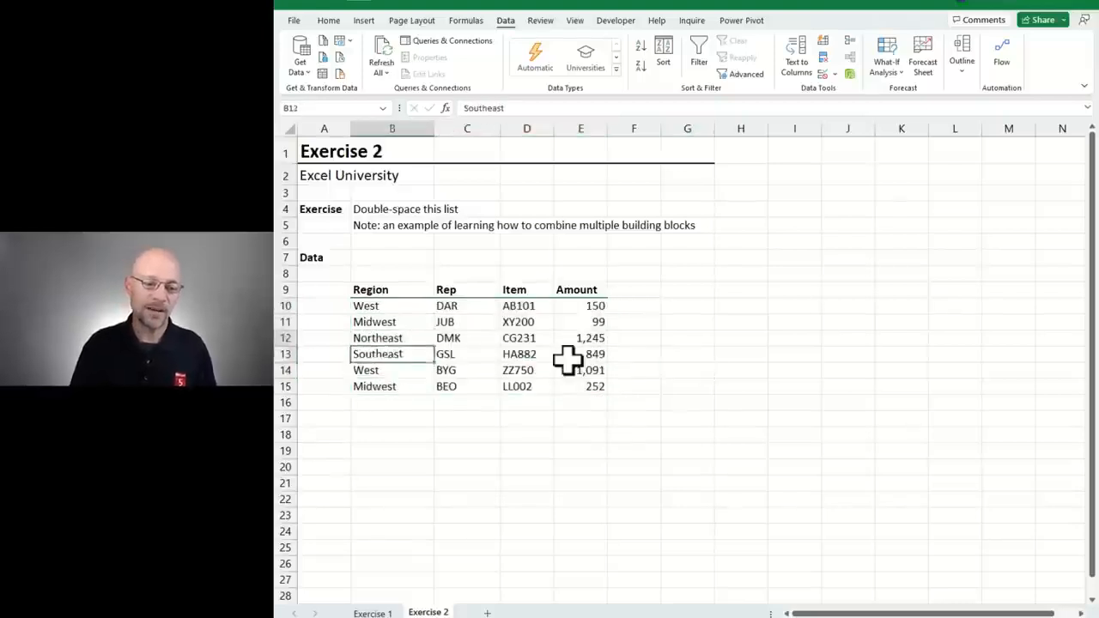
key(Up)
key(Down)
key(Down)
key(Down)
key(Up)
key(Up)
key(Up)
key(Up)
key(Up)
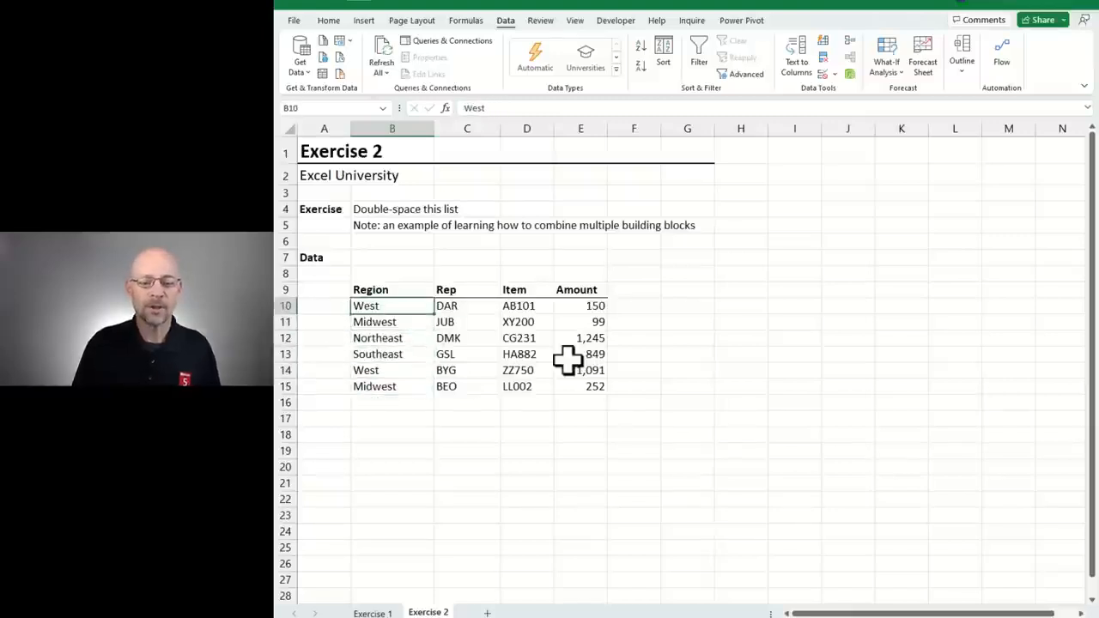
- Enter 1 in F10 beside the list and fill a number series from 1 to 6 down to F15
key(Right)
key(Right)
key(Right)
key(Right)
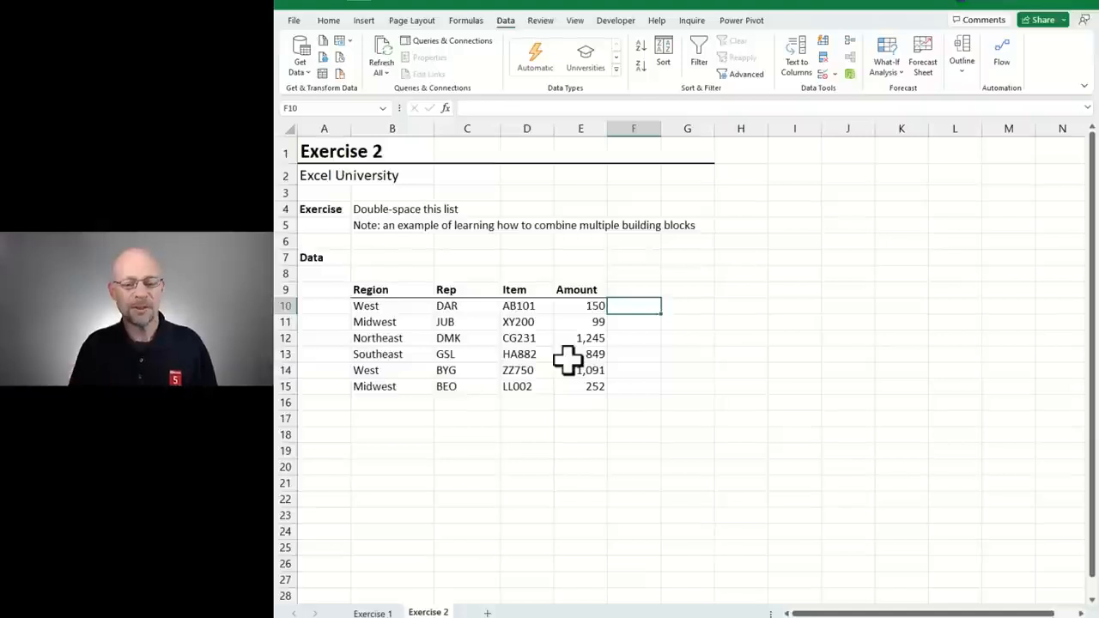
text(1)
key(Return)
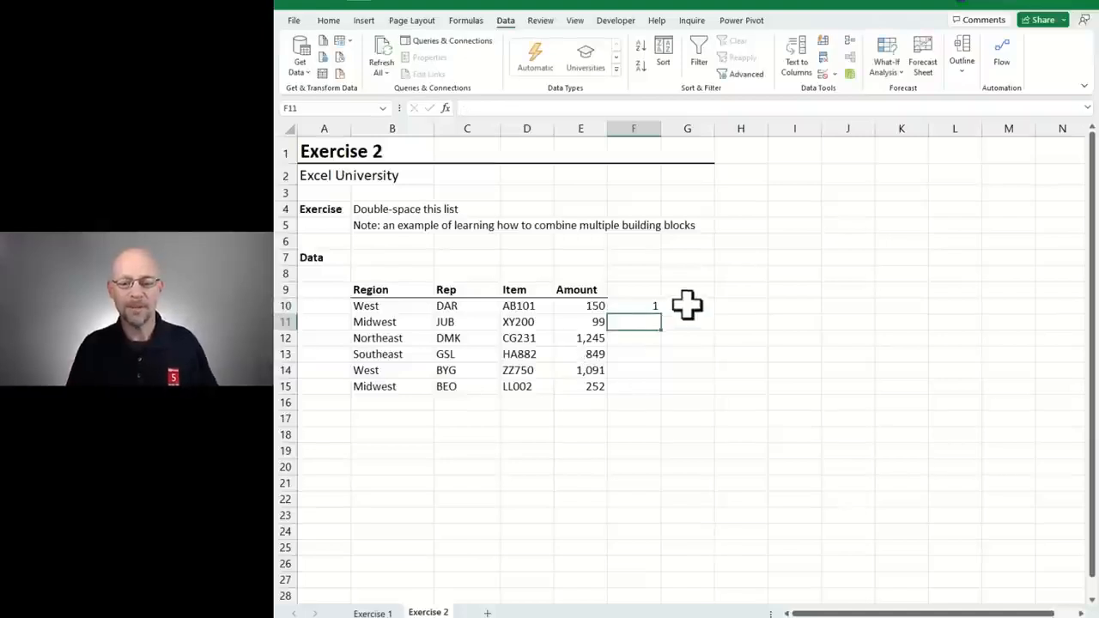
click(650, 307)
drag(662, 314, 658, 392)
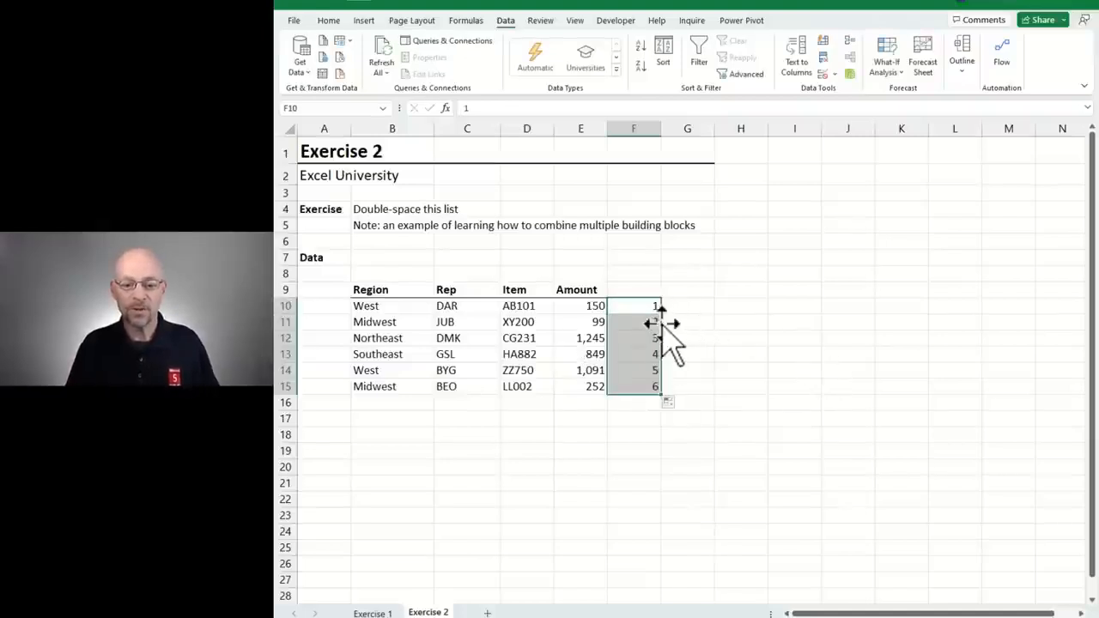
- Copy the number series to F16:F21 directly below, and sort the list in ascending order by column F
drag(661, 331, 651, 424)
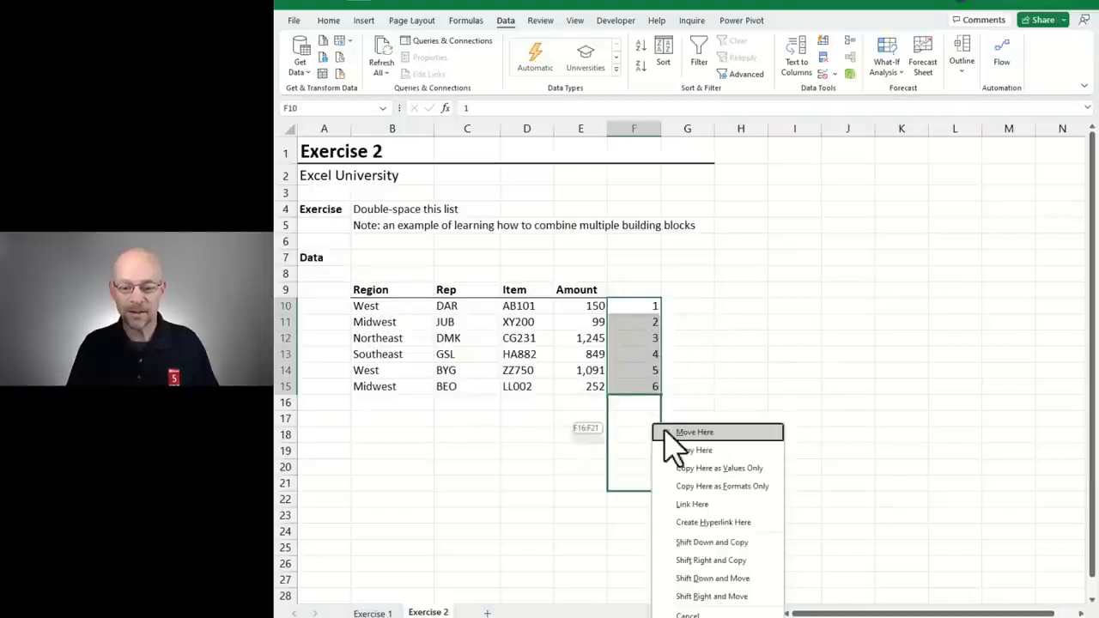
click(697, 448)
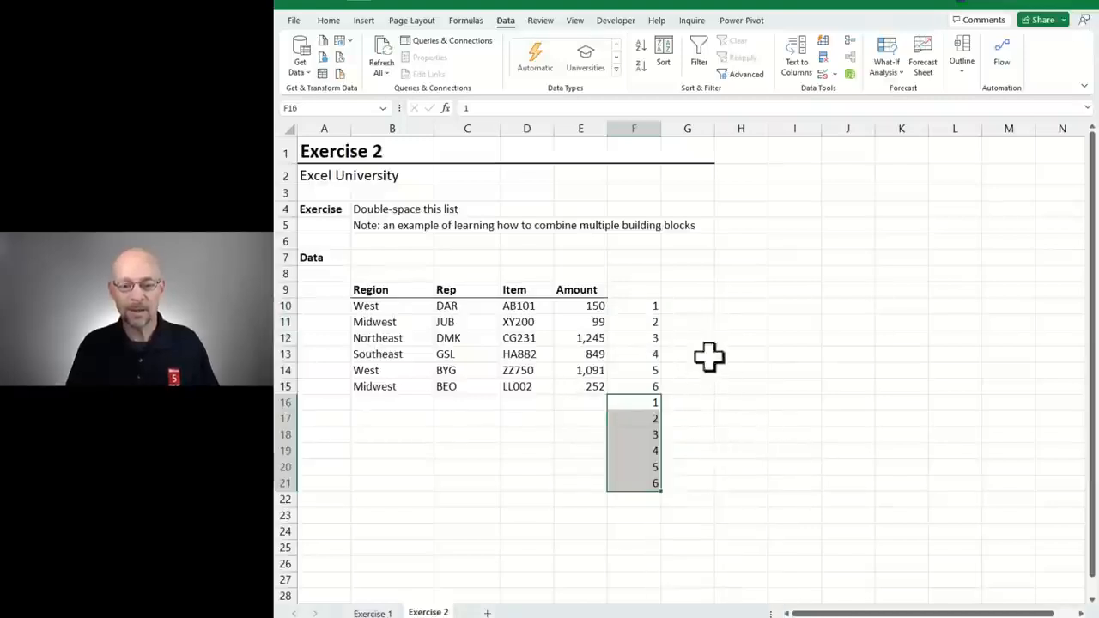
click(648, 307)
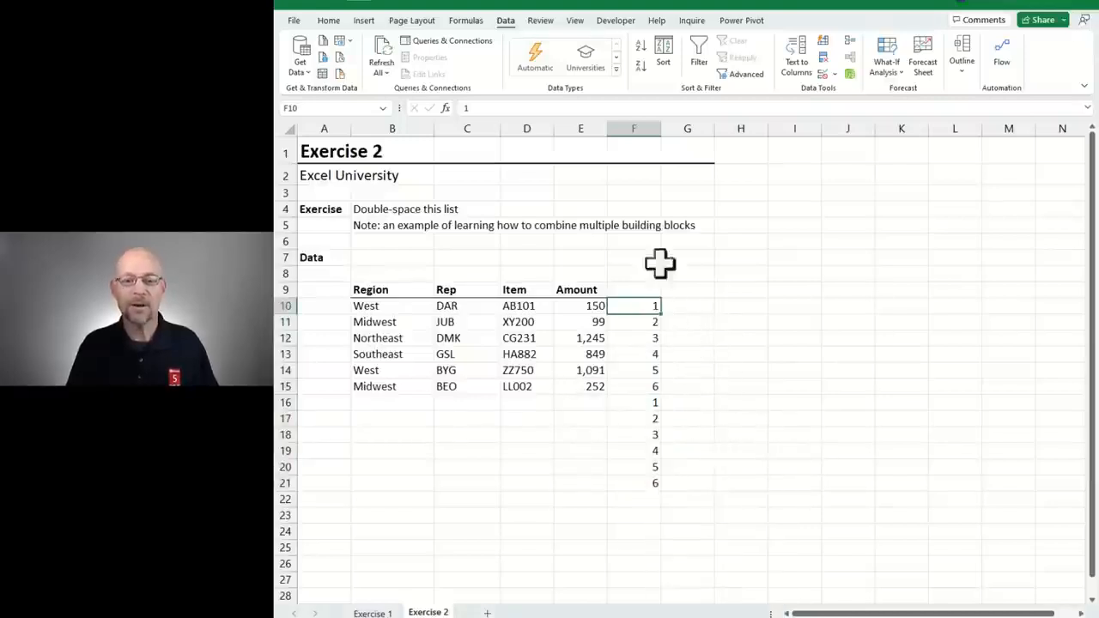
click(641, 45)
- Delete the helper numbers in column F by clearing F8:G23
drag(664, 265, 712, 515)
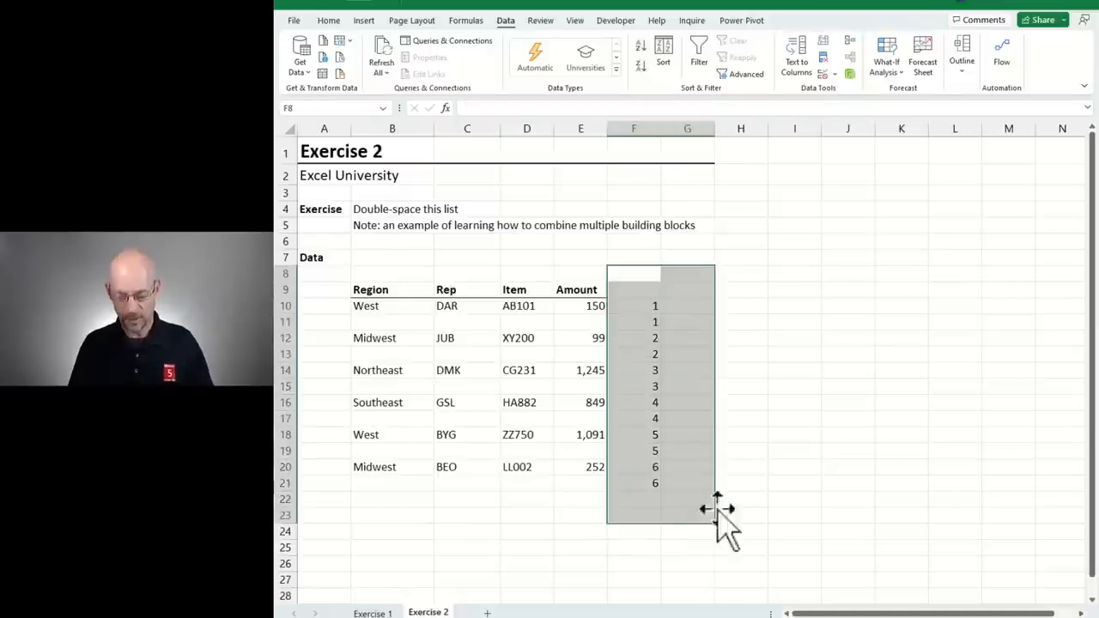
key(Delete)
click(739, 370)
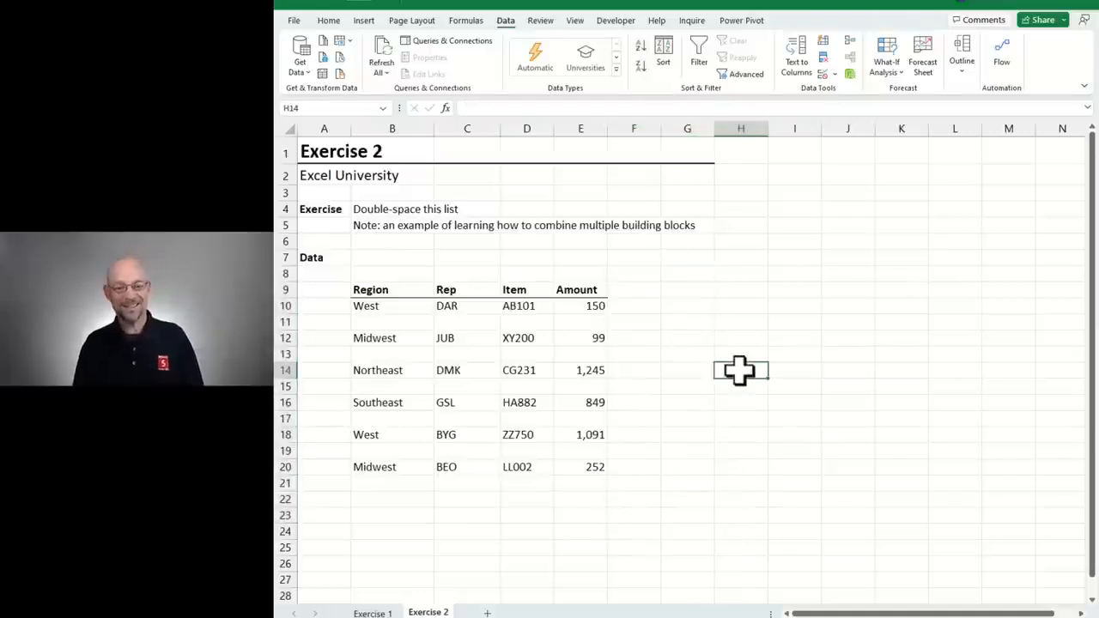